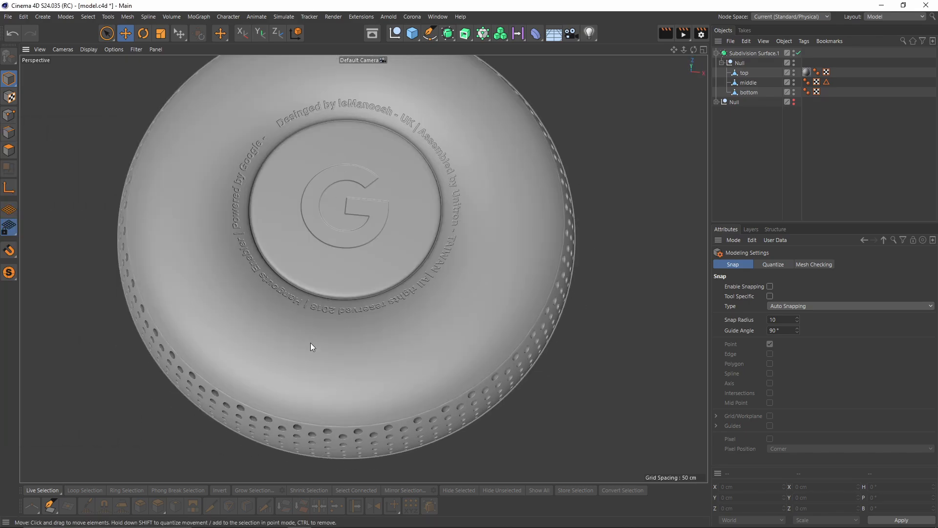
Examine the finished speaker model from several angles, highlighting its bottom and top parts.
{"action": "left_click_drag", "start_coordinate": [311, 343], "coordinate": [450, 350], "text": "alt"}
{"action": "middle_click_drag", "start_coordinate": [399, 376], "coordinate": [430, 333], "text": "alt"}
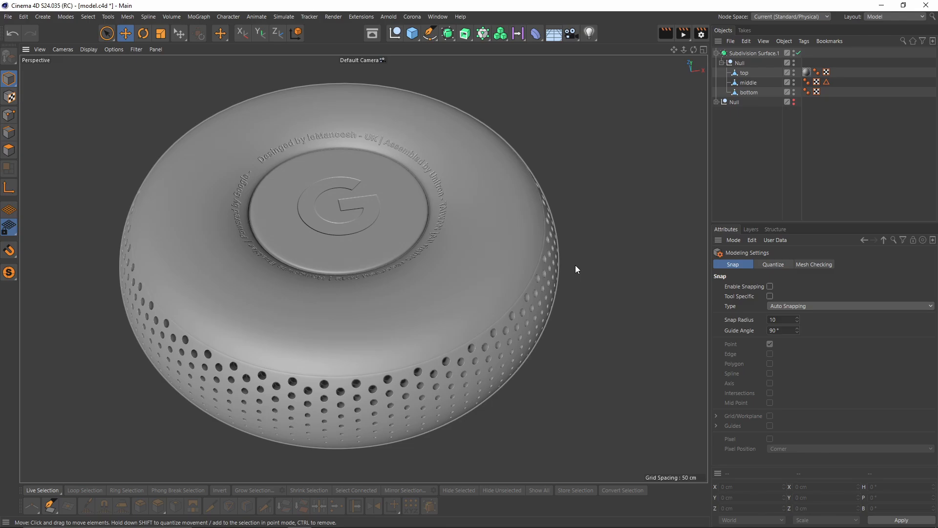
{"action": "left_click", "coordinate": [746, 91]}
{"action": "left_click", "coordinate": [744, 75], "text": "shift"}
{"action": "left_click_drag", "start_coordinate": [356, 185], "coordinate": [409, 258], "text": "alt"}
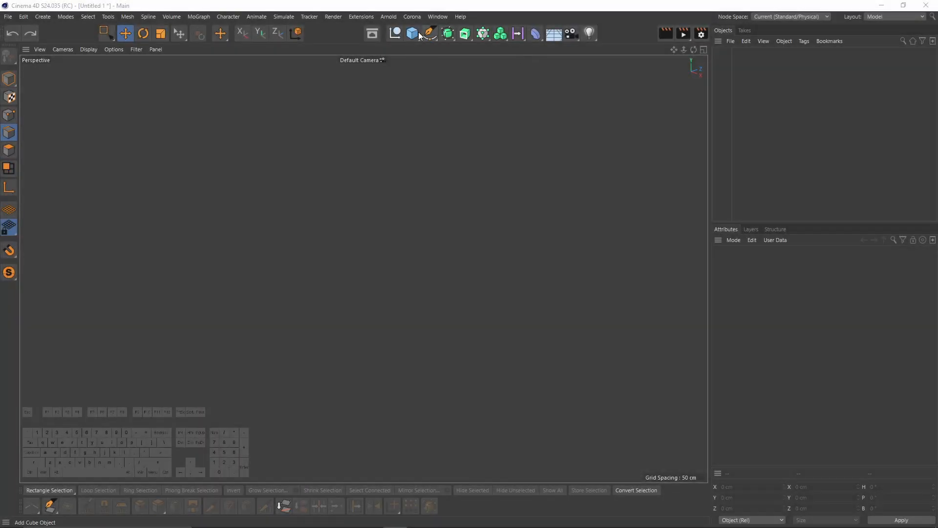
Add a plane primitive to the empty scene and display it shaded with its segment lines.
{"action": "left_click_drag", "start_coordinate": [416, 35], "coordinate": [448, 48]}
{"action": "mouse_move", "coordinate": [392, 207]}
{"action": "left_mouse_down", "text": "alt"}
{"action": "mouse_move", "coordinate": [395, 274]}
{"action": "mouse_move", "coordinate": [479, 262]}
{"action": "mouse_move", "coordinate": [462, 244]}
{"action": "mouse_move", "coordinate": [483, 249]}
{"action": "left_mouse_up", "text": "alt"}
{"action": "key", "text": "n"}
{"action": "key", "text": "b"}
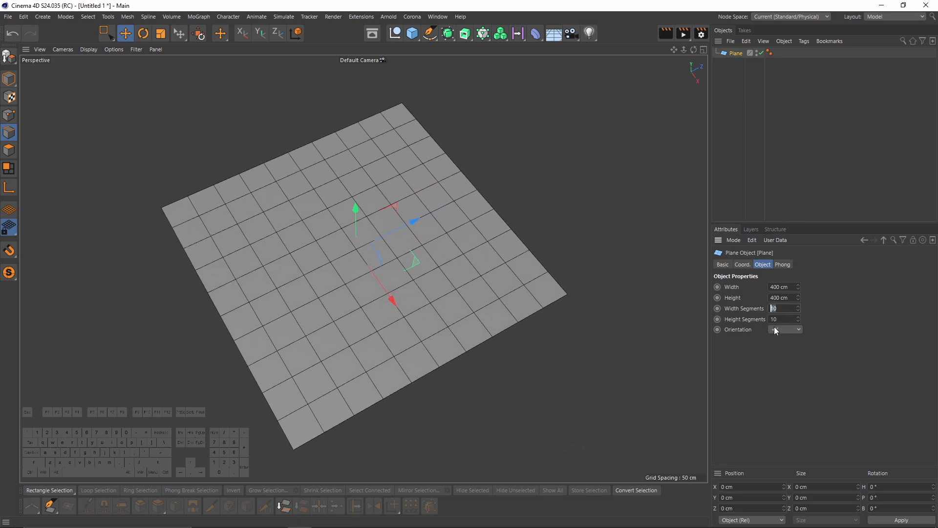
Set the plane's width segments and height segments to 4 each.
{"action": "key", "text": "Tab"}
{"action": "type", "text": "4"}
{"action": "key", "text": "Return"}
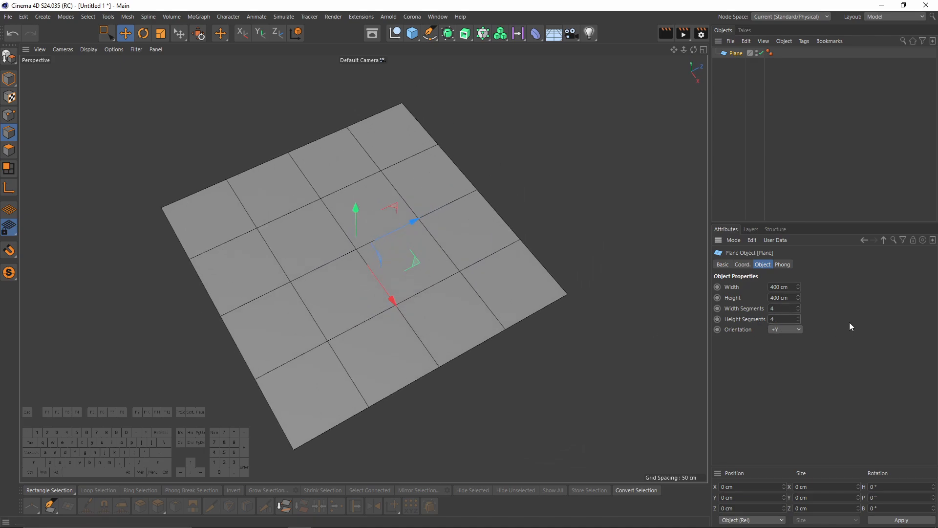
Set the plane's width and height to 10 cm each.
{"action": "middle_click_drag", "start_coordinate": [330, 251], "coordinate": [355, 252], "text": "alt"}
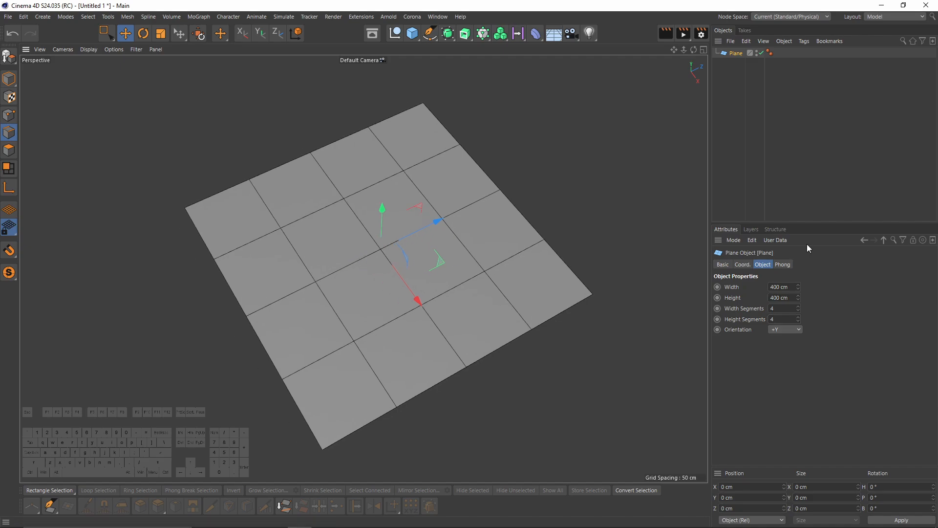
{"action": "double_click", "coordinate": [781, 287]}
{"action": "type", "text": "10"}
{"action": "key", "text": "Tab"}
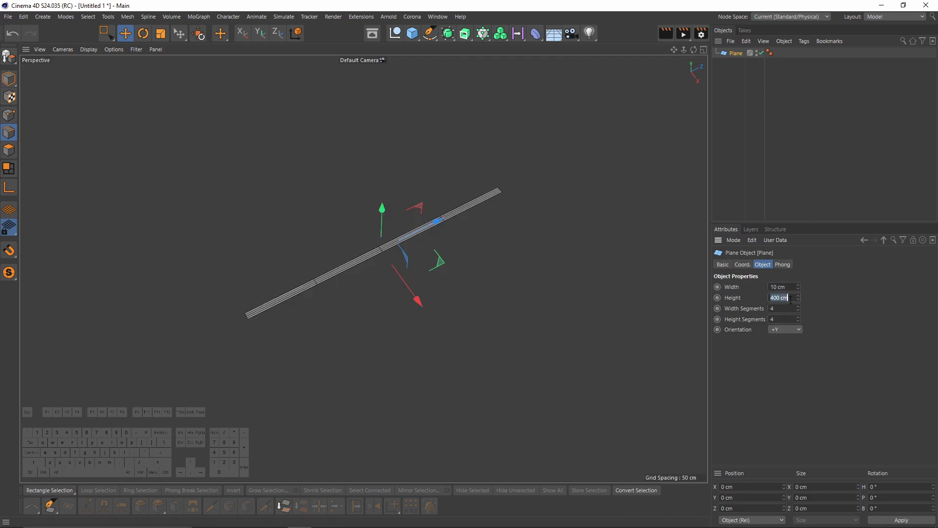
{"action": "type", "text": "10"}
{"action": "key", "text": "Return"}
{"action": "right_click_drag", "start_coordinate": [453, 275], "coordinate": [545, 236], "text": "alt"}
{"action": "middle_click_drag", "start_coordinate": [544, 232], "coordinate": [547, 228], "text": "alt"}
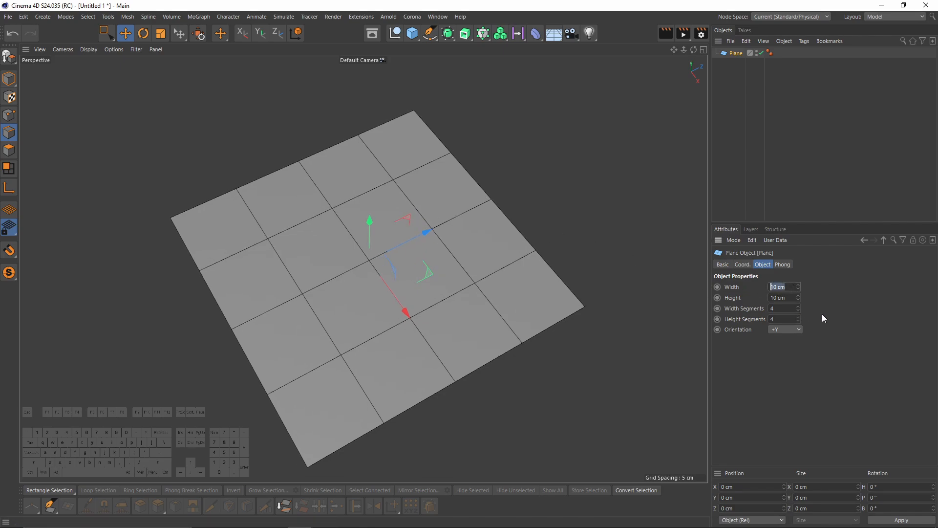
{"action": "type", "text": "10"}
{"action": "key", "text": "Return"}
Convert the plane to an editable polygon object and switch to polygon mode.
{"action": "left_click_drag", "start_coordinate": [327, 134], "coordinate": [435, 264], "text": "alt"}
{"action": "key", "text": "c"}
{"action": "left_click", "coordinate": [9, 149]}
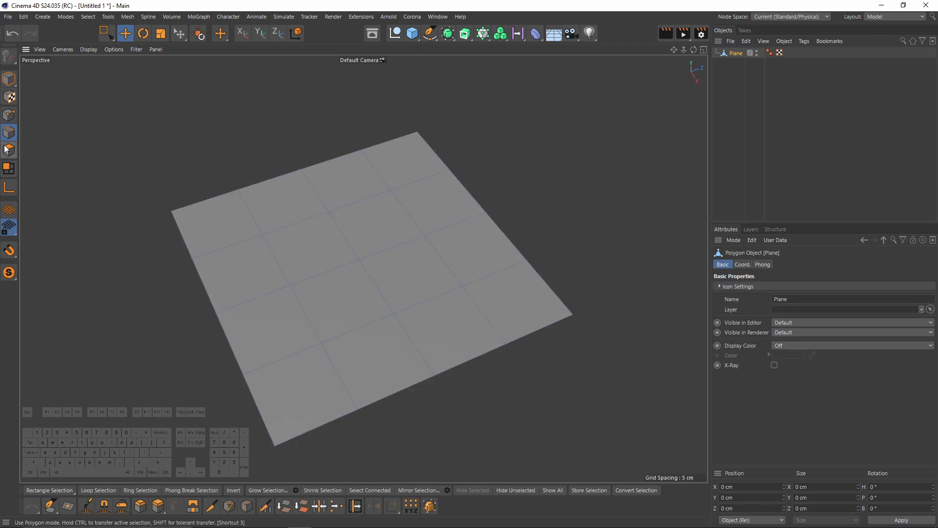
Inset the plane's four central polygons by 0.5 cm with Extrude Inner and collapse them into a single centre point.
{"action": "mouse_move", "coordinate": [357, 264]}
{"action": "left_mouse_down", "text": "alt"}
{"action": "mouse_move", "coordinate": [343, 280]}
{"action": "mouse_move", "coordinate": [355, 246]}
{"action": "left_mouse_up", "text": "alt"}
{"action": "key", "text": "9"}
{"action": "key", "text": "i"}
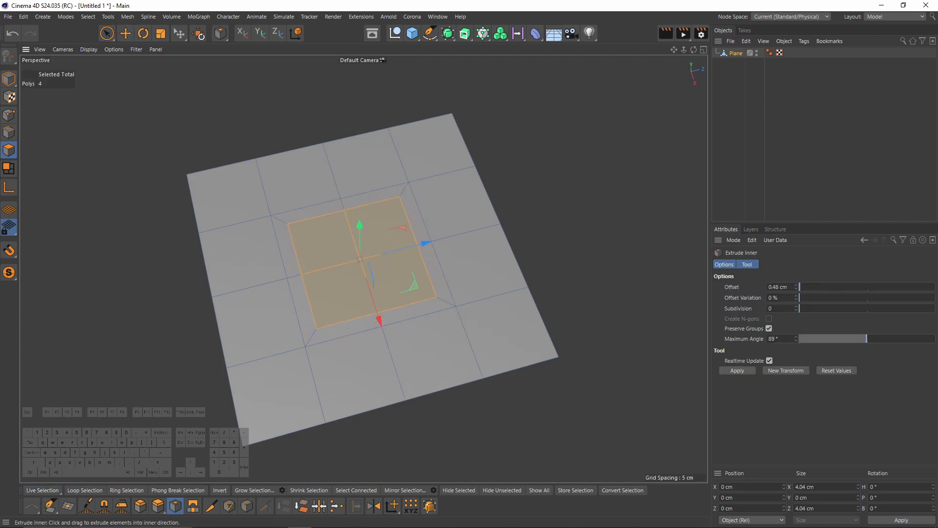
{"action": "left_click_drag", "start_coordinate": [431, 362], "coordinate": [435, 361]}
{"action": "key", "text": "u"}
{"action": "key", "text": "c"}
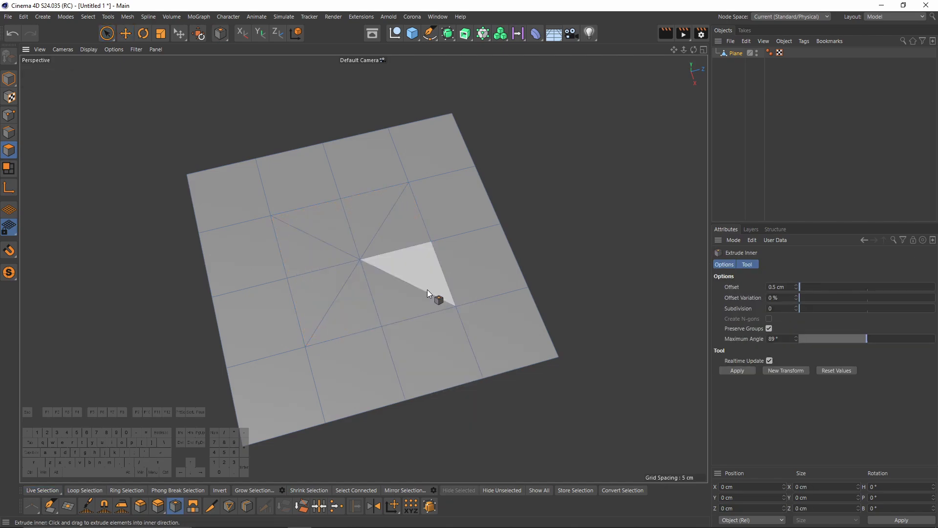
Bevel the centre point with a 2.1 cm offset and delete the octagonal polygon it forms to open a hole.
{"action": "key", "text": "Return"}
{"action": "left_click", "coordinate": [363, 261]}
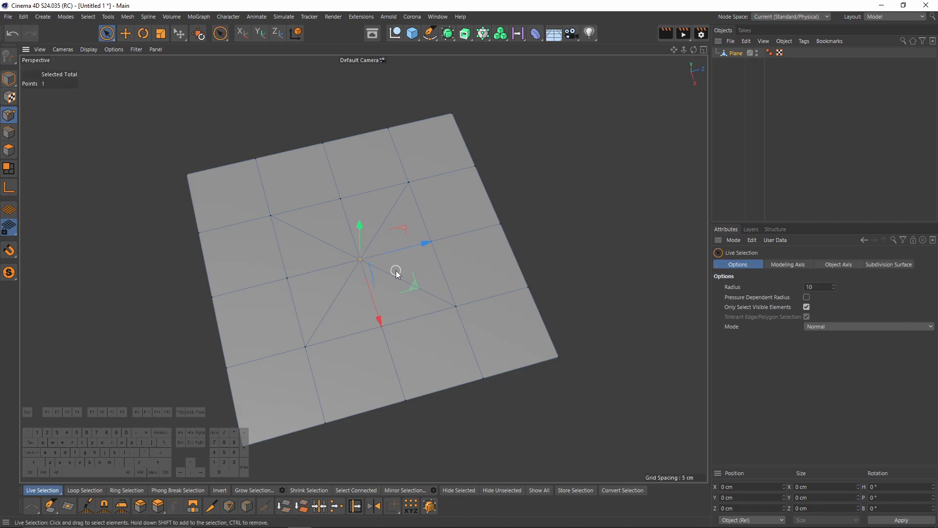
{"action": "key", "text": "m"}
{"action": "key", "text": "s"}
{"action": "left_click_drag", "start_coordinate": [398, 277], "coordinate": [406, 277]}
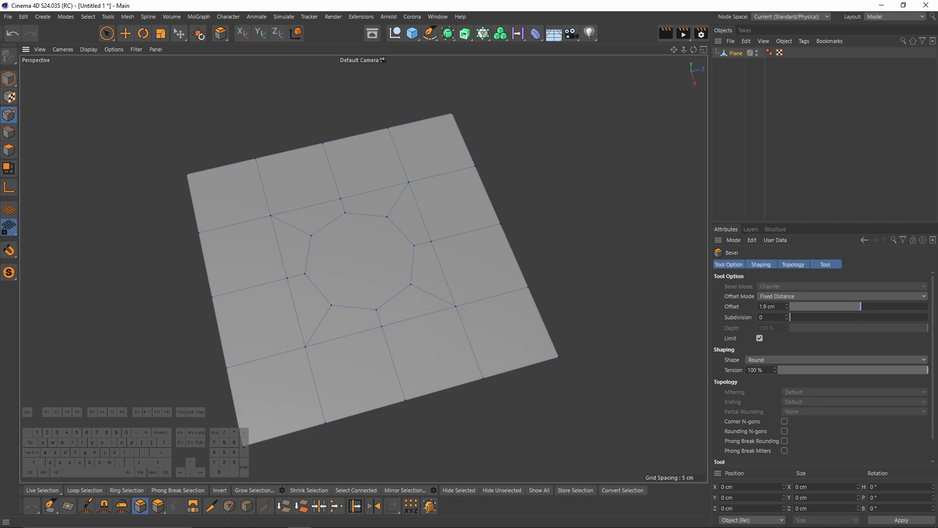
{"action": "left_click_drag", "start_coordinate": [394, 276], "coordinate": [396, 276]}
{"action": "key", "text": "Return"}
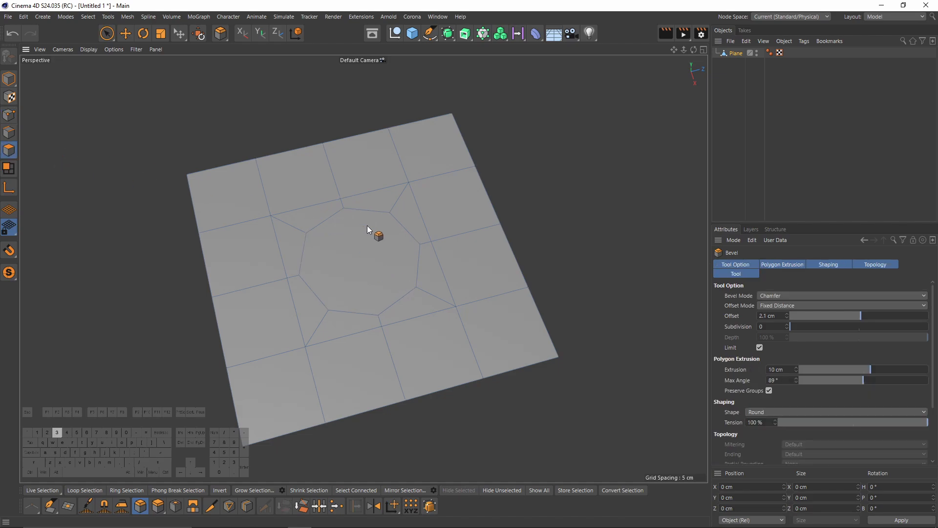
{"action": "left_click", "coordinate": [368, 225]}
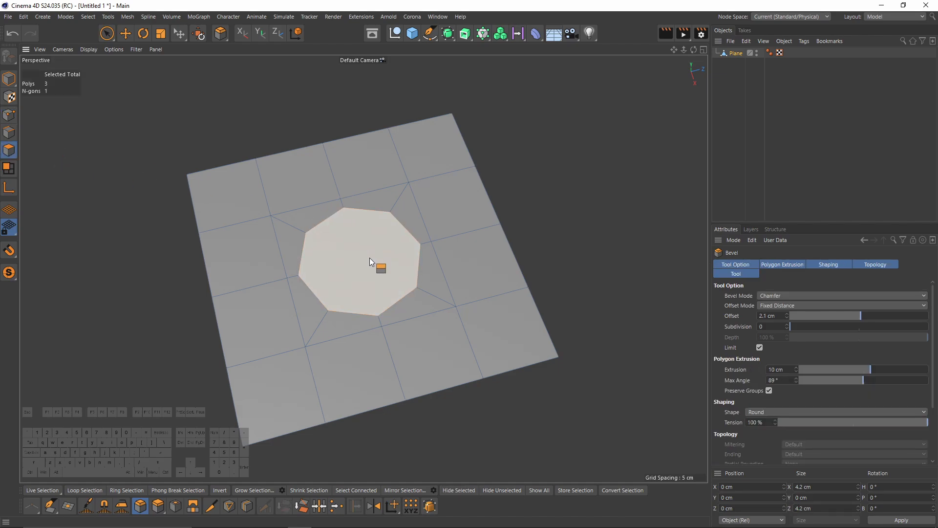
{"action": "key", "text": "Delete"}
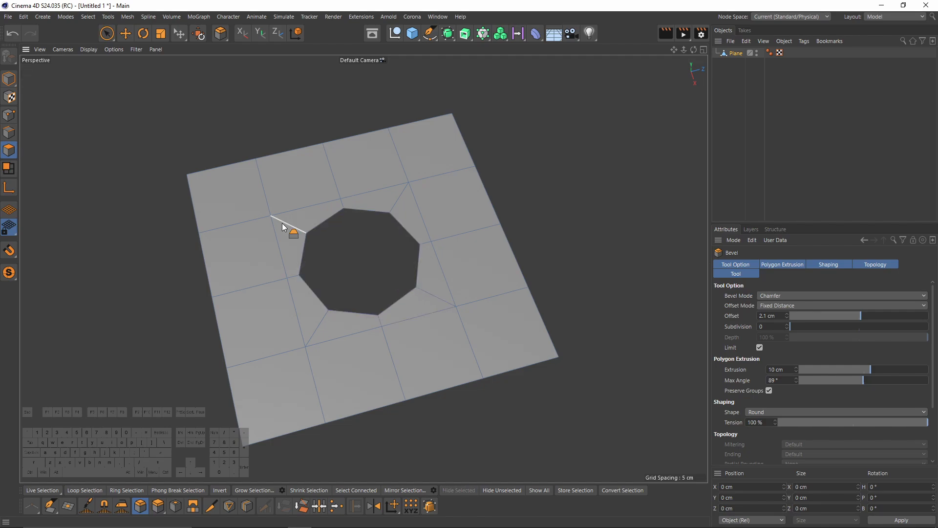
Select only the ring of eight polygons around the hole and scale it outward, enlarging the hole to about 6.18 cm.
{"action": "key", "text": "9"}
{"action": "left_click_drag", "start_coordinate": [289, 225], "coordinate": [410, 315]}
{"action": "left_click_drag", "start_coordinate": [406, 195], "coordinate": [360, 203], "text": "shift"}
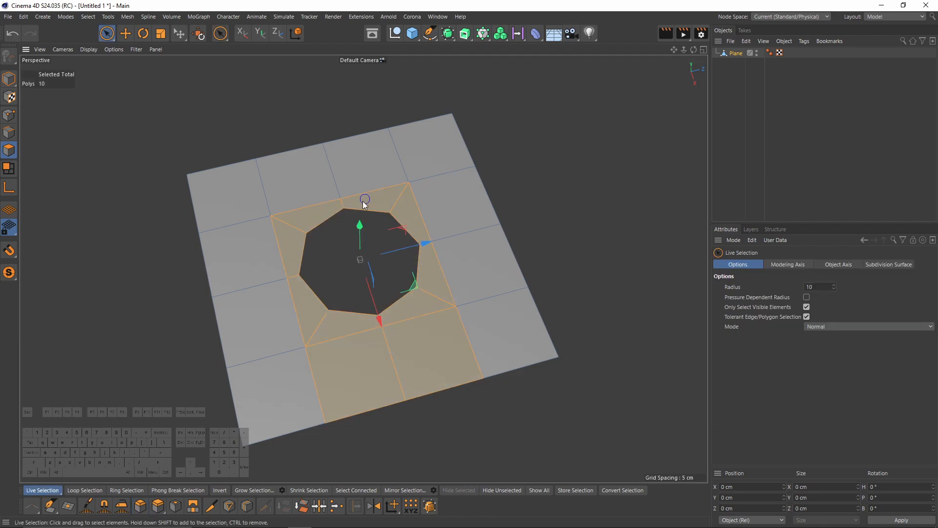
{"action": "left_click", "coordinate": [436, 371], "text": "ctrl"}
{"action": "left_click", "coordinate": [382, 359], "text": "ctrl"}
{"action": "key", "text": "t"}
{"action": "left_click_drag", "start_coordinate": [383, 359], "coordinate": [607, 331]}
Scale the hole's eight border edges to about 6.86 cm and store them as an edge selection.
{"action": "left_click", "coordinate": [9, 132]}
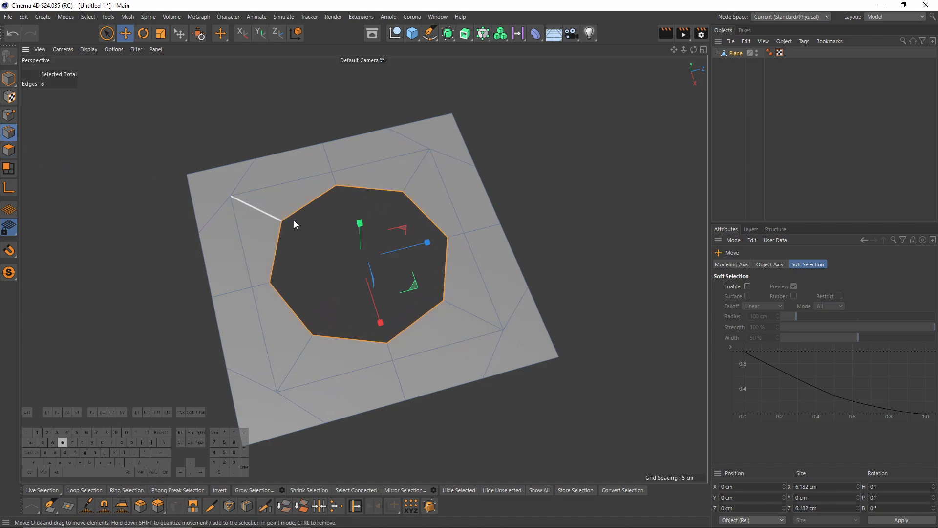
{"action": "left_click_drag", "start_coordinate": [336, 288], "coordinate": [422, 268]}
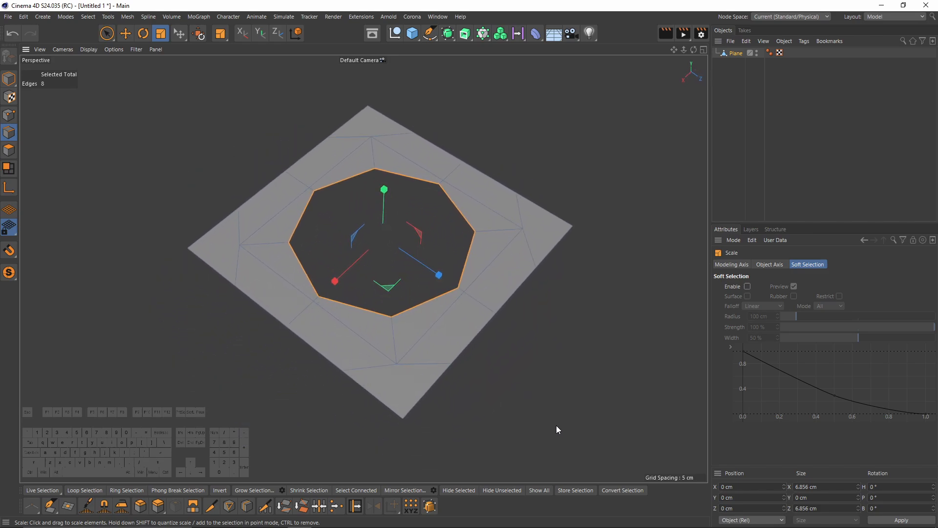
{"action": "left_click", "coordinate": [573, 490]}
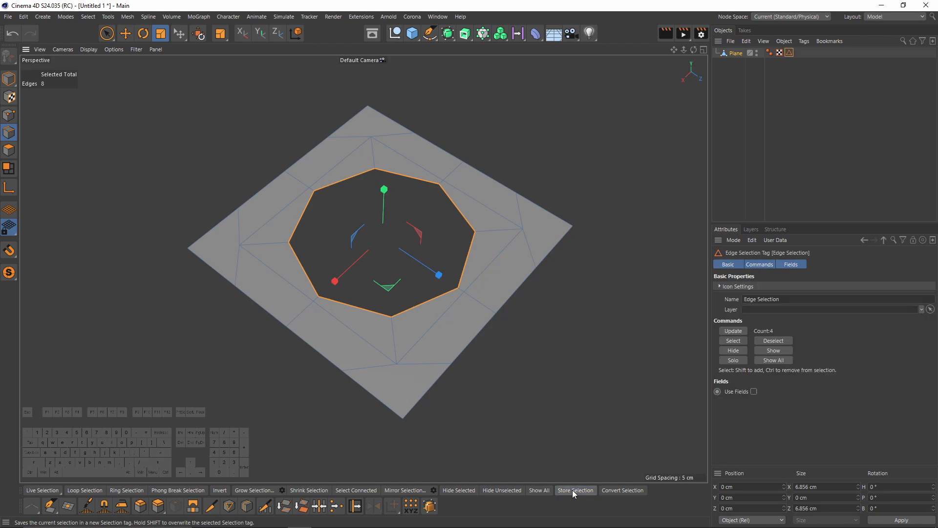
{"action": "left_click_drag", "start_coordinate": [368, 257], "coordinate": [419, 188], "text": "alt"}
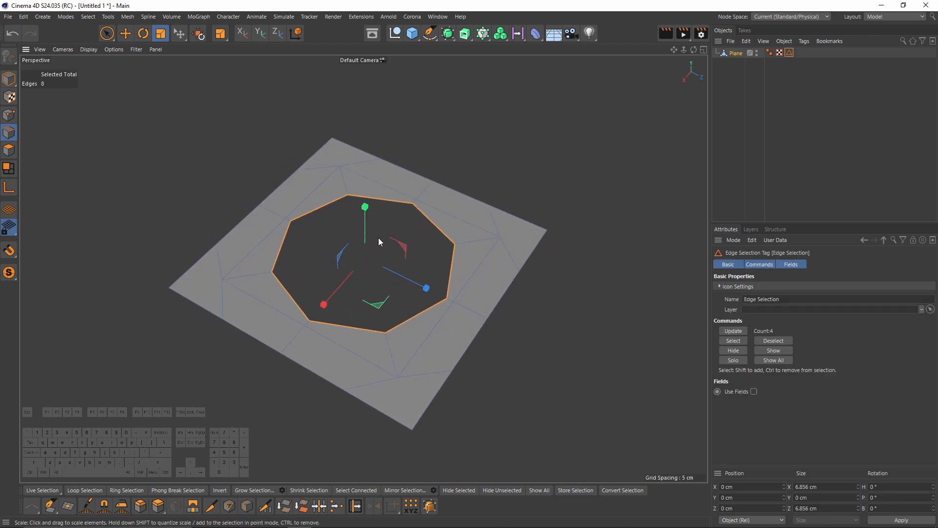
{"action": "key", "text": "e"}
{"action": "left_click_drag", "start_coordinate": [383, 238], "coordinate": [415, 299], "text": "alt"}
{"action": "key", "text": "ctrl+z"}
Place the plane inside a new Cloner and set the cloner's mode to Linear.
{"action": "right_click_drag", "start_coordinate": [441, 245], "coordinate": [417, 242], "text": "alt"}
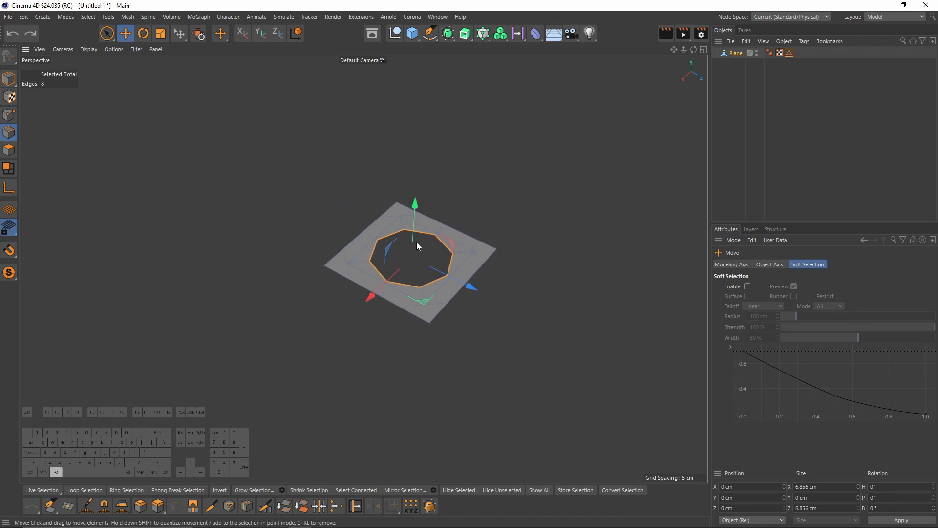
{"action": "left_click_drag", "start_coordinate": [376, 271], "coordinate": [335, 75], "text": "alt"}
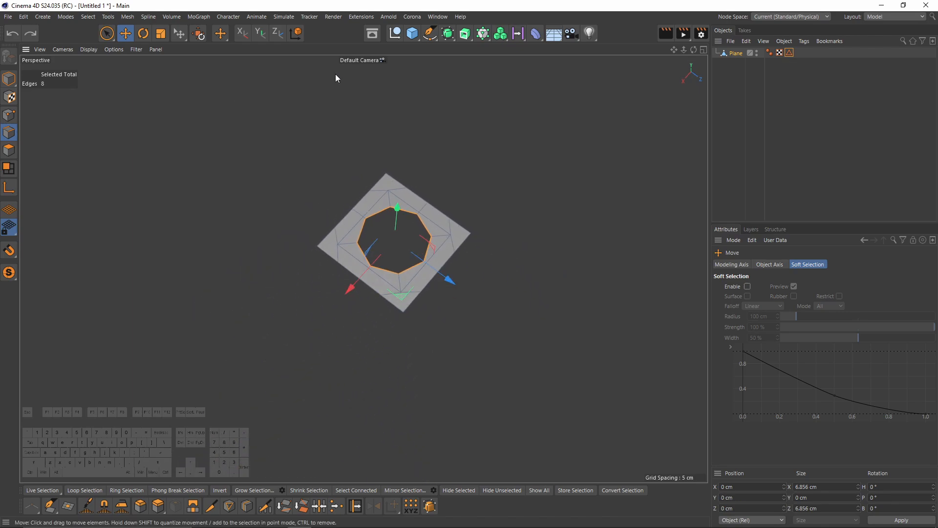
{"action": "left_click", "coordinate": [483, 33]}
{"action": "left_click", "coordinate": [514, 56]}
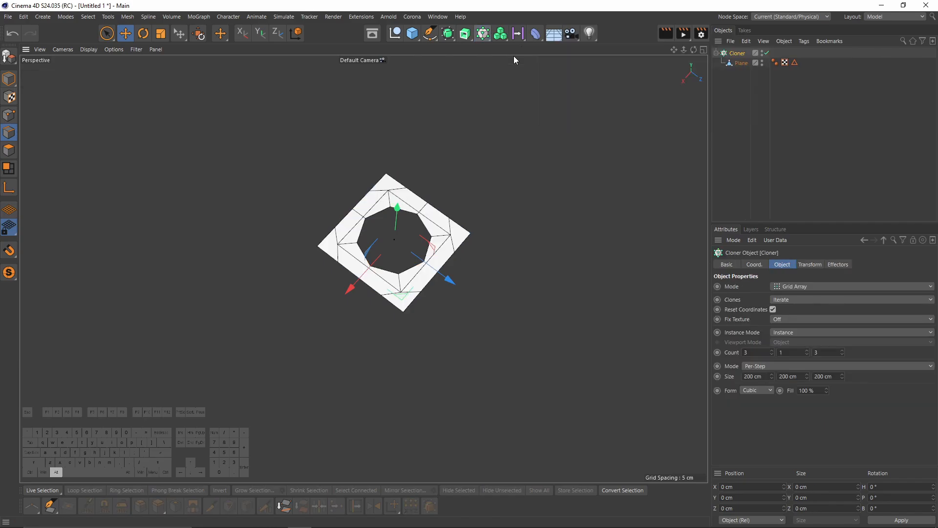
{"action": "left_click_drag", "start_coordinate": [500, 276], "coordinate": [453, 262], "text": "alt"}
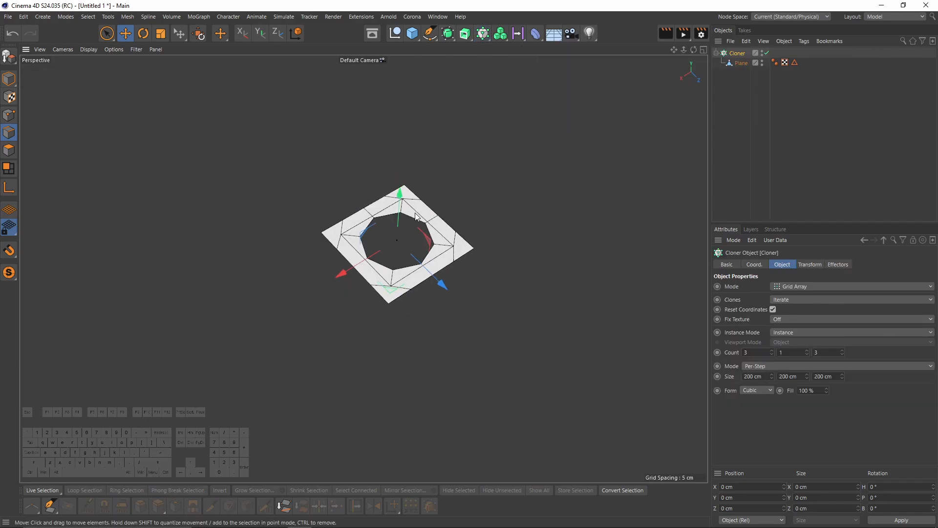
{"action": "left_click", "coordinate": [793, 286]}
{"action": "left_click", "coordinate": [799, 307]}
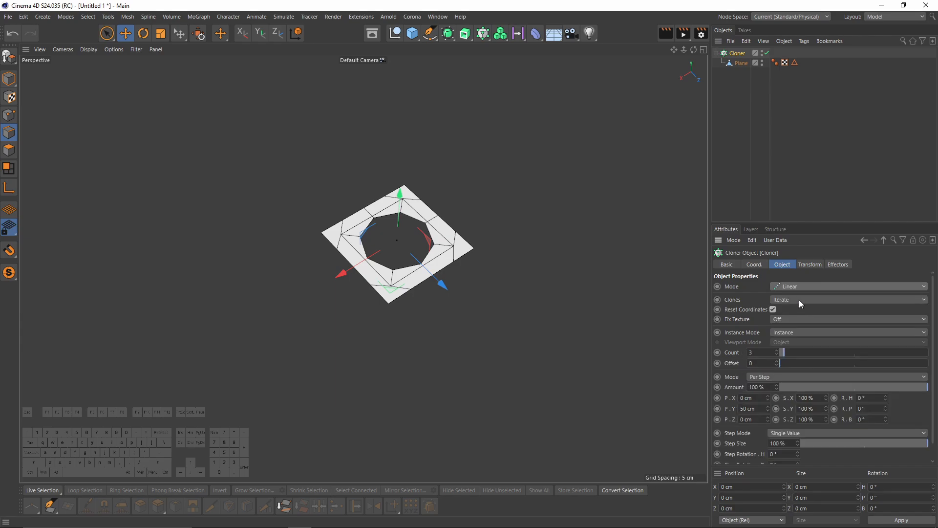
Set the cloner's per-step position offset to 0 cm in Y and 10 cm in X.
{"action": "left_click", "coordinate": [758, 408]}
{"action": "type", "text": "0"}
{"action": "mouse_move", "coordinate": [769, 397]}
{"action": "left_mouse_down"}
{"action": "mouse_move", "coordinate": [769, 371]}
{"action": "mouse_move", "coordinate": [769, 391]}
{"action": "left_mouse_up"}
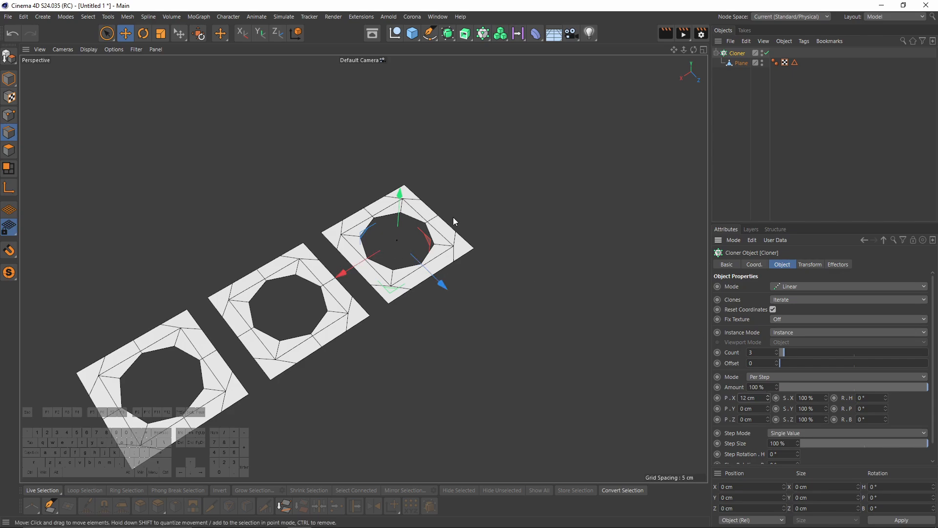
{"action": "left_click", "coordinate": [756, 399]}
{"action": "type", "text": "1"}
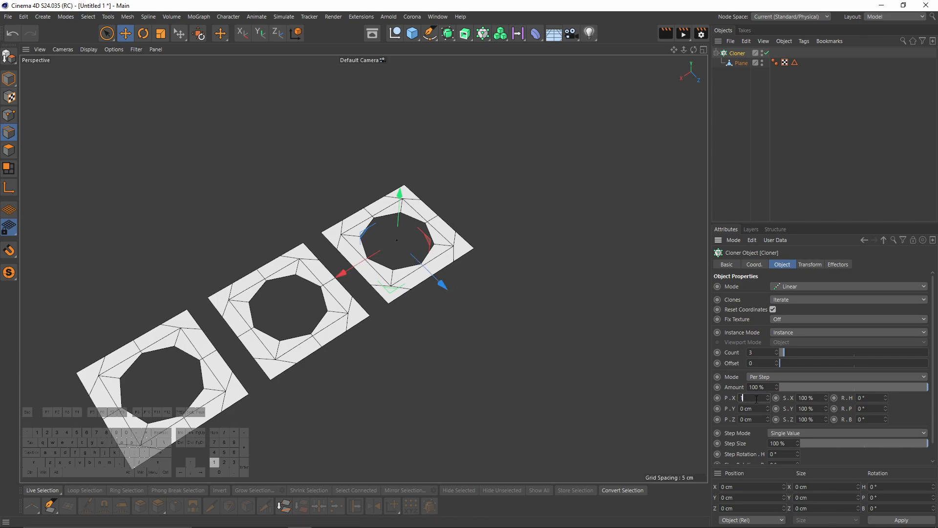
{"action": "type", "text": "0"}
{"action": "key", "text": "Return"}
Increase the cloner's count to 7 to extend the row of perforated tiles.
{"action": "scroll", "coordinate": [494, 283], "scroll_direction": "down", "scroll_amount": 3}
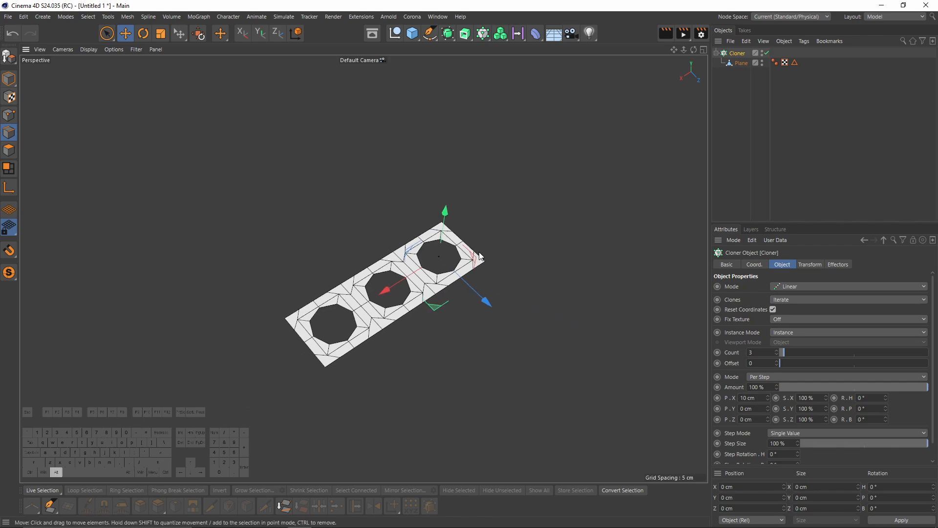
{"action": "left_click", "coordinate": [776, 350]}
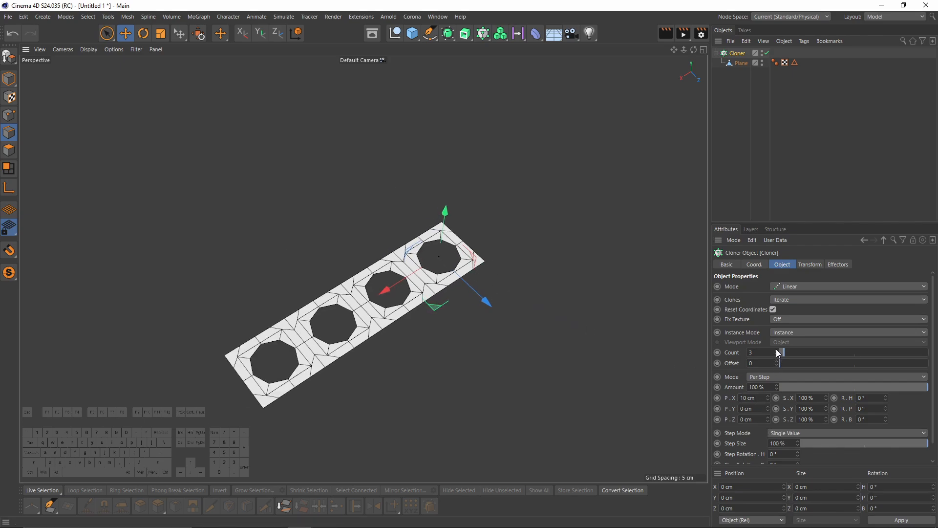
{"action": "left_click", "coordinate": [776, 350]}
{"action": "left_click", "coordinate": [777, 350]}
{"action": "left_click", "coordinate": [776, 350]}
{"action": "mouse_move", "coordinate": [356, 286]}
{"action": "right_mouse_down", "text": "alt"}
{"action": "mouse_move", "coordinate": [274, 337]}
{"action": "mouse_move", "coordinate": [353, 332]}
{"action": "right_mouse_up", "text": "alt"}
{"action": "mouse_move", "coordinate": [362, 268]}
{"action": "left_mouse_down", "text": "alt"}
{"action": "mouse_move", "coordinate": [316, 319]}
{"action": "mouse_move", "coordinate": [368, 282]}
{"action": "left_mouse_up", "text": "alt"}
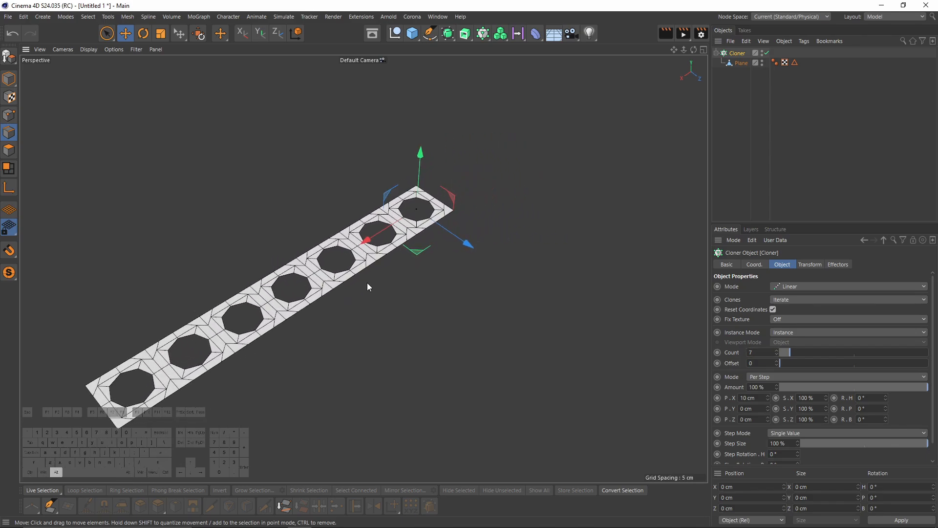
Disable the cloner and duplicate the plane as a second child inside it.
{"action": "left_click", "coordinate": [767, 53]}
{"action": "left_click", "coordinate": [741, 64]}
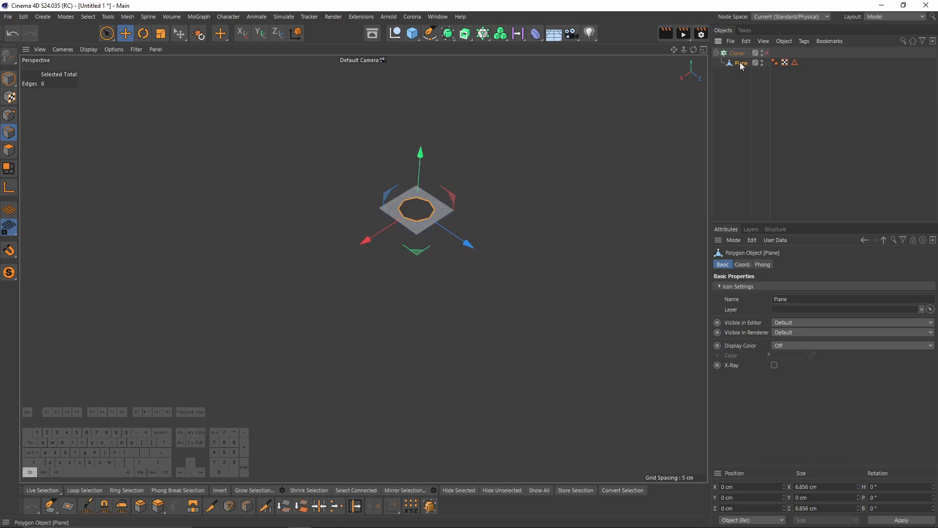
{"action": "left_click_drag", "start_coordinate": [745, 69], "coordinate": [747, 71], "text": "ctrl"}
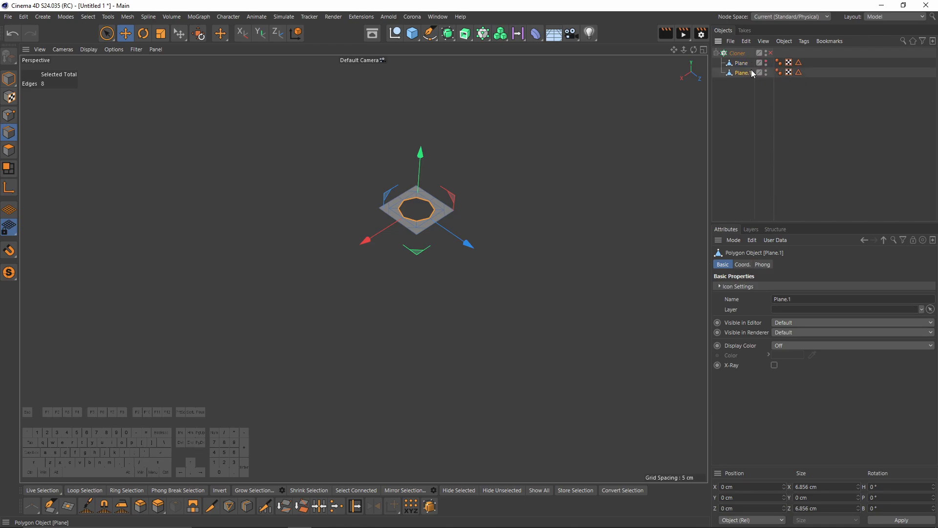
Scale the duplicate plane's hole border edges down to about 2.12 cm.
{"action": "scroll", "coordinate": [413, 220], "scroll_direction": "up", "scroll_amount": 10}
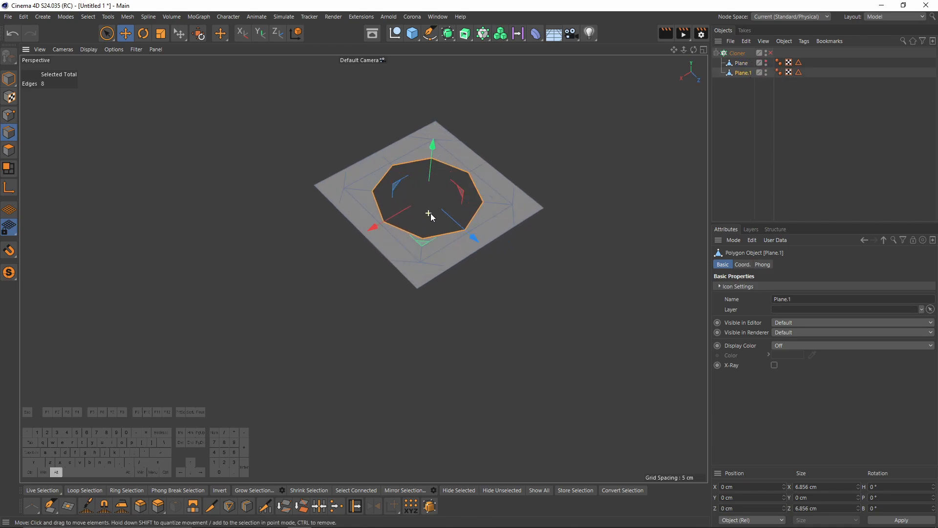
{"action": "key", "text": "t"}
{"action": "left_click_drag", "start_coordinate": [620, 295], "coordinate": [302, 277]}
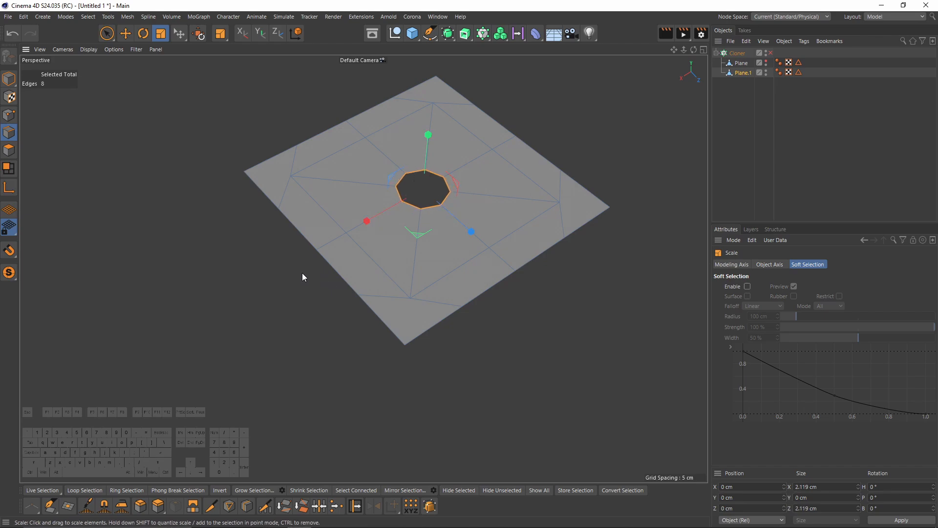
Scale the edge loop surrounding the hole of the duplicate plane down to about 5.23 cm.
{"action": "double_click", "coordinate": [442, 275]}
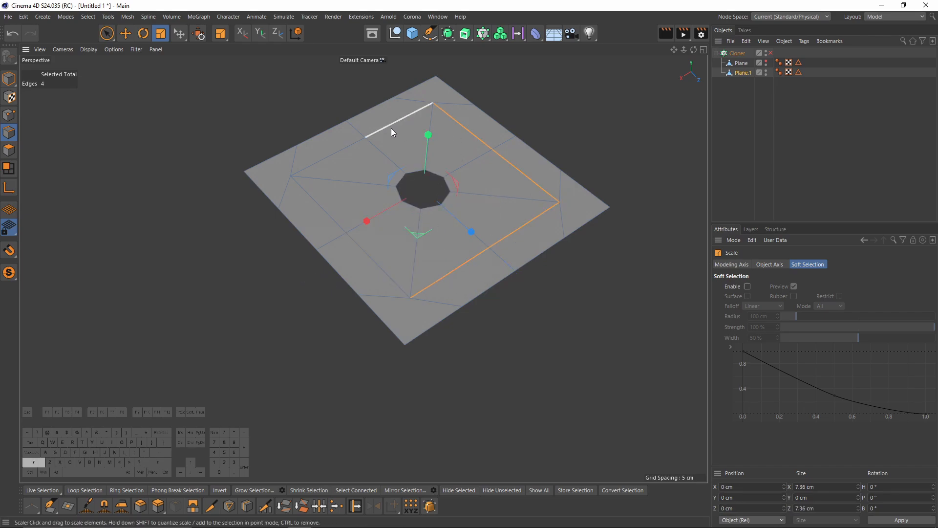
{"action": "double_click", "coordinate": [329, 215], "text": "shift"}
{"action": "left_click_drag", "start_coordinate": [620, 294], "coordinate": [474, 280]}
{"action": "left_click", "coordinate": [763, 90]}
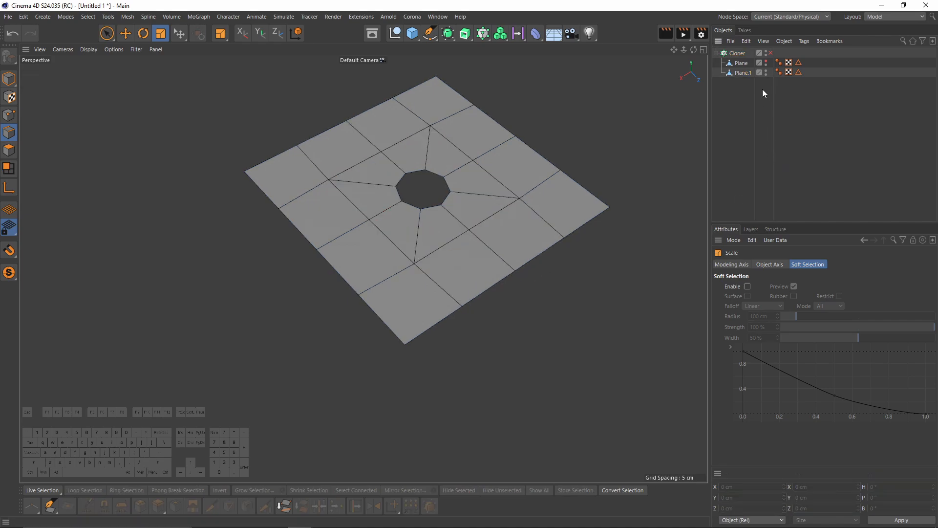
Enable the cloner again and set its Clones mode to Blend.
{"action": "left_click", "coordinate": [767, 61]}
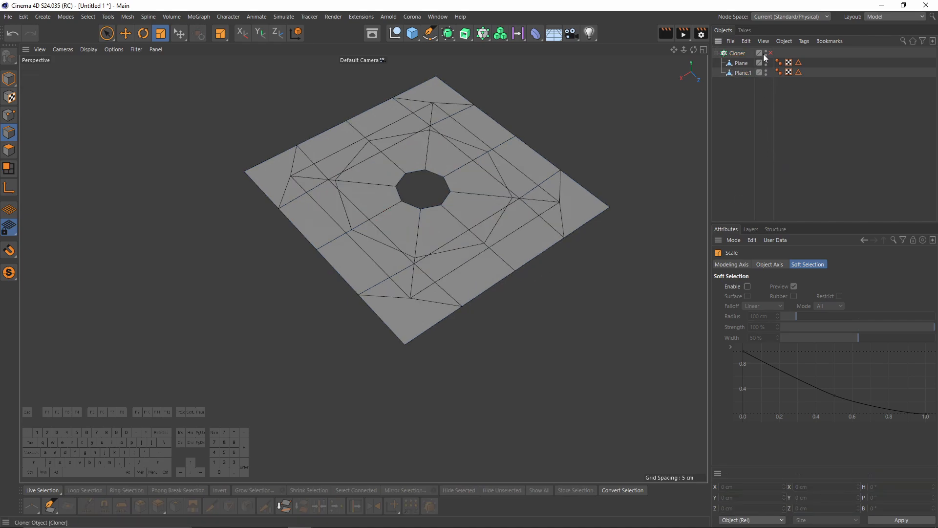
{"action": "left_click", "coordinate": [770, 53]}
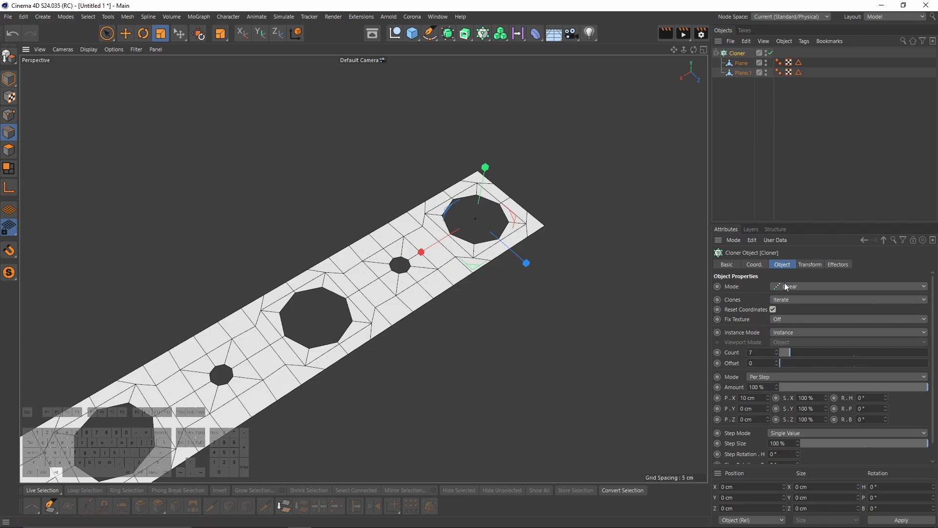
{"action": "left_click", "coordinate": [792, 300]}
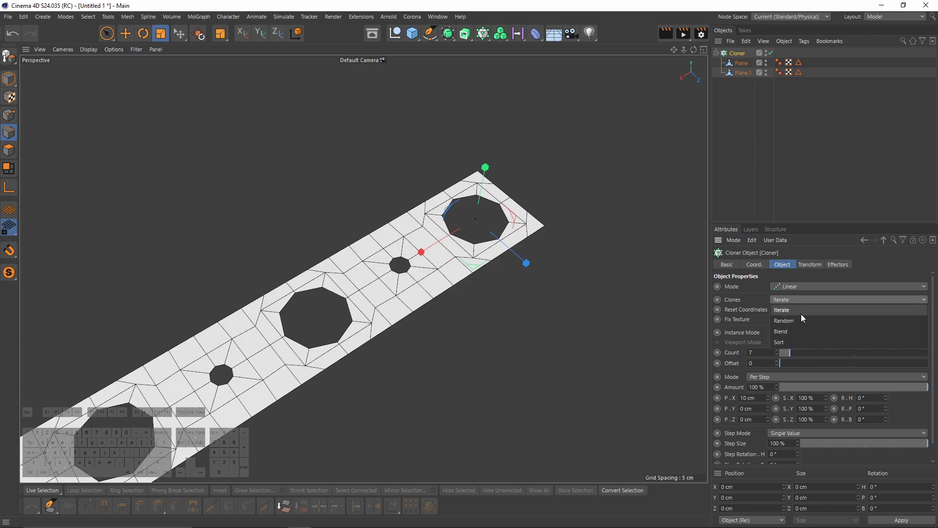
{"action": "left_click", "coordinate": [781, 332]}
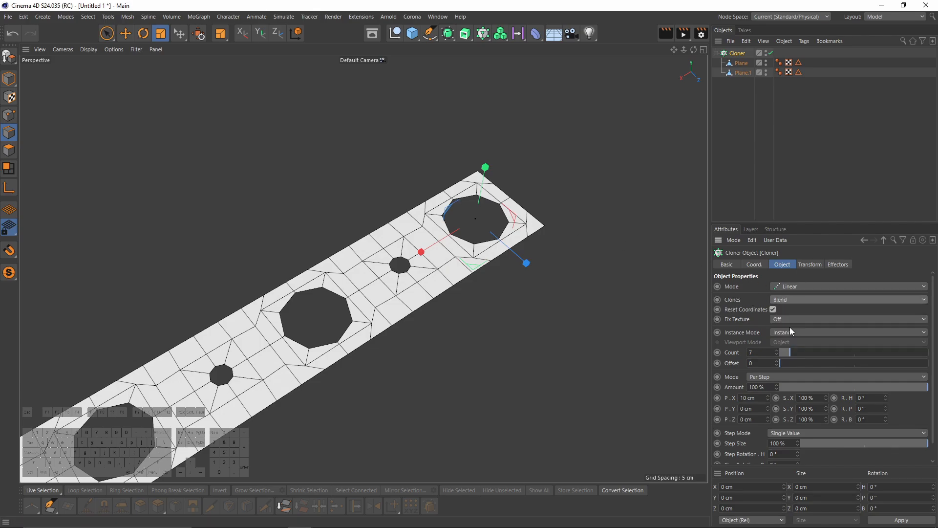
{"action": "right_click_drag", "start_coordinate": [470, 234], "coordinate": [539, 181], "text": "alt"}
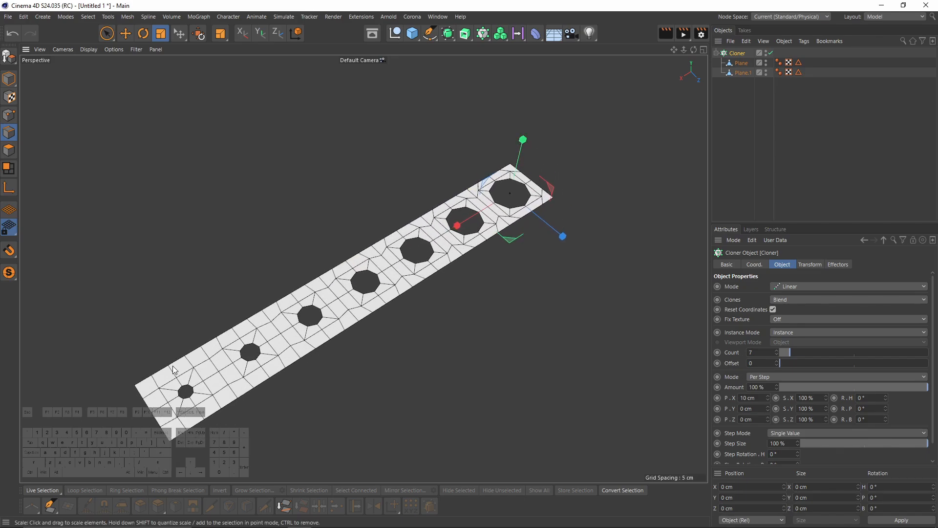
{"action": "left_click_drag", "start_coordinate": [173, 370], "coordinate": [464, 195], "text": "alt"}
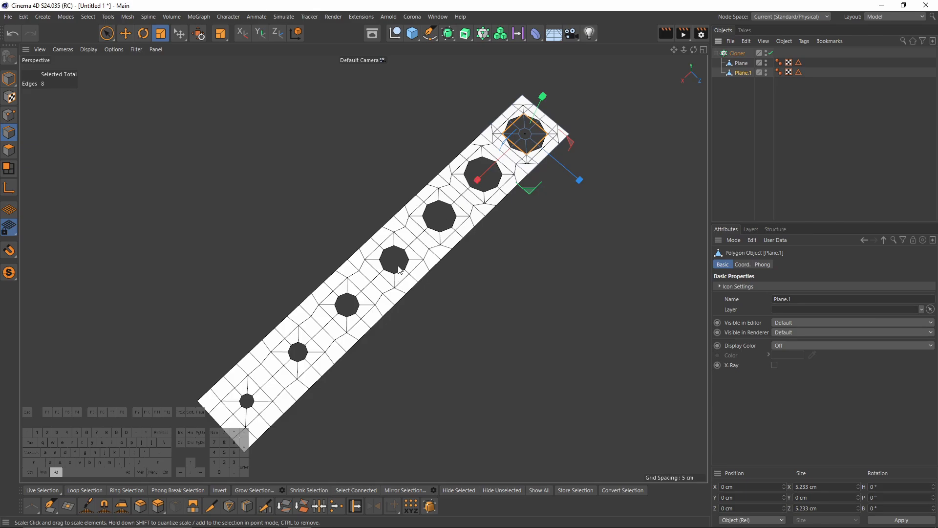
Scale the hole border edges of Plane.1 up to about 2.8 cm.
{"action": "scroll", "coordinate": [545, 120], "scroll_direction": "up", "scroll_amount": 7}
{"action": "scroll", "coordinate": [342, 313], "scroll_direction": "down", "scroll_amount": 3}
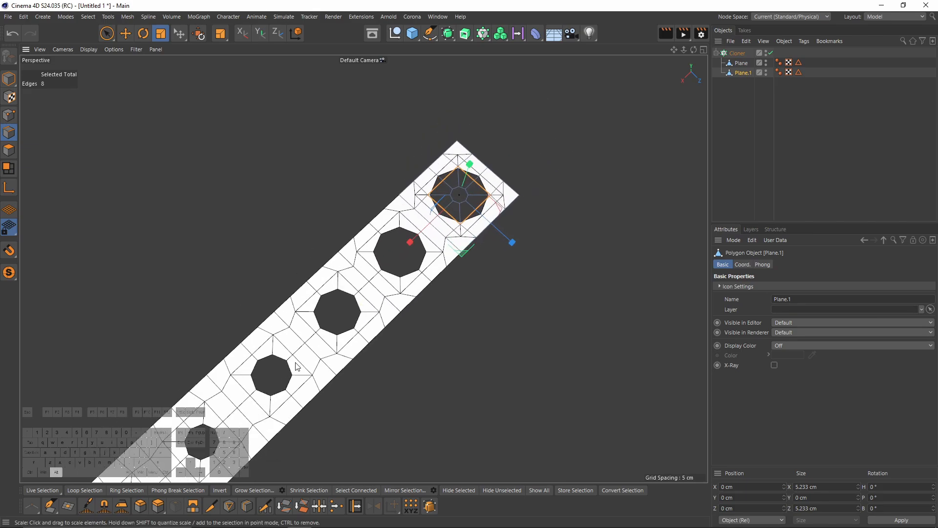
{"action": "middle_click_drag", "start_coordinate": [297, 366], "coordinate": [491, 192], "text": "alt"}
{"action": "left_click", "coordinate": [741, 63]}
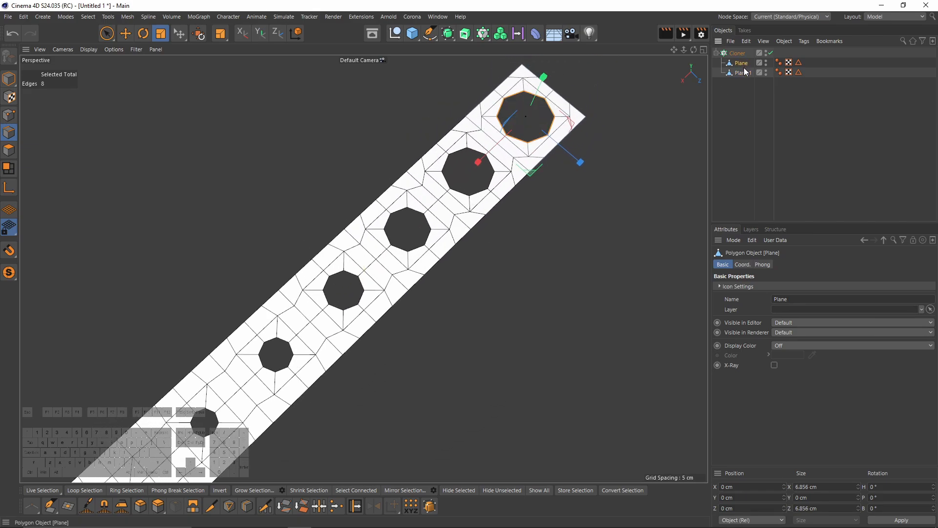
{"action": "left_click", "coordinate": [743, 72]}
{"action": "scroll", "coordinate": [553, 120], "scroll_direction": "up", "scroll_amount": 4}
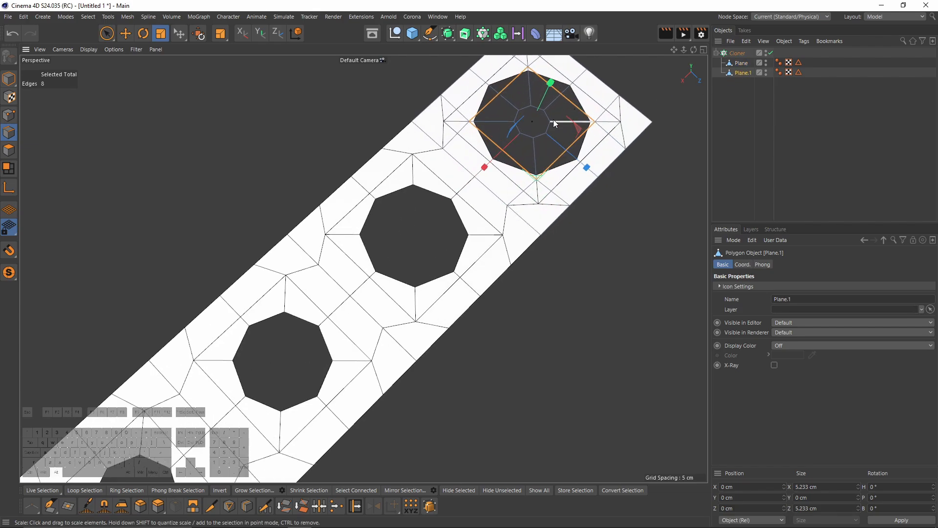
{"action": "scroll", "coordinate": [548, 118], "scroll_direction": "down", "scroll_amount": 6}
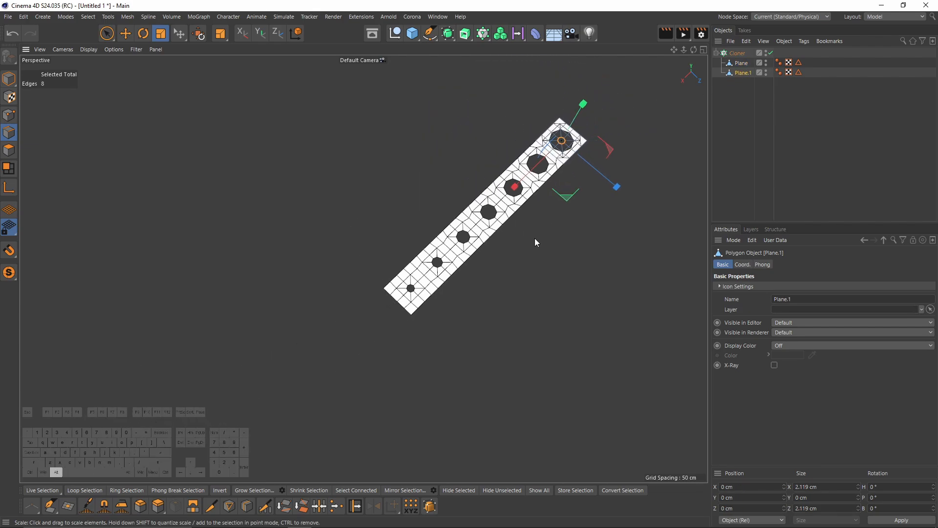
{"action": "left_click_drag", "start_coordinate": [504, 268], "coordinate": [631, 231]}
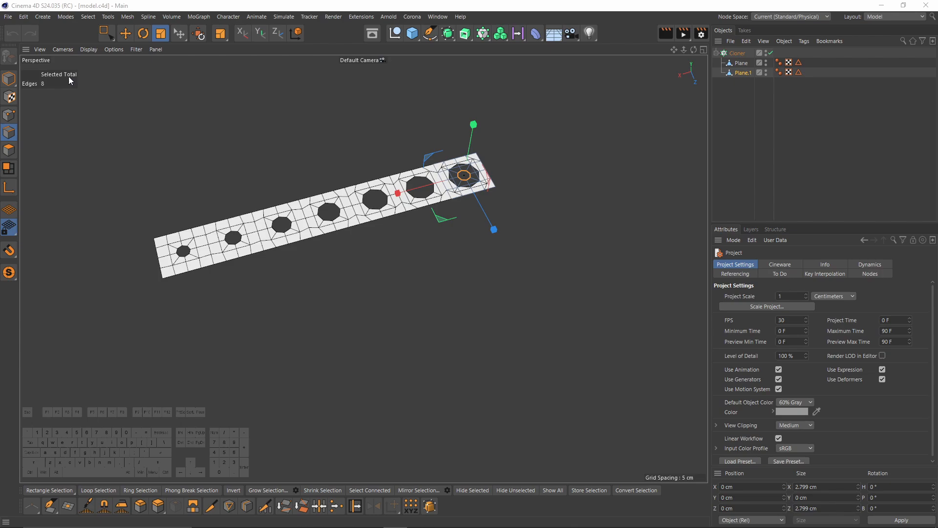
Duplicate the tile cloner and place the copy beside the first row at X 5 cm and Z 10 cm.
{"action": "left_click", "coordinate": [13, 79]}
{"action": "key", "text": "e"}
{"action": "left_click_drag", "start_coordinate": [449, 198], "coordinate": [411, 239], "text": "alt"}
{"action": "left_click", "coordinate": [741, 53]}
{"action": "scroll", "coordinate": [512, 206], "scroll_direction": "up", "scroll_amount": 5}
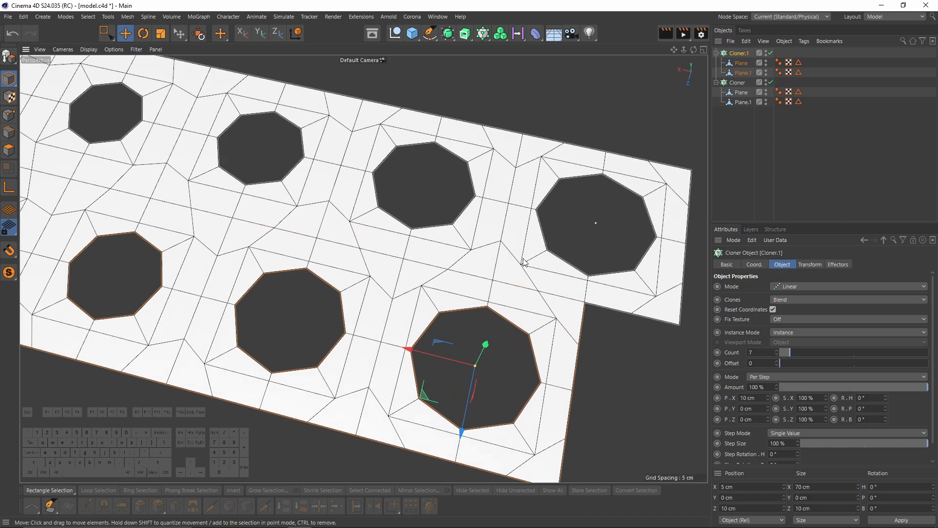
Reduce the duplicate cloner's count to 6.
{"action": "scroll", "coordinate": [522, 258], "scroll_direction": "down", "scroll_amount": 5}
{"action": "left_click_drag", "start_coordinate": [403, 184], "coordinate": [461, 161], "text": "alt"}
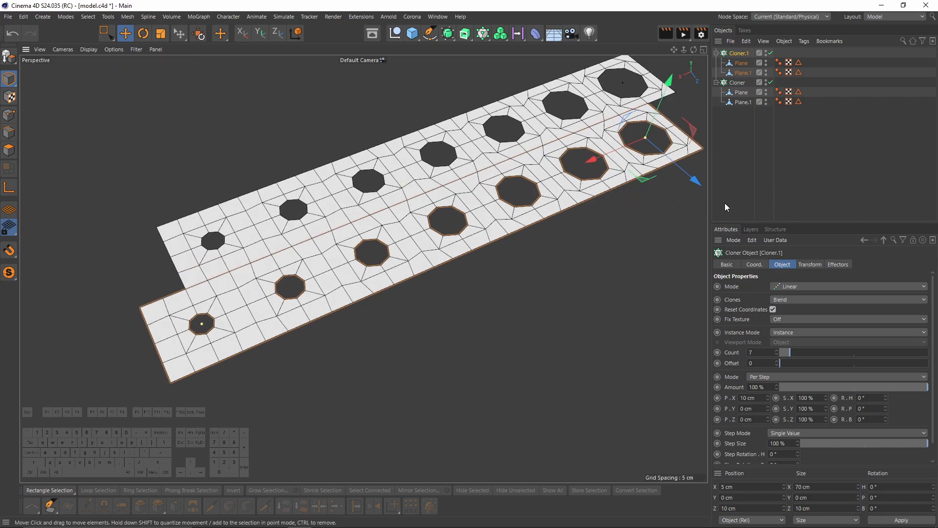
{"action": "left_click", "coordinate": [777, 353]}
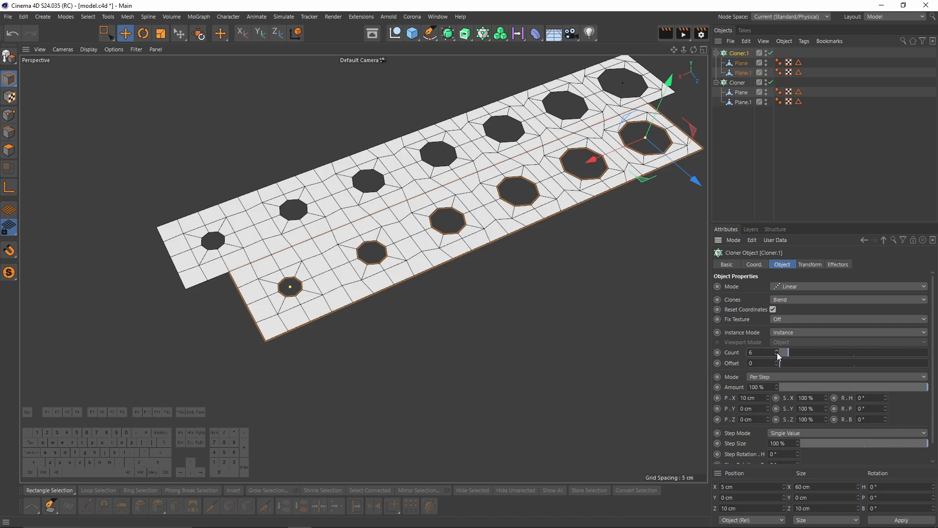
{"action": "left_click_drag", "start_coordinate": [372, 293], "coordinate": [348, 309], "text": "alt"}
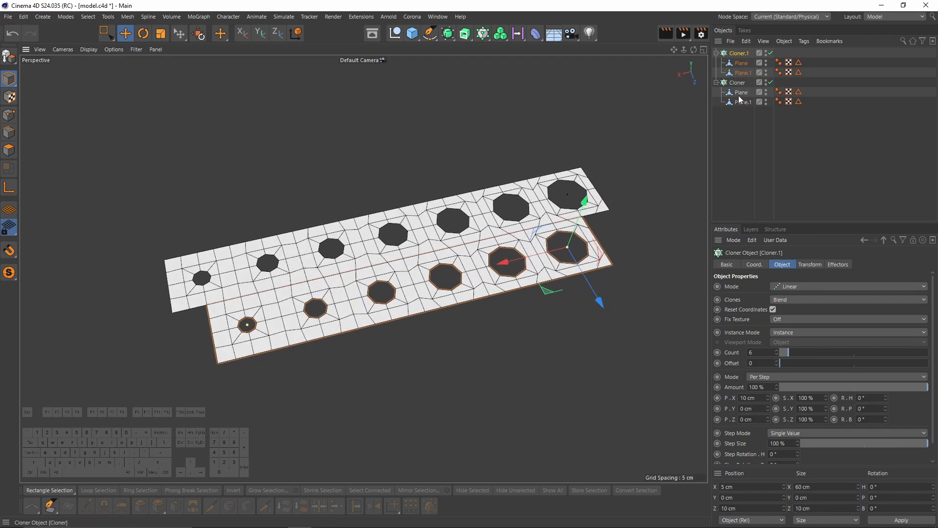
Merge both cloners into one editable mesh by grouping them under a null inside a Connect object.
{"action": "left_click_drag", "start_coordinate": [765, 159], "coordinate": [722, 42]}
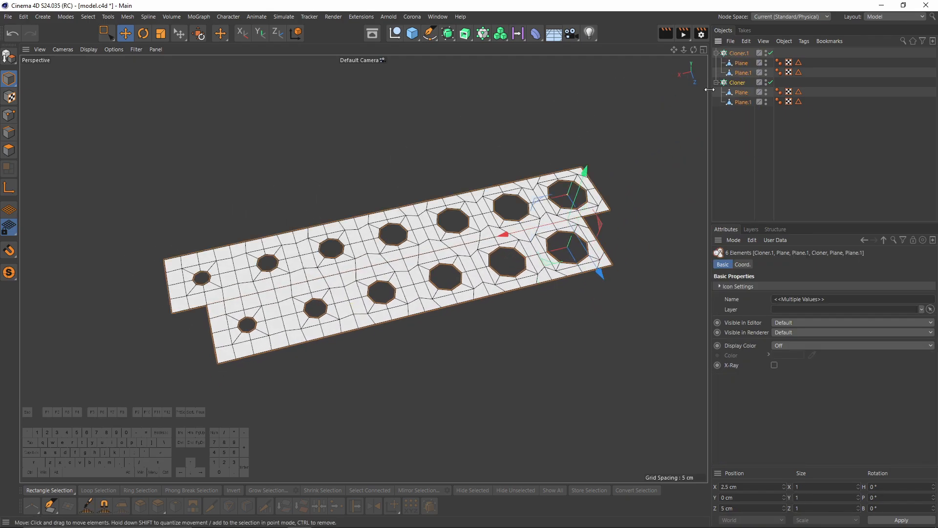
{"action": "key", "text": "alt+g"}
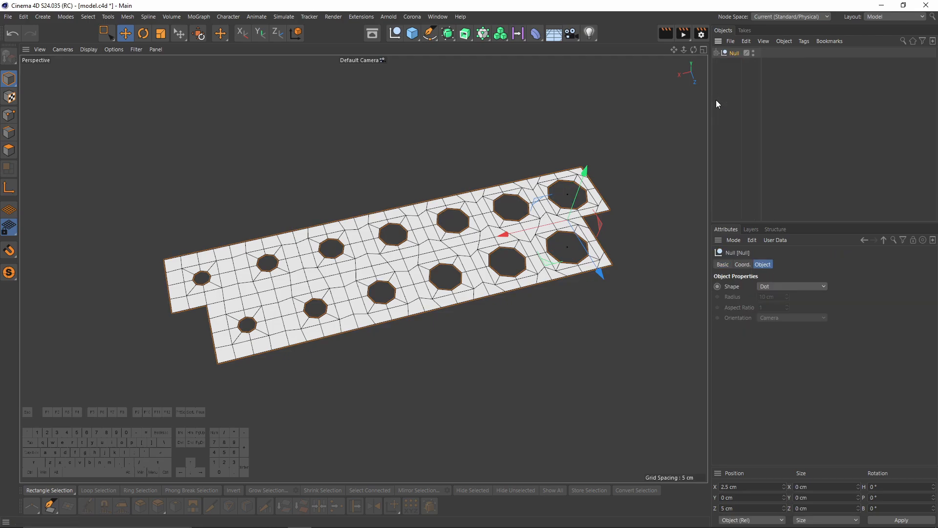
{"action": "left_click", "coordinate": [448, 35]}
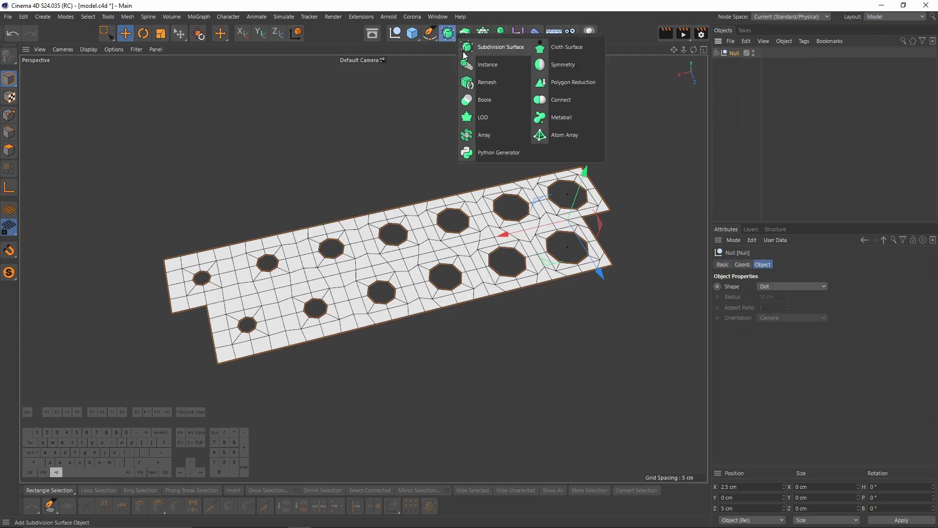
{"action": "left_click", "coordinate": [568, 100], "text": "alt"}
{"action": "left_click_drag", "start_coordinate": [430, 202], "coordinate": [494, 186], "text": "alt"}
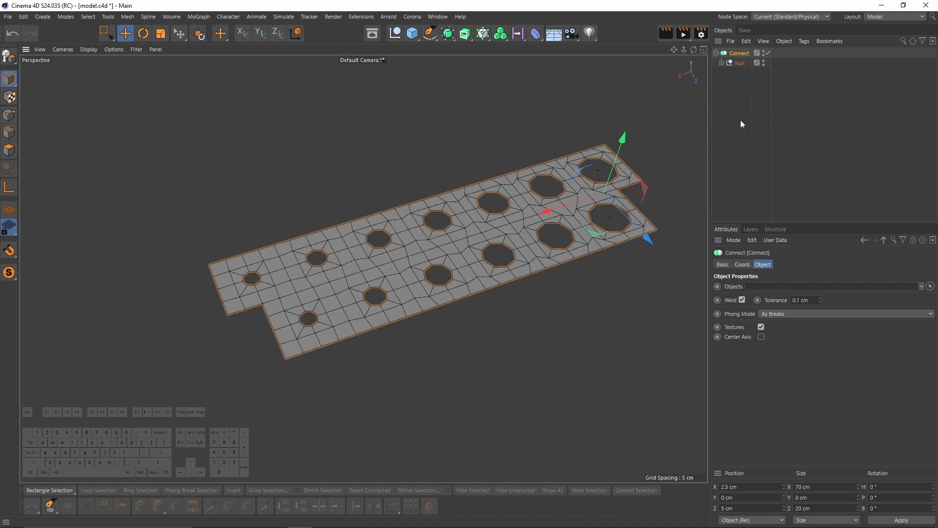
{"action": "key", "text": "c"}
{"action": "left_click_drag", "start_coordinate": [343, 260], "coordinate": [372, 244], "text": "alt"}
Extrude the second row's four end edges at the small-hole side outward to X 62.5 cm, level with the first row.
{"action": "left_click", "coordinate": [9, 132]}
{"action": "left_click", "coordinate": [279, 286]}
{"action": "scroll", "coordinate": [280, 276], "scroll_direction": "up", "scroll_amount": 5}
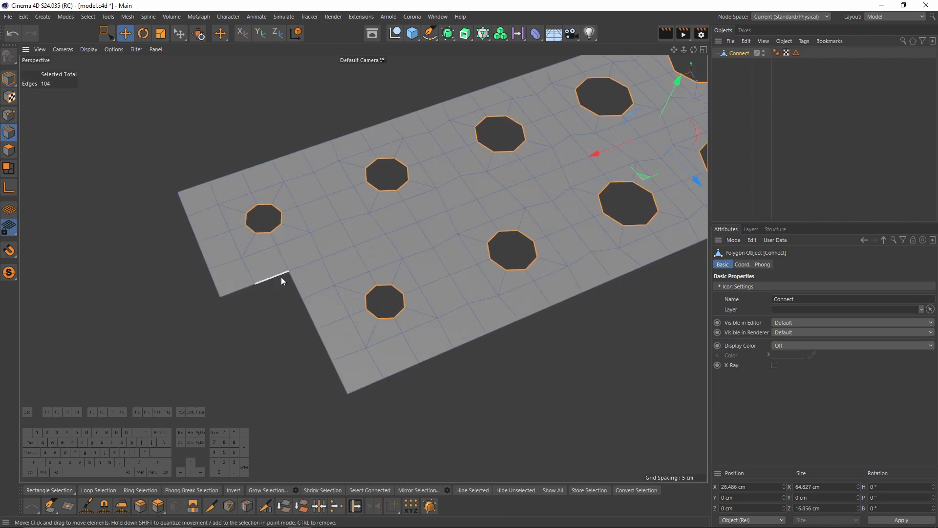
{"action": "left_click", "coordinate": [315, 321], "text": "shift"}
{"action": "key", "text": "ctrl+z"}
{"action": "scroll", "coordinate": [350, 374], "scroll_direction": "up", "scroll_amount": 3}
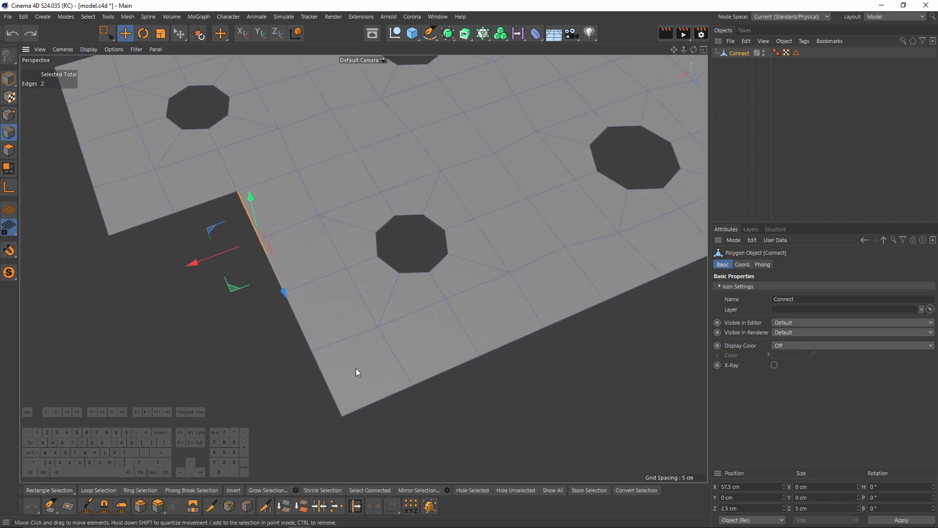
{"action": "left_click", "coordinate": [322, 369], "text": "shift"}
{"action": "left_click", "coordinate": [311, 347], "text": "shift"}
{"action": "left_click_drag", "start_coordinate": [321, 322], "coordinate": [251, 301], "text": "alt"}
{"action": "middle_click_drag", "start_coordinate": [252, 301], "coordinate": [319, 276], "text": "alt"}
{"action": "scroll", "coordinate": [319, 277], "scroll_direction": "down", "scroll_amount": 2}
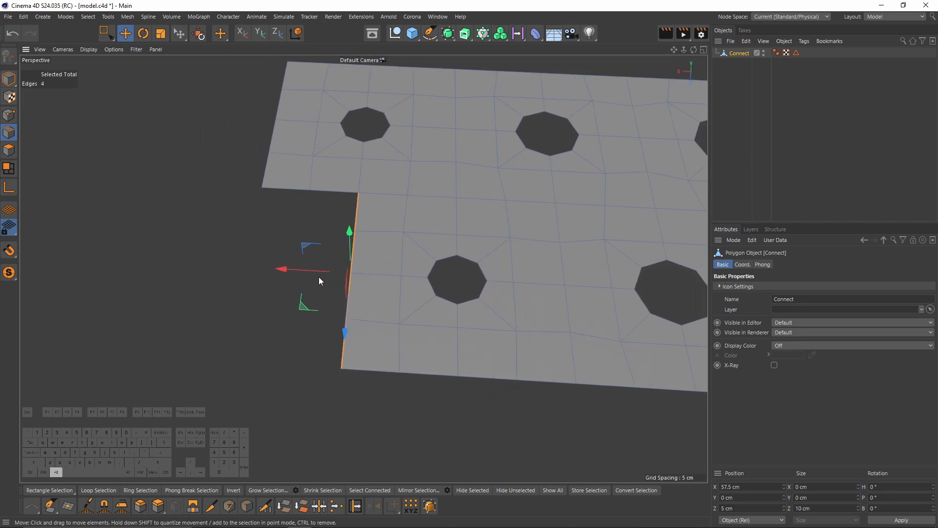
{"action": "left_click_drag", "start_coordinate": [318, 277], "coordinate": [236, 260]}
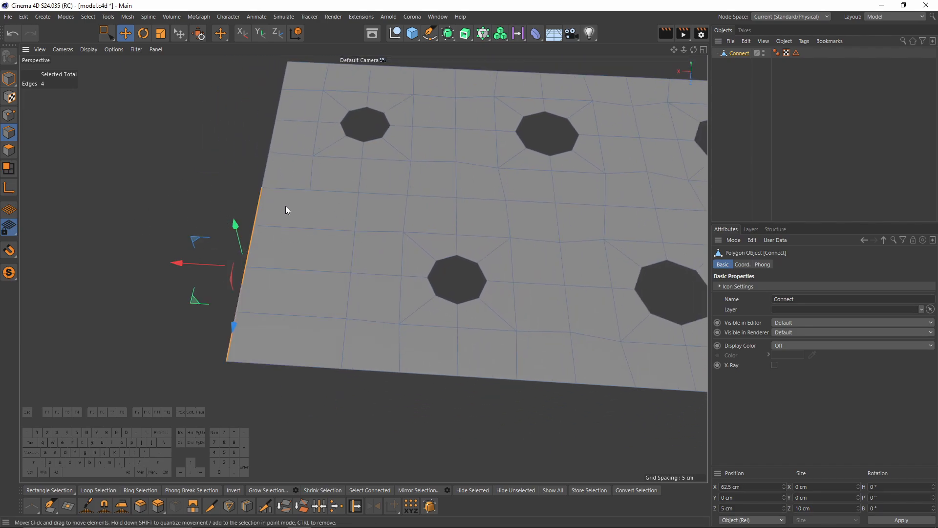
Weld the overlapping outer corner points where the extruded small-hole end strip meets the first row.
{"action": "scroll", "coordinate": [287, 209], "scroll_direction": "up", "scroll_amount": 1}
{"action": "left_click", "coordinate": [9, 114]}
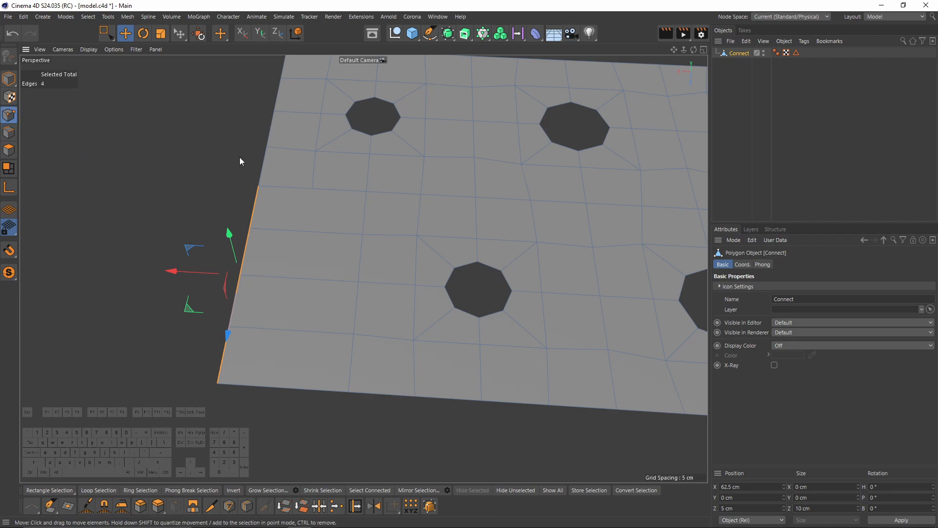
{"action": "key", "text": "0"}
{"action": "left_click_drag", "start_coordinate": [244, 172], "coordinate": [268, 193]}
{"action": "key", "text": "m"}
{"action": "key", "text": "q"}
{"action": "left_click", "coordinate": [264, 188]}
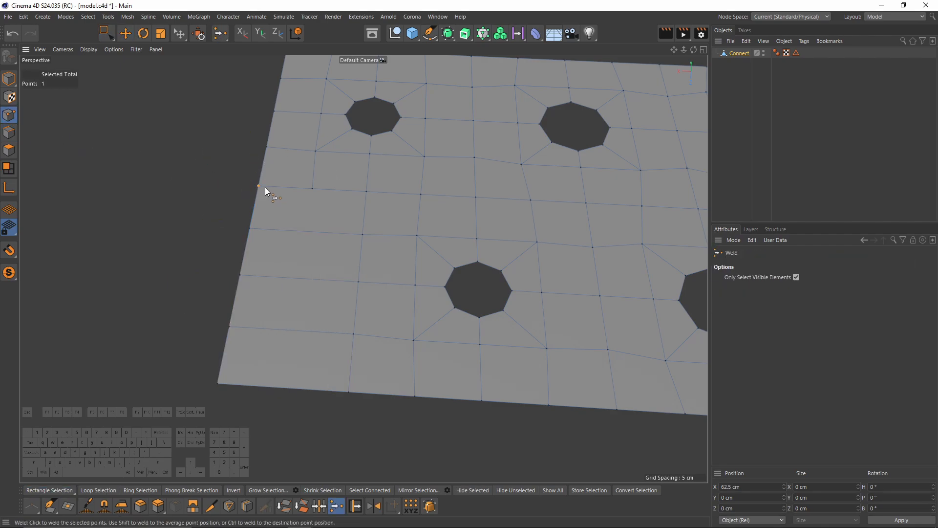
Loop-cut the small-hole end strip at about 49.6% and weld the cut's end to the adjoining first-row point.
{"action": "key", "text": "k"}
{"action": "key", "text": "l"}
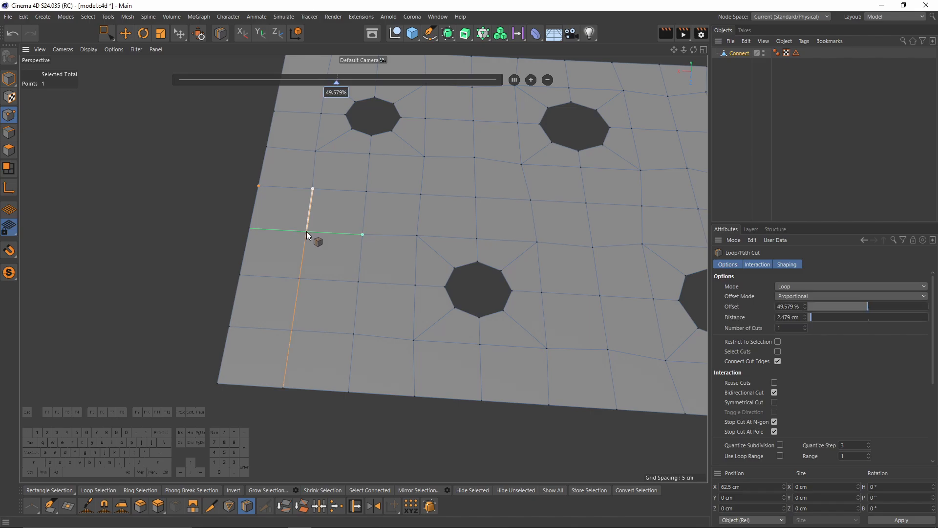
{"action": "key", "text": "space"}
{"action": "key", "text": "m"}
{"action": "key", "text": "q"}
Extrude the second row's four end edges at the large-hole side outward to X -7.5 cm, level with the first row.
{"action": "scroll", "coordinate": [357, 196], "scroll_direction": "down", "scroll_amount": 5}
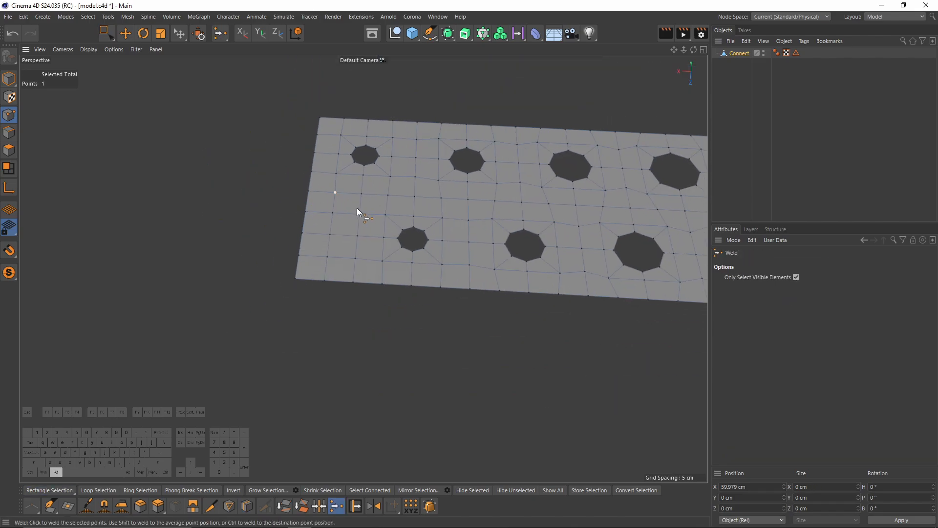
{"action": "middle_click_drag", "start_coordinate": [402, 207], "coordinate": [101, 243], "text": "alt"}
{"action": "middle_click_drag", "start_coordinate": [684, 259], "coordinate": [379, 238], "text": "alt"}
{"action": "left_click", "coordinate": [9, 132]}
{"action": "key", "text": "e"}
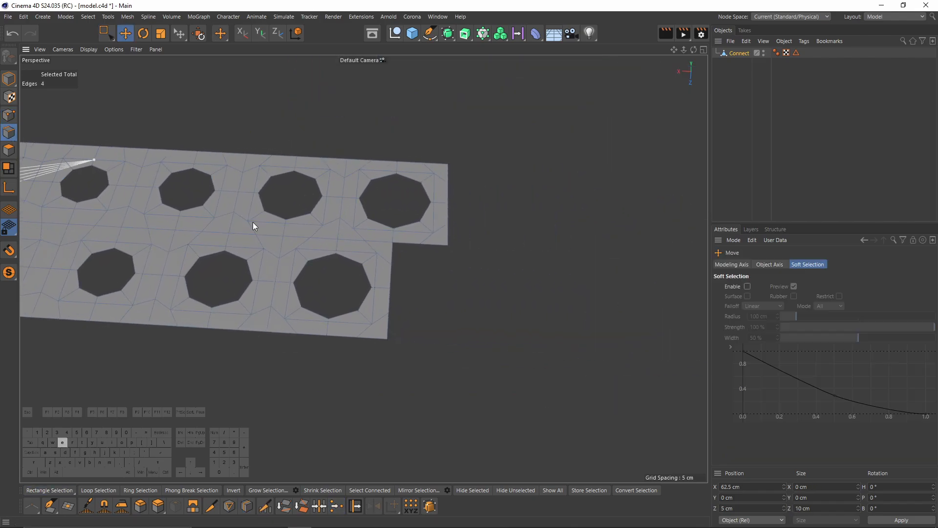
{"action": "left_click", "coordinate": [390, 266]}
{"action": "scroll", "coordinate": [394, 283], "scroll_direction": "up", "scroll_amount": 5}
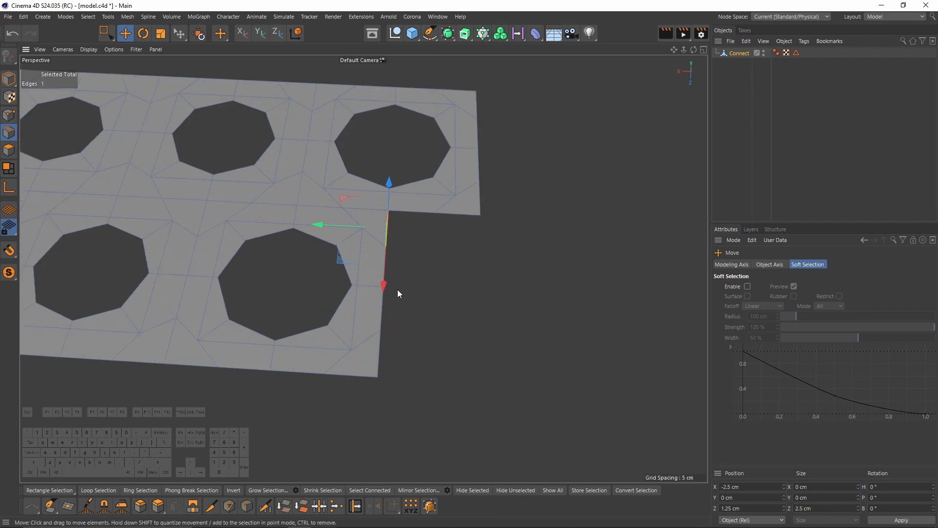
{"action": "left_click", "coordinate": [357, 260], "text": "shift"}
{"action": "left_click", "coordinate": [371, 318], "text": "shift"}
{"action": "scroll", "coordinate": [389, 337], "scroll_direction": "down", "scroll_amount": 5}
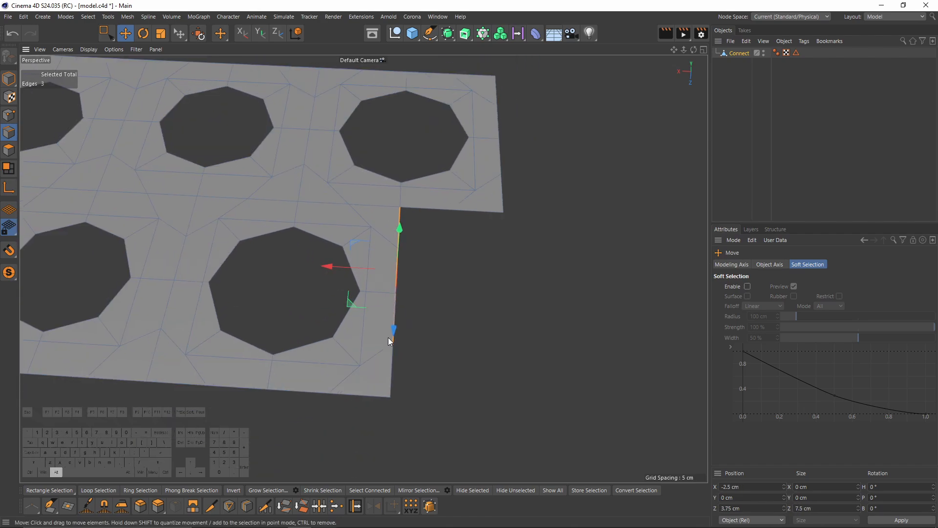
{"action": "left_click", "coordinate": [392, 368], "text": "shift"}
{"action": "left_click_drag", "start_coordinate": [327, 286], "coordinate": [397, 296], "text": "ctrl"}
Weld the overlapping outer corner points where the large-hole end strip meets the first row.
{"action": "key", "text": "0"}
{"action": "left_click", "coordinate": [9, 115]}
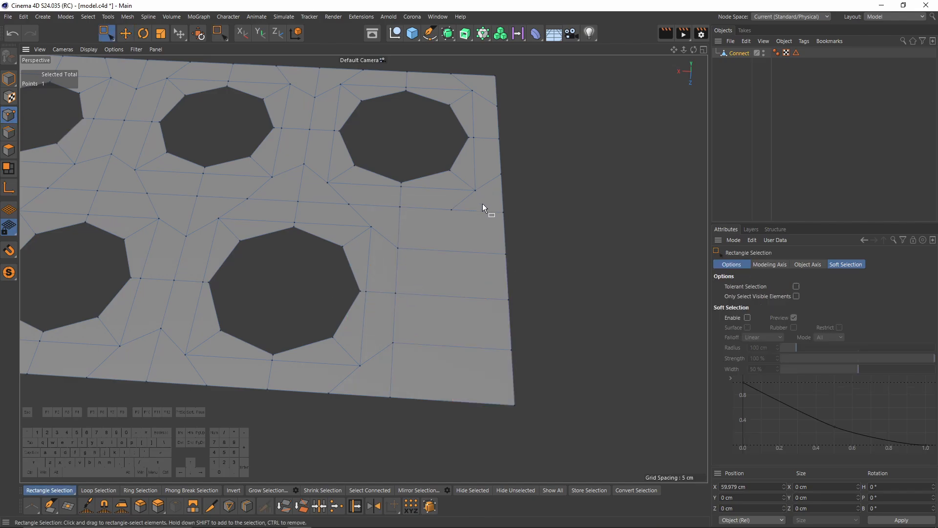
{"action": "left_click_drag", "start_coordinate": [482, 204], "coordinate": [518, 220]}
Loop-cut the large-hole end strip near X -5 cm and weld the cut's end to the adjoining first-row point.
{"action": "key", "text": "k"}
{"action": "key", "text": "l"}
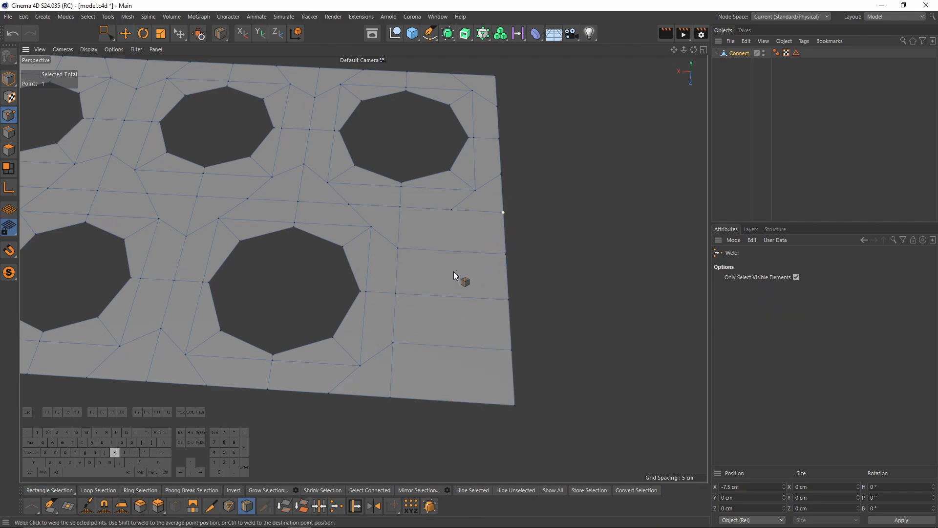
{"action": "left_click", "coordinate": [453, 296]}
{"action": "key", "text": "space"}
{"action": "left_click_drag", "start_coordinate": [436, 198], "coordinate": [462, 226]}
{"action": "key", "text": "m"}
{"action": "key", "text": "q"}
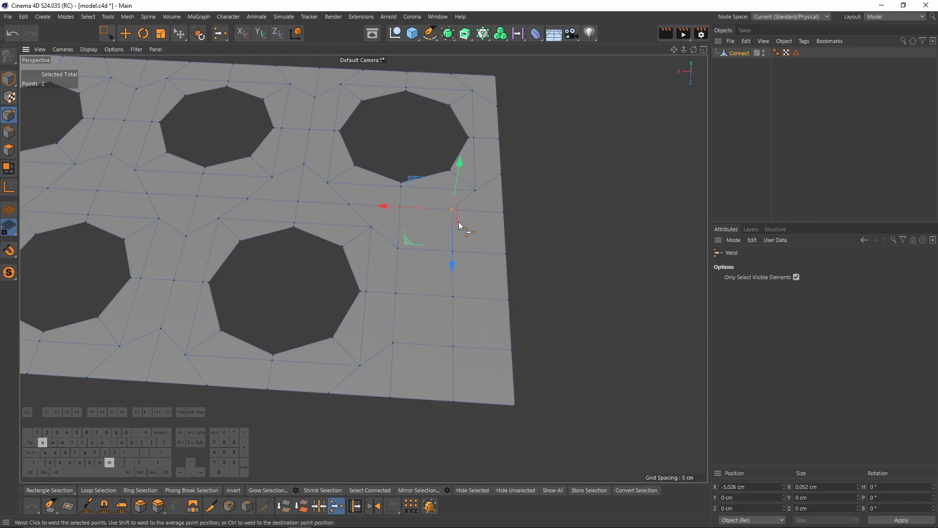
{"action": "left_click", "coordinate": [451, 211]}
{"action": "right_click_drag", "start_coordinate": [451, 212], "coordinate": [357, 237], "text": "alt"}
{"action": "left_click_drag", "start_coordinate": [357, 237], "coordinate": [301, 150], "text": "alt"}
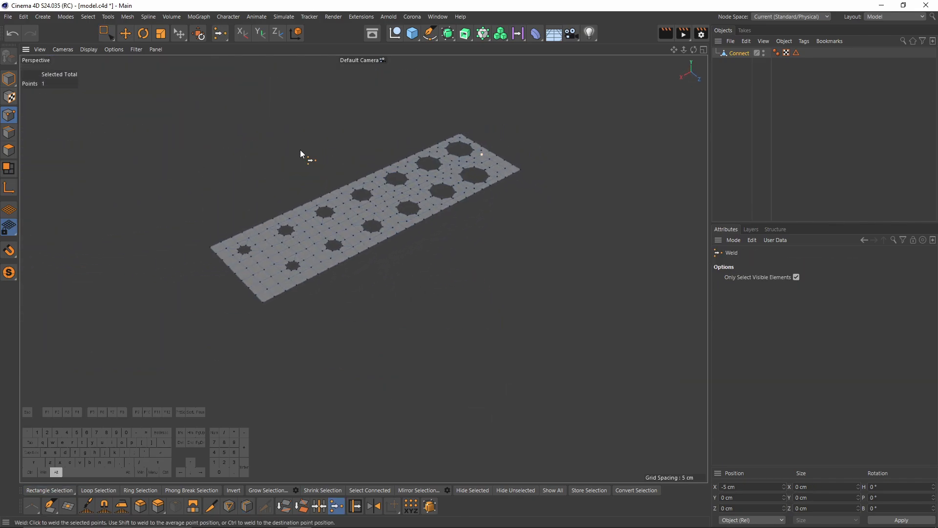
Place the merged two-row mesh inside a Cloner and set its mode to Linear.
{"action": "left_click", "coordinate": [9, 79]}
{"action": "left_click_drag", "start_coordinate": [479, 167], "coordinate": [322, 233], "text": "alt"}
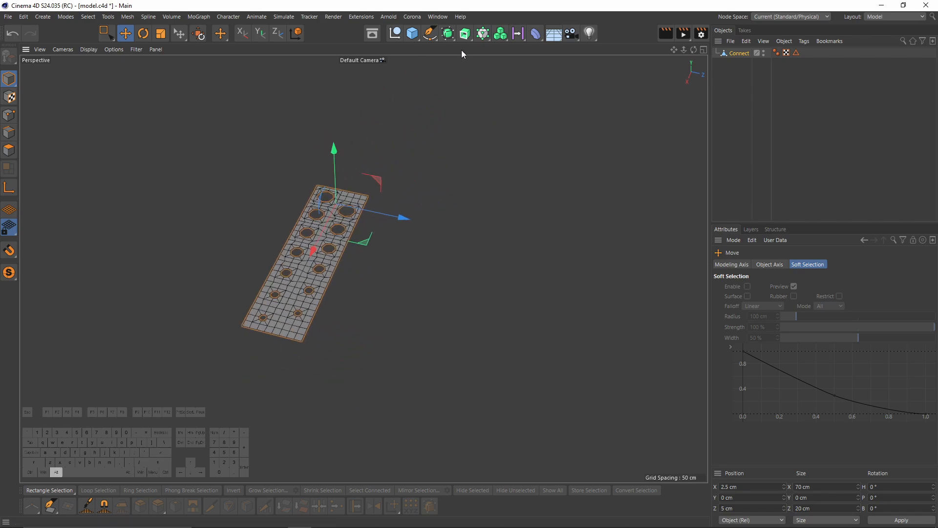
{"action": "left_click", "coordinate": [483, 35], "text": "alt"}
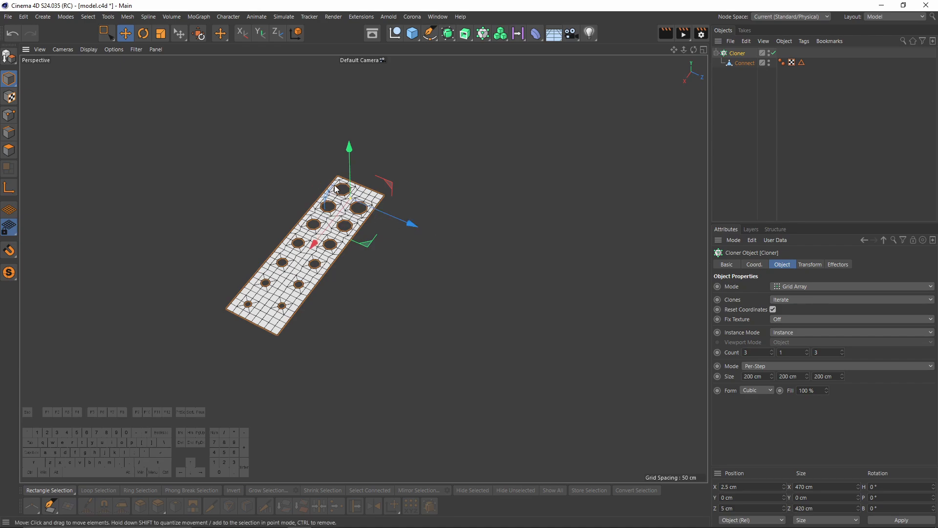
{"action": "left_click", "coordinate": [802, 288]}
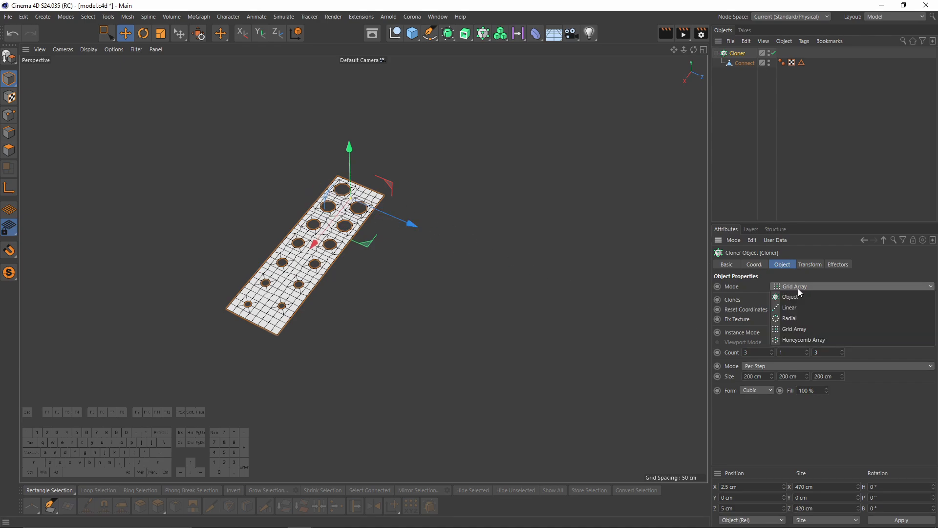
{"action": "left_click", "coordinate": [803, 307]}
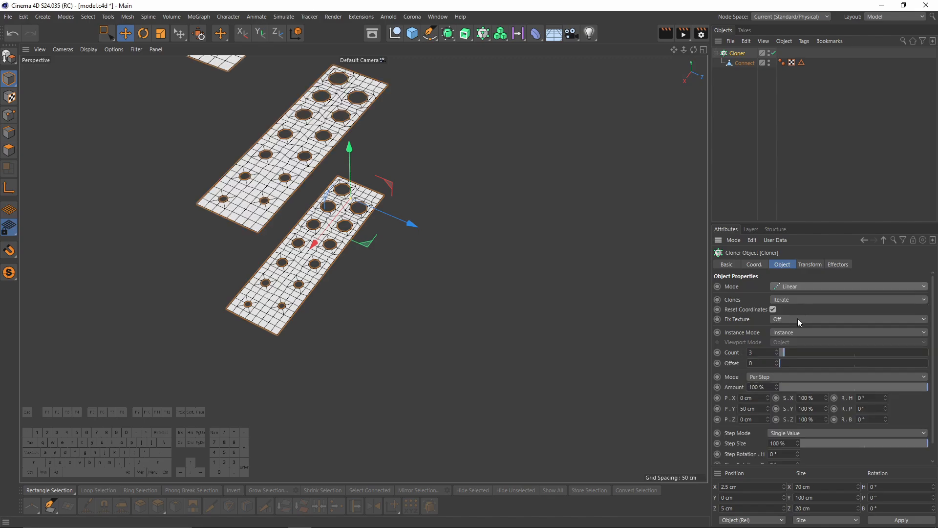
Set the cloner's per-step offset to 0 cm in Y and 20 cm in Z.
{"action": "left_click", "coordinate": [757, 409]}
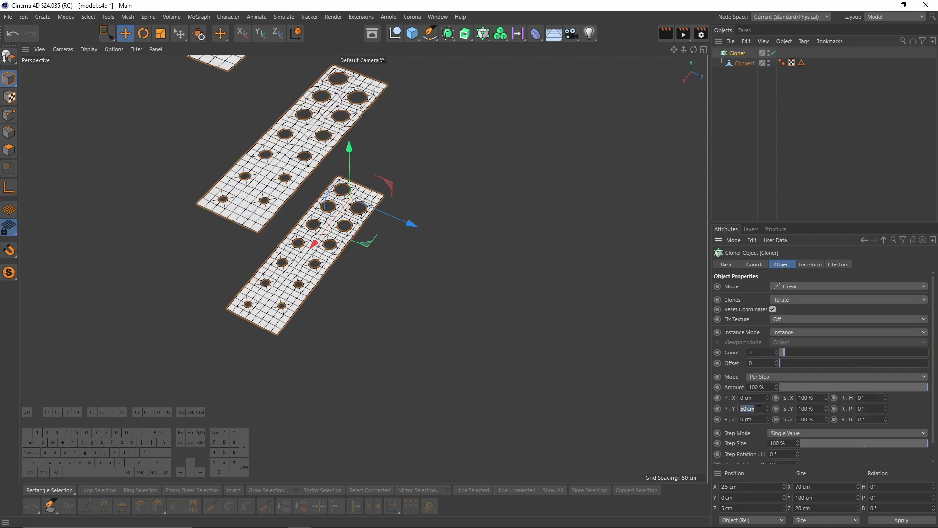
{"action": "type", "text": "0"}
{"action": "key", "text": "Return"}
{"action": "left_click_drag", "start_coordinate": [768, 419], "coordinate": [767, 413]}
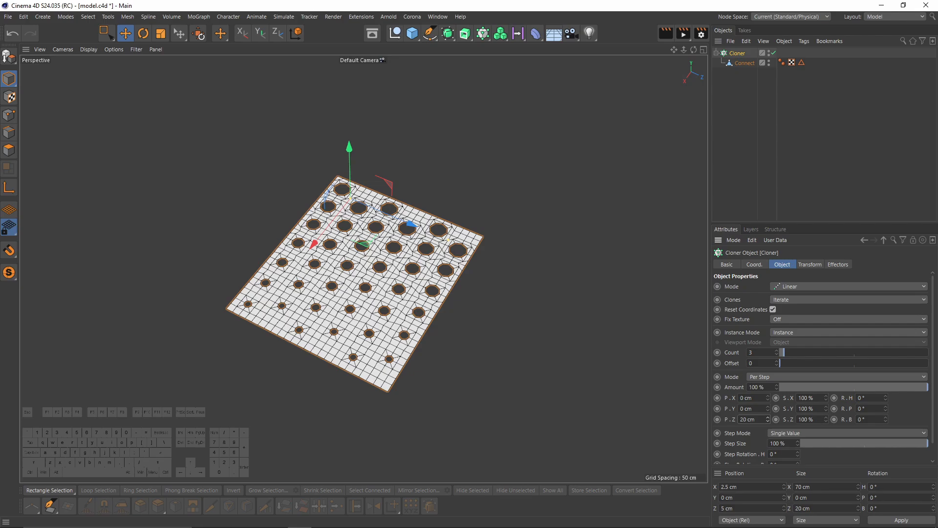
{"action": "left_click", "coordinate": [769, 419]}
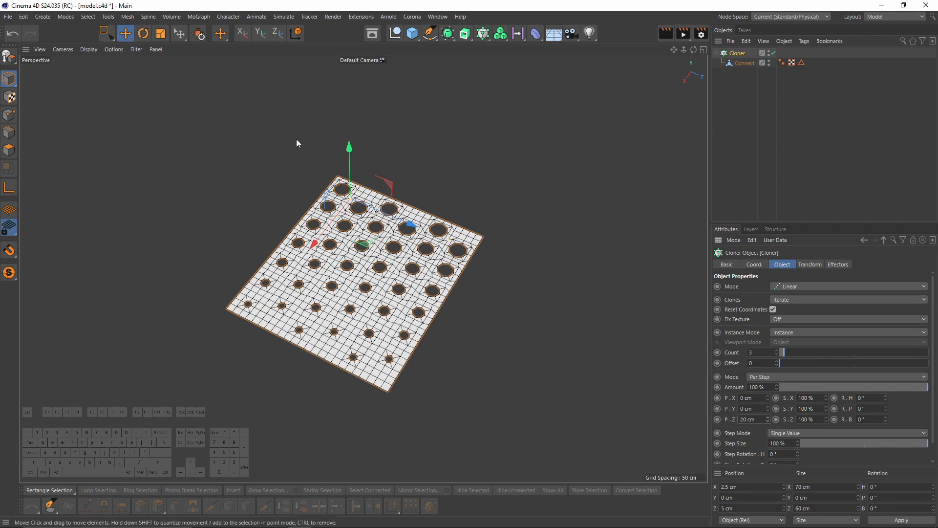
Examine how the cloned strips line up along their shared seams at the large-hole end.
{"action": "scroll", "coordinate": [345, 172], "scroll_direction": "up", "scroll_amount": 10}
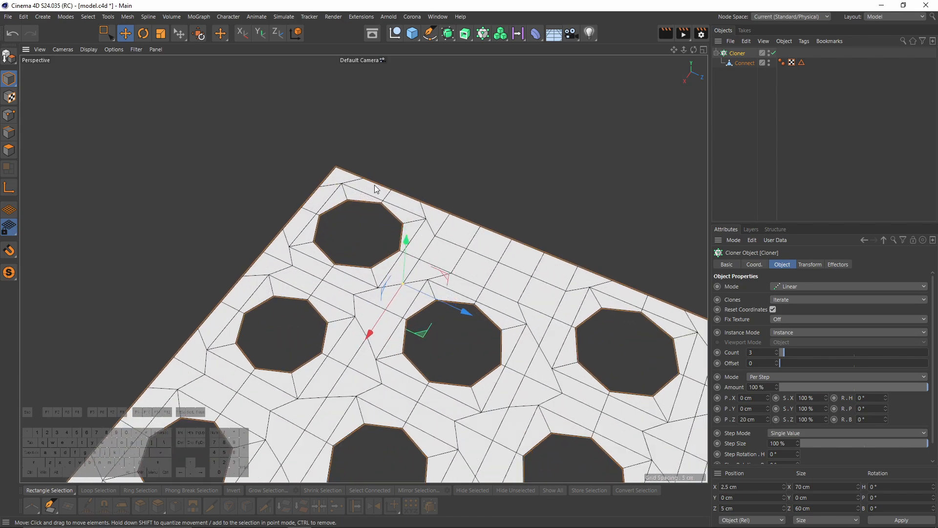
{"action": "scroll", "coordinate": [362, 228], "scroll_direction": "down", "scroll_amount": 10}
{"action": "scroll", "coordinate": [379, 215], "scroll_direction": "up", "scroll_amount": 8}
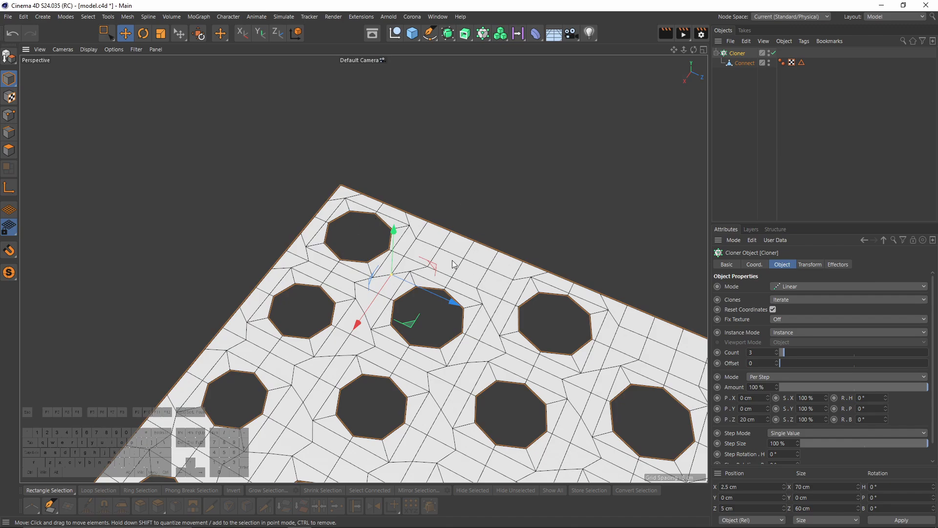
{"action": "scroll", "coordinate": [453, 264], "scroll_direction": "down", "scroll_amount": 5}
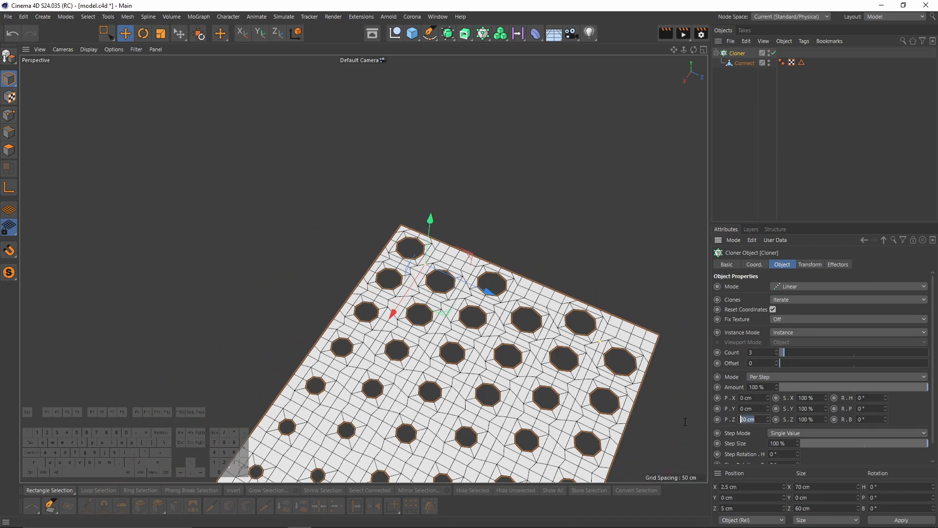
{"action": "scroll", "coordinate": [505, 346], "scroll_direction": "down", "scroll_amount": 3}
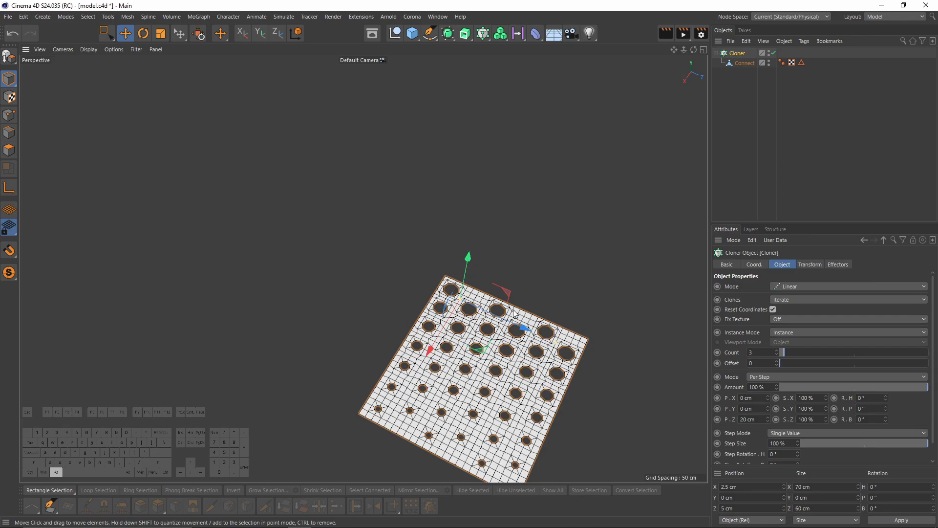
{"action": "middle_click_drag", "start_coordinate": [515, 314], "coordinate": [451, 217], "text": "alt"}
{"action": "left_click_drag", "start_coordinate": [451, 216], "coordinate": [455, 212], "text": "alt"}
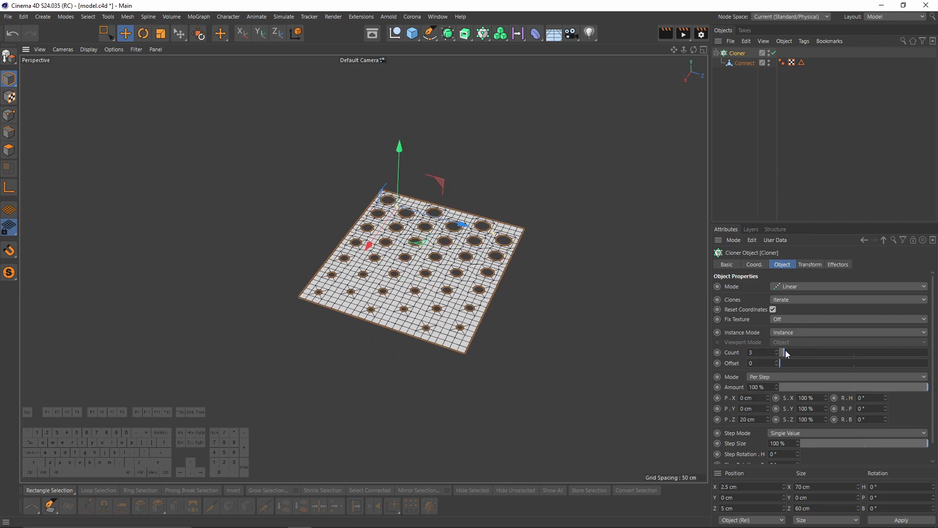
Set the cloner's count to 50.
{"action": "left_click_drag", "start_coordinate": [786, 351], "coordinate": [801, 351]}
{"action": "scroll", "coordinate": [558, 300], "scroll_direction": "down", "scroll_amount": 5}
{"action": "mouse_move", "coordinate": [559, 299]}
{"action": "left_mouse_down", "text": "alt"}
{"action": "mouse_move", "coordinate": [453, 342]}
{"action": "mouse_move", "coordinate": [492, 337]}
{"action": "left_mouse_up", "text": "alt"}
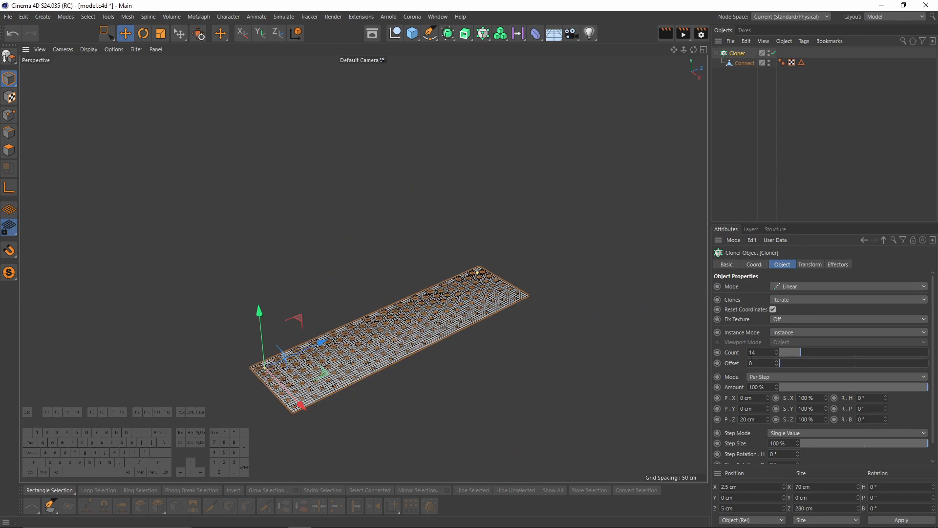
{"action": "key", "text": "0"}
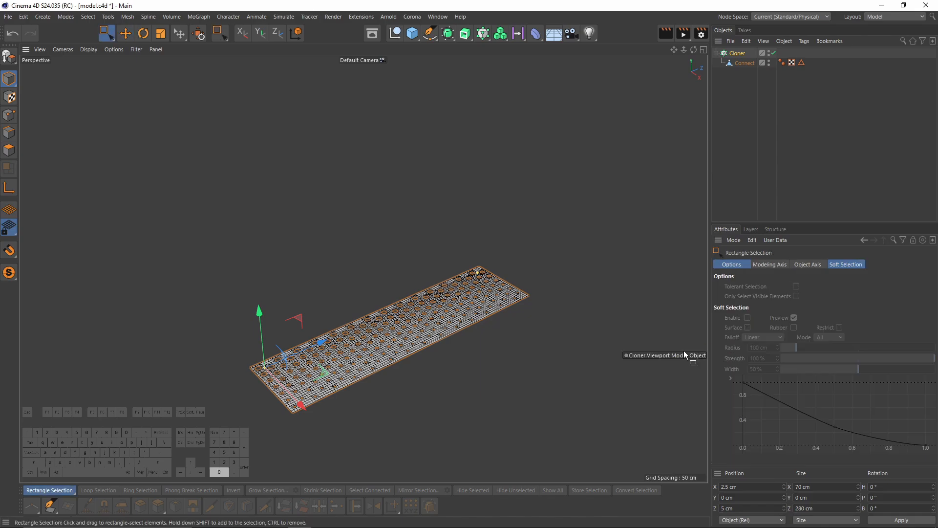
{"action": "left_click", "coordinate": [735, 53]}
{"action": "double_click", "coordinate": [753, 352]}
{"action": "type", "text": "50"}
{"action": "key", "text": "Return"}
{"action": "mouse_move", "coordinate": [611, 303]}
{"action": "left_mouse_down", "text": "alt"}
{"action": "mouse_move", "coordinate": [524, 272]}
{"action": "mouse_move", "coordinate": [627, 257]}
{"action": "mouse_move", "coordinate": [524, 269]}
{"action": "mouse_move", "coordinate": [555, 266]}
{"action": "mouse_move", "coordinate": [526, 259]}
{"action": "left_mouse_up", "text": "alt"}
{"action": "middle_click_drag", "start_coordinate": [557, 209], "coordinate": [489, 224], "text": "alt"}
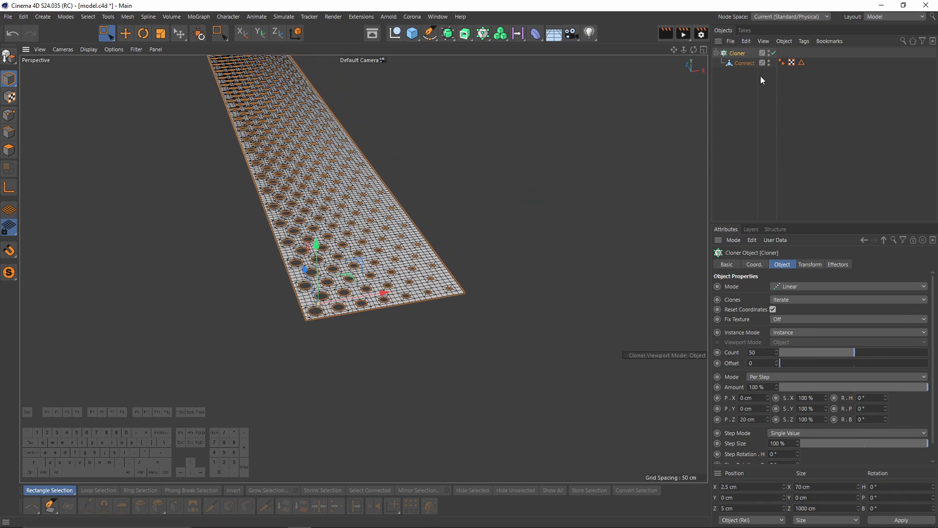
Select the source mesh's eight outer edges at the small-hole end and extrude them outward to about X 104.4 cm.
{"action": "left_click", "coordinate": [740, 62]}
{"action": "scroll", "coordinate": [503, 279], "scroll_direction": "up", "scroll_amount": 3}
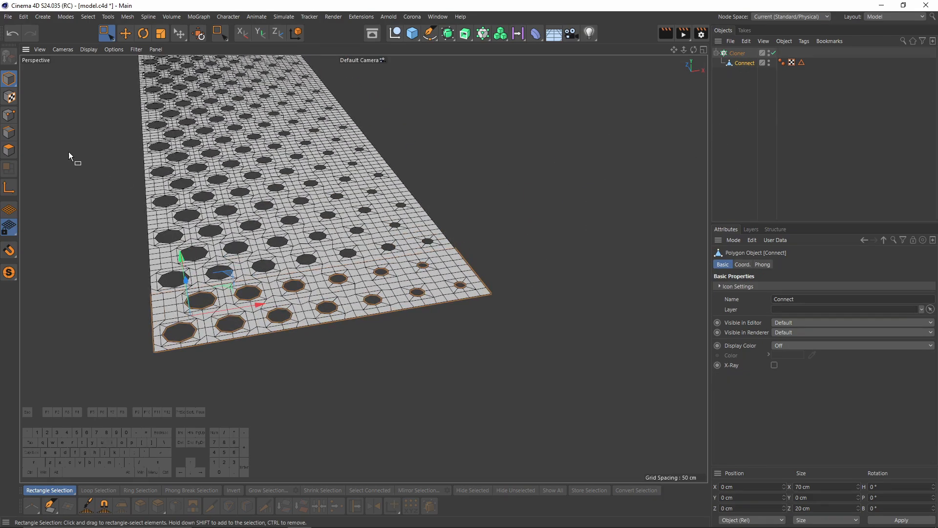
{"action": "left_click", "coordinate": [9, 132]}
{"action": "key", "text": "e"}
{"action": "scroll", "coordinate": [439, 240], "scroll_direction": "up", "scroll_amount": 3}
{"action": "scroll", "coordinate": [441, 246], "scroll_direction": "down", "scroll_amount": 3}
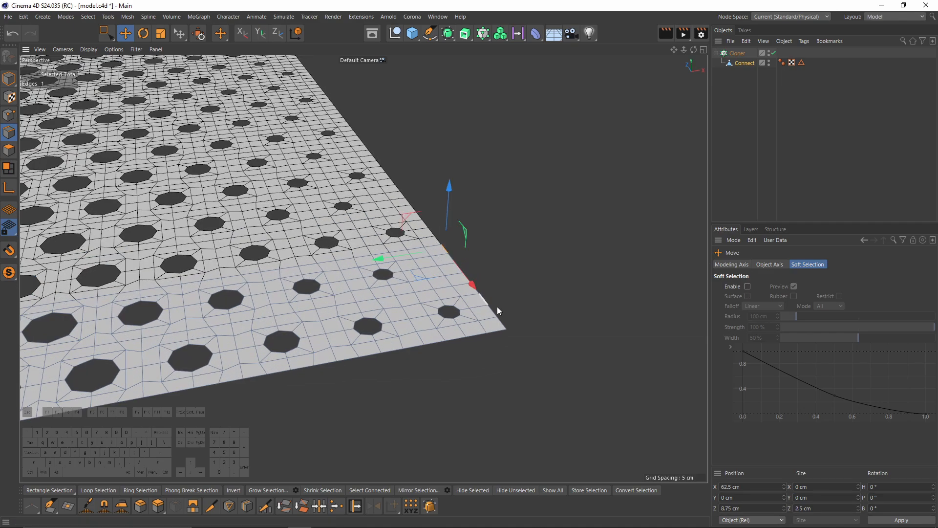
{"action": "left_click", "coordinate": [505, 321], "text": "shift"}
{"action": "left_click_drag", "start_coordinate": [470, 272], "coordinate": [366, 269], "text": "alt"}
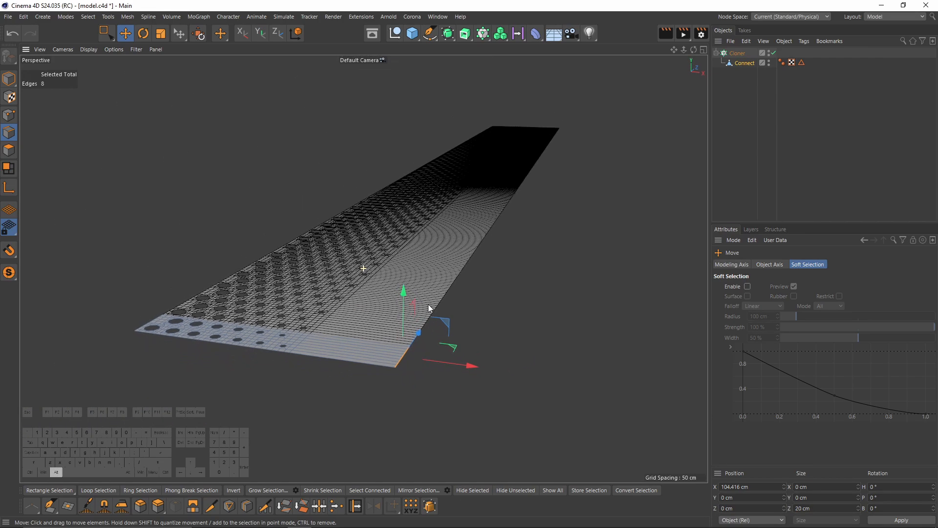
Divide the extruded solid strip into roughly square faces with repeated loop cuts at 50%.
{"action": "scroll", "coordinate": [434, 321], "scroll_direction": "up", "scroll_amount": 10}
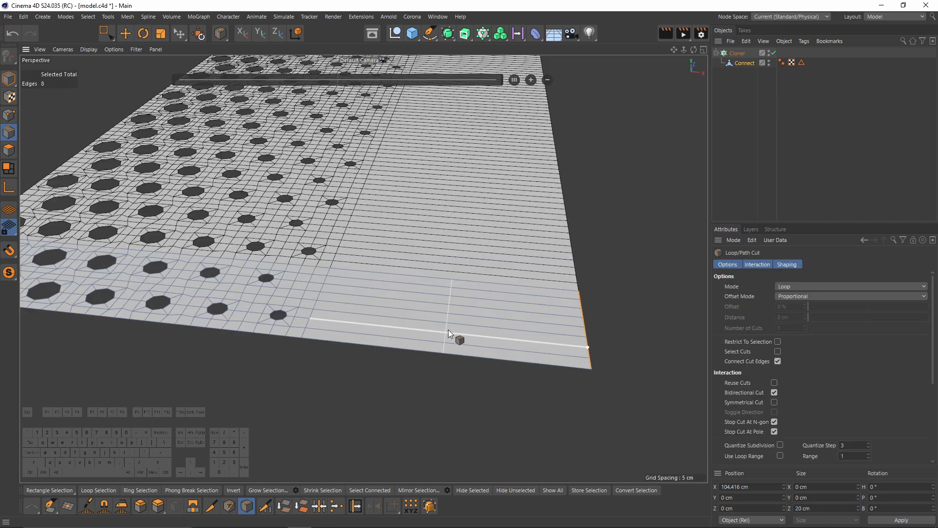
{"action": "left_click", "coordinate": [448, 329], "text": "shift"}
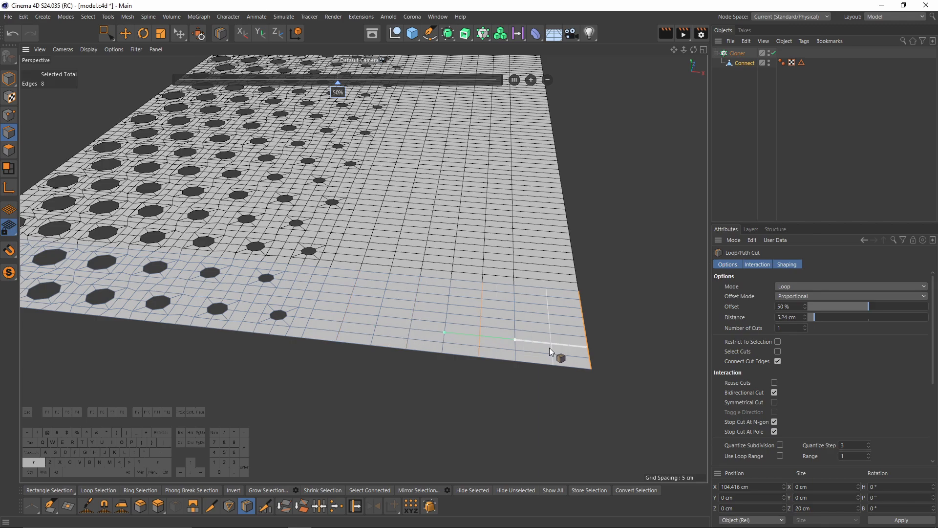
{"action": "right_click_drag", "start_coordinate": [549, 348], "coordinate": [385, 300], "text": "alt"}
{"action": "left_click_drag", "start_coordinate": [385, 301], "coordinate": [293, 333], "text": "alt"}
Darken the cloner's transform colour to a brightness value of 50%.
{"action": "left_click", "coordinate": [9, 78]}
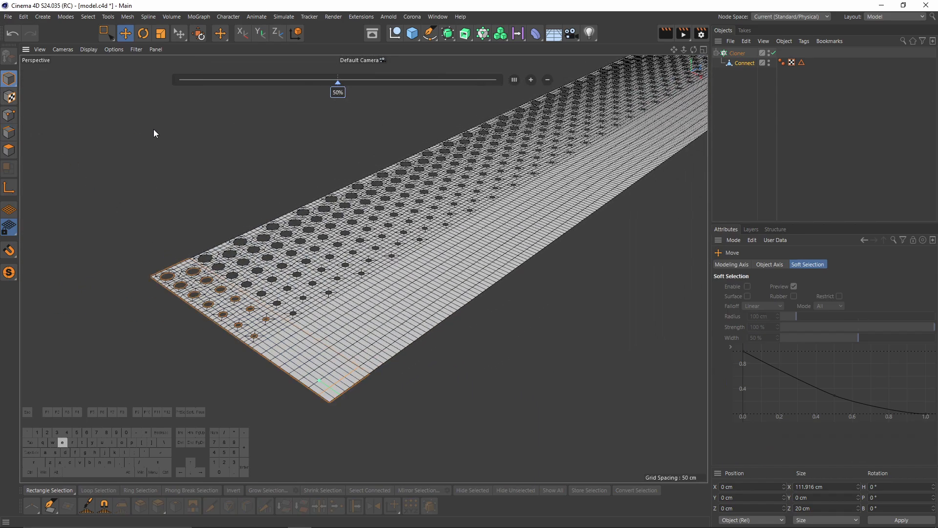
{"action": "left_click", "coordinate": [738, 52]}
{"action": "left_click", "coordinate": [810, 265]}
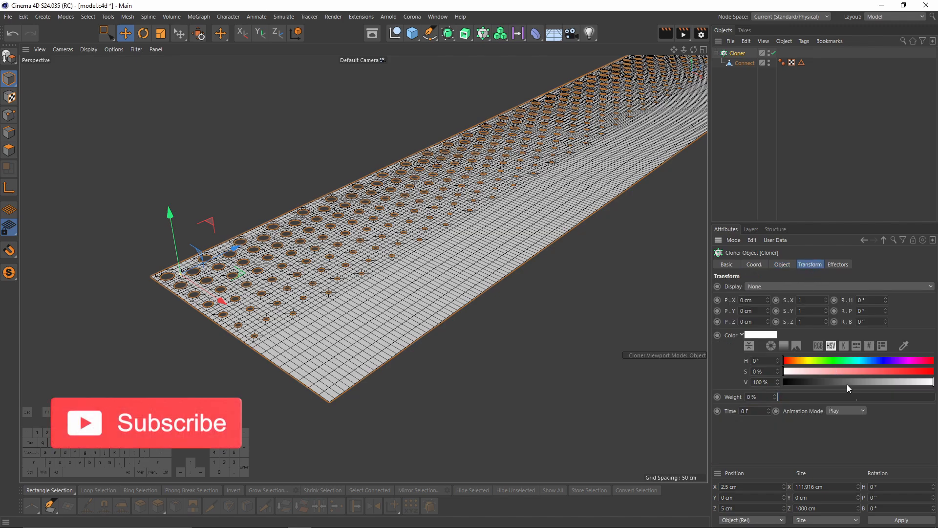
{"action": "left_click_drag", "start_coordinate": [847, 384], "coordinate": [858, 382]}
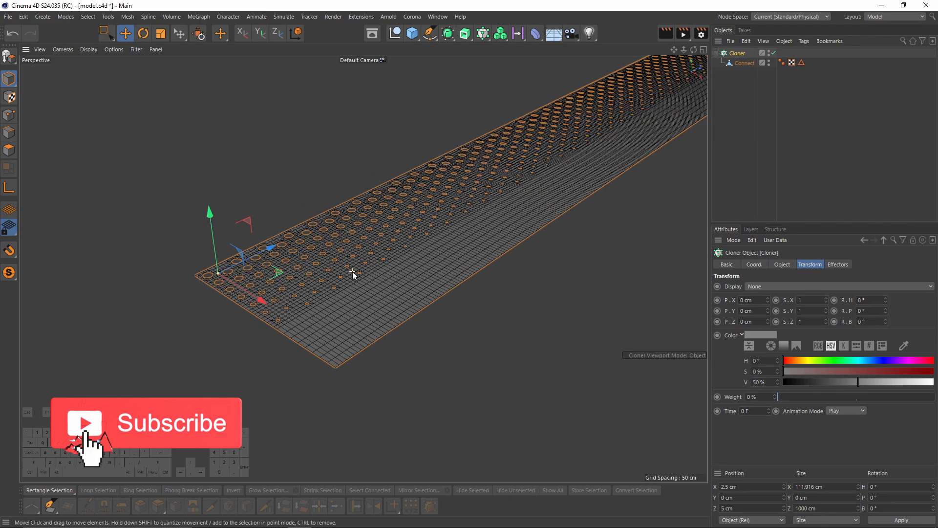
Rotate the cloner upright to a bank angle of 90°.
{"action": "left_click_drag", "start_coordinate": [353, 273], "coordinate": [484, 232], "text": "alt"}
{"action": "key", "text": "r"}
{"action": "left_click_drag", "start_coordinate": [288, 290], "coordinate": [364, 244], "text": "shift"}
{"action": "key", "text": "e"}
{"action": "left_click", "coordinate": [447, 33]}
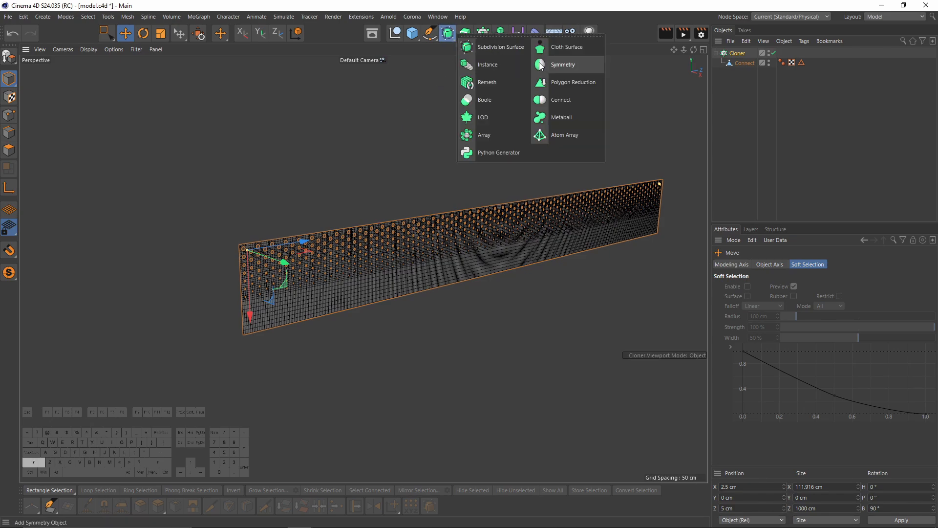
{"action": "left_click", "coordinate": [568, 99], "text": "shift"}
{"action": "key", "text": "ctrl+z"}
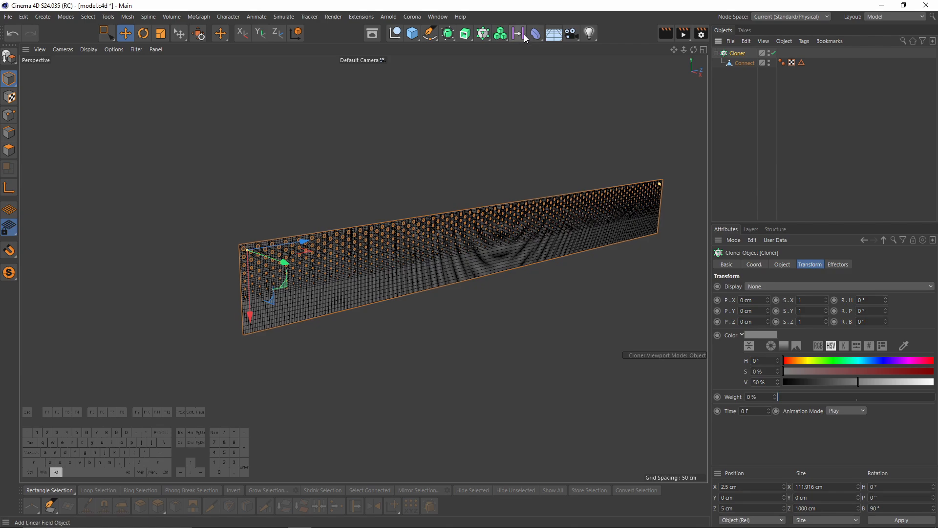
Add a Connect generator as the parent of the cloner, then clear the object selection.
{"action": "left_click", "coordinate": [448, 33]}
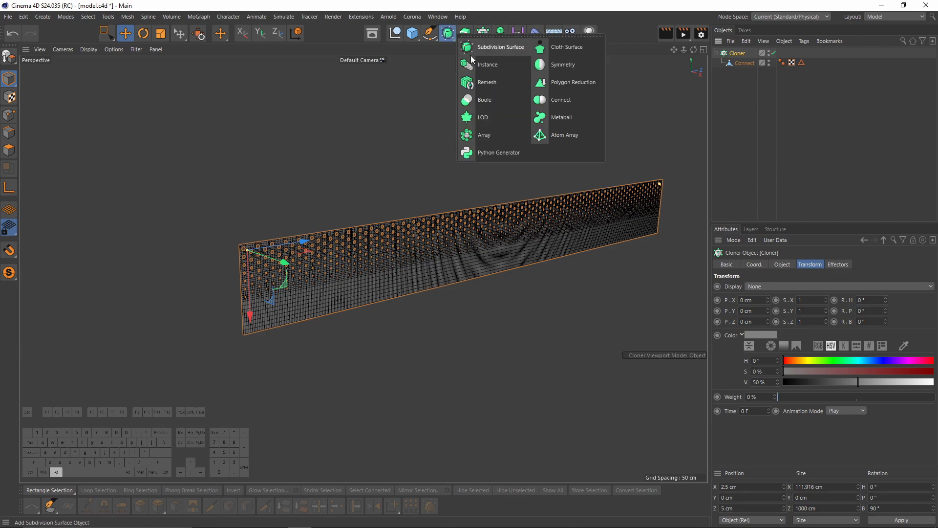
{"action": "left_click", "coordinate": [562, 100], "text": "alt"}
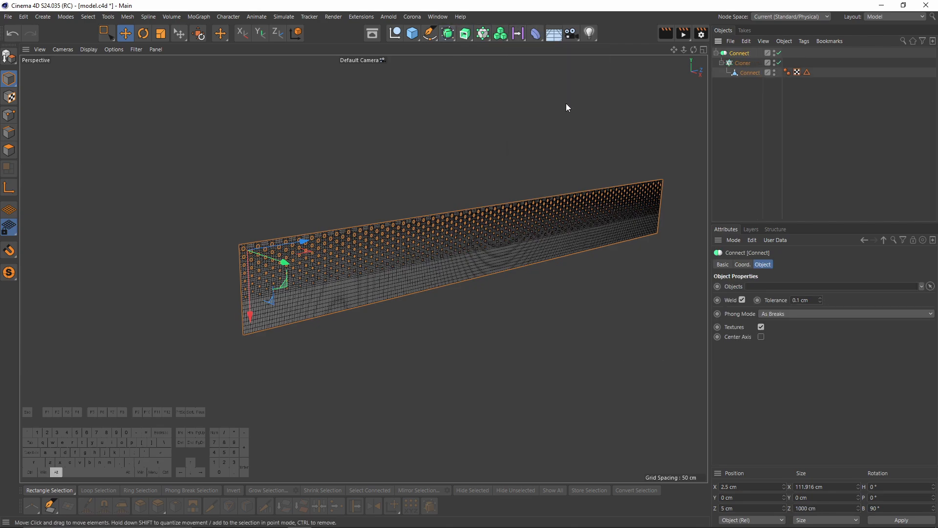
{"action": "left_click", "coordinate": [756, 116]}
Add an FFD deformer and nest it under the Connect generator, above the cloner.
{"action": "left_click", "coordinate": [536, 33]}
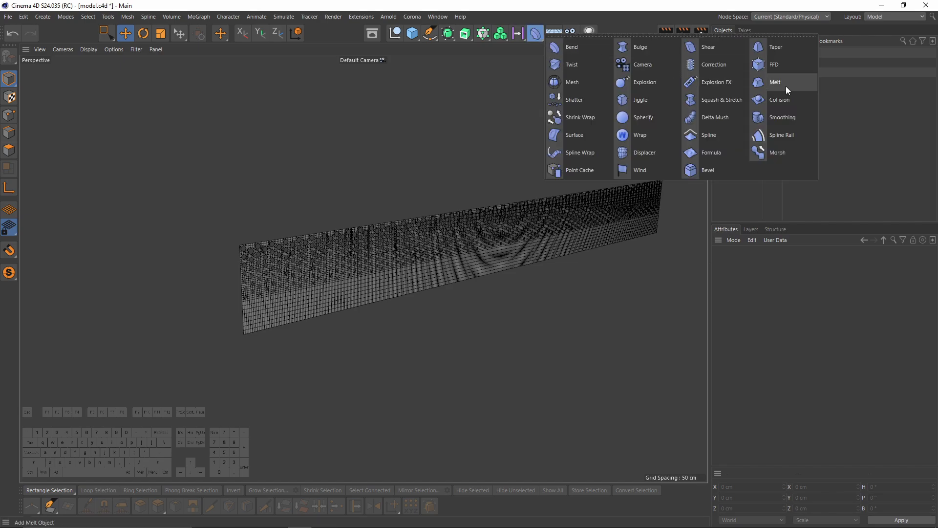
{"action": "left_click", "coordinate": [781, 66]}
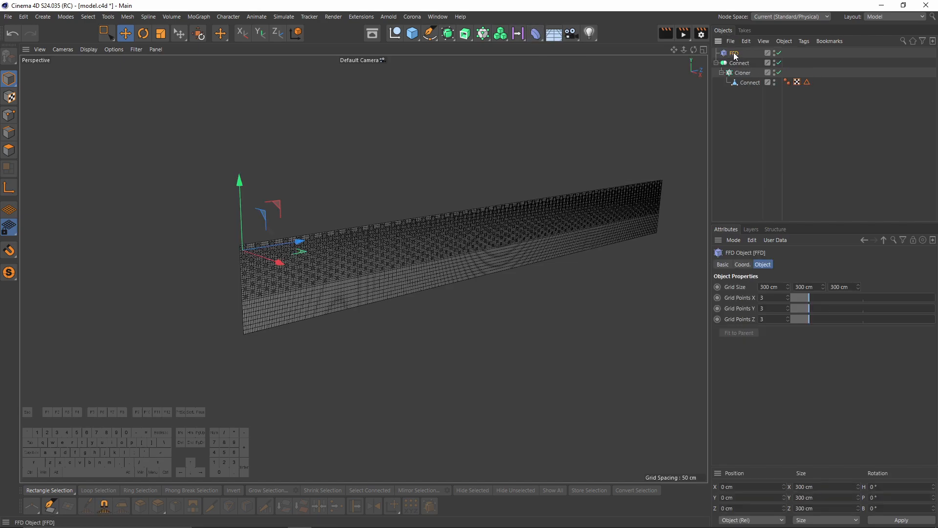
{"action": "left_click_drag", "start_coordinate": [735, 57], "coordinate": [744, 73]}
{"action": "left_click_drag", "start_coordinate": [744, 72], "coordinate": [738, 64]}
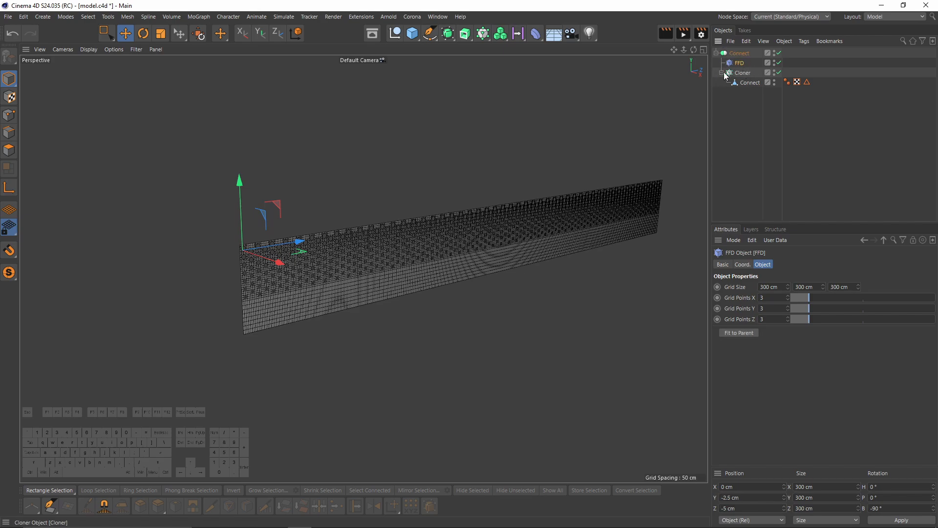
Turn on the display of deformers in the perspective viewport.
{"action": "scroll", "coordinate": [623, 152], "scroll_direction": "up", "scroll_amount": 2}
{"action": "left_click_drag", "start_coordinate": [526, 187], "coordinate": [460, 132], "text": "alt"}
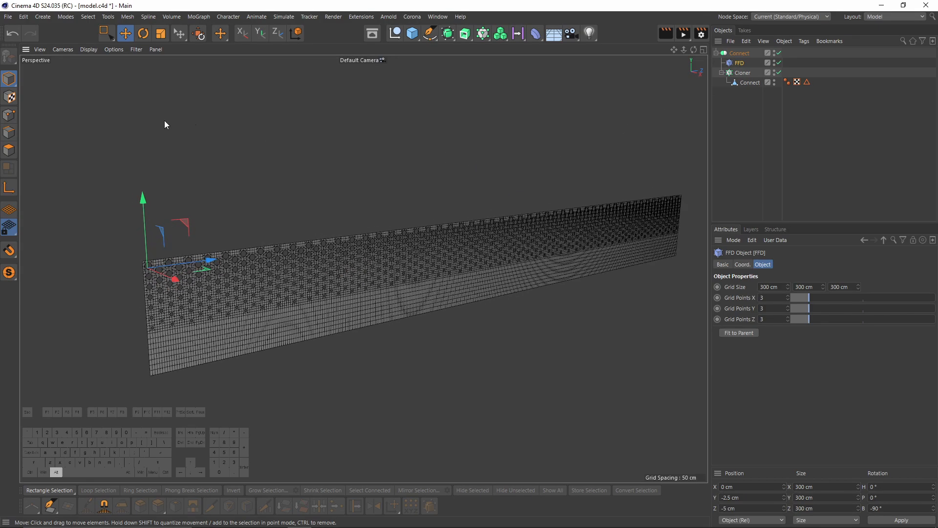
{"action": "left_click", "coordinate": [134, 50]}
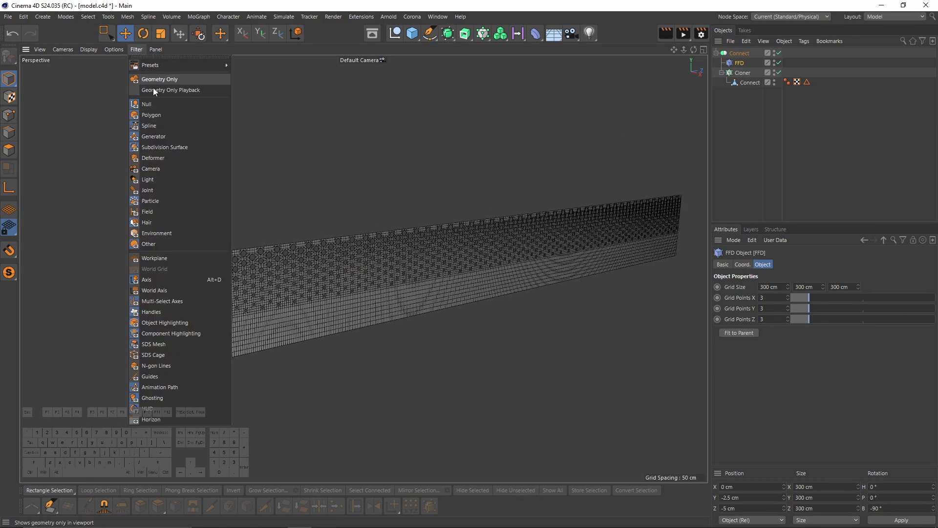
{"action": "left_click", "coordinate": [148, 159]}
{"action": "left_click_drag", "start_coordinate": [394, 250], "coordinate": [493, 205], "text": "alt"}
Fit the FFD deformer's grid to its Connect parent.
{"action": "left_click", "coordinate": [714, 104]}
{"action": "left_click", "coordinate": [739, 63]}
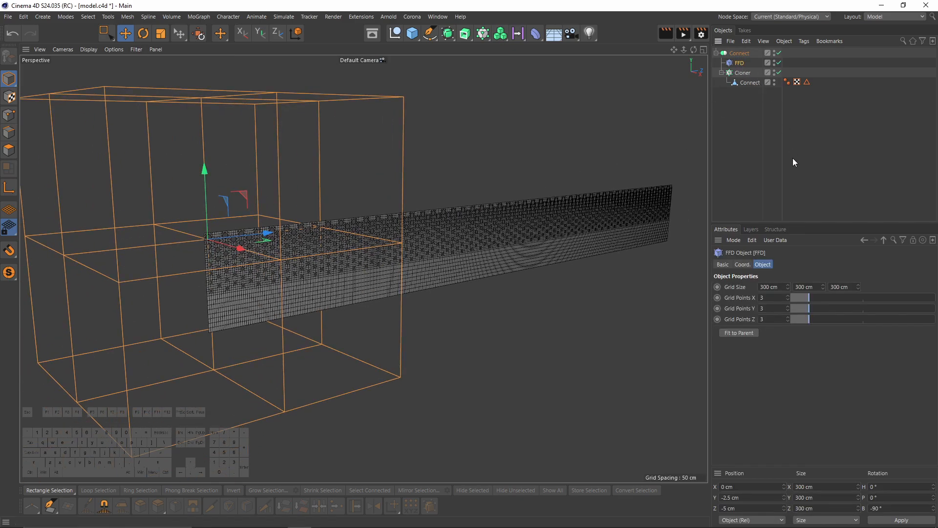
{"action": "left_click", "coordinate": [738, 334]}
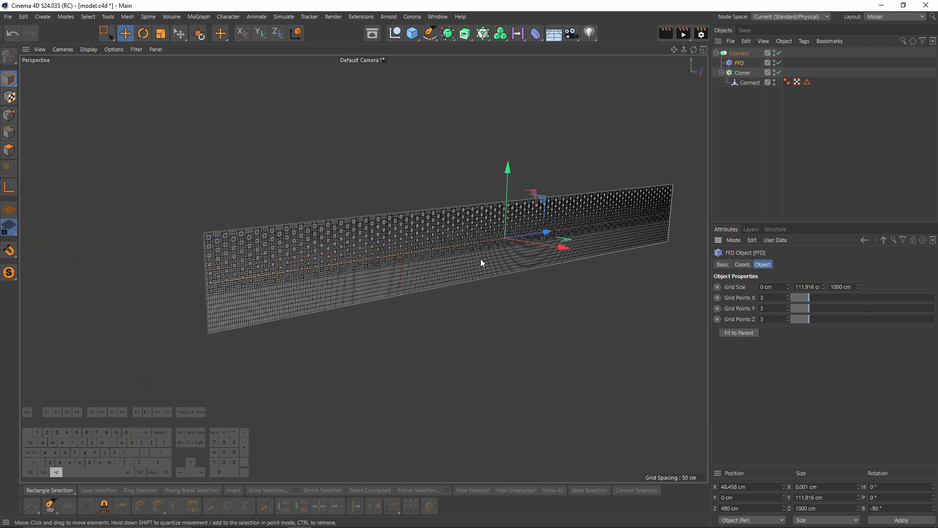
{"action": "left_click_drag", "start_coordinate": [480, 259], "coordinate": [453, 234], "text": "alt"}
{"action": "left_click_drag", "start_coordinate": [395, 309], "coordinate": [592, 239], "text": "alt"}
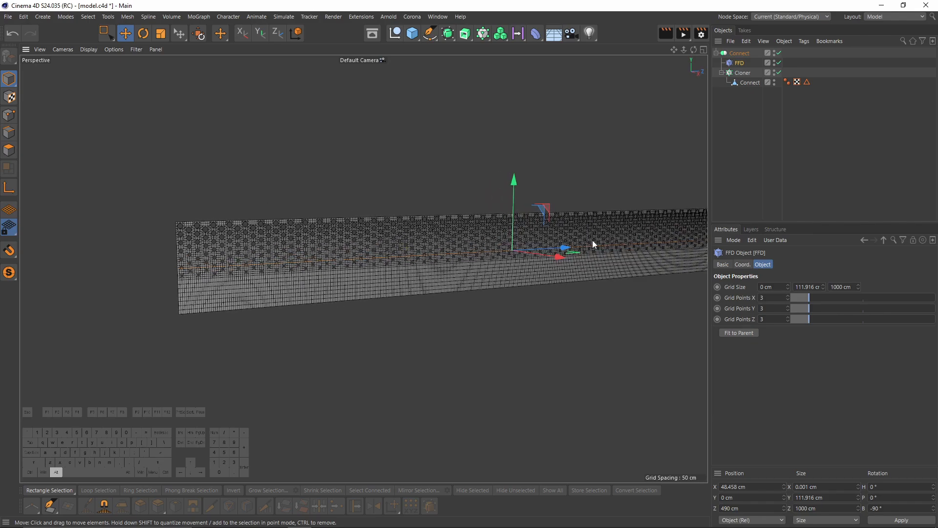
Collapse the cloner and Connect hierarchies and add a Bend deformer to the scene.
{"action": "left_click", "coordinate": [722, 73]}
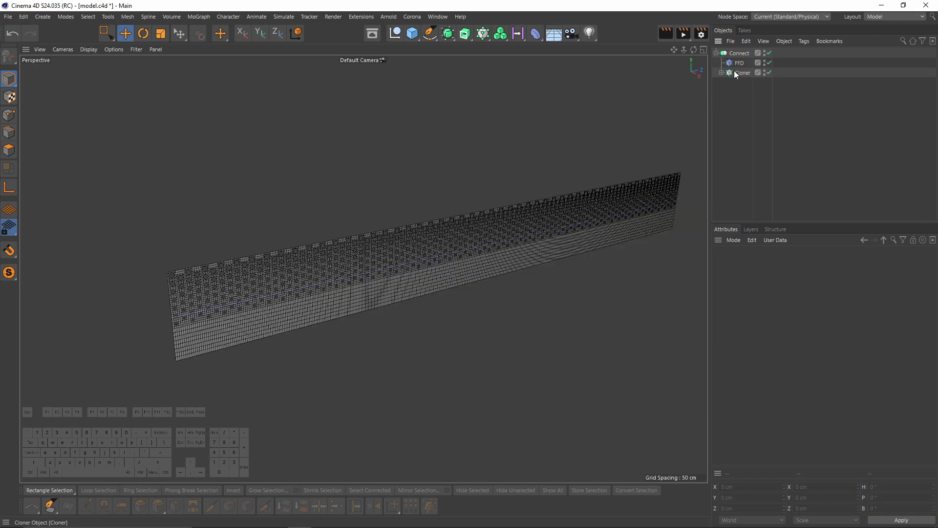
{"action": "left_click", "coordinate": [740, 63]}
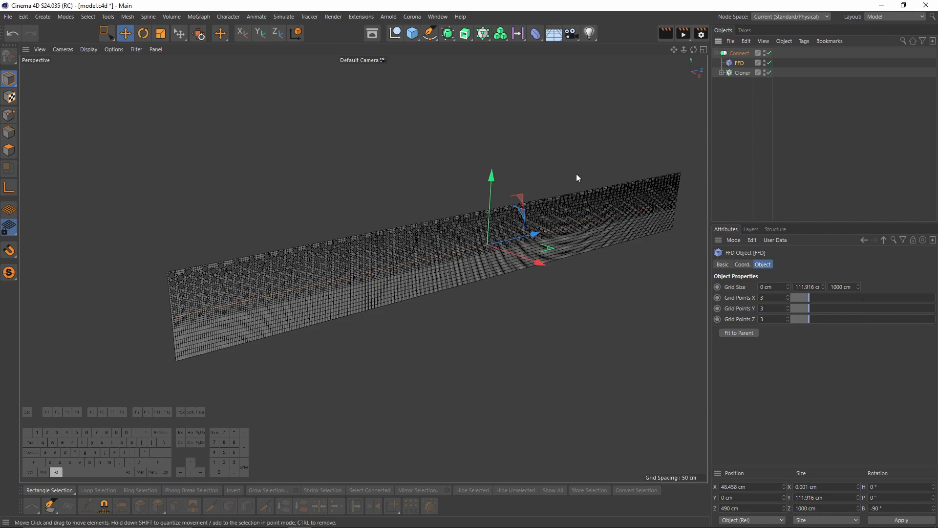
{"action": "left_click_drag", "start_coordinate": [576, 174], "coordinate": [715, 113], "text": "alt"}
{"action": "left_click", "coordinate": [717, 52]}
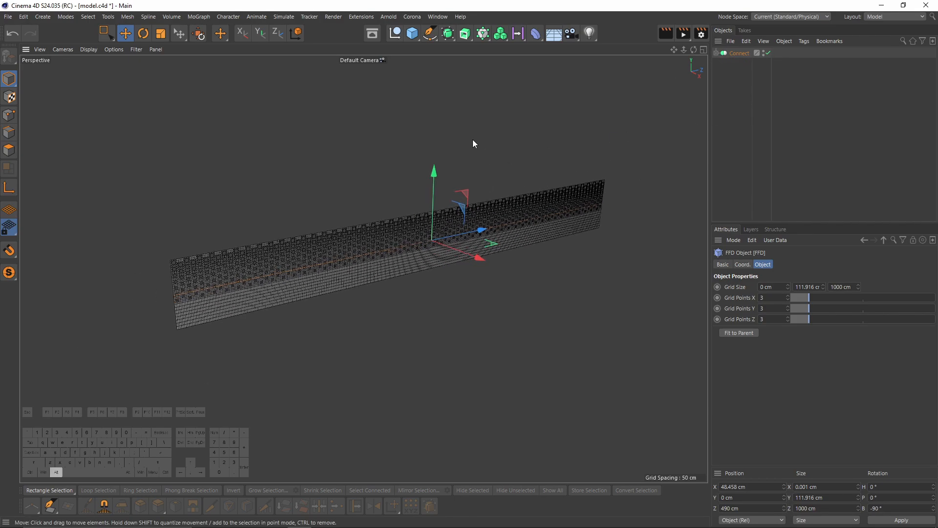
{"action": "left_click", "coordinate": [537, 34]}
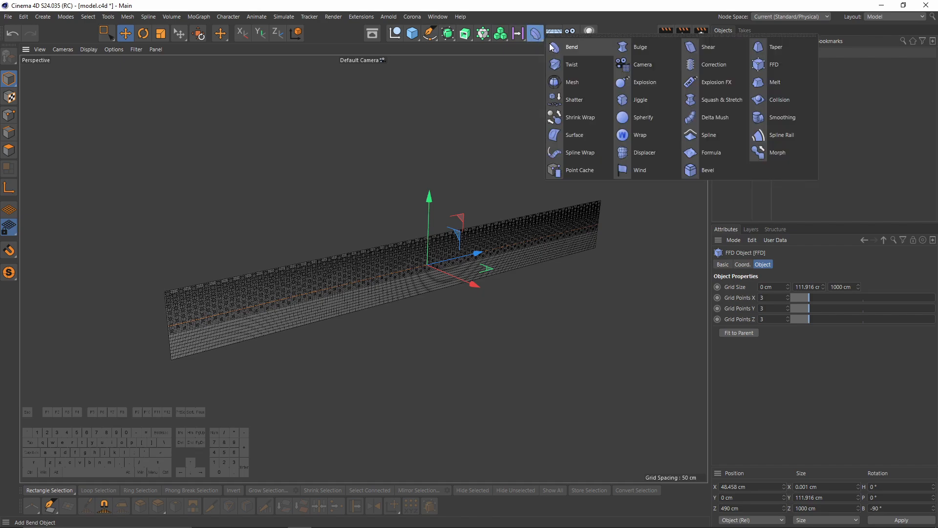
{"action": "left_click", "coordinate": [567, 47]}
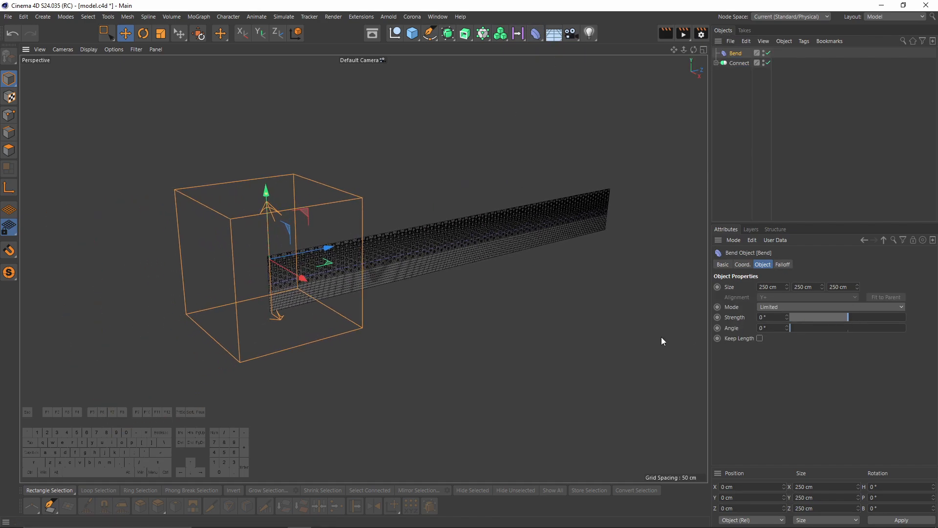
Try a bend strength of 95°, and reset it to 0°.
{"action": "mouse_move", "coordinate": [851, 316]}
{"action": "left_mouse_down"}
{"action": "mouse_move", "coordinate": [864, 315]}
{"action": "mouse_move", "coordinate": [828, 318]}
{"action": "mouse_move", "coordinate": [863, 316]}
{"action": "left_mouse_up"}
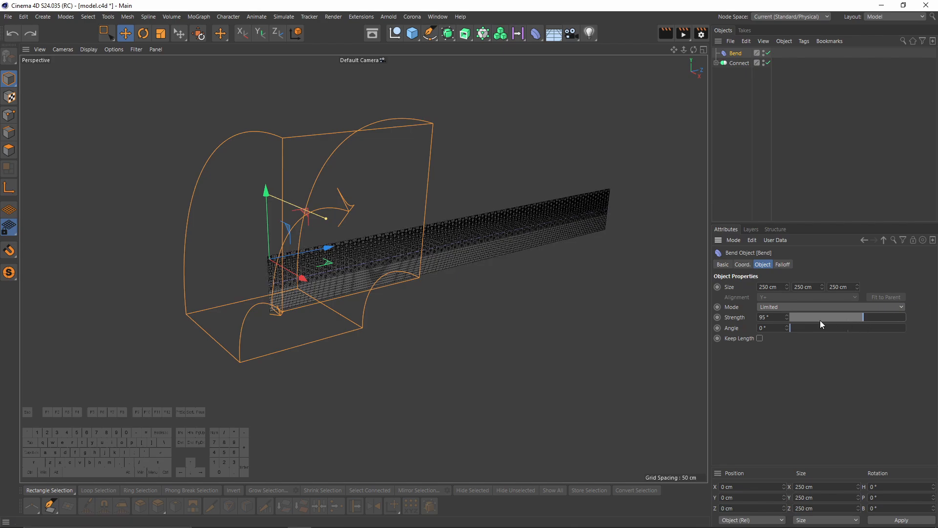
{"action": "double_click", "coordinate": [771, 317]}
{"action": "type", "text": "0"}
{"action": "key", "text": "Return"}
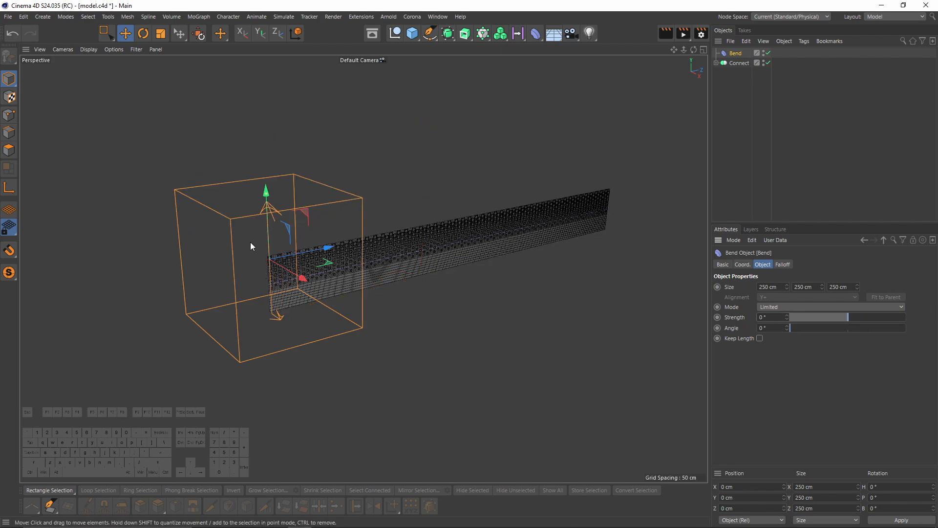
Rotate the Bend deformer to a pitch of -90° so it points along the panel.
{"action": "key", "text": "r"}
{"action": "left_click_drag", "start_coordinate": [239, 236], "coordinate": [307, 213]}
{"action": "key", "text": "ctrl+z"}
{"action": "left_click", "coordinate": [741, 54]}
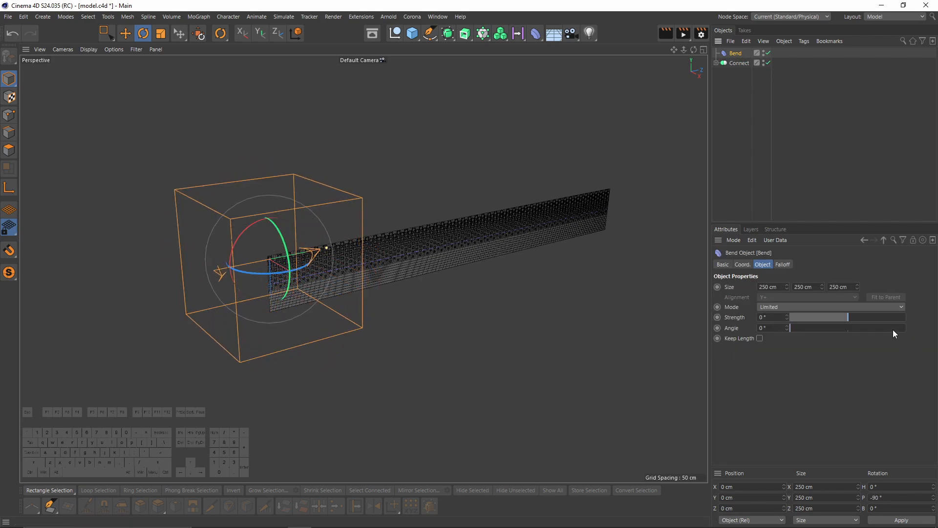
Try a bend strength of 65°, and undo it.
{"action": "left_click_drag", "start_coordinate": [791, 318], "coordinate": [859, 314]}
{"action": "left_click_drag", "start_coordinate": [401, 248], "coordinate": [465, 253], "text": "alt"}
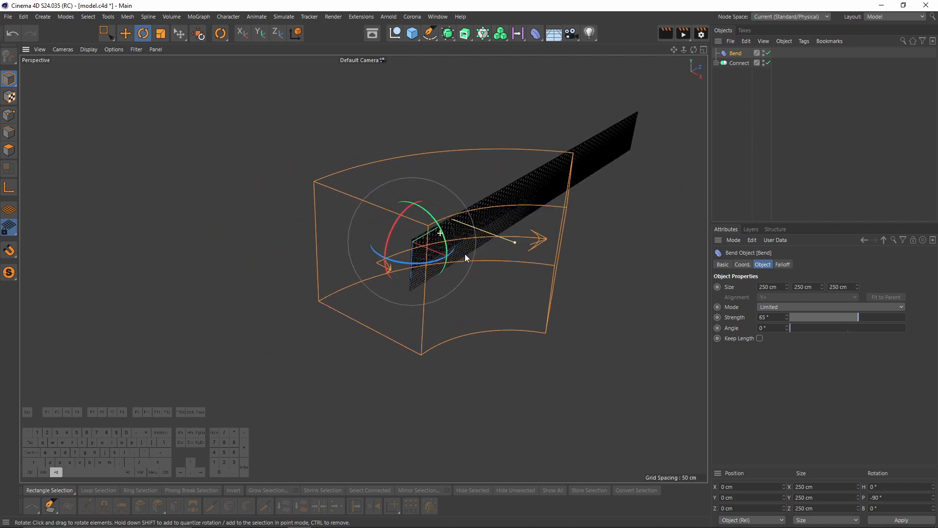
{"action": "key", "text": "ctrl+z"}
Rotate the Bend deformer to a pitch of 90° and a bank of 180°, and test a strength of 101° before undoing it.
{"action": "left_click_drag", "start_coordinate": [425, 215], "coordinate": [395, 292], "text": "shift"}
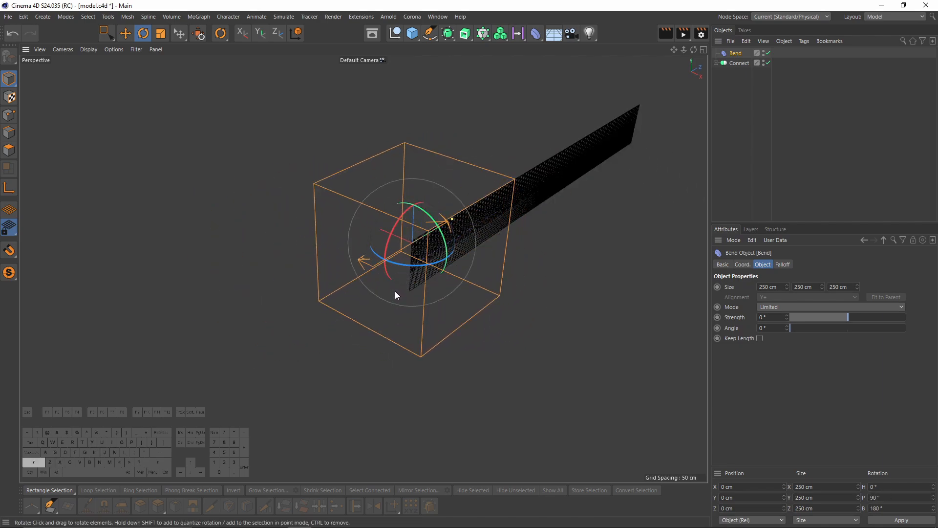
{"action": "left_click_drag", "start_coordinate": [826, 317], "coordinate": [865, 312]}
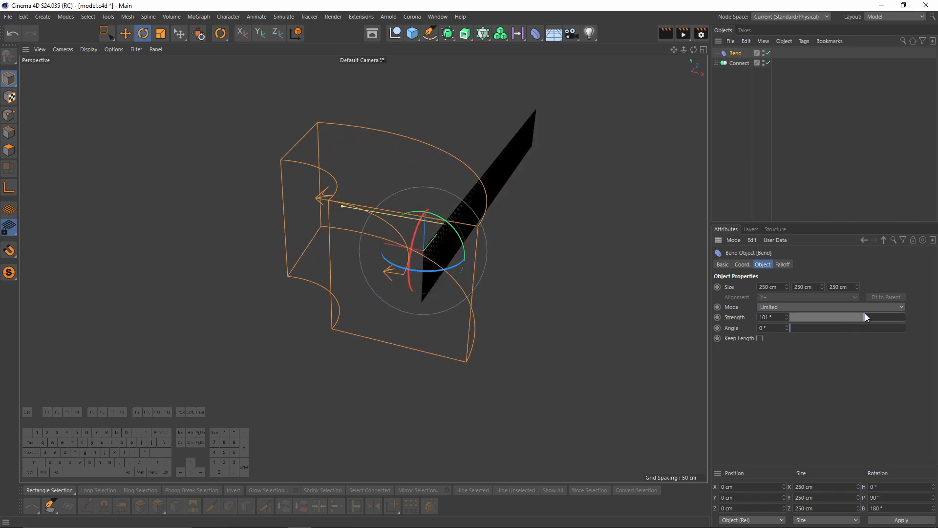
{"action": "key", "text": "ctrl+z"}
{"action": "left_click_drag", "start_coordinate": [660, 301], "coordinate": [334, 308], "text": "alt"}
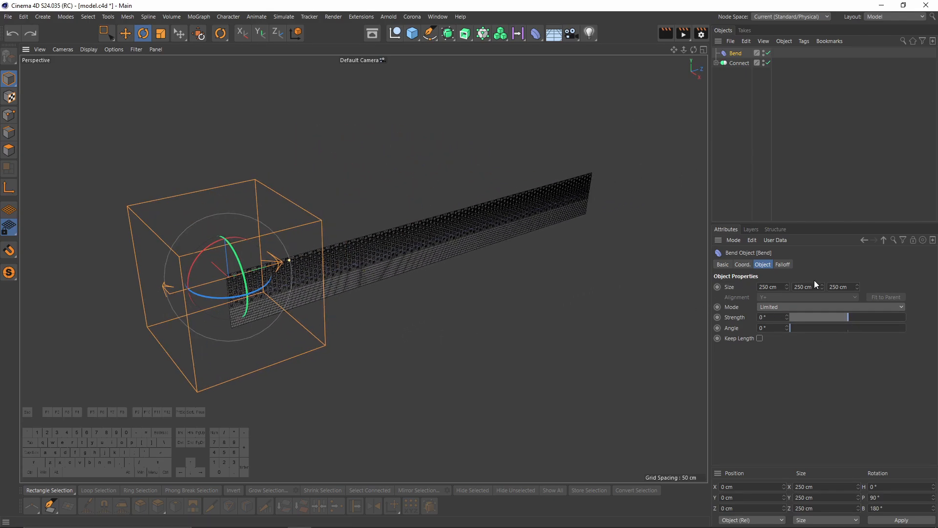
Move the Bend deformer in the top view along Z to about 500 cm, at the middle of the panel.
{"action": "middle_click", "coordinate": [510, 267]}
{"action": "middle_click", "coordinate": [540, 154]}
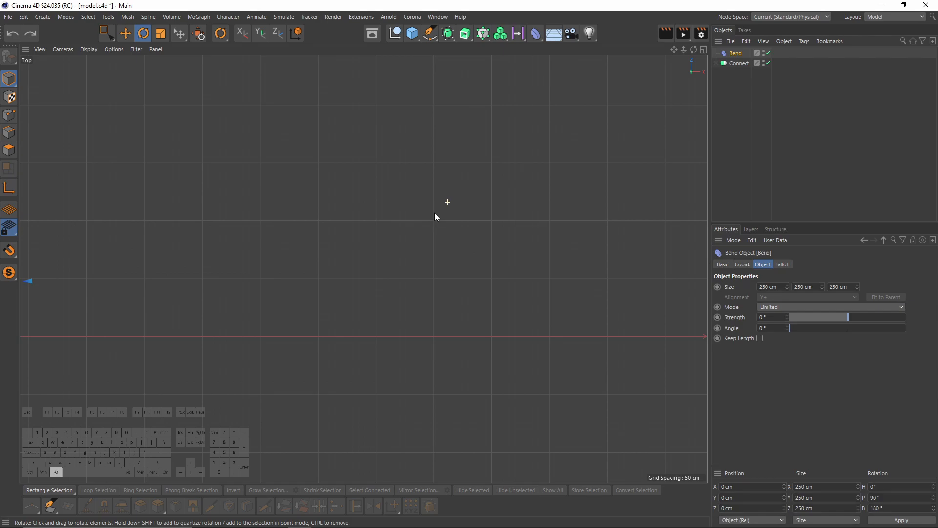
{"action": "middle_click", "coordinate": [474, 220]}
{"action": "middle_click", "coordinate": [509, 191]}
{"action": "scroll", "coordinate": [276, 218], "scroll_direction": "up", "scroll_amount": 6}
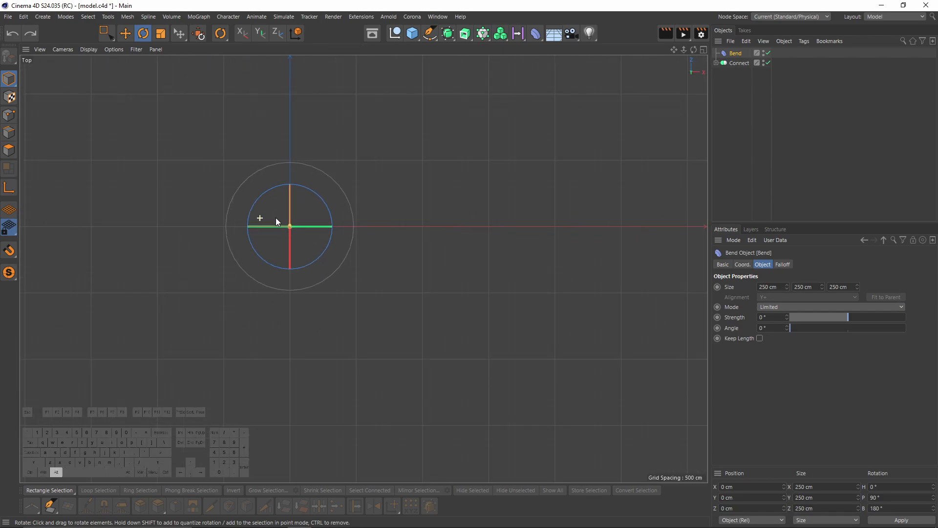
{"action": "key", "text": "e"}
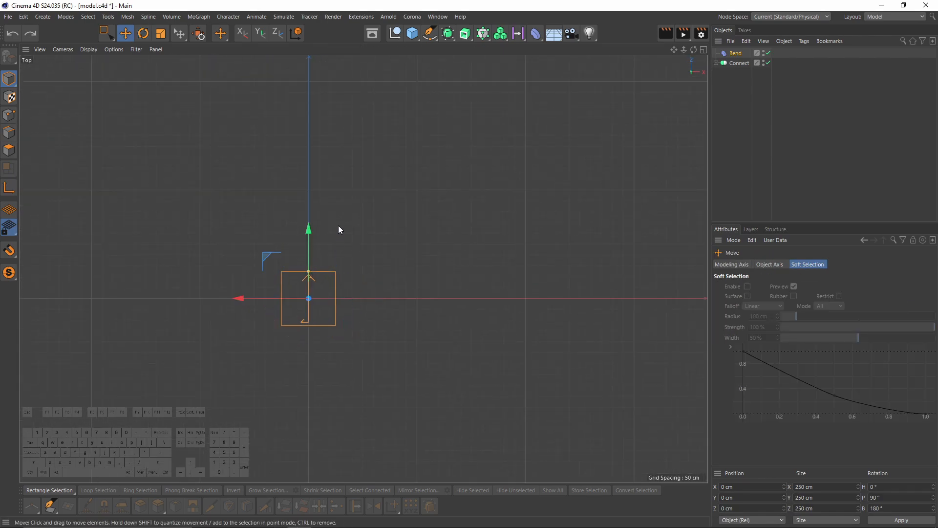
{"action": "middle_click_drag", "start_coordinate": [338, 225], "coordinate": [310, 314], "text": "alt"}
{"action": "left_click_drag", "start_coordinate": [313, 297], "coordinate": [316, 187]}
Resize the Bend deformer to 57 × 1029 × 267 cm so its cage encloses the panel's length.
{"action": "left_click", "coordinate": [739, 56]}
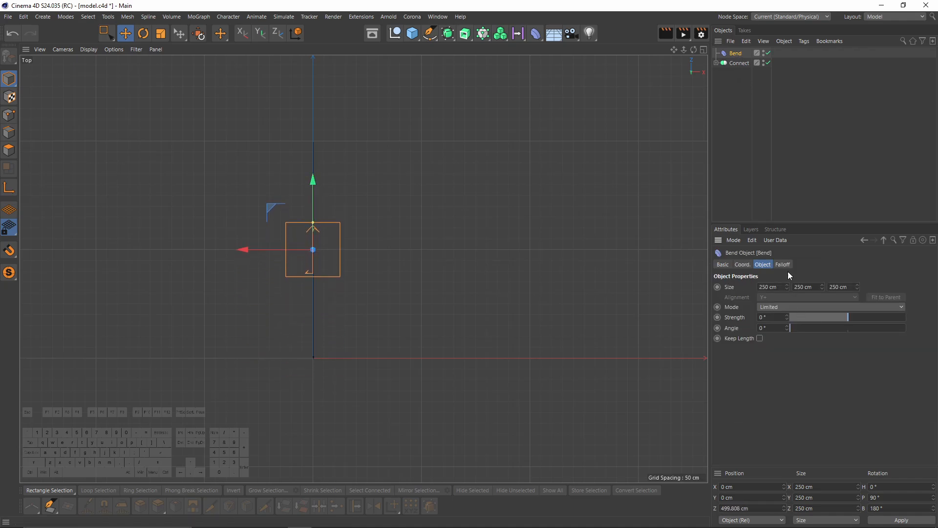
{"action": "left_click_drag", "start_coordinate": [787, 287], "coordinate": [787, 382]}
{"action": "left_click_drag", "start_coordinate": [857, 287], "coordinate": [822, 99]}
{"action": "key", "text": "F1"}
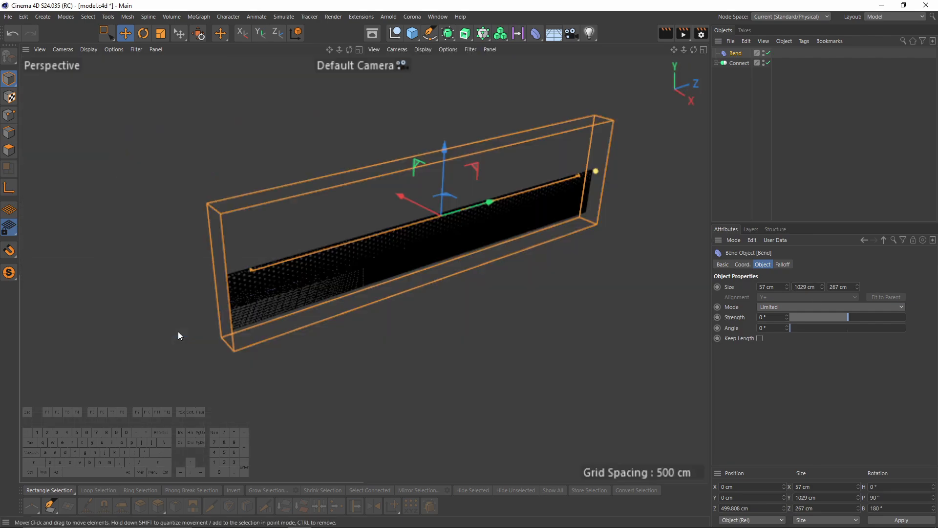
Lower the Bend deformer in the right view to about Y -43.8 cm and set its Z size to 178 cm.
{"action": "key", "text": "F3"}
{"action": "middle_click_drag", "start_coordinate": [151, 234], "coordinate": [313, 253], "text": "alt"}
{"action": "right_click_drag", "start_coordinate": [225, 153], "coordinate": [235, 211], "text": "alt"}
{"action": "middle_click_drag", "start_coordinate": [235, 211], "coordinate": [311, 196], "text": "alt"}
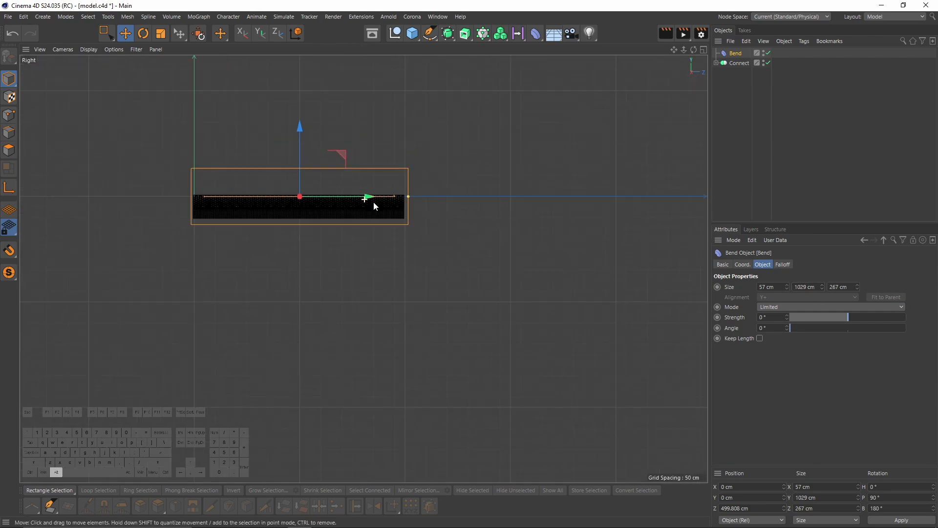
{"action": "left_click_drag", "start_coordinate": [857, 287], "coordinate": [857, 303]}
{"action": "right_click_drag", "start_coordinate": [327, 196], "coordinate": [361, 196], "text": "alt"}
{"action": "left_click_drag", "start_coordinate": [271, 134], "coordinate": [271, 154]}
{"action": "left_click_drag", "start_coordinate": [857, 287], "coordinate": [857, 315]}
Group the Bend deformer and the Connect object under a null and expand the group.
{"action": "key", "text": "F2"}
{"action": "right_click_drag", "start_coordinate": [298, 222], "coordinate": [342, 222], "text": "alt"}
{"action": "middle_click", "coordinate": [198, 184]}
{"action": "middle_click", "coordinate": [198, 184]}
{"action": "left_click_drag", "start_coordinate": [367, 278], "coordinate": [434, 212], "text": "alt"}
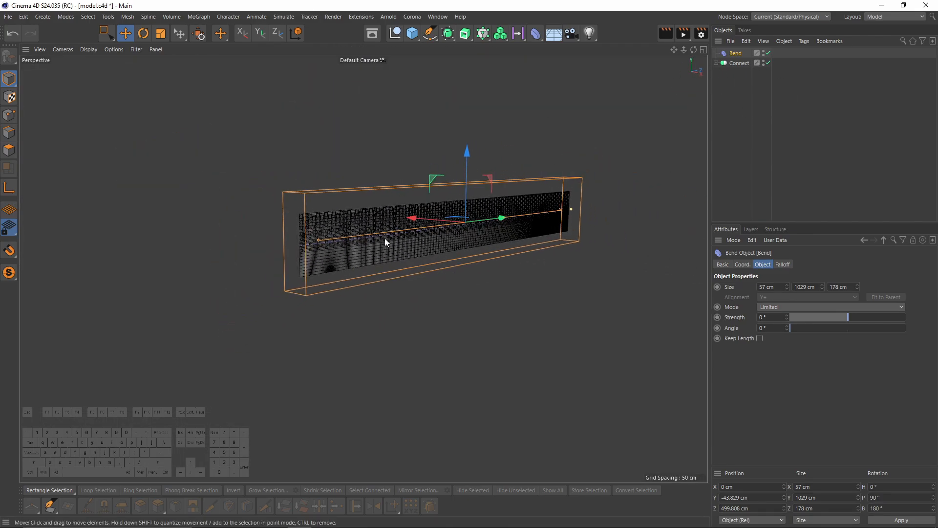
{"action": "left_click", "coordinate": [739, 63], "text": "ctrl"}
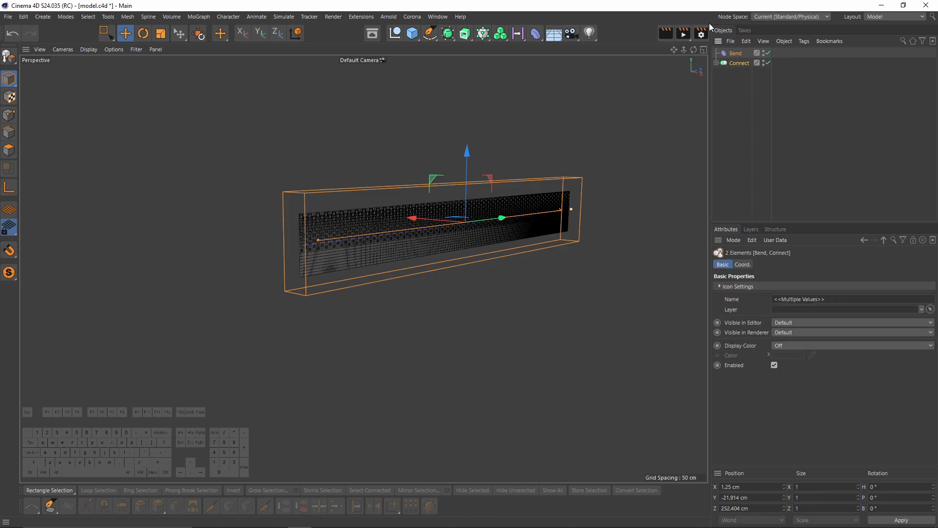
{"action": "key", "text": "alt+g"}
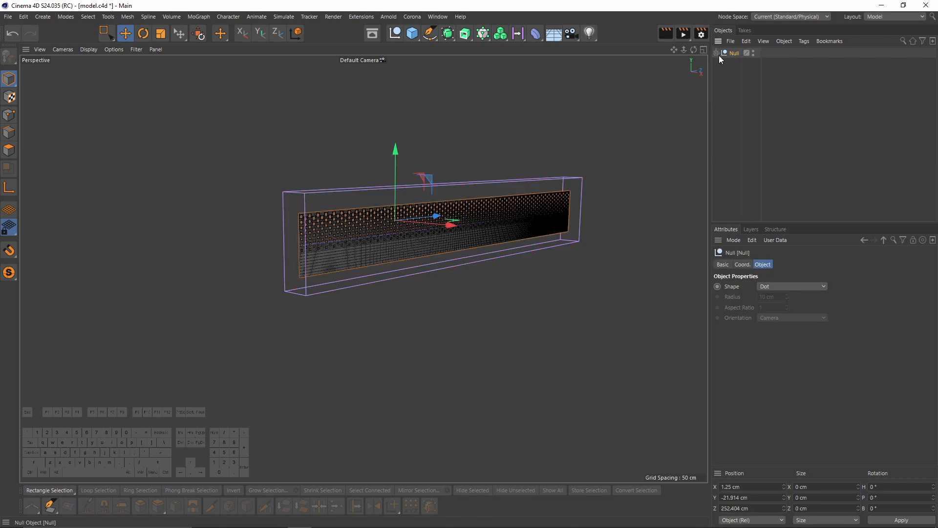
{"action": "left_click", "coordinate": [716, 52]}
Set the Bend deformer's strength to 360° to curl the panel into a ring.
{"action": "left_click_drag", "start_coordinate": [513, 128], "coordinate": [486, 143], "text": "alt"}
{"action": "middle_click_drag", "start_coordinate": [486, 142], "coordinate": [495, 123], "text": "alt"}
{"action": "left_click", "coordinate": [739, 63]}
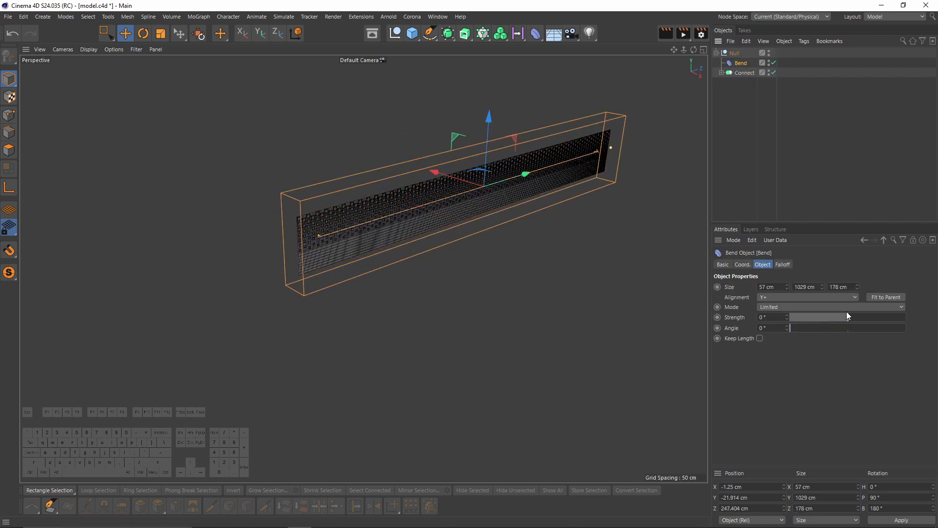
{"action": "left_click_drag", "start_coordinate": [849, 318], "coordinate": [910, 321]}
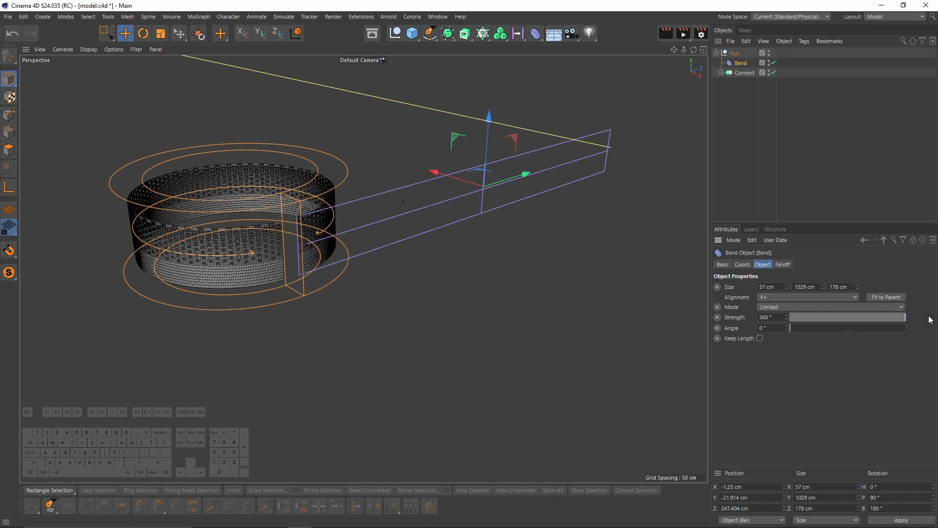
Raise the bend strength to 370.45° to bring the ring's open ends together, and check the seam up close.
{"action": "scroll", "coordinate": [293, 269], "scroll_direction": "up", "scroll_amount": 3}
{"action": "scroll", "coordinate": [357, 214], "scroll_direction": "up", "scroll_amount": 4}
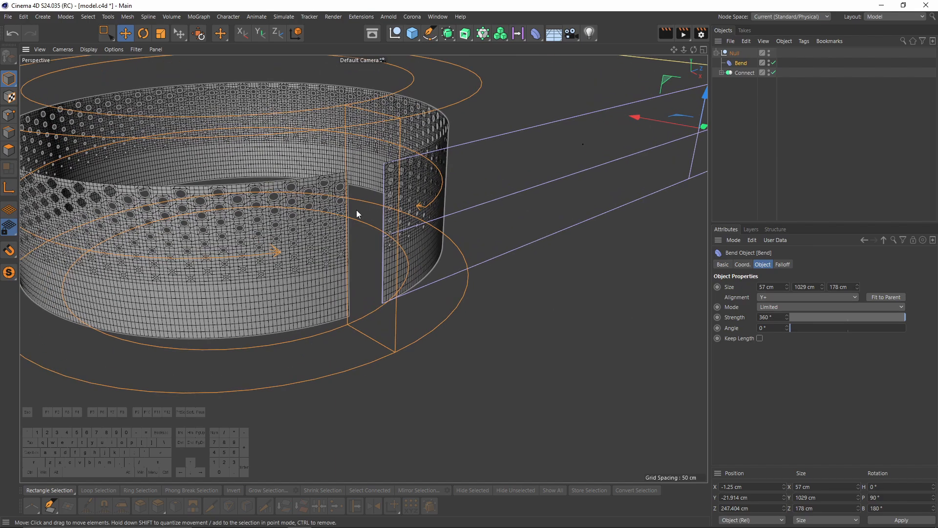
{"action": "scroll", "coordinate": [354, 207], "scroll_direction": "up", "scroll_amount": 3}
{"action": "scroll", "coordinate": [313, 303], "scroll_direction": "up", "scroll_amount": 2}
{"action": "scroll", "coordinate": [529, 268], "scroll_direction": "up", "scroll_amount": 3}
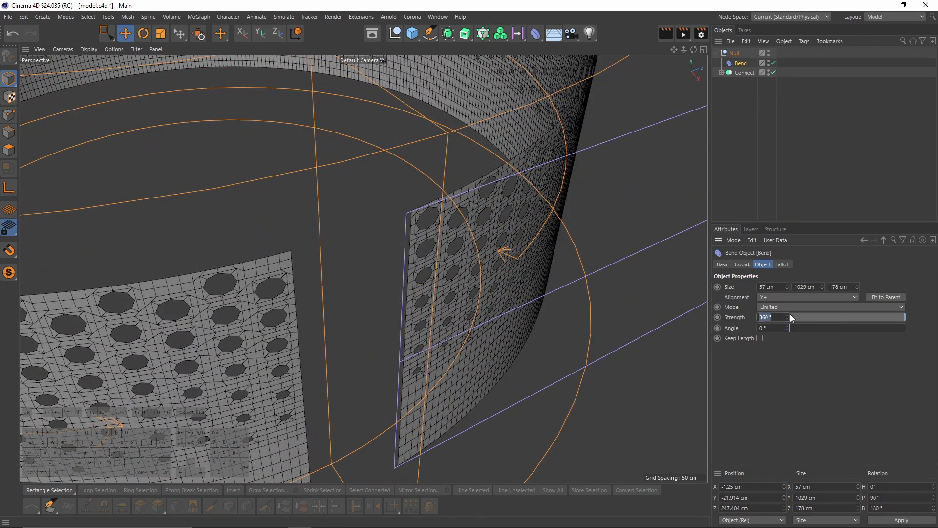
{"action": "left_click_drag", "start_coordinate": [787, 316], "coordinate": [776, 314]}
{"action": "scroll", "coordinate": [408, 208], "scroll_direction": "up", "scroll_amount": 3}
{"action": "scroll", "coordinate": [423, 227], "scroll_direction": "up", "scroll_amount": 5}
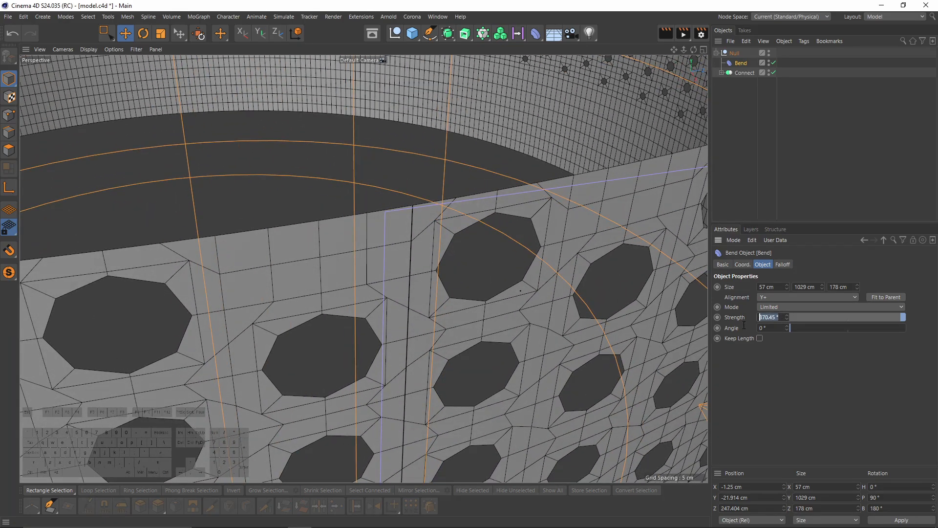
{"action": "scroll", "coordinate": [426, 243], "scroll_direction": "up", "scroll_amount": 5}
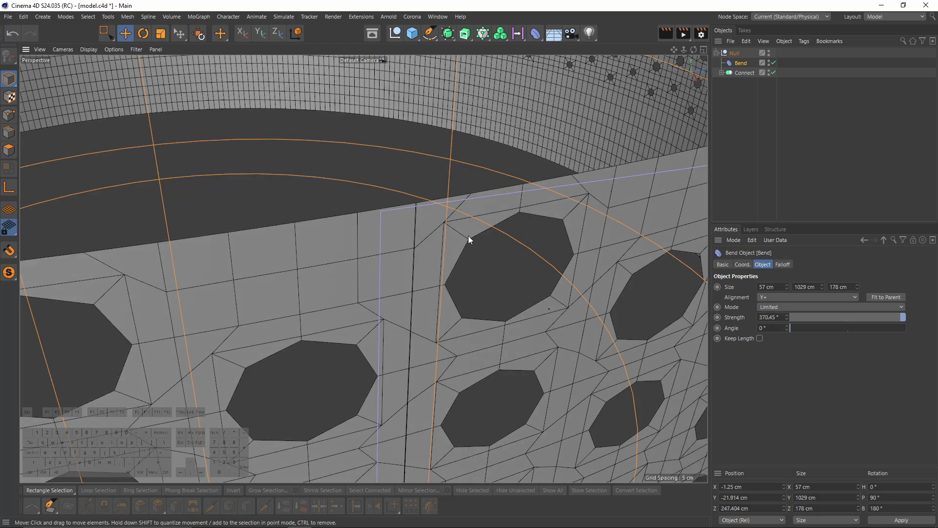
{"action": "scroll", "coordinate": [427, 224], "scroll_direction": "down", "scroll_amount": 10}
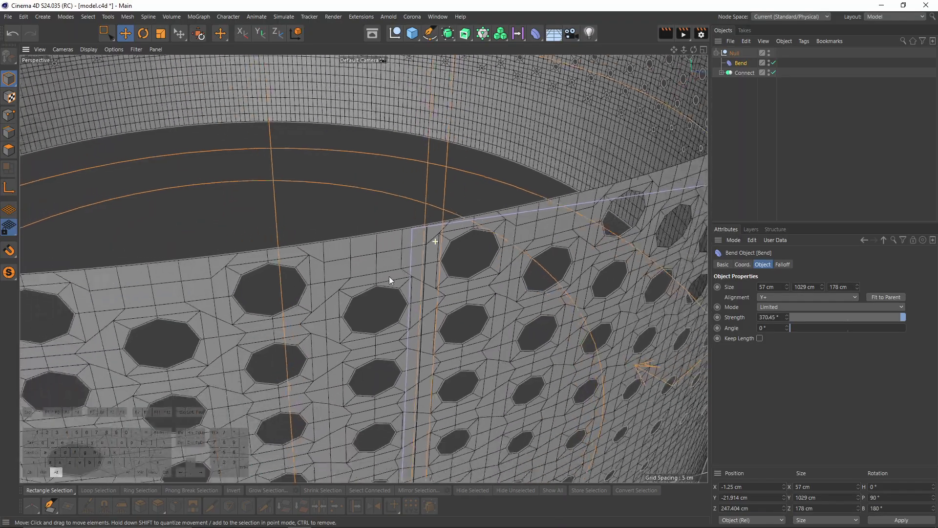
{"action": "scroll", "coordinate": [303, 294], "scroll_direction": "down", "scroll_amount": 8}
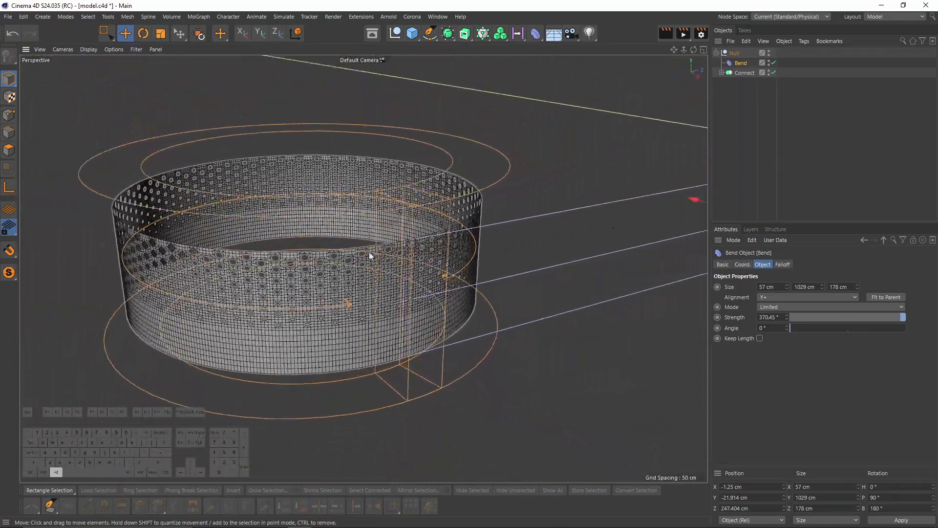
{"action": "scroll", "coordinate": [374, 257], "scroll_direction": "up", "scroll_amount": 12}
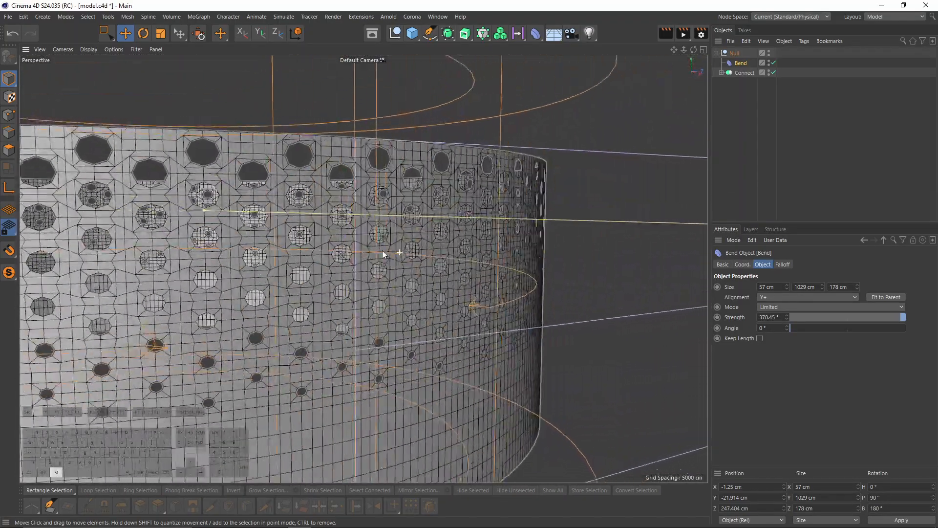
Select all nine FFD lattice points of the middle row along the panel's length.
{"action": "middle_click_drag", "start_coordinate": [342, 268], "coordinate": [439, 248], "text": "alt"}
{"action": "left_click", "coordinate": [721, 73]}
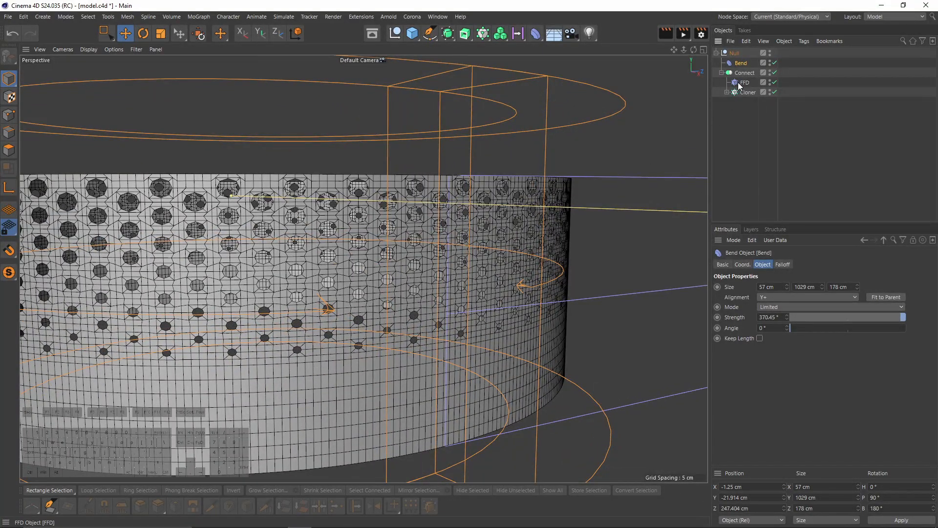
{"action": "left_click", "coordinate": [742, 83]}
{"action": "right_click_drag", "start_coordinate": [490, 194], "coordinate": [343, 181], "text": "alt"}
{"action": "left_click", "coordinate": [9, 115]}
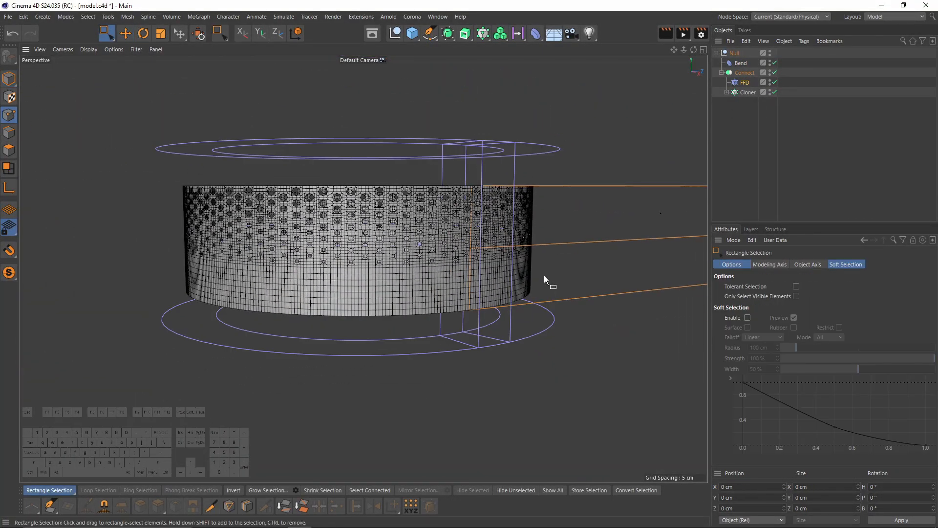
{"action": "left_click_drag", "start_coordinate": [477, 251], "coordinate": [478, 252]}
{"action": "scroll", "coordinate": [547, 246], "scroll_direction": "down", "scroll_amount": 3}
{"action": "middle_click_drag", "start_coordinate": [599, 245], "coordinate": [411, 281], "text": "alt"}
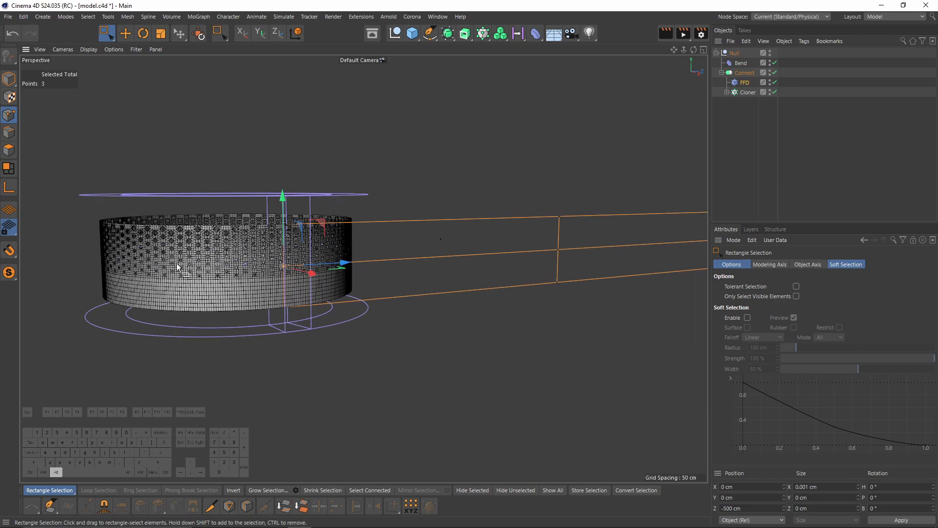
{"action": "scroll", "coordinate": [526, 244], "scroll_direction": "down", "scroll_amount": 4}
{"action": "left_click_drag", "start_coordinate": [677, 281], "coordinate": [694, 253], "text": "shift"}
Move the selected middle row of FFD points outward along X to about 44.08 cm to bulge the ring.
{"action": "left_click_drag", "start_coordinate": [450, 264], "coordinate": [468, 233], "text": "alt"}
{"action": "right_click_drag", "start_coordinate": [468, 233], "coordinate": [493, 286], "text": "alt"}
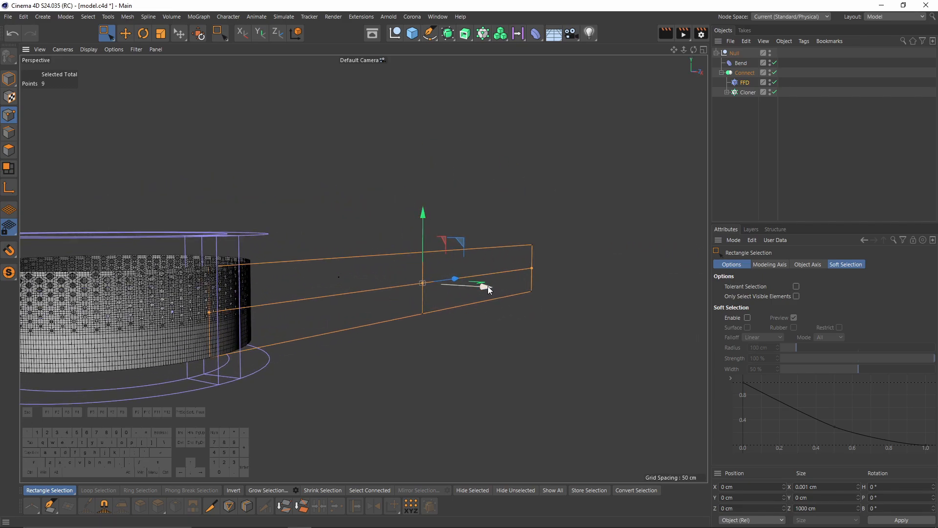
{"action": "left_click_drag", "start_coordinate": [488, 286], "coordinate": [506, 288]}
{"action": "left_click_drag", "start_coordinate": [241, 312], "coordinate": [444, 263], "text": "alt"}
{"action": "right_click_drag", "start_coordinate": [444, 263], "coordinate": [537, 244], "text": "alt"}
{"action": "left_click_drag", "start_coordinate": [556, 242], "coordinate": [559, 242]}
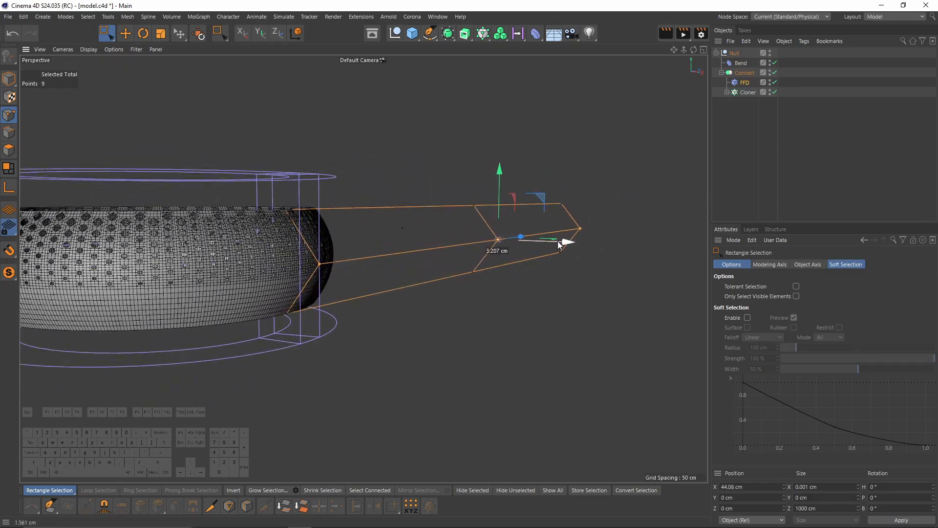
Examine the hole shapes around the bulged ring from several angles and distances.
{"action": "right_click_drag", "start_coordinate": [161, 242], "coordinate": [280, 286], "text": "alt"}
{"action": "left_click_drag", "start_coordinate": [280, 286], "coordinate": [258, 329], "text": "alt"}
{"action": "right_click_drag", "start_coordinate": [258, 329], "coordinate": [215, 329], "text": "alt"}
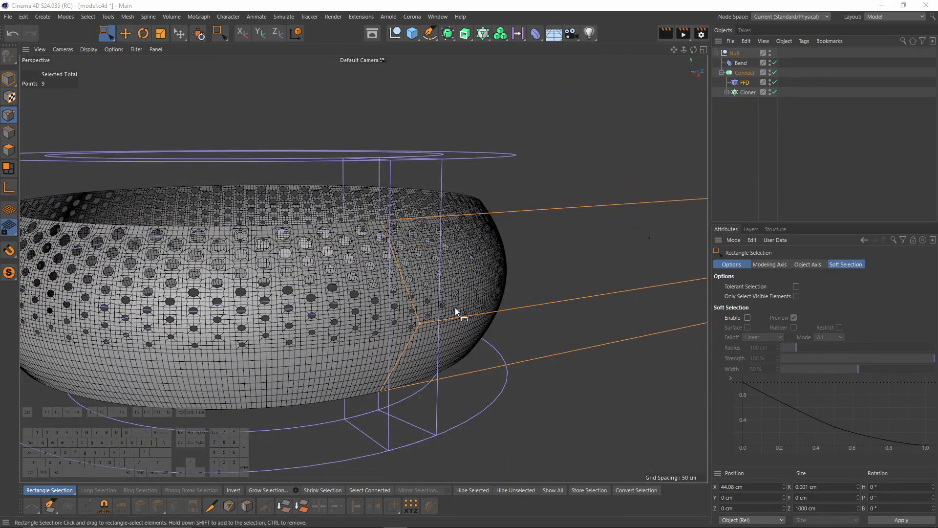
{"action": "left_click_drag", "start_coordinate": [384, 298], "coordinate": [329, 275], "text": "alt"}
{"action": "right_click_drag", "start_coordinate": [329, 275], "coordinate": [385, 252], "text": "alt"}
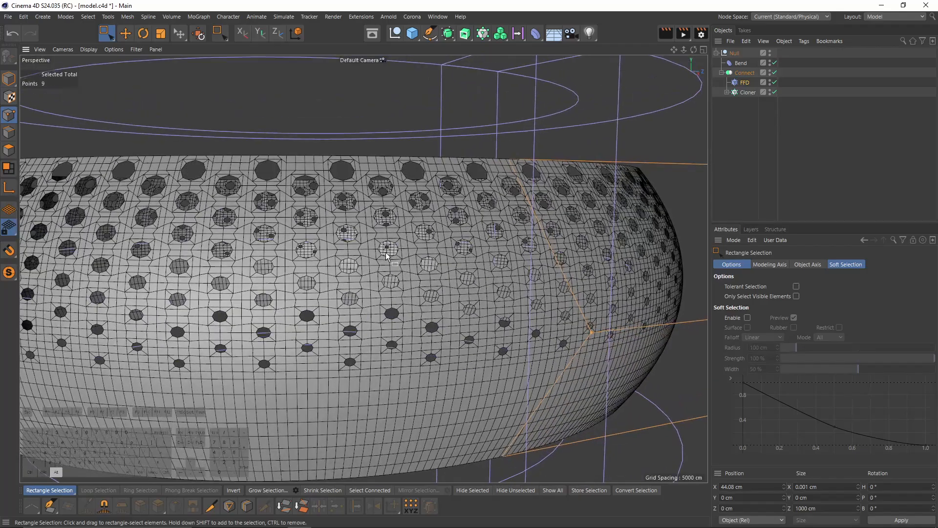
{"action": "left_click_drag", "start_coordinate": [357, 292], "coordinate": [354, 296], "text": "alt"}
{"action": "right_click_drag", "start_coordinate": [354, 296], "coordinate": [363, 295], "text": "alt"}
{"action": "left_click_drag", "start_coordinate": [363, 295], "coordinate": [364, 309], "text": "alt"}
{"action": "right_click_drag", "start_coordinate": [365, 309], "coordinate": [364, 309], "text": "alt"}
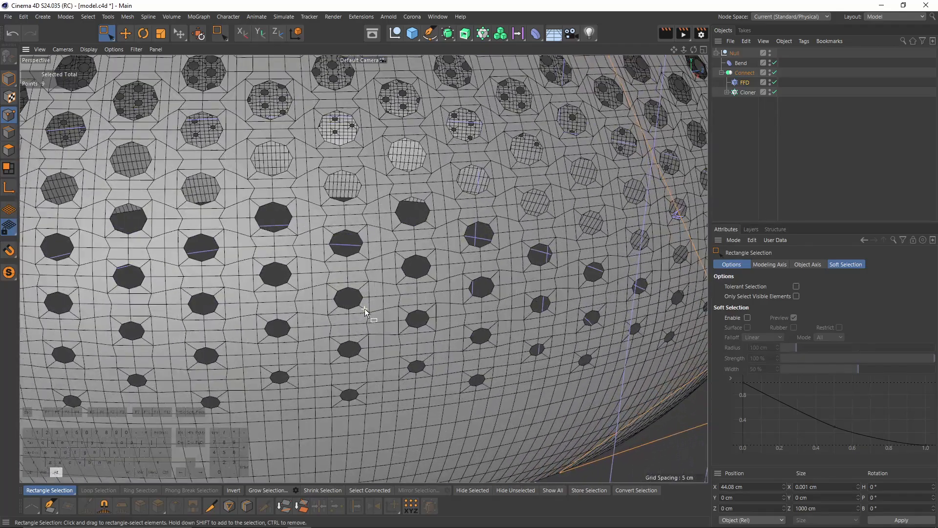
{"action": "left_click_drag", "start_coordinate": [364, 309], "coordinate": [362, 290], "text": "alt"}
{"action": "right_click_drag", "start_coordinate": [364, 307], "coordinate": [394, 286], "text": "alt"}
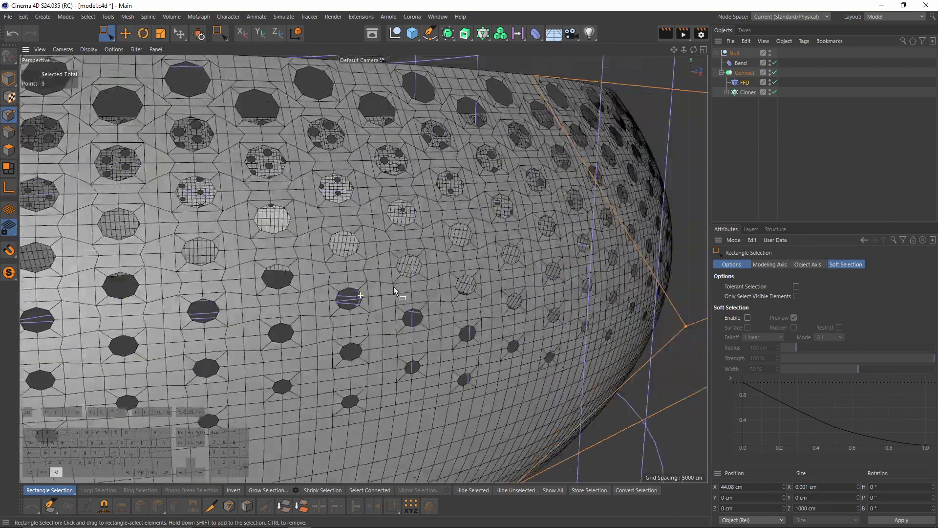
{"action": "mouse_move", "coordinate": [394, 286]}
{"action": "left_mouse_down", "text": "alt"}
{"action": "mouse_move", "coordinate": [368, 303]}
{"action": "mouse_move", "coordinate": [407, 283]}
{"action": "left_mouse_up", "text": "alt"}
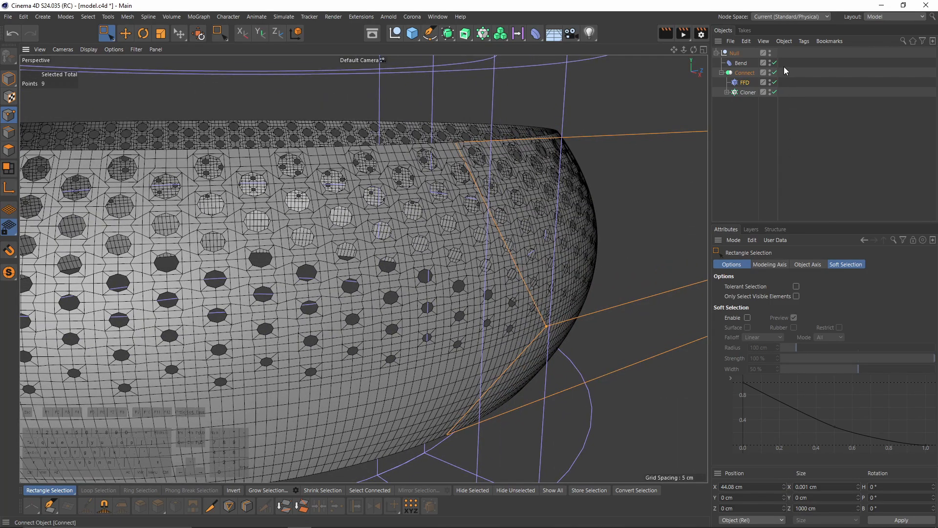
Compare the hole shapes with the FFD and then the Bend deformer temporarily disabled, re-enabling each one.
{"action": "left_click", "coordinate": [775, 84]}
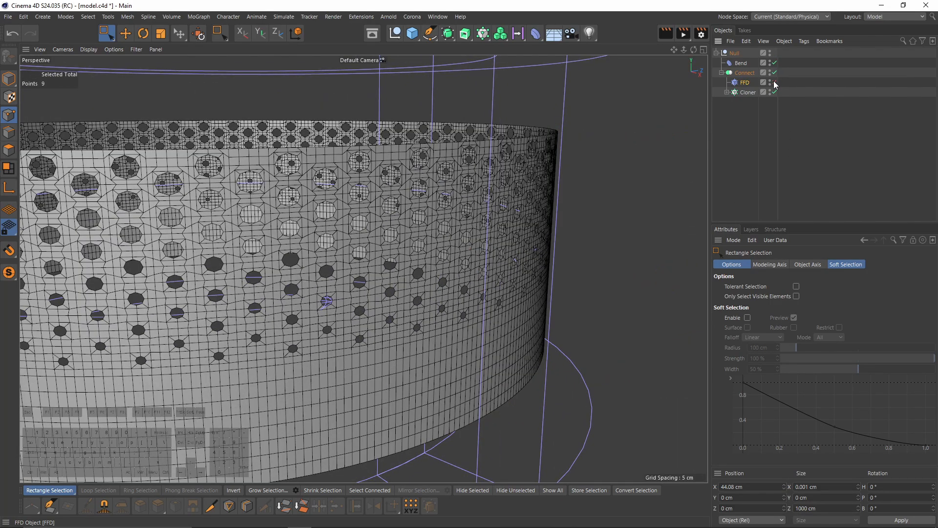
{"action": "left_click", "coordinate": [776, 82]}
{"action": "left_click", "coordinate": [774, 62]}
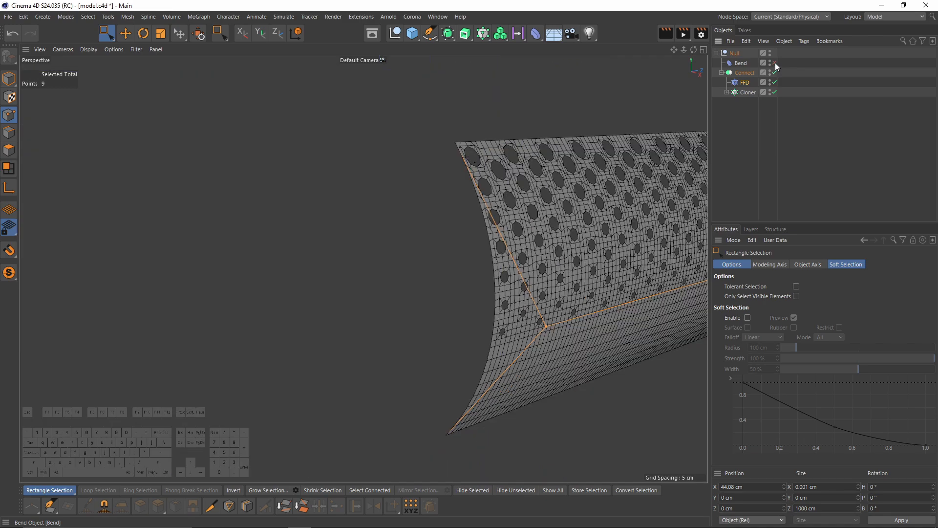
{"action": "left_click_drag", "start_coordinate": [381, 293], "coordinate": [369, 279], "text": "alt"}
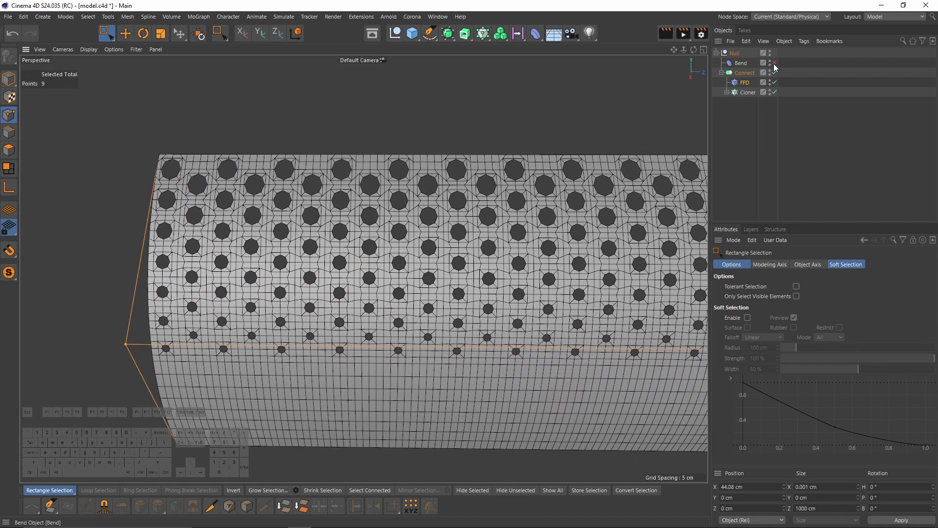
{"action": "left_click", "coordinate": [775, 63]}
{"action": "left_click_drag", "start_coordinate": [459, 293], "coordinate": [477, 282], "text": "alt"}
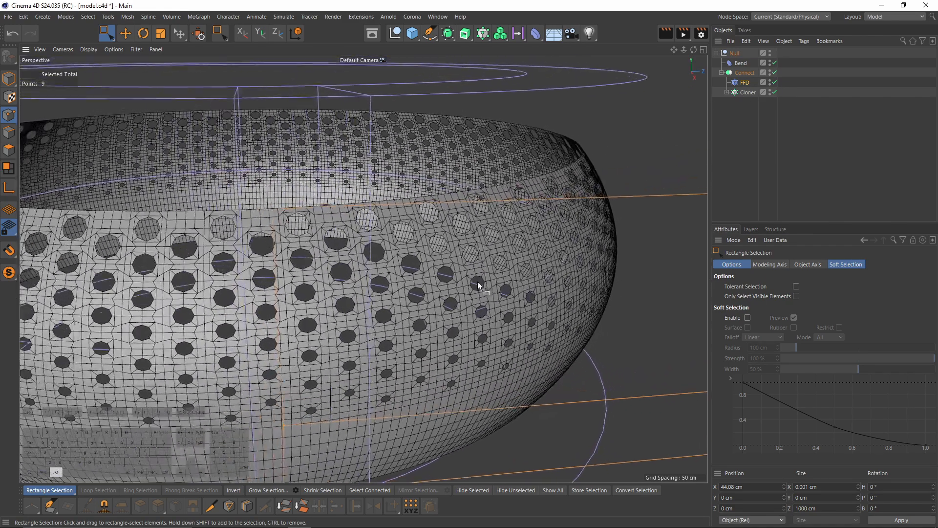
Expand the Cloner and select its source Connect mesh for edge editing.
{"action": "left_click", "coordinate": [727, 92]}
{"action": "left_click", "coordinate": [748, 102]}
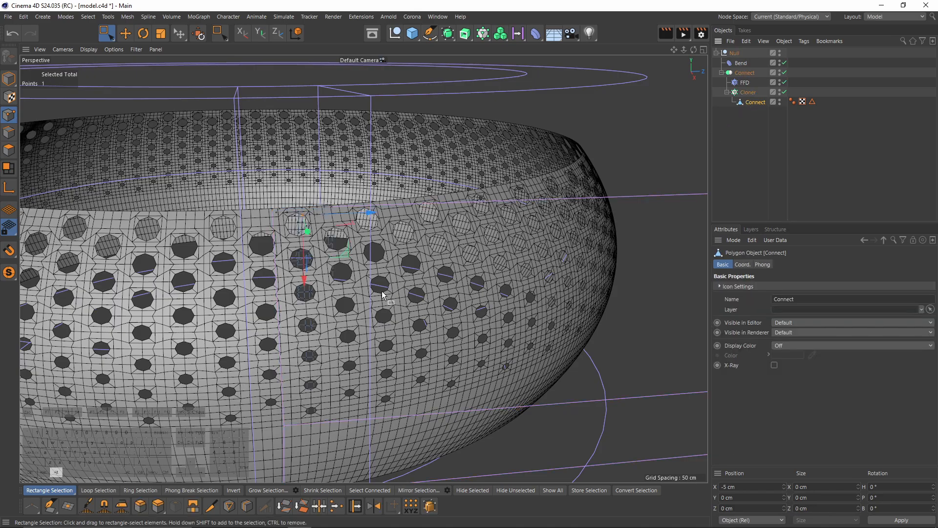
{"action": "scroll", "coordinate": [390, 326], "scroll_direction": "up", "scroll_amount": 3}
{"action": "key", "text": "Return"}
{"action": "key", "text": "e"}
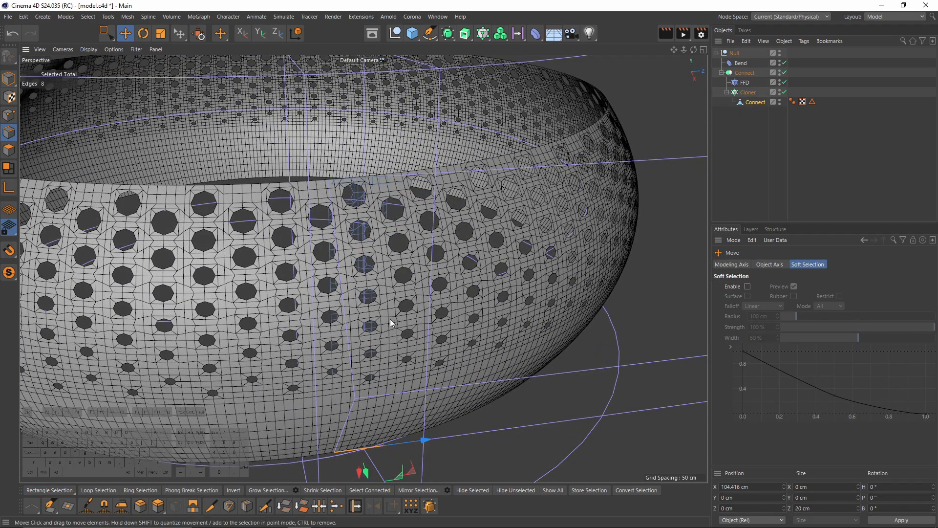
{"action": "left_click_drag", "start_coordinate": [385, 329], "coordinate": [403, 232], "text": "alt"}
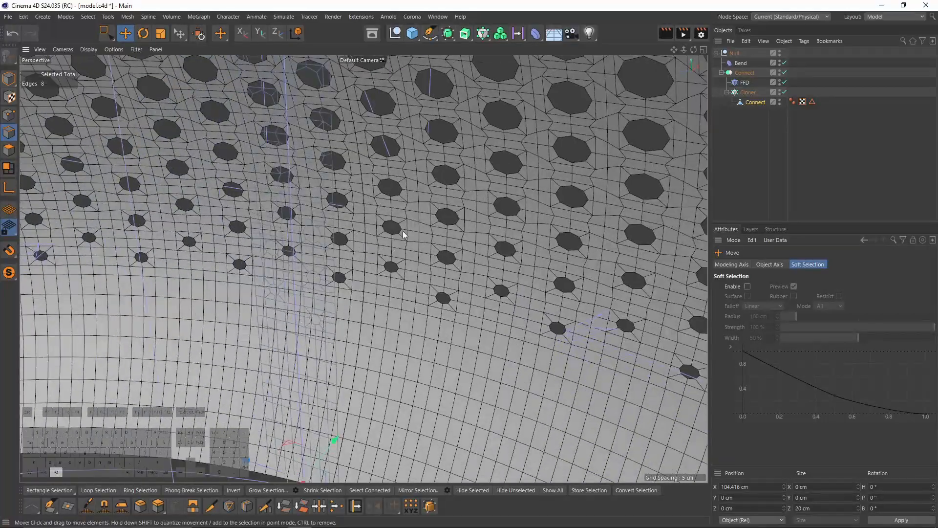
{"action": "left_click", "coordinate": [756, 103]}
{"action": "left_click_drag", "start_coordinate": [356, 295], "coordinate": [386, 301], "text": "alt"}
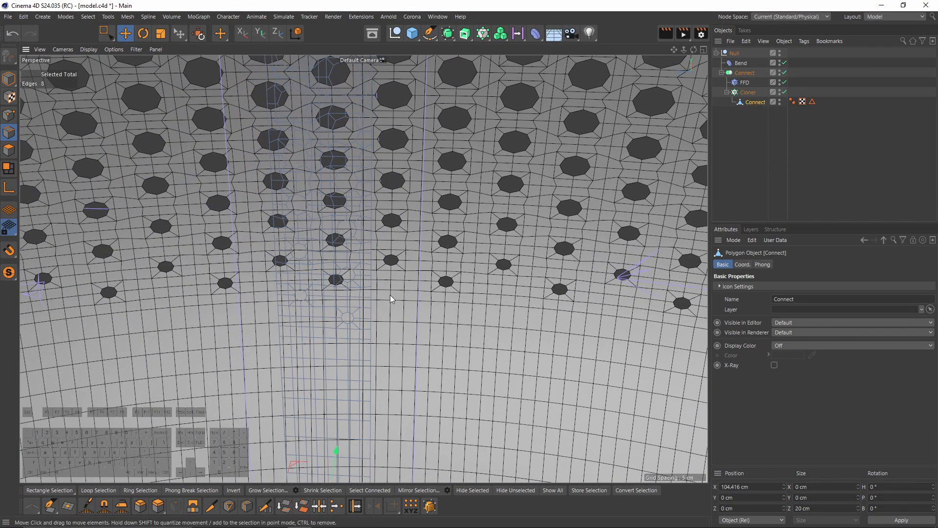
Select the edge loop of the source strip's smallest hole and scale it along Z to 2.15 cm.
{"action": "scroll", "coordinate": [351, 318], "scroll_direction": "up", "scroll_amount": 6}
{"action": "double_click", "coordinate": [348, 344]}
{"action": "right_click_drag", "start_coordinate": [386, 313], "coordinate": [339, 352], "text": "alt"}
{"action": "left_click_drag", "start_coordinate": [339, 352], "coordinate": [358, 330], "text": "alt"}
{"action": "key", "text": "t"}
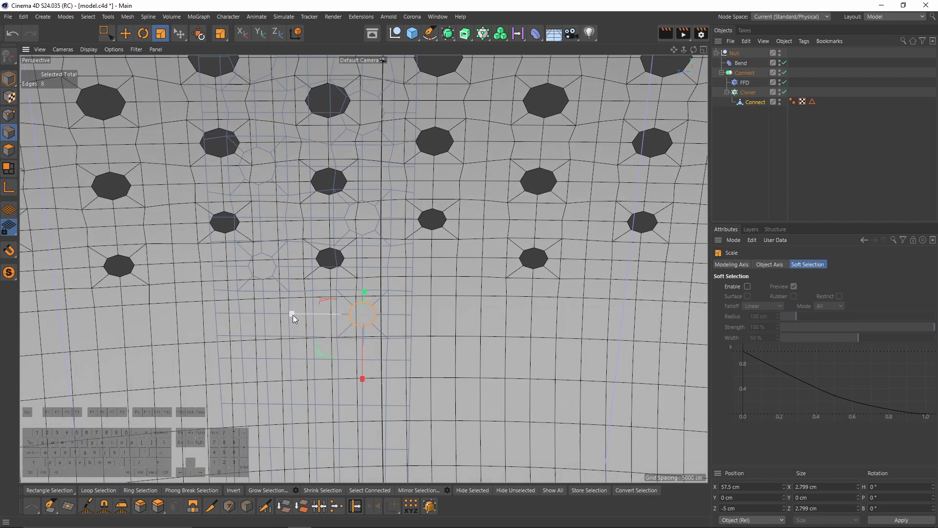
{"action": "left_click_drag", "start_coordinate": [293, 315], "coordinate": [311, 313]}
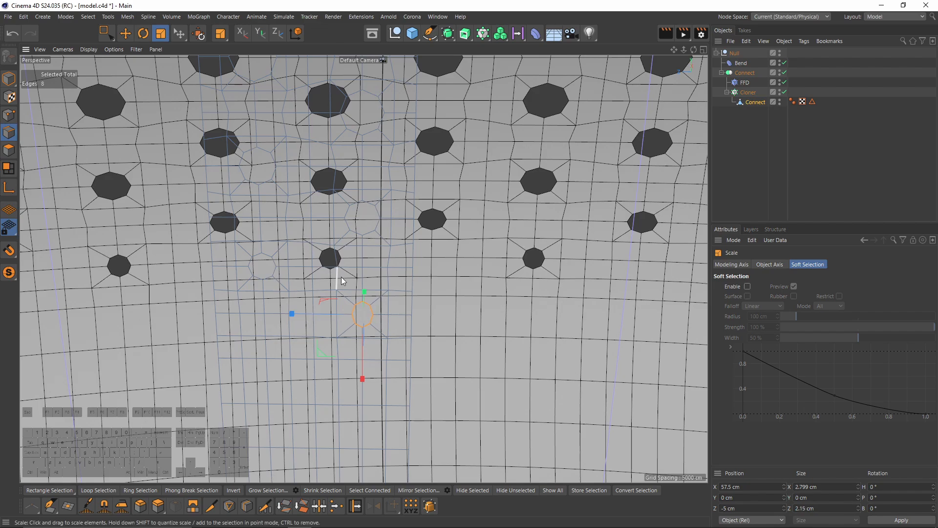
Narrow the larger holes of the same column along Z, scaling the second smallest to 3.023 cm.
{"action": "double_click", "coordinate": [344, 226]}
{"action": "left_click_drag", "start_coordinate": [292, 218], "coordinate": [301, 218]}
{"action": "middle_click_drag", "start_coordinate": [343, 143], "coordinate": [323, 207], "text": "alt"}
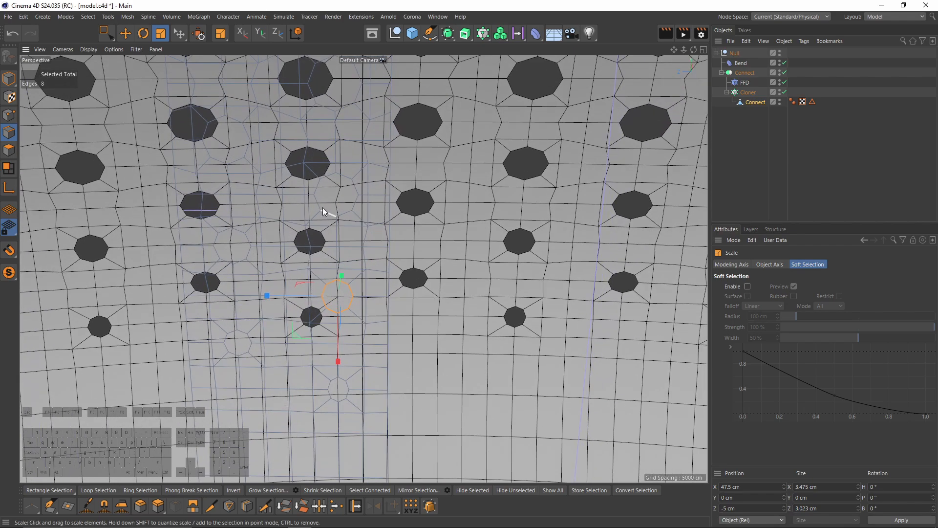
{"action": "left_click_drag", "start_coordinate": [273, 198], "coordinate": [307, 250], "text": "alt"}
{"action": "double_click", "coordinate": [341, 201]}
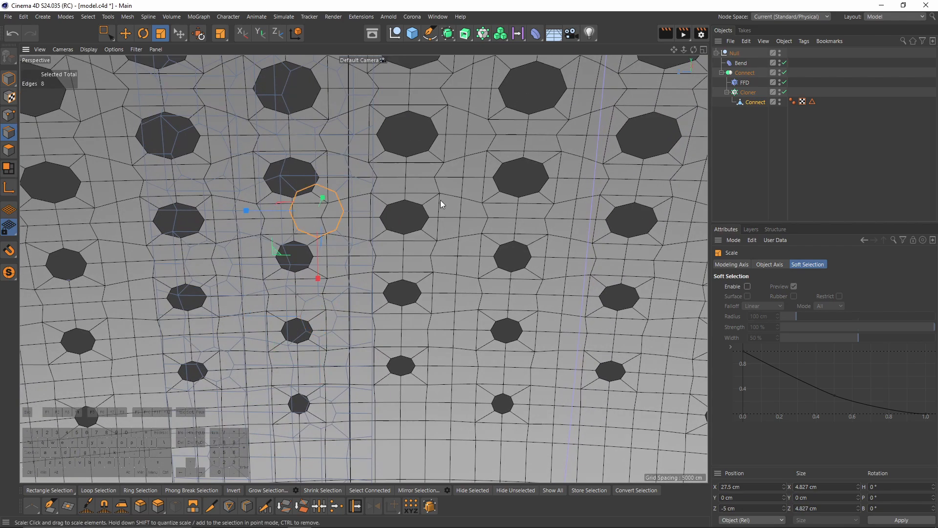
{"action": "scroll", "coordinate": [259, 220], "scroll_direction": "up", "scroll_amount": 2}
{"action": "left_click", "coordinate": [295, 135]}
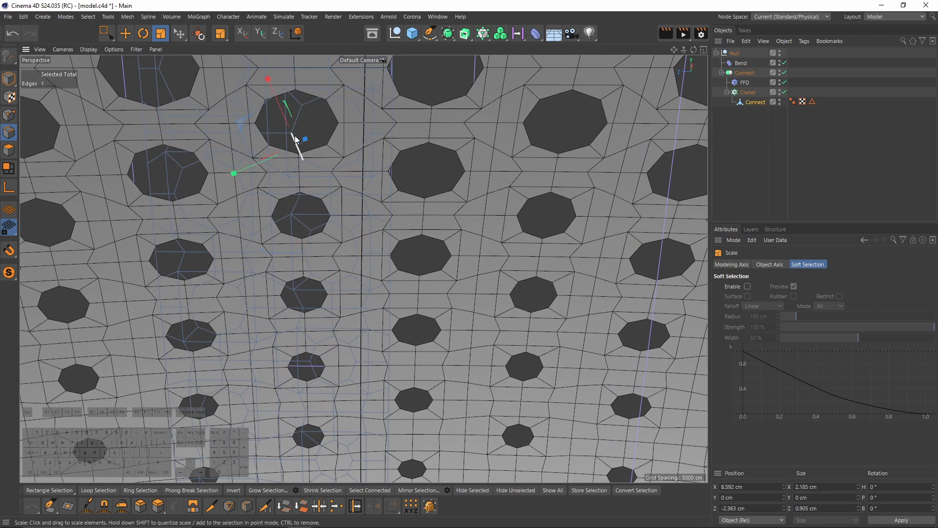
{"action": "double_click", "coordinate": [295, 136]}
{"action": "left_click_drag", "start_coordinate": [295, 136], "coordinate": [277, 395], "text": "alt"}
Narrow the lower holes of the strip's neighbouring column along Z, scaling the one at X 32.5 cm to 3.78 cm.
{"action": "double_click", "coordinate": [326, 317]}
{"action": "left_click_drag", "start_coordinate": [269, 298], "coordinate": [284, 301]}
{"action": "double_click", "coordinate": [324, 218]}
{"action": "left_click_drag", "start_coordinate": [269, 199], "coordinate": [279, 201]}
{"action": "middle_click_drag", "start_coordinate": [312, 181], "coordinate": [327, 244], "text": "alt"}
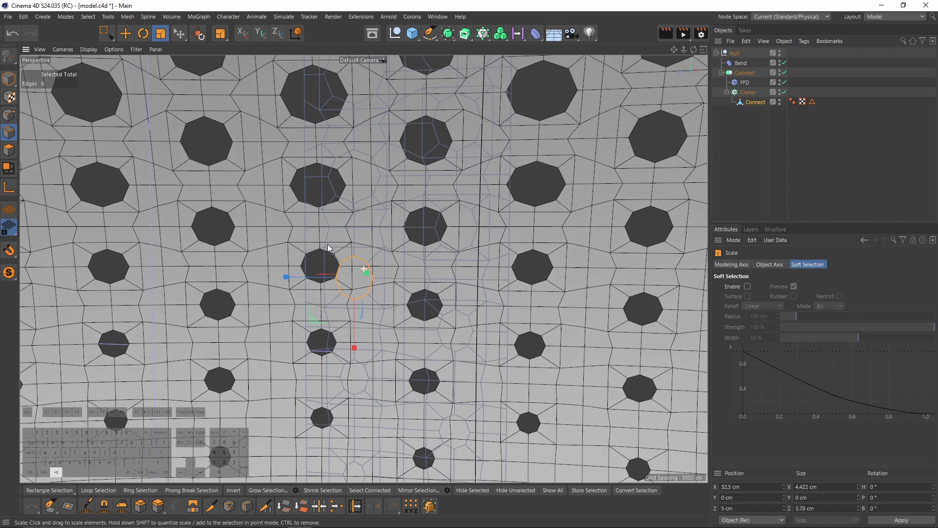
{"action": "left_click_drag", "start_coordinate": [327, 245], "coordinate": [306, 184], "text": "alt"}
Narrow that column's upper holes along Z, to 5.493 cm at X 12.5 cm and 6.389 cm at X 2.5 cm.
{"action": "double_click", "coordinate": [348, 192]}
{"action": "middle_click_drag", "start_coordinate": [337, 93], "coordinate": [362, 197], "text": "alt"}
{"action": "double_click", "coordinate": [364, 202]}
{"action": "left_click_drag", "start_coordinate": [326, 197], "coordinate": [339, 198]}
{"action": "middle_click_drag", "start_coordinate": [367, 121], "coordinate": [376, 203], "text": "alt"}
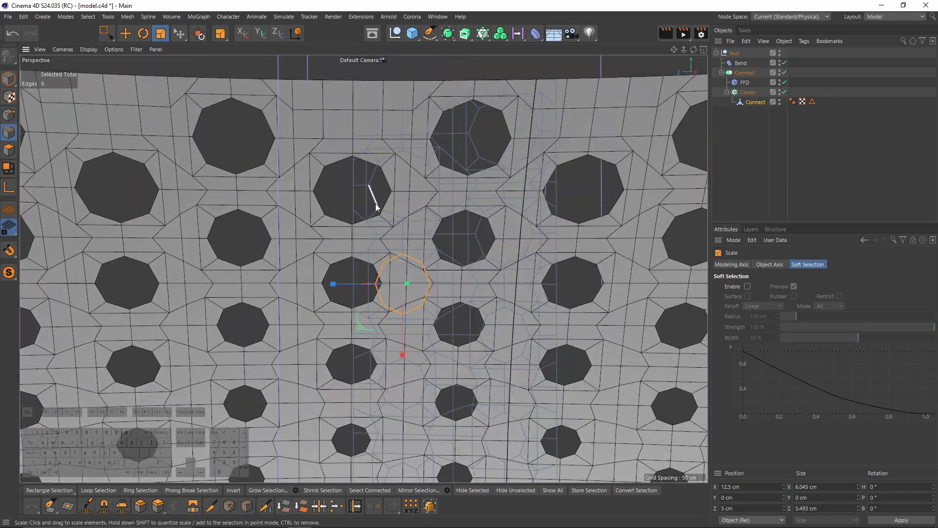
{"action": "double_click", "coordinate": [375, 203]}
{"action": "scroll", "coordinate": [339, 188], "scroll_direction": "down", "scroll_amount": 5}
{"action": "scroll", "coordinate": [240, 330], "scroll_direction": "up", "scroll_amount": 5}
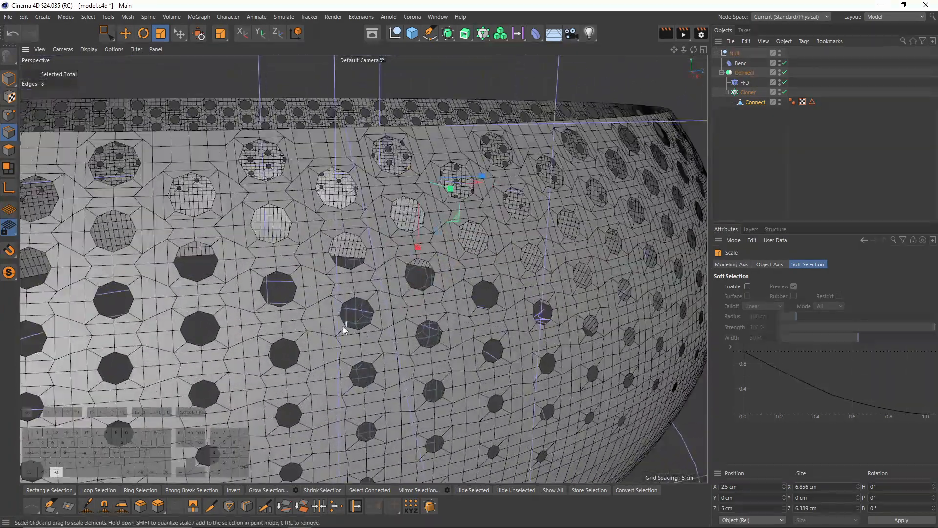
{"action": "left_click_drag", "start_coordinate": [343, 326], "coordinate": [373, 236], "text": "alt"}
Narrow the remaining wide holes along Z, scaling the one at X 22.5 cm to 4.182 cm.
{"action": "double_click", "coordinate": [312, 252]}
{"action": "left_click_drag", "start_coordinate": [297, 253], "coordinate": [308, 284], "text": "alt"}
{"action": "left_click_drag", "start_coordinate": [415, 280], "coordinate": [264, 230], "text": "alt"}
{"action": "double_click", "coordinate": [244, 220]}
{"action": "left_click_drag", "start_coordinate": [201, 220], "coordinate": [418, 255], "text": "alt"}
{"action": "scroll", "coordinate": [311, 255], "scroll_direction": "down", "scroll_amount": 3}
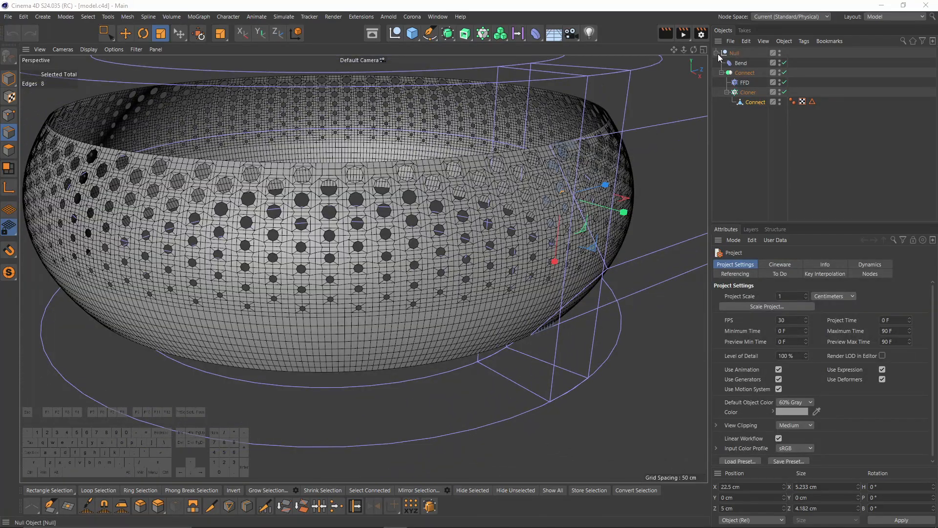
Duplicate the null group as a backup and hide the original in the editor and renderer.
{"action": "left_click", "coordinate": [717, 53]}
{"action": "left_click", "coordinate": [731, 54]}
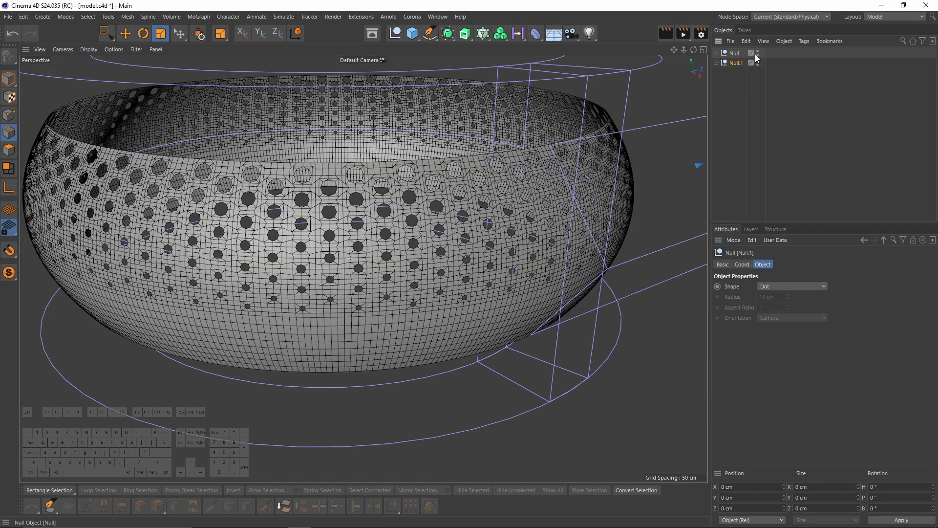
{"action": "left_click_drag", "start_coordinate": [757, 52], "coordinate": [758, 61]}
Place the duplicated Null.1 group, with its whole hierarchy, under a new Connect object.
{"action": "left_click", "coordinate": [717, 63]}
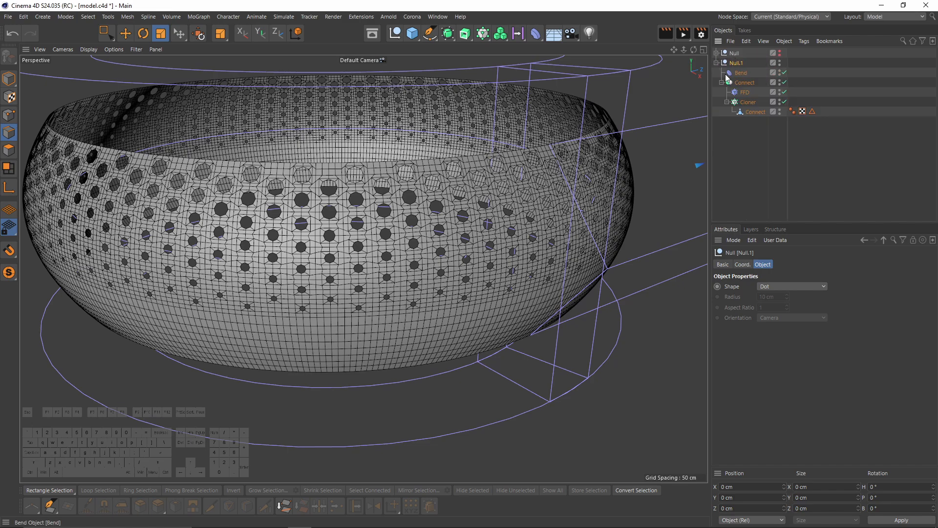
{"action": "left_click_drag", "start_coordinate": [494, 245], "coordinate": [474, 247], "text": "alt"}
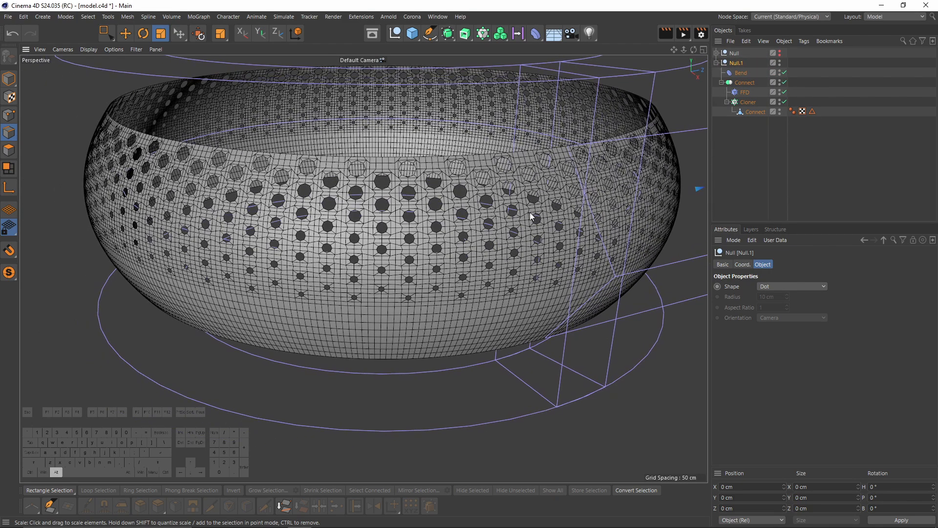
{"action": "left_click", "coordinate": [717, 63]}
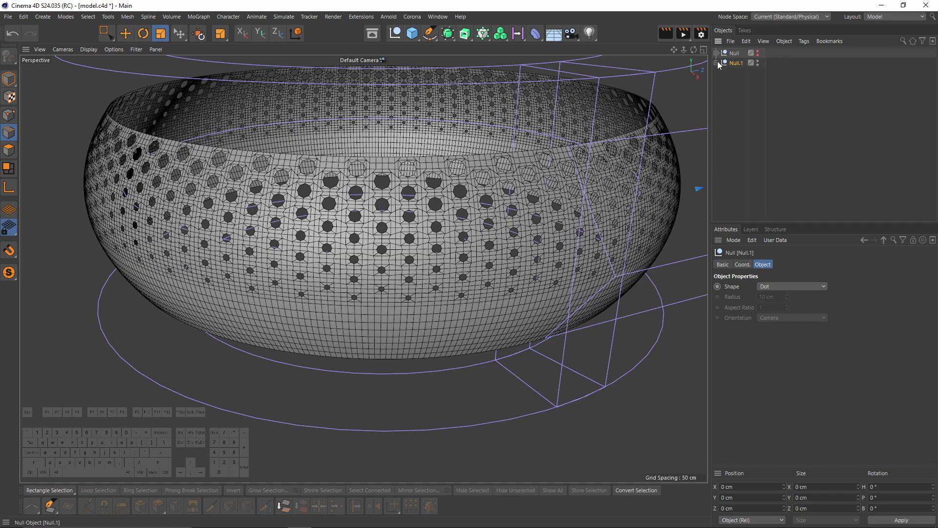
{"action": "left_click", "coordinate": [448, 33], "text": "alt"}
{"action": "left_click", "coordinate": [559, 94], "text": "alt"}
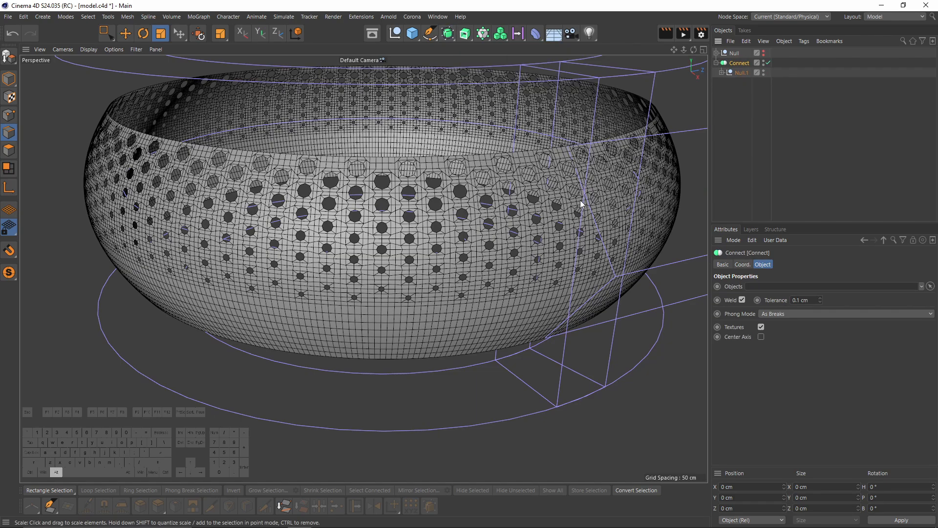
Compare the shell's seam with the Connect object switched off and back on.
{"action": "mouse_move", "coordinate": [434, 248]}
{"action": "left_mouse_down", "text": "alt"}
{"action": "mouse_move", "coordinate": [368, 262]}
{"action": "mouse_move", "coordinate": [338, 294]}
{"action": "mouse_move", "coordinate": [427, 233]}
{"action": "left_mouse_up", "text": "alt"}
{"action": "right_click_drag", "start_coordinate": [427, 233], "coordinate": [488, 192], "text": "alt"}
{"action": "left_click_drag", "start_coordinate": [501, 220], "coordinate": [429, 211], "text": "alt"}
{"action": "right_click_drag", "start_coordinate": [429, 211], "coordinate": [482, 196], "text": "alt"}
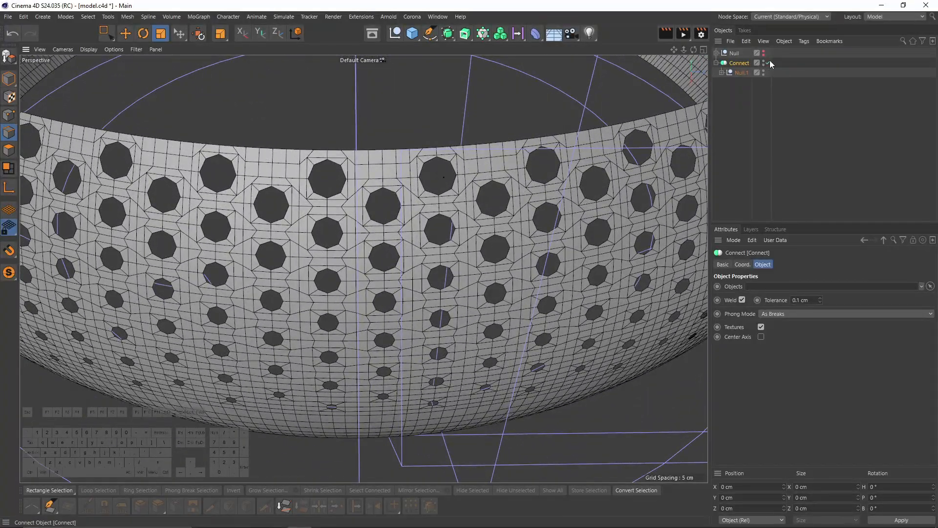
{"action": "left_click", "coordinate": [768, 62]}
{"action": "scroll", "coordinate": [407, 143], "scroll_direction": "up", "scroll_amount": 5, "text": "alt"}
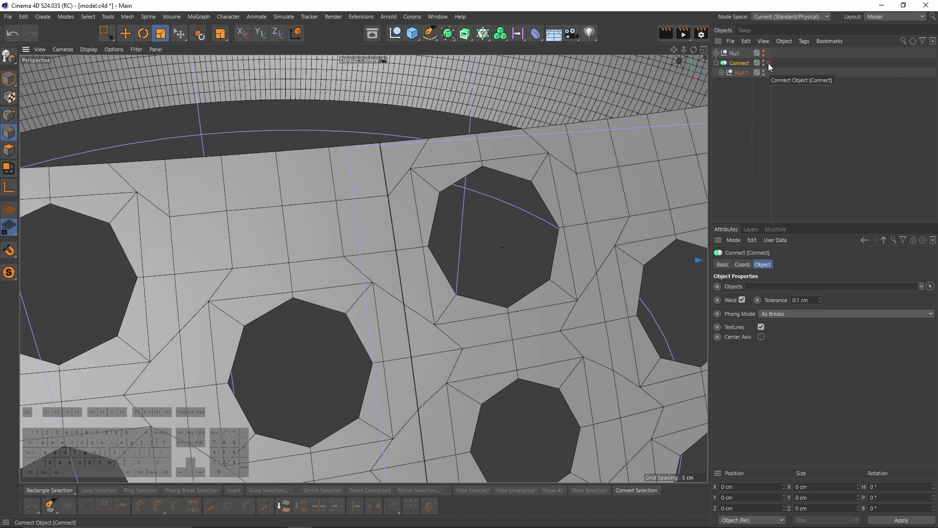
{"action": "scroll", "coordinate": [386, 151], "scroll_direction": "up", "scroll_amount": 3, "text": "alt"}
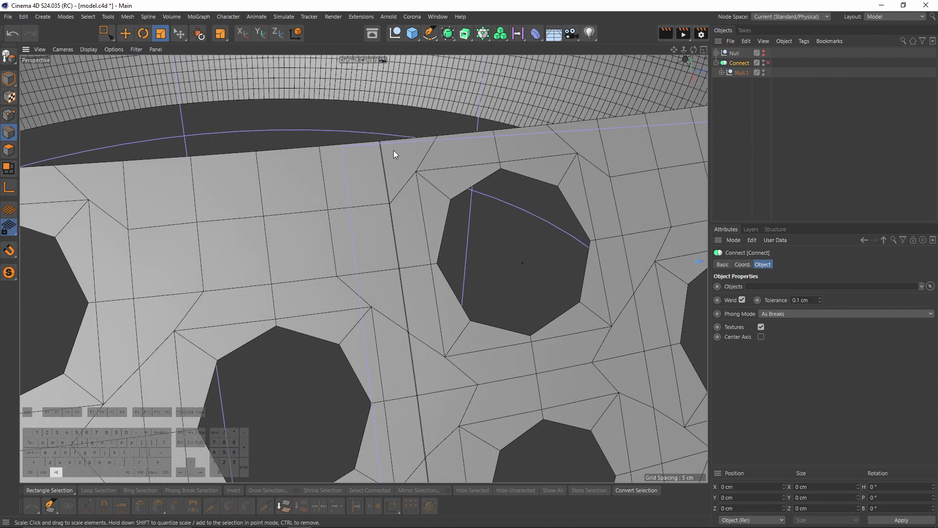
{"action": "left_click", "coordinate": [768, 63]}
{"action": "scroll", "coordinate": [401, 176], "scroll_direction": "down", "scroll_amount": 5, "text": "alt"}
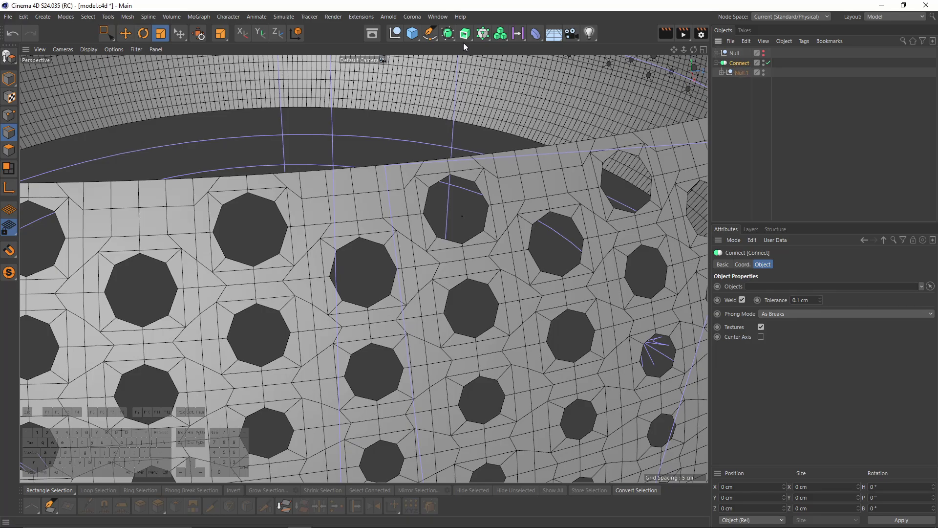
Place the Connect object under a new Subdivision Surface and check the smoothed shell around the seam.
{"action": "left_click", "coordinate": [449, 33], "text": "alt"}
{"action": "scroll", "coordinate": [426, 172], "scroll_direction": "up", "scroll_amount": 1}
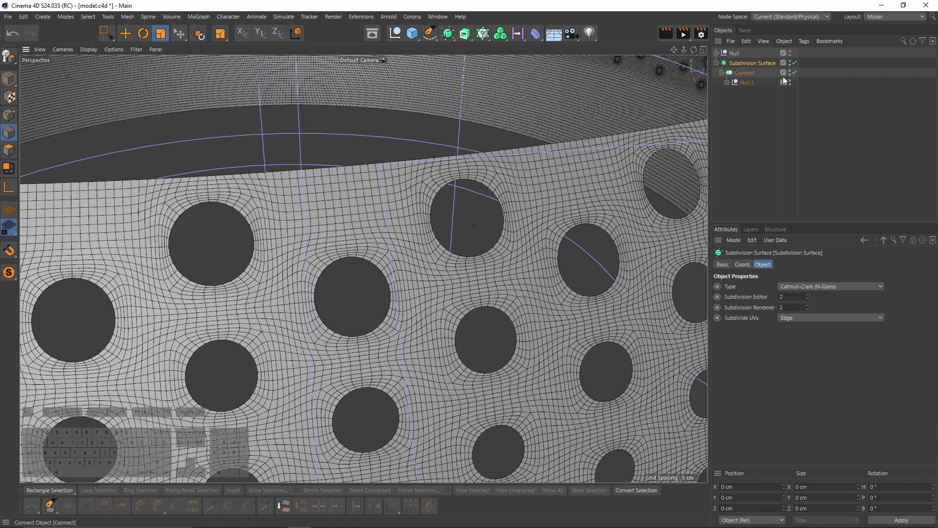
{"action": "left_click", "coordinate": [796, 72]}
{"action": "left_click", "coordinate": [796, 73]}
{"action": "scroll", "coordinate": [252, 252], "scroll_direction": "down", "scroll_amount": 3}
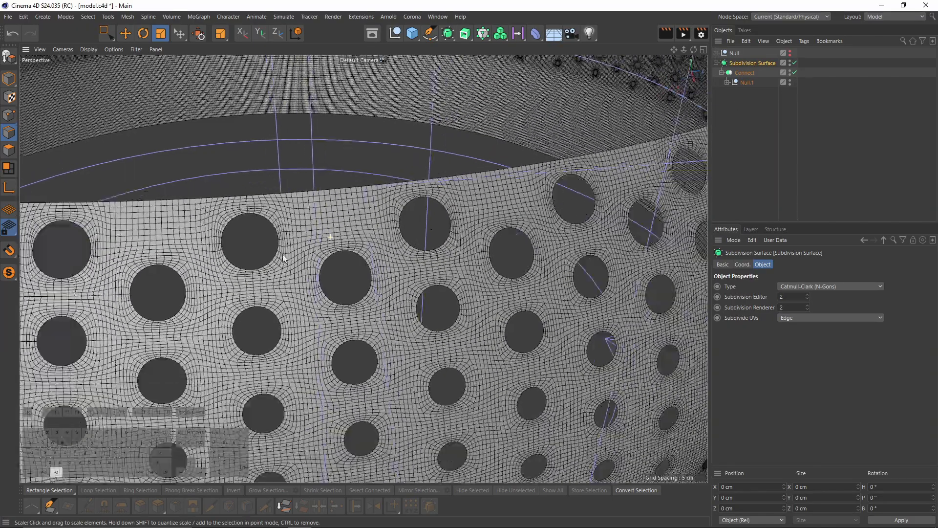
{"action": "left_click_drag", "start_coordinate": [251, 252], "coordinate": [324, 215], "text": "alt"}
{"action": "scroll", "coordinate": [266, 261], "scroll_direction": "down", "scroll_amount": 3}
{"action": "scroll", "coordinate": [521, 184], "scroll_direction": "down", "scroll_amount": 1}
{"action": "scroll", "coordinate": [404, 243], "scroll_direction": "down", "scroll_amount": 3}
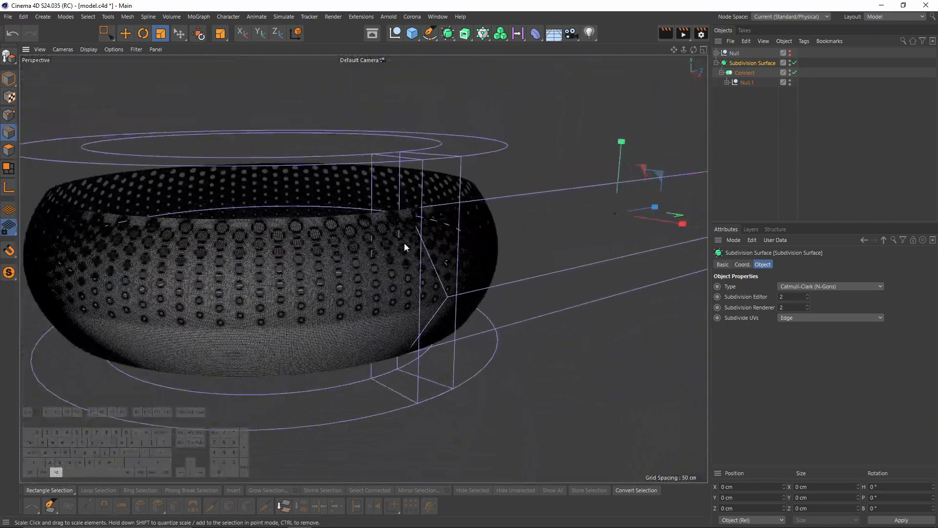
{"action": "scroll", "coordinate": [512, 222], "scroll_direction": "down", "scroll_amount": 2}
Switch off the Subdivision Surface and convert the Connect object into an editable polygon mesh.
{"action": "left_click", "coordinate": [795, 63]}
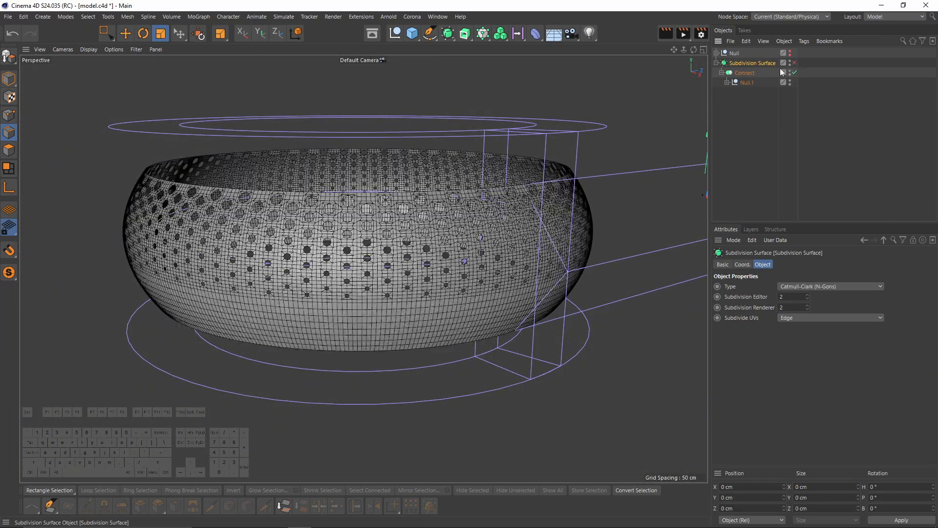
{"action": "key", "text": "c"}
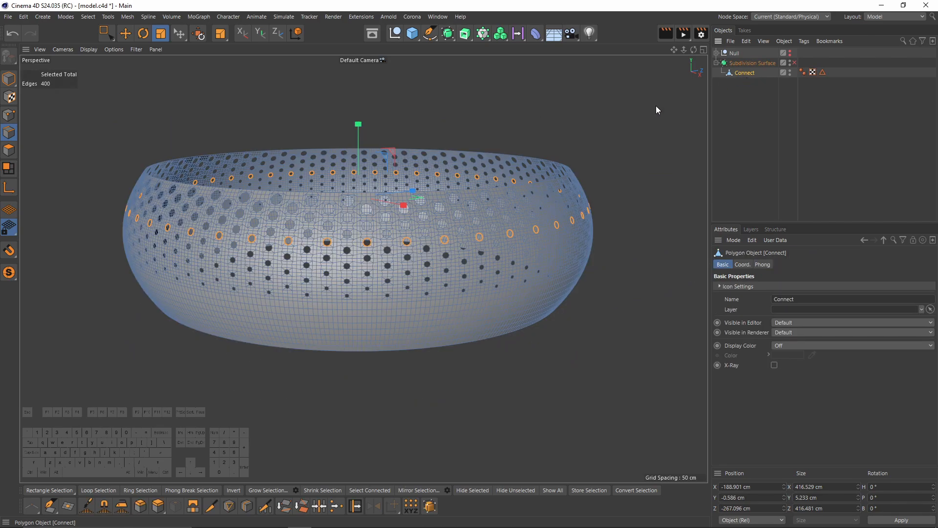
{"action": "left_click_drag", "start_coordinate": [656, 105], "coordinate": [519, 234], "text": "alt"}
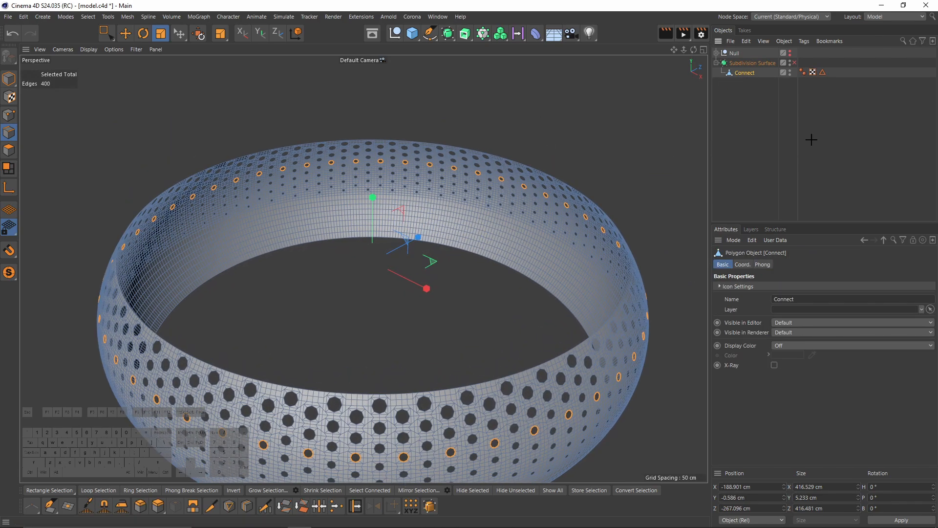
{"action": "left_click", "coordinate": [810, 96]}
{"action": "left_click_drag", "start_coordinate": [491, 343], "coordinate": [492, 238], "text": "alt"}
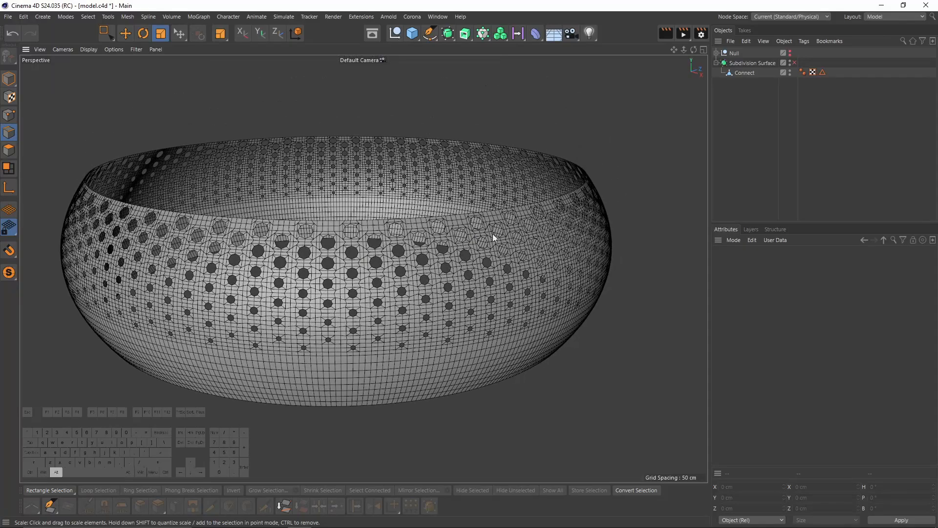
Recall the stored edge selection of all hole rims and extrude these edges by -0.38 cm.
{"action": "double_click", "coordinate": [825, 74]}
{"action": "scroll", "coordinate": [477, 308], "scroll_direction": "up", "scroll_amount": 4}
{"action": "left_click_drag", "start_coordinate": [476, 308], "coordinate": [421, 158], "text": "alt"}
{"action": "scroll", "coordinate": [488, 265], "scroll_direction": "down", "scroll_amount": 5}
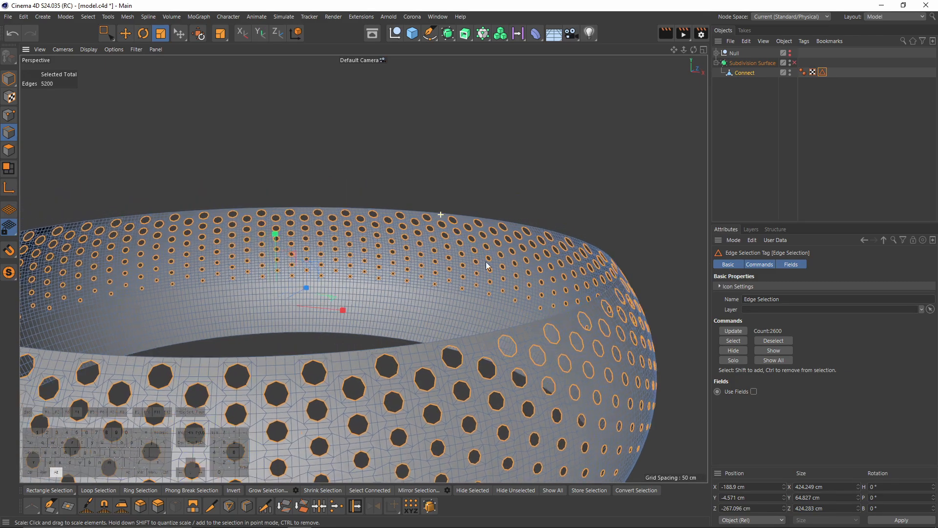
{"action": "scroll", "coordinate": [570, 365], "scroll_direction": "up", "scroll_amount": 8}
{"action": "scroll", "coordinate": [478, 248], "scroll_direction": "up", "scroll_amount": 3}
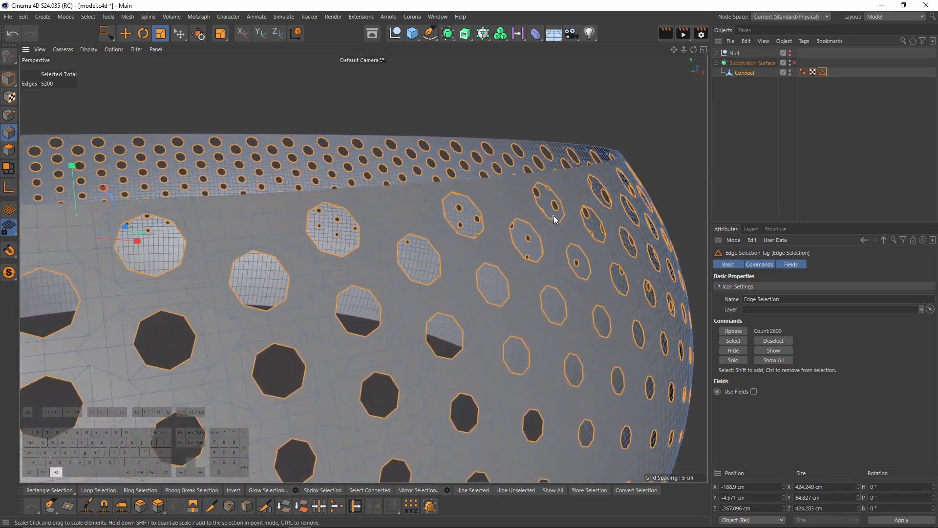
{"action": "right_click", "coordinate": [553, 216]}
{"action": "left_click", "coordinate": [591, 244]}
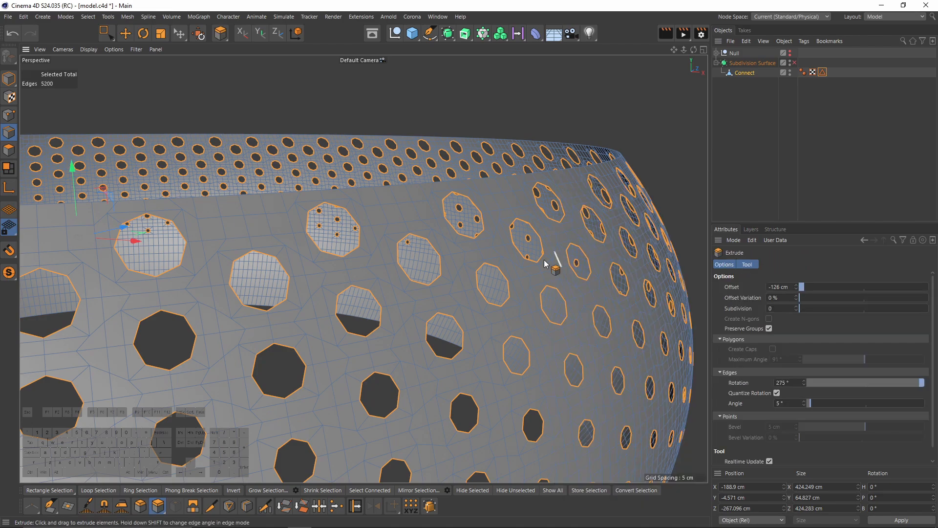
{"action": "scroll", "coordinate": [524, 274], "scroll_direction": "up", "scroll_amount": 3}
{"action": "scroll", "coordinate": [518, 338], "scroll_direction": "up", "scroll_amount": 3}
{"action": "left_click_drag", "start_coordinate": [489, 394], "coordinate": [479, 387]}
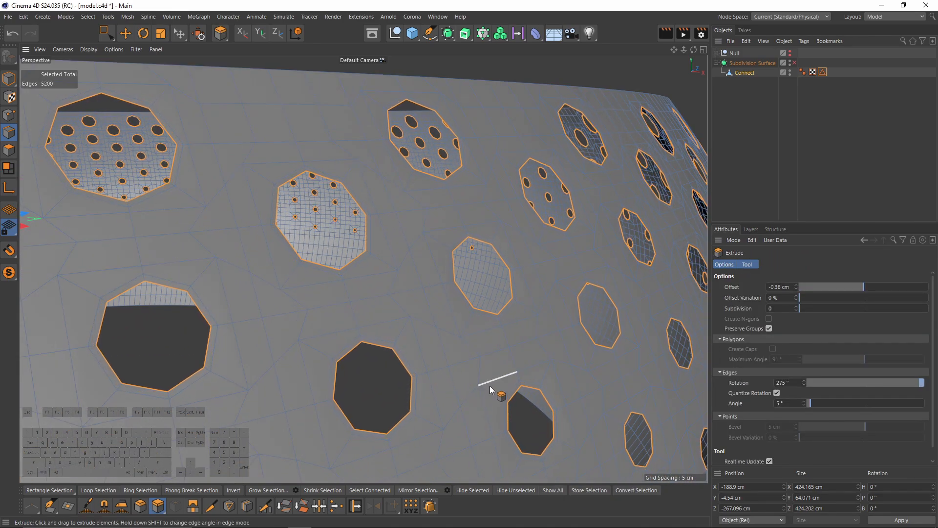
Extrude the hole edges into the shell twice more, by -1.37 cm at 360° and by 5.3 cm at 450°.
{"action": "mouse_move", "coordinate": [518, 301]}
{"action": "left_mouse_down"}
{"action": "mouse_move", "coordinate": [560, 302]}
{"action": "mouse_move", "coordinate": [546, 302]}
{"action": "left_mouse_up"}
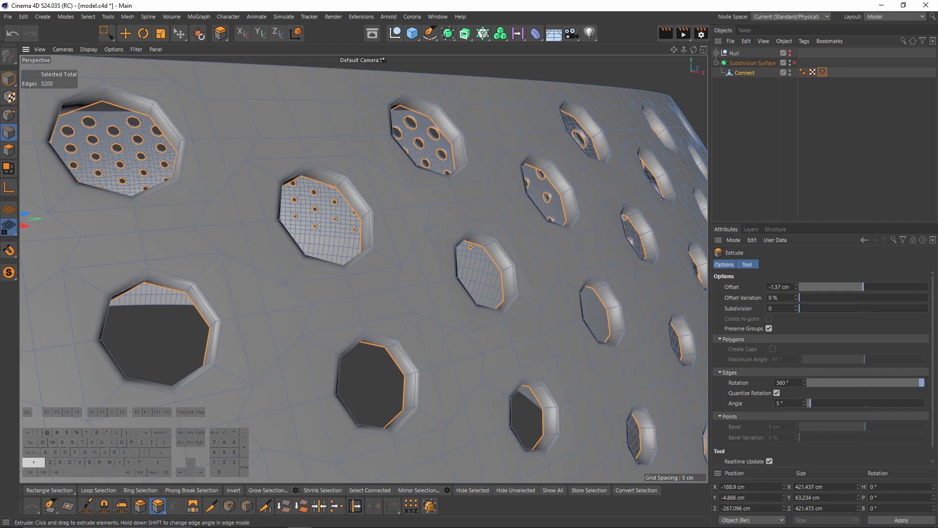
{"action": "left_click_drag", "start_coordinate": [545, 302], "coordinate": [629, 302]}
{"action": "mouse_move", "coordinate": [275, 311]}
{"action": "left_mouse_down", "text": "alt"}
{"action": "mouse_move", "coordinate": [218, 307]}
{"action": "mouse_move", "coordinate": [262, 310]}
{"action": "left_mouse_up", "text": "alt"}
{"action": "left_click_drag", "start_coordinate": [856, 288], "coordinate": [867, 280]}
{"action": "scroll", "coordinate": [362, 272], "scroll_direction": "down", "scroll_amount": 3}
{"action": "left_click_drag", "start_coordinate": [363, 273], "coordinate": [372, 294], "text": "alt"}
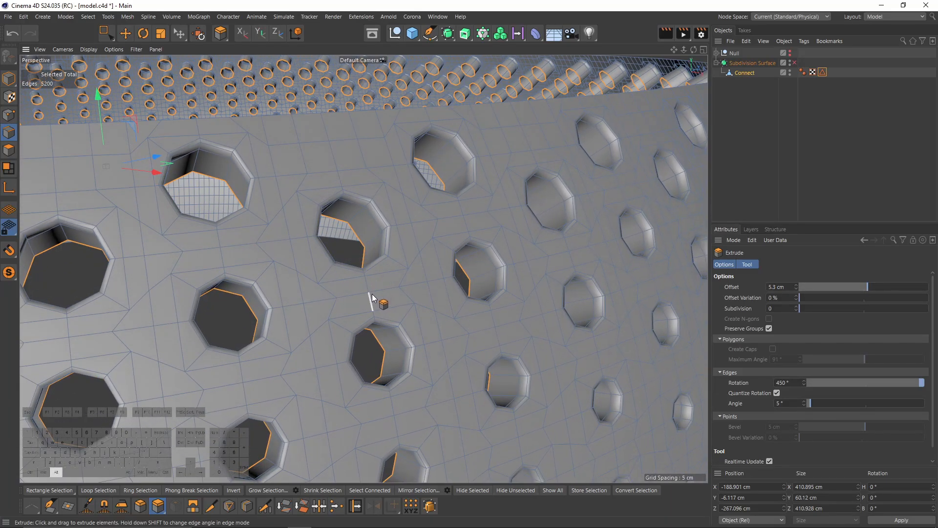
Turn on the Subdivision Surface and examine the smoothed hole tubes up close.
{"action": "middle_click_drag", "start_coordinate": [372, 294], "coordinate": [427, 285], "text": "alt"}
{"action": "left_click_drag", "start_coordinate": [416, 230], "coordinate": [389, 218], "text": "alt"}
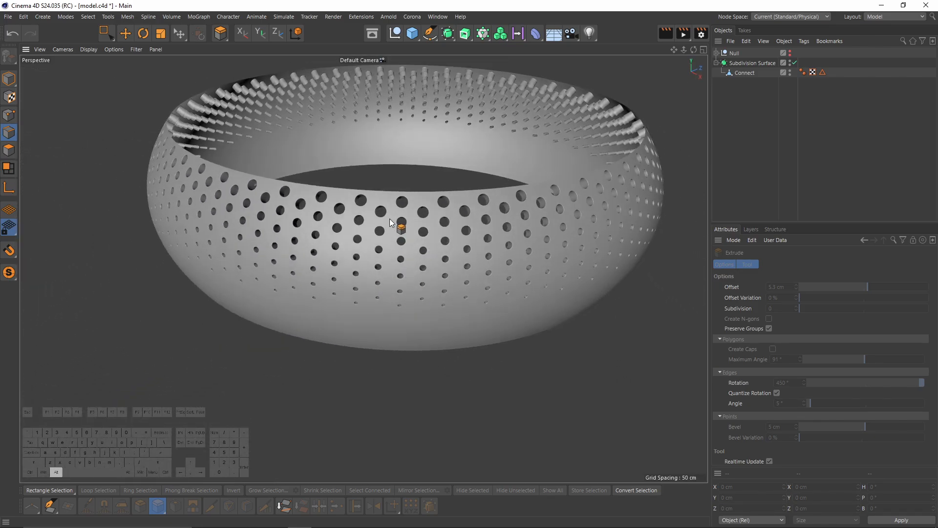
{"action": "right_click_drag", "start_coordinate": [389, 218], "coordinate": [450, 177], "text": "alt"}
{"action": "left_click_drag", "start_coordinate": [450, 177], "coordinate": [432, 169], "text": "alt"}
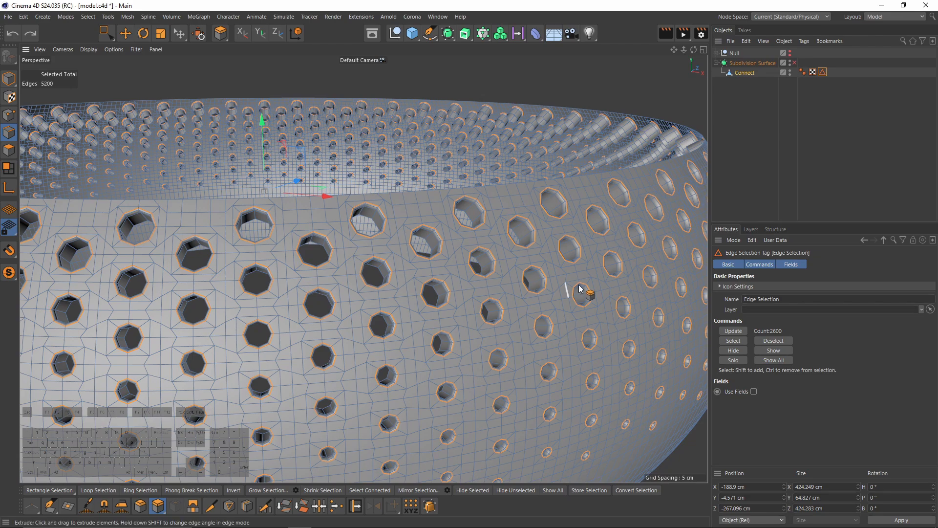
{"action": "key", "text": "q"}
{"action": "left_click", "coordinate": [803, 111]}
{"action": "right_click_drag", "start_coordinate": [512, 235], "coordinate": [429, 256], "text": "alt"}
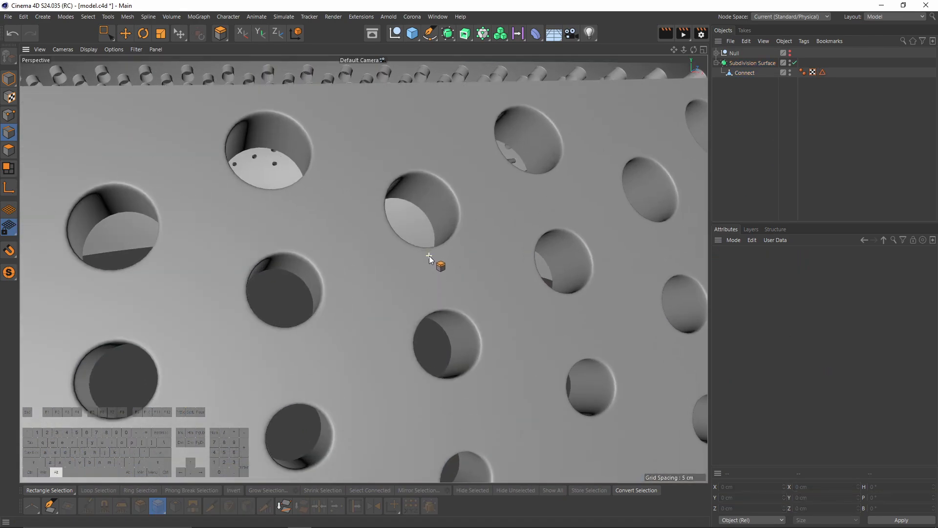
{"action": "double_click", "coordinate": [823, 72]}
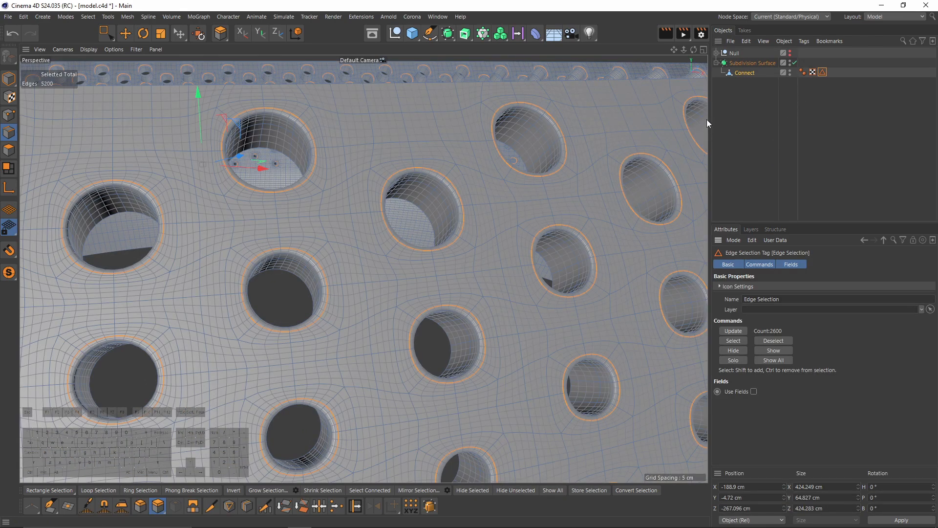
{"action": "right_click", "coordinate": [532, 190]}
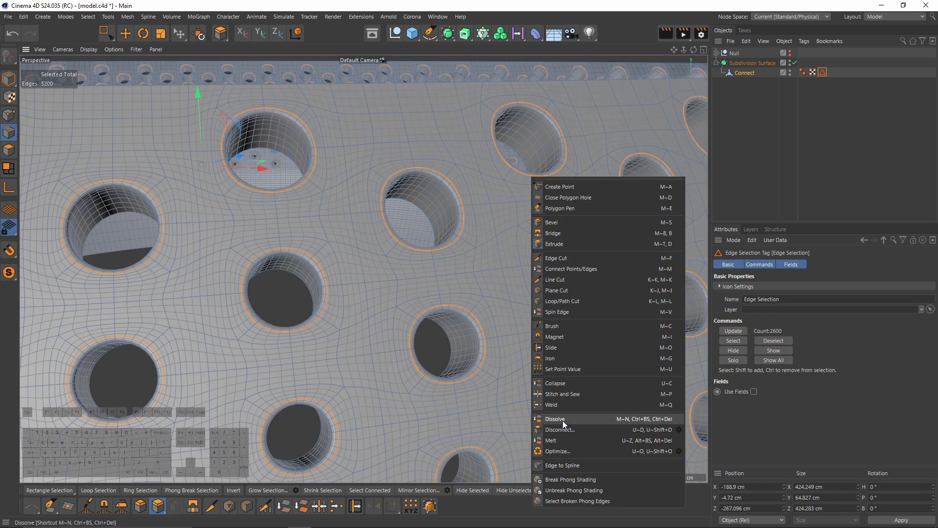
{"action": "left_click", "coordinate": [889, 129]}
{"action": "left_click", "coordinate": [890, 126]}
Examine the smoothed perforated shell and its hole rims from several distances and angles.
{"action": "right_click_drag", "start_coordinate": [522, 243], "coordinate": [383, 269], "text": "alt"}
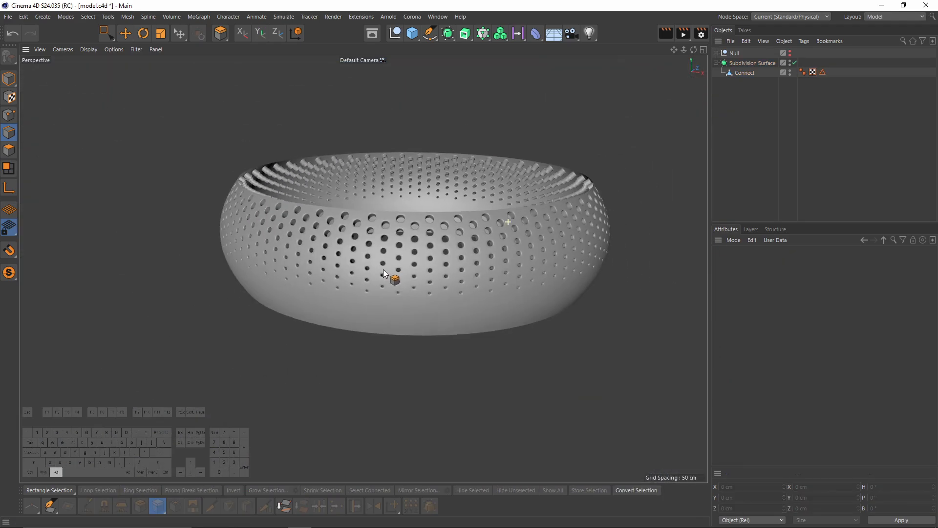
{"action": "left_click_drag", "start_coordinate": [481, 271], "coordinate": [489, 244], "text": "alt"}
{"action": "right_click_drag", "start_coordinate": [499, 216], "coordinate": [594, 196], "text": "alt"}
{"action": "left_click", "coordinate": [823, 72]}
{"action": "left_click", "coordinate": [843, 131]}
{"action": "right_click_drag", "start_coordinate": [454, 193], "coordinate": [379, 196], "text": "alt"}
{"action": "left_click_drag", "start_coordinate": [445, 232], "coordinate": [385, 260], "text": "alt"}
{"action": "right_click_drag", "start_coordinate": [385, 259], "coordinate": [393, 302], "text": "alt"}
{"action": "left_click_drag", "start_coordinate": [393, 301], "coordinate": [389, 290], "text": "alt"}
{"action": "right_click_drag", "start_coordinate": [389, 290], "coordinate": [368, 215], "text": "alt"}
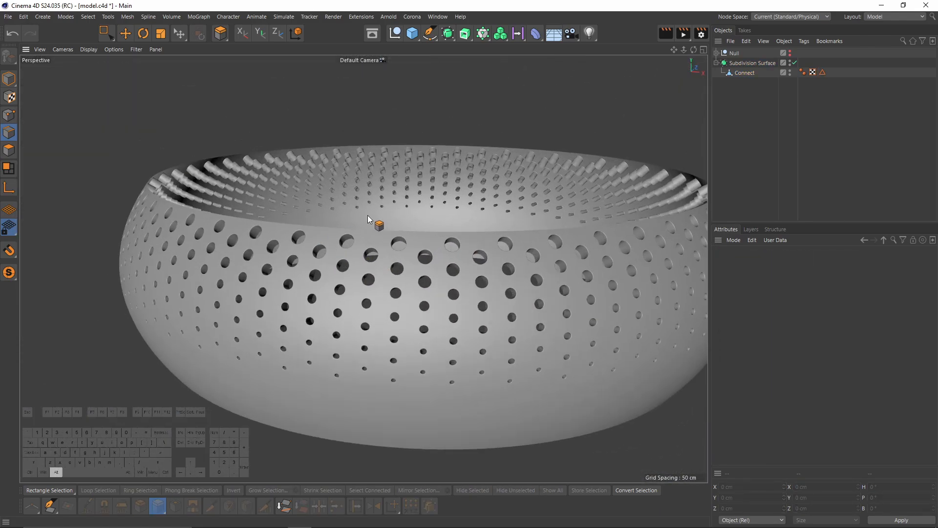
Select the shell's upper border edge loop and extrude it inward by scaling it to 366.23 cm across.
{"action": "left_click", "coordinate": [745, 73]}
{"action": "key", "text": "e"}
{"action": "left_click_drag", "start_coordinate": [242, 233], "coordinate": [250, 240], "text": "alt"}
{"action": "key", "text": "q"}
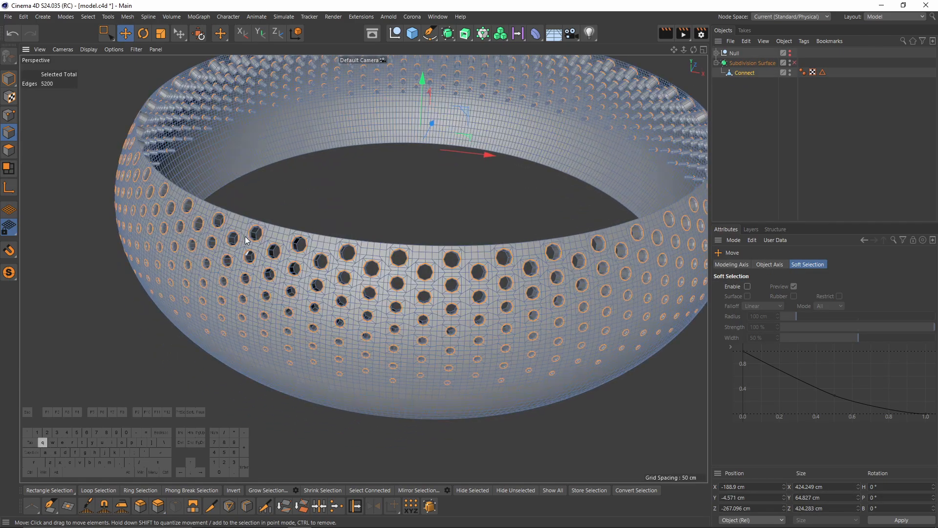
{"action": "right_click_drag", "start_coordinate": [250, 239], "coordinate": [236, 216], "text": "alt"}
{"action": "double_click", "coordinate": [235, 211]}
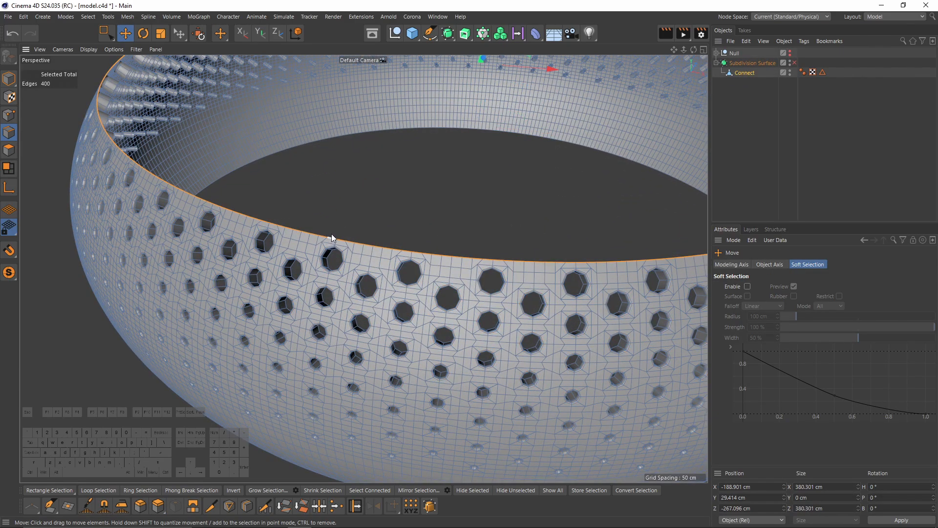
{"action": "key", "text": "t"}
{"action": "right_click_drag", "start_coordinate": [402, 146], "coordinate": [377, 171], "text": "alt"}
{"action": "left_click_drag", "start_coordinate": [311, 274], "coordinate": [458, 216], "text": "alt"}
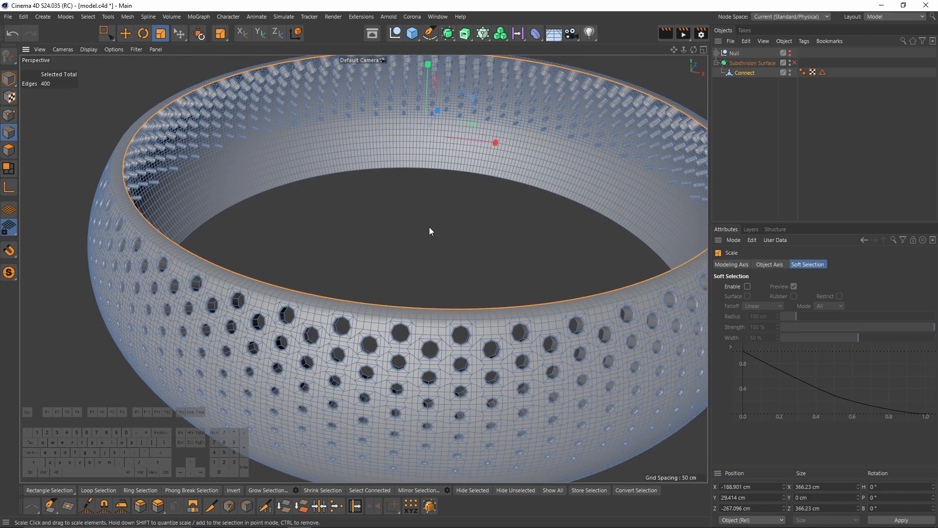
Add a loop cut around the upper rim beside the fold of its inward lip and preview it smoothed.
{"action": "right_click_drag", "start_coordinate": [228, 282], "coordinate": [244, 226], "text": "alt"}
{"action": "key", "text": "k"}
{"action": "key", "text": "l"}
{"action": "key", "text": "q"}
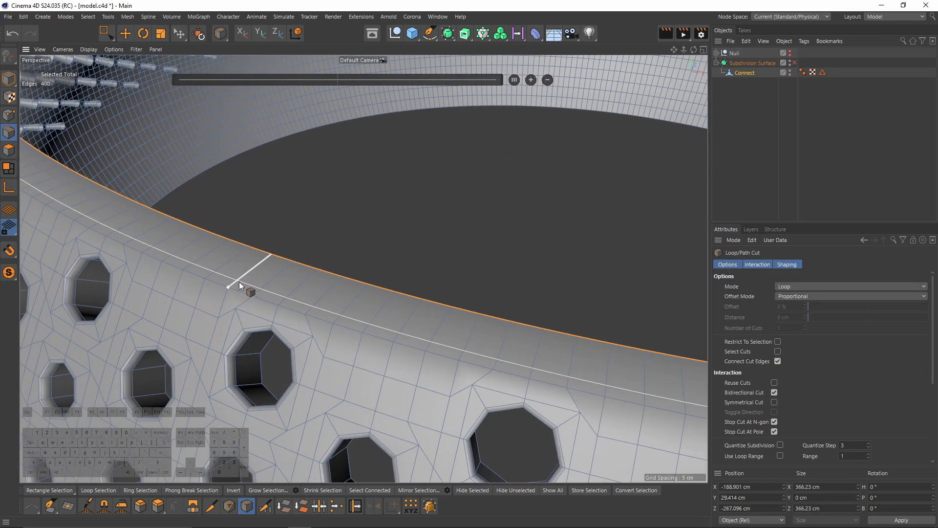
{"action": "left_click", "coordinate": [239, 281]}
{"action": "left_click", "coordinate": [875, 123]}
{"action": "right_click_drag", "start_coordinate": [419, 245], "coordinate": [337, 292], "text": "alt"}
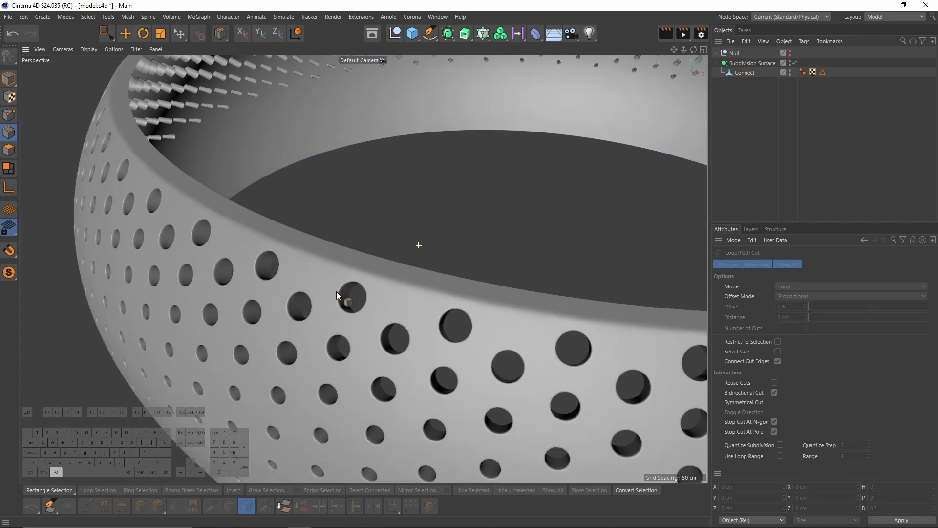
{"action": "left_click_drag", "start_coordinate": [454, 222], "coordinate": [418, 254], "text": "alt"}
{"action": "right_click_drag", "start_coordinate": [418, 254], "coordinate": [424, 265], "text": "alt"}
Undo the latest actions and extrude the shell's lower border edge loop inward to 363.948 cm across.
{"action": "key", "text": "ctrl+z"}
{"action": "key", "text": "ctrl+z"}
{"action": "key", "text": "ctrl+z"}
{"action": "key", "text": "ctrl+z"}
{"action": "key", "text": "ctrl+z"}
{"action": "key", "text": "ctrl+z"}
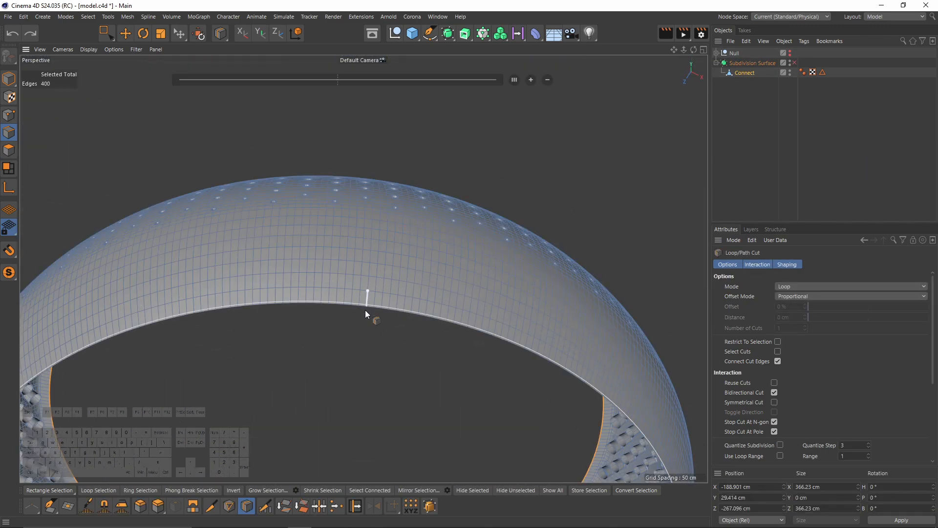
{"action": "left_click_drag", "start_coordinate": [511, 382], "coordinate": [482, 376], "text": "ctrl"}
Add a loop cut at 85.01% across the lower rim's inward lip, close to its outer fold.
{"action": "key", "text": "k"}
{"action": "key", "text": "l"}
{"action": "scroll", "coordinate": [372, 315], "scroll_direction": "up", "scroll_amount": 4}
{"action": "left_click", "coordinate": [377, 304]}
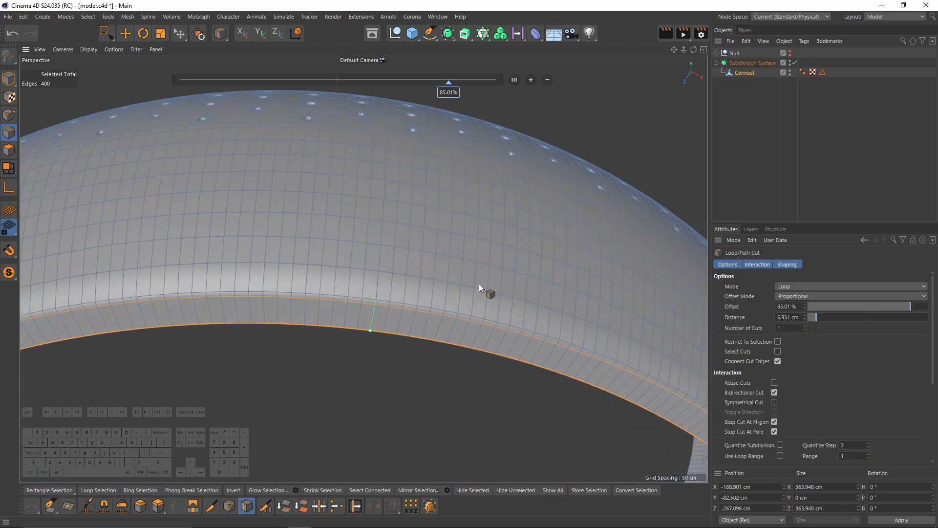
{"action": "left_click_drag", "start_coordinate": [434, 216], "coordinate": [430, 280], "text": "alt"}
{"action": "key", "text": "q"}
{"action": "key", "text": "ctrl+shift+a"}
Centre the perforated shell's axis on all of its points with Axis Center.
{"action": "left_click_drag", "start_coordinate": [417, 207], "coordinate": [439, 317], "text": "alt"}
{"action": "middle_click_drag", "start_coordinate": [472, 208], "coordinate": [479, 374], "text": "alt"}
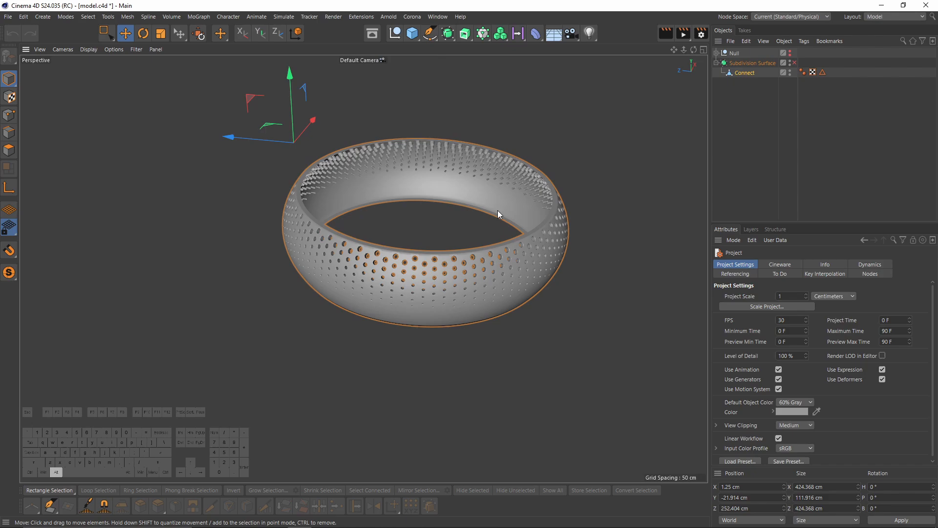
{"action": "middle_click_drag", "start_coordinate": [400, 167], "coordinate": [359, 210], "text": "alt"}
{"action": "right_click_drag", "start_coordinate": [358, 209], "coordinate": [342, 195], "text": "alt"}
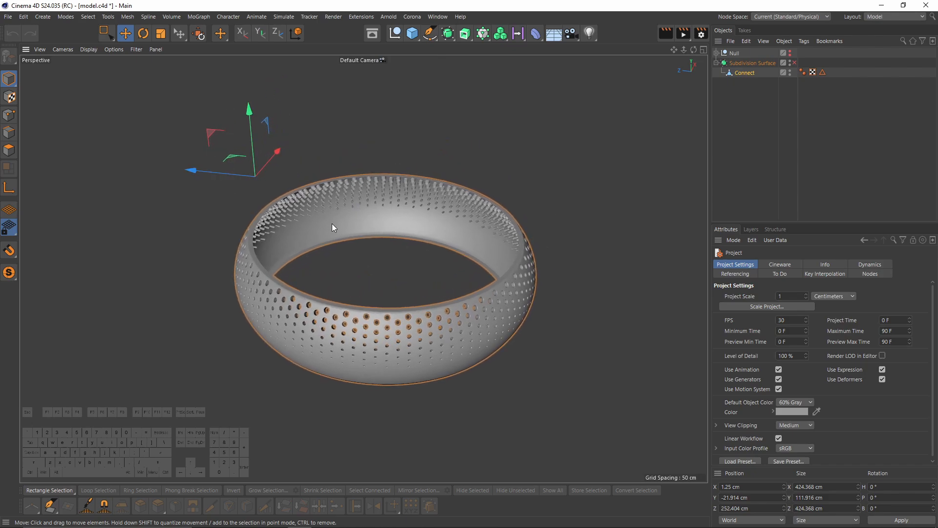
{"action": "left_click_drag", "start_coordinate": [333, 227], "coordinate": [400, 262], "text": "alt"}
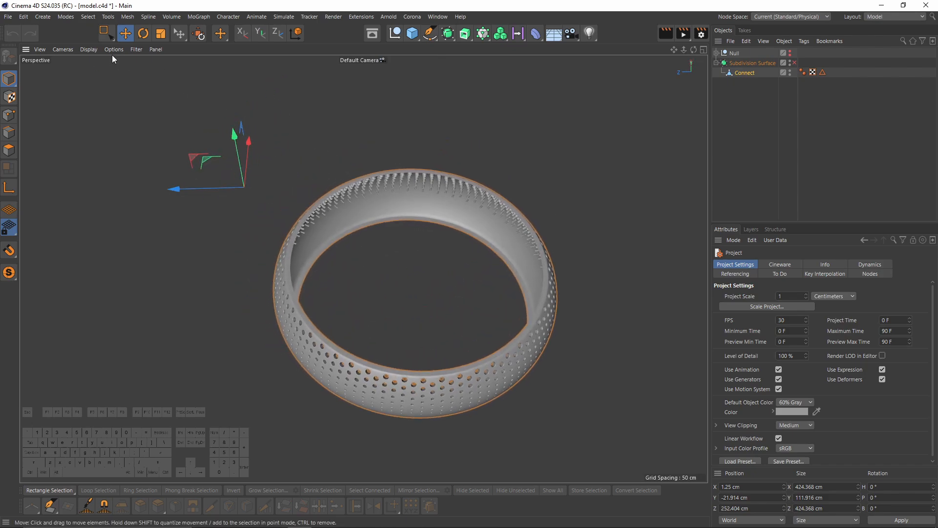
{"action": "left_click", "coordinate": [85, 18]}
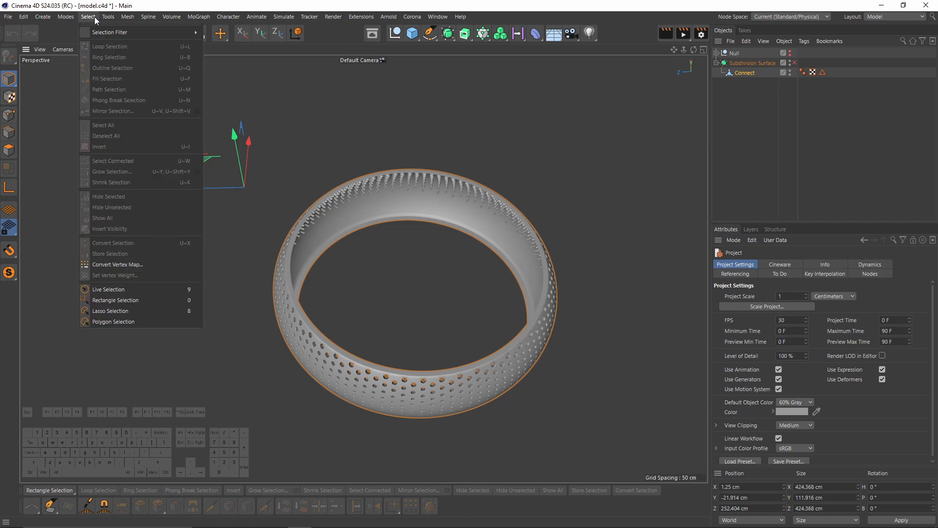
{"action": "mouse_move", "coordinate": [192, 227]}
{"action": "left_click", "coordinate": [245, 230]}
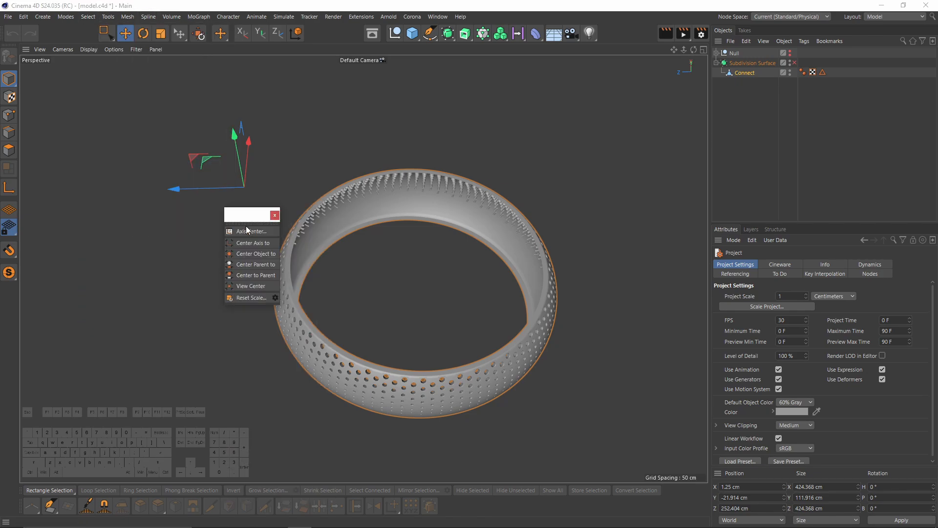
{"action": "left_click", "coordinate": [308, 366]}
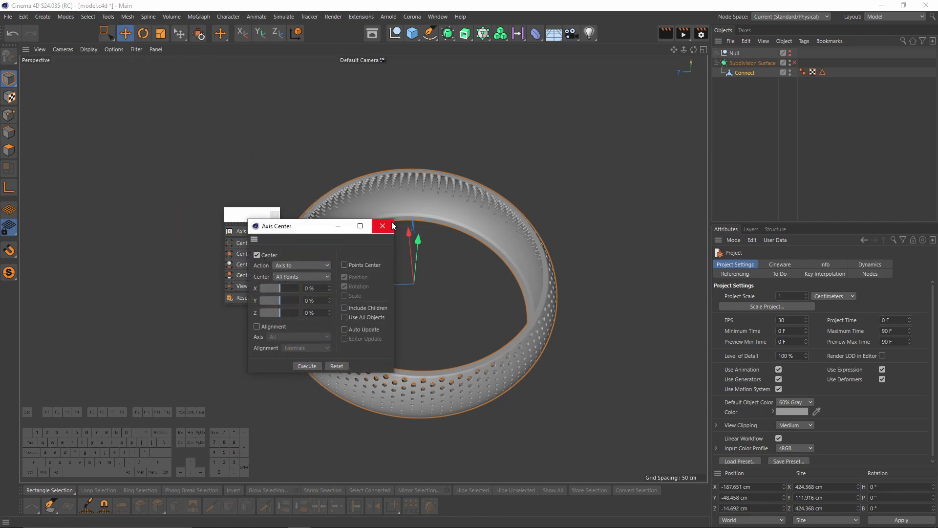
{"action": "left_click", "coordinate": [390, 222]}
Move the shell to the world origin by setting its X, Y and Z positions to 0.
{"action": "left_click_drag", "start_coordinate": [448, 288], "coordinate": [425, 266], "text": "alt"}
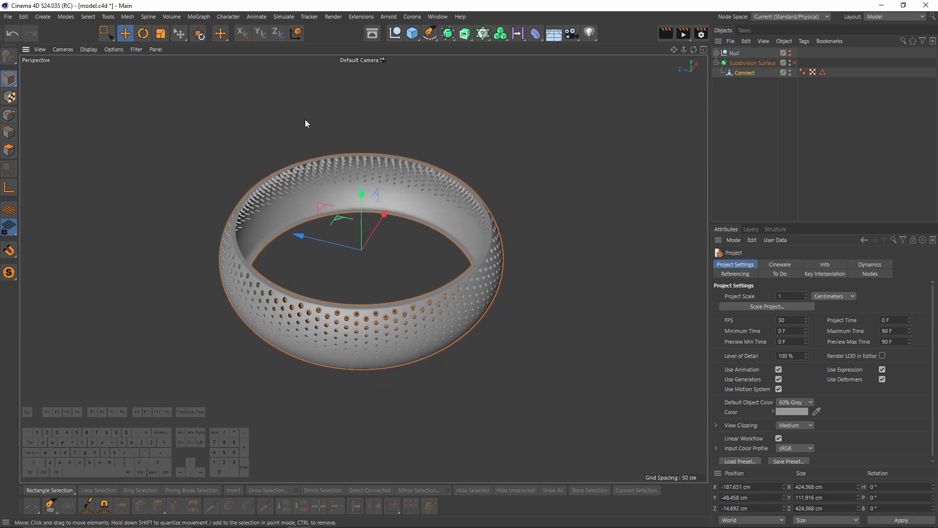
{"action": "left_click", "coordinate": [750, 508]}
{"action": "type", "text": "0"}
{"action": "left_click", "coordinate": [750, 498]}
{"action": "type", "text": "0"}
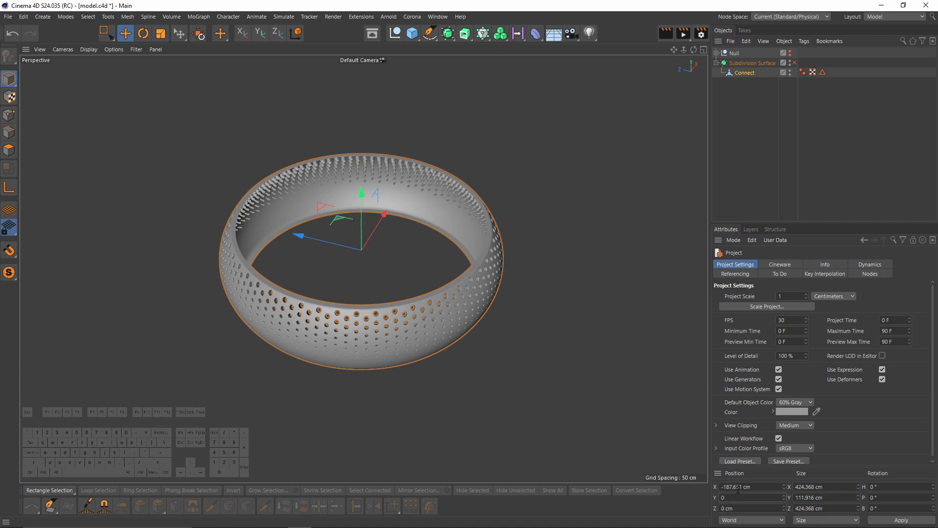
{"action": "left_click", "coordinate": [737, 487]}
{"action": "type", "text": "0"}
{"action": "key", "text": "Return"}
Show the grid in the perspective viewport and check the shell's placement on it.
{"action": "left_click", "coordinate": [137, 49]}
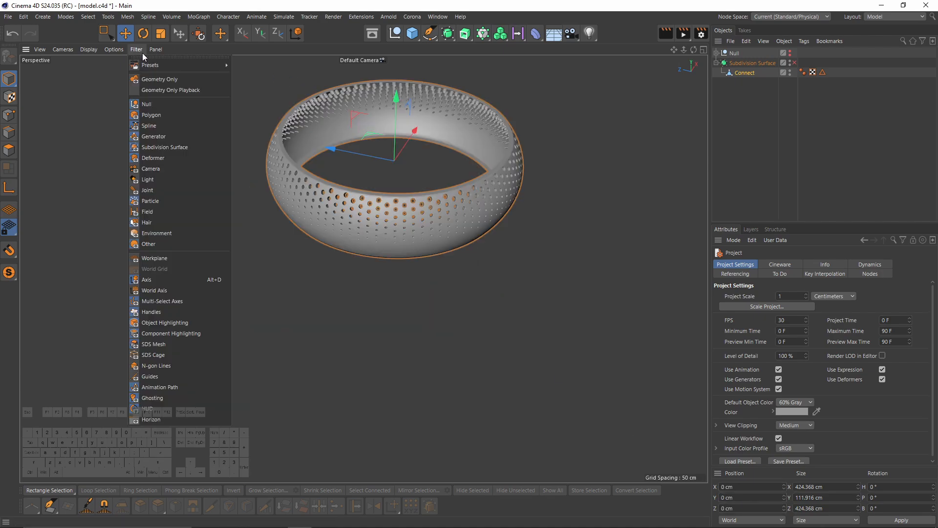
{"action": "left_click", "coordinate": [158, 270]}
{"action": "left_click_drag", "start_coordinate": [412, 230], "coordinate": [263, 386], "text": "alt"}
{"action": "left_click_drag", "start_coordinate": [498, 162], "coordinate": [304, 266], "text": "alt"}
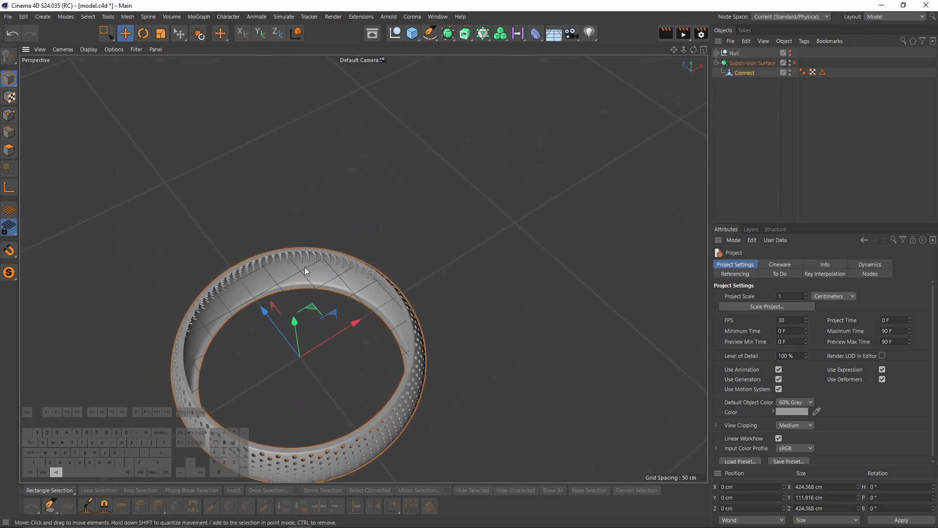
{"action": "left_click_drag", "start_coordinate": [337, 327], "coordinate": [306, 196], "text": "alt"}
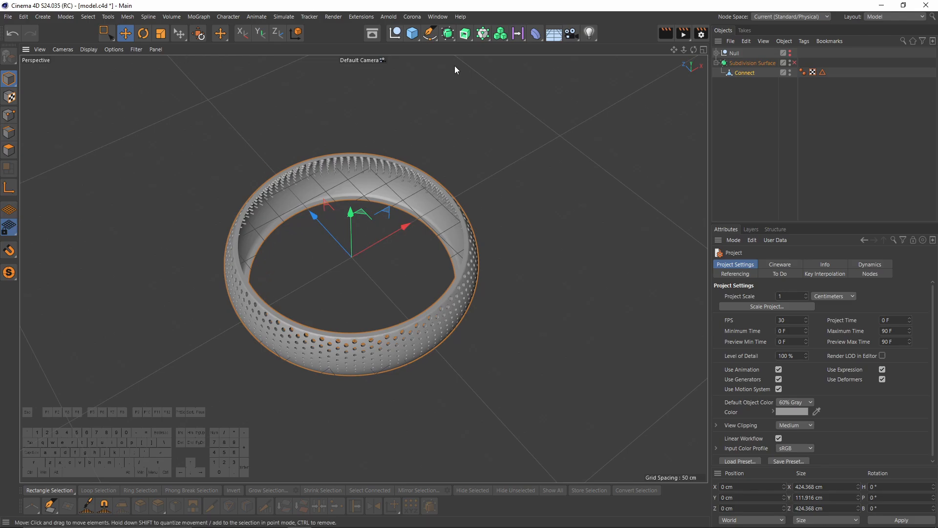
Extrude the shell's upper border edge loop inward by scaling it to 144.294 cm across.
{"action": "left_click", "coordinate": [416, 34]}
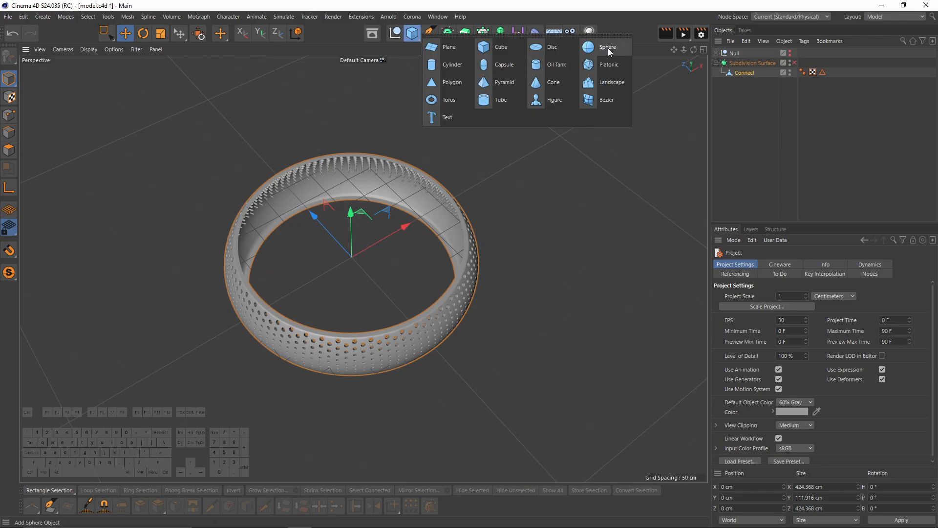
{"action": "left_click_drag", "start_coordinate": [257, 227], "coordinate": [326, 123], "text": "alt"}
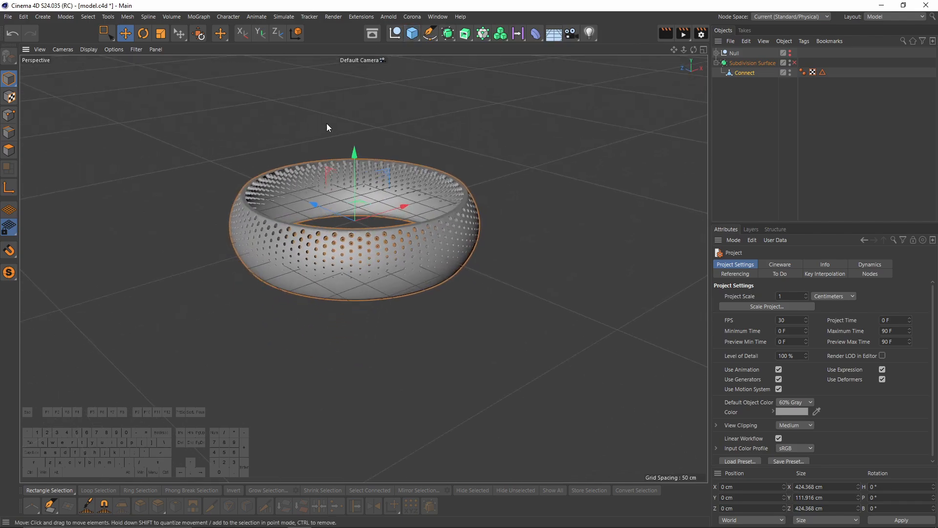
{"action": "left_click", "coordinate": [744, 73]}
{"action": "scroll", "coordinate": [142, 192], "scroll_direction": "up", "scroll_amount": 2}
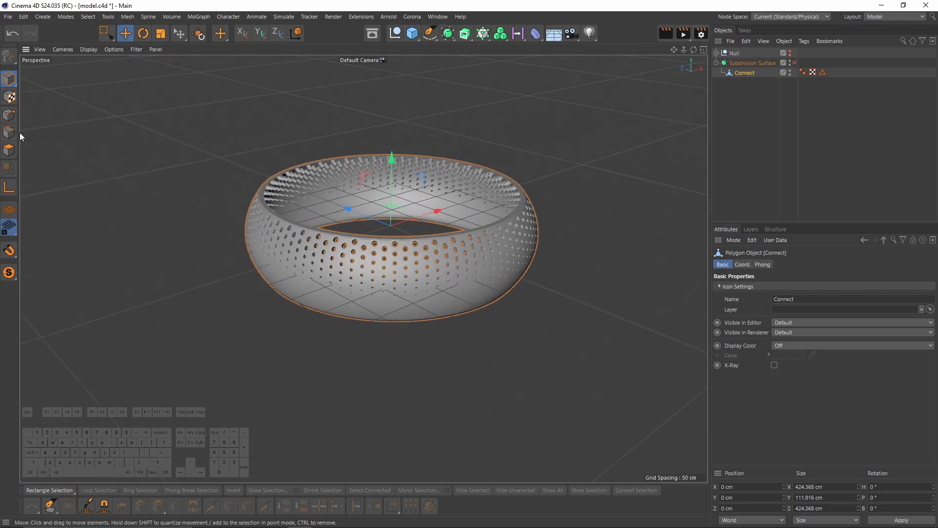
{"action": "left_click", "coordinate": [9, 133]}
{"action": "left_click_drag", "start_coordinate": [368, 206], "coordinate": [368, 255], "text": "alt"}
{"action": "scroll", "coordinate": [368, 254], "scroll_direction": "up", "scroll_amount": 3}
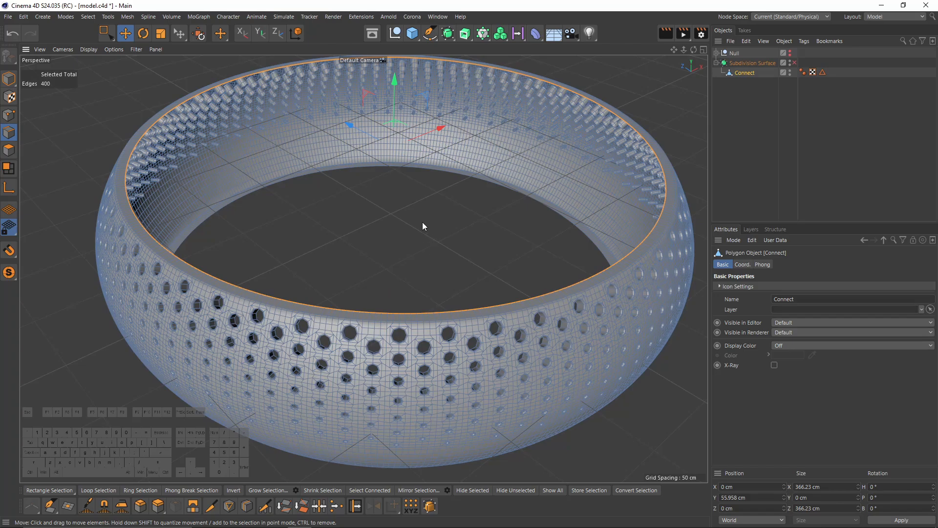
{"action": "key", "text": "t"}
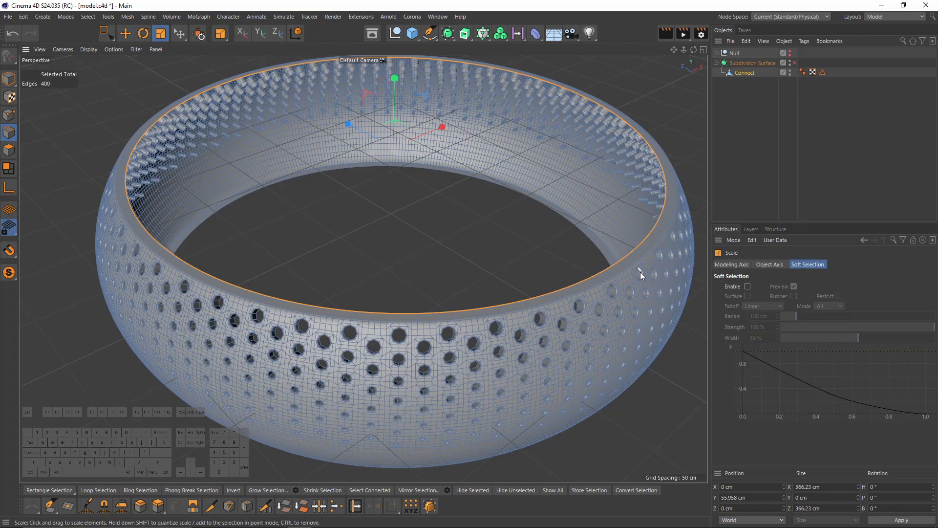
{"action": "left_click_drag", "start_coordinate": [640, 272], "coordinate": [351, 266], "text": "ctrl"}
Collapse the extruded border loop into a centre point and inspect the flat cap's points from above.
{"action": "key", "text": "u"}
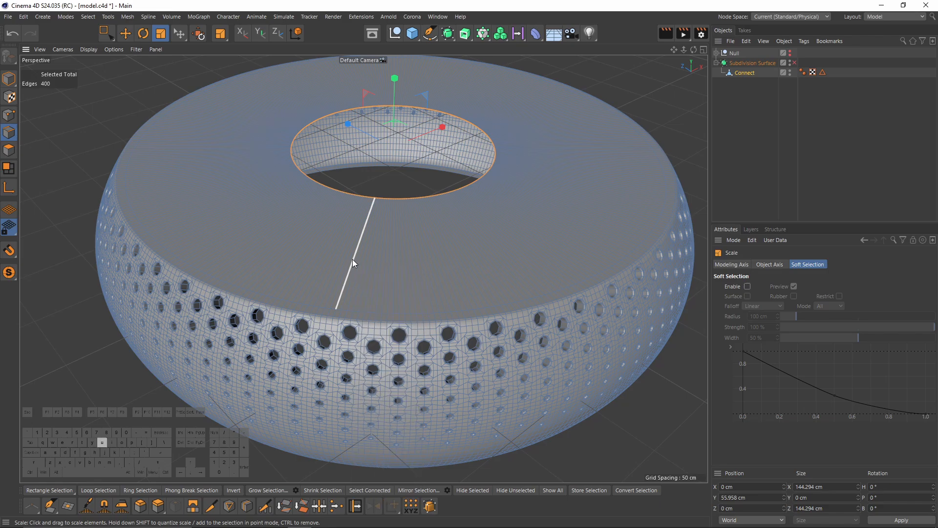
{"action": "key", "text": "c"}
{"action": "scroll", "coordinate": [359, 253], "scroll_direction": "up", "scroll_amount": 3}
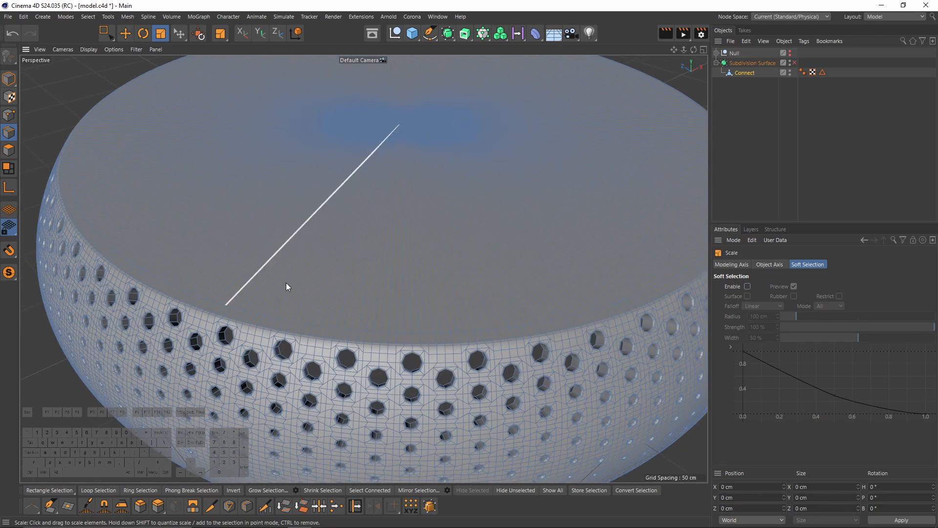
{"action": "left_click", "coordinate": [9, 115]}
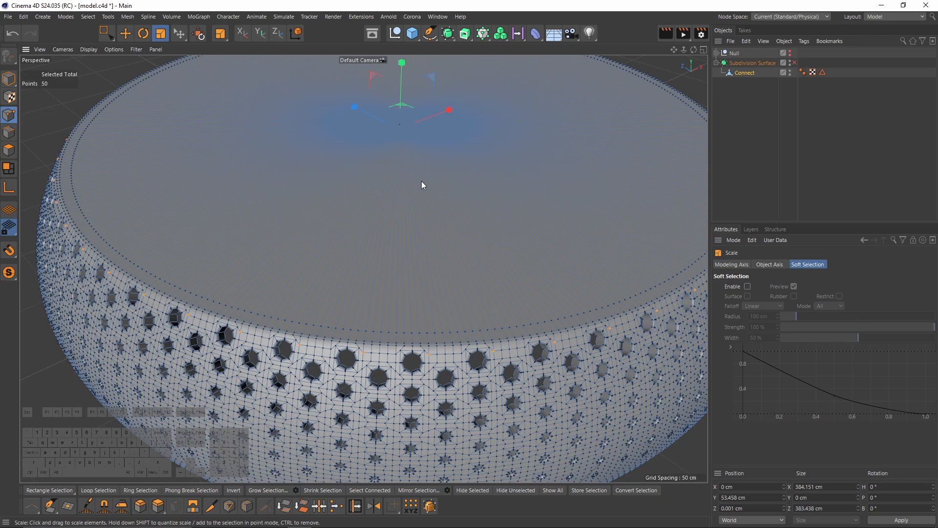
{"action": "middle_click_drag", "start_coordinate": [416, 179], "coordinate": [392, 233], "text": "alt"}
{"action": "left_click_drag", "start_coordinate": [391, 233], "coordinate": [391, 327], "text": "alt"}
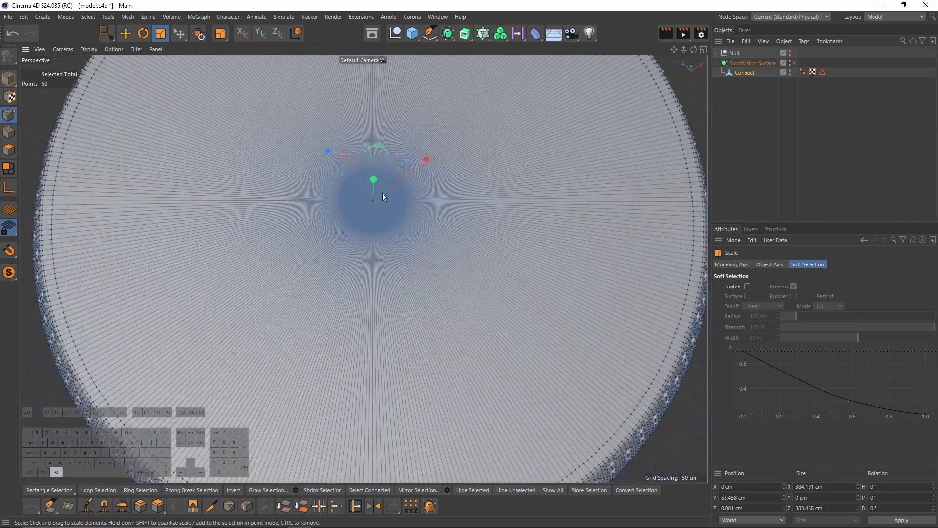
{"action": "right_click_drag", "start_coordinate": [382, 192], "coordinate": [432, 219], "text": "alt"}
{"action": "mouse_move", "coordinate": [432, 219]}
{"action": "left_mouse_down", "text": "alt"}
{"action": "mouse_move", "coordinate": [418, 287]}
{"action": "mouse_move", "coordinate": [432, 234]}
{"action": "left_mouse_up", "text": "alt"}
Undo the collapse and the inward extrusion of the upper border, and deselect the shell.
{"action": "key", "text": "ctrl+z"}
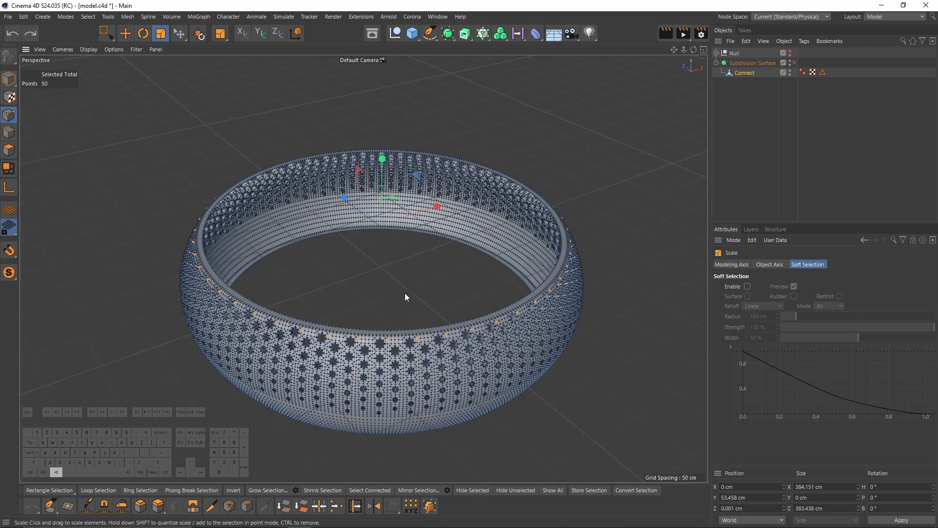
{"action": "right_click_drag", "start_coordinate": [405, 292], "coordinate": [622, 207], "text": "alt"}
{"action": "left_click", "coordinate": [738, 95]}
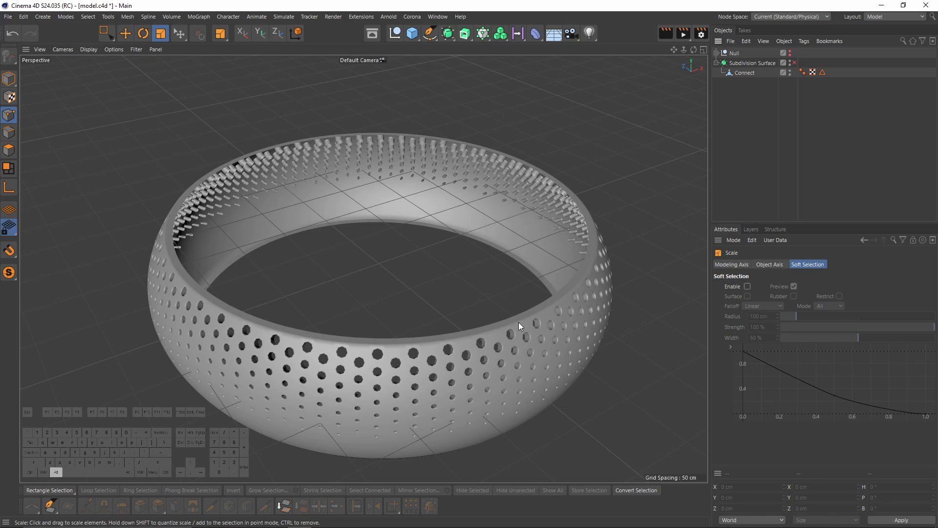
{"action": "left_click_drag", "start_coordinate": [518, 322], "coordinate": [515, 298], "text": "alt"}
Add a sphere at the centre of the shell and display the models shaded with mesh lines.
{"action": "left_click", "coordinate": [413, 33]}
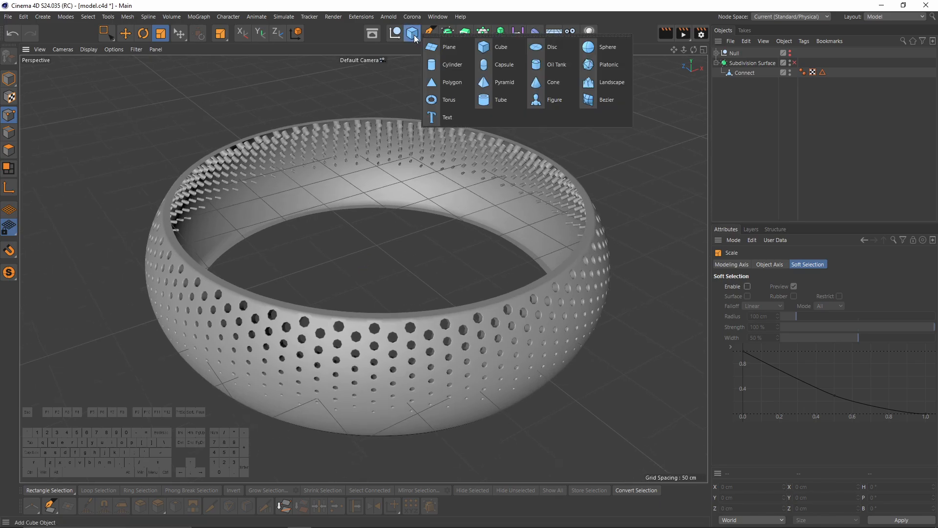
{"action": "left_click", "coordinate": [594, 48]}
{"action": "left_click_drag", "start_coordinate": [389, 210], "coordinate": [396, 234], "text": "alt"}
{"action": "key", "text": "n"}
{"action": "key", "text": "b"}
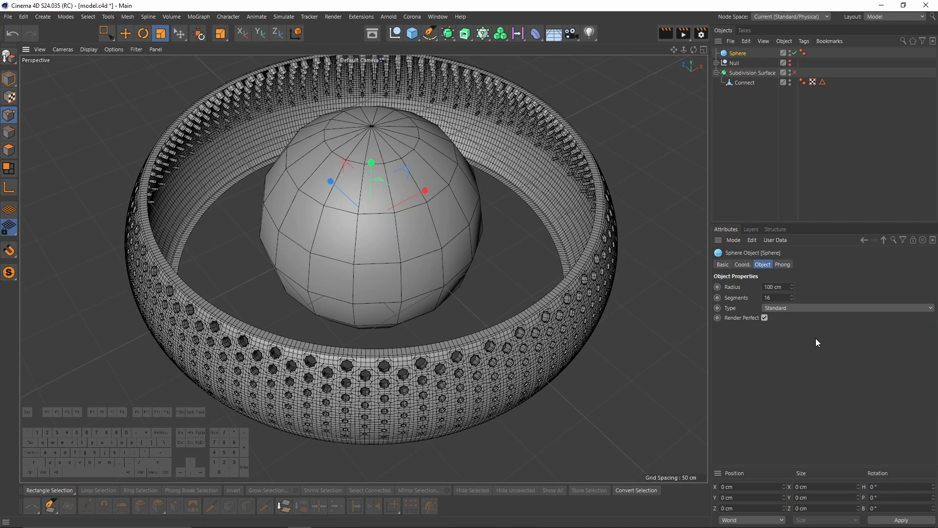
Set the sphere's type to Hexahedron with 14 segments and check its mesh from above.
{"action": "left_click", "coordinate": [809, 308]}
{"action": "left_click", "coordinate": [782, 339]}
{"action": "left_click_drag", "start_coordinate": [378, 198], "coordinate": [375, 207], "text": "alt"}
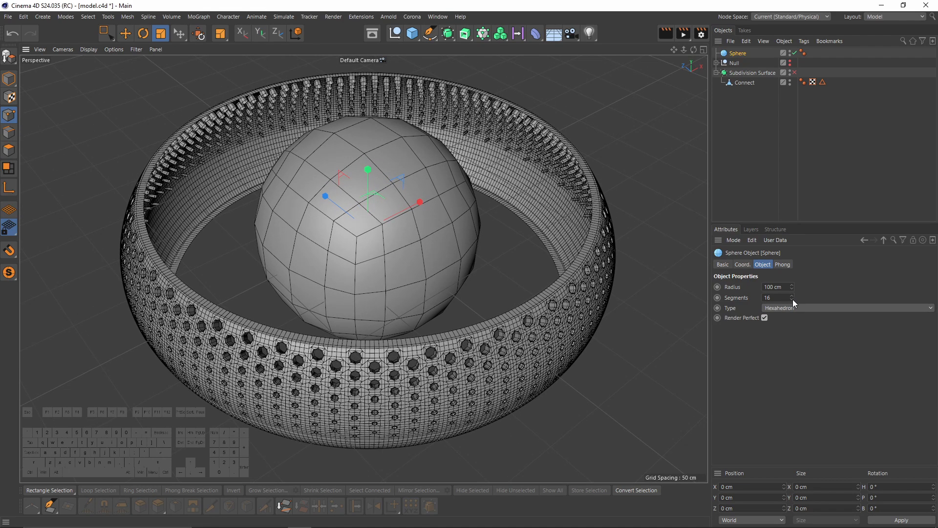
{"action": "left_click", "coordinate": [792, 299]}
{"action": "left_click", "coordinate": [792, 300]}
{"action": "left_click_drag", "start_coordinate": [442, 98], "coordinate": [426, 199], "text": "alt"}
{"action": "middle_click", "coordinate": [426, 198]}
{"action": "middle_click", "coordinate": [515, 133]}
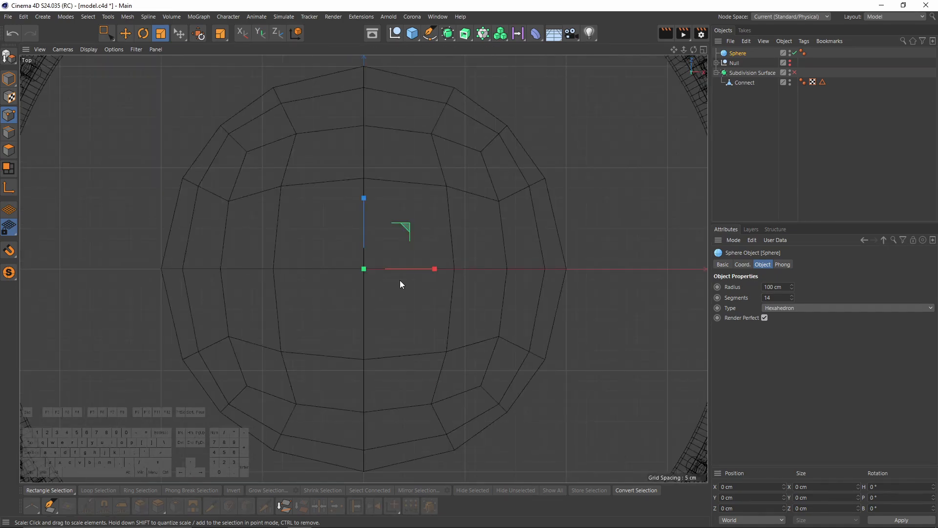
{"action": "middle_click", "coordinate": [224, 139]}
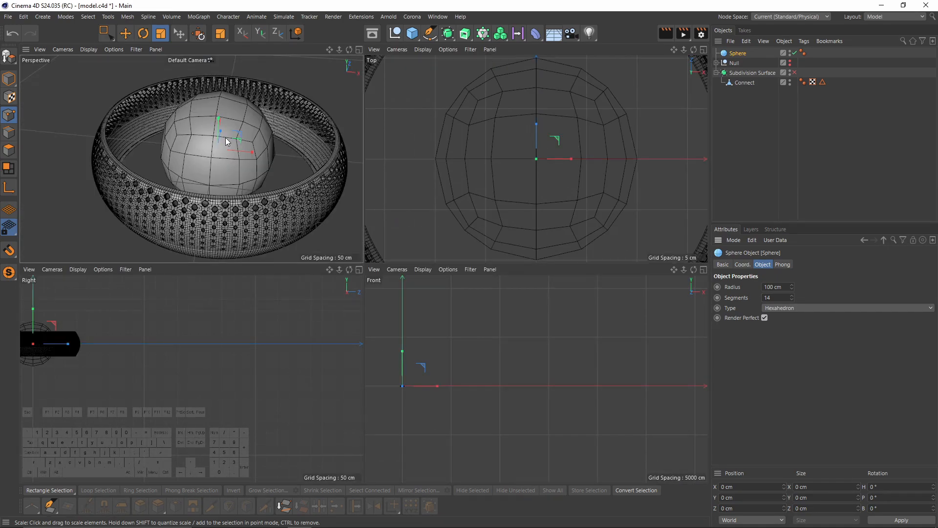
{"action": "middle_click", "coordinate": [262, 147]}
Make the sphere editable and delete the lower half beneath its horizontal middle edge loop.
{"action": "key", "text": "c"}
{"action": "left_click", "coordinate": [9, 132]}
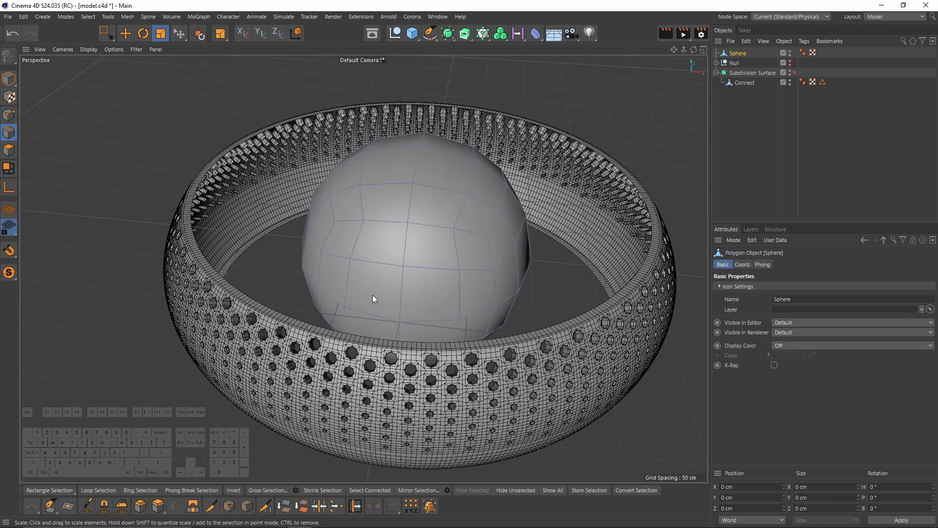
{"action": "double_click", "coordinate": [371, 309]}
{"action": "left_click_drag", "start_coordinate": [370, 309], "coordinate": [442, 251], "text": "alt"}
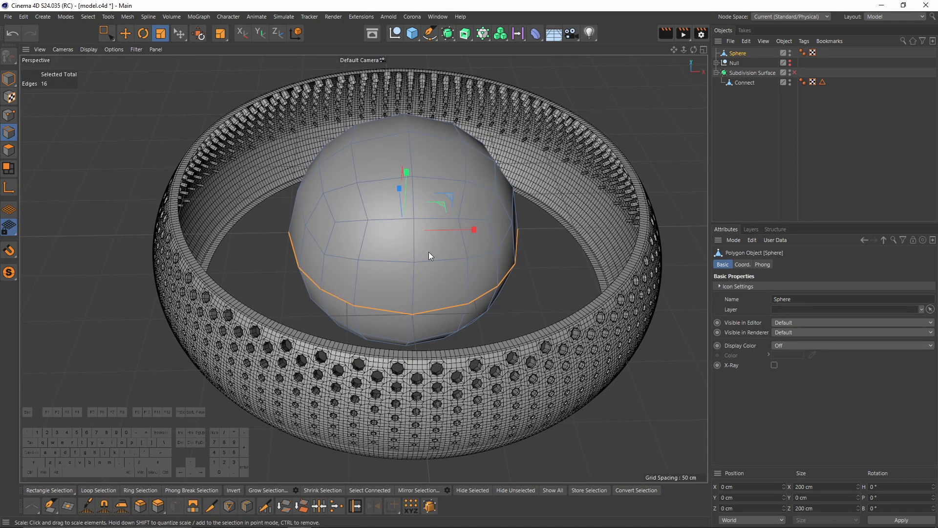
{"action": "key", "text": "u"}
{"action": "key", "text": "f"}
{"action": "left_click", "coordinate": [362, 327]}
{"action": "key", "text": "Delete"}
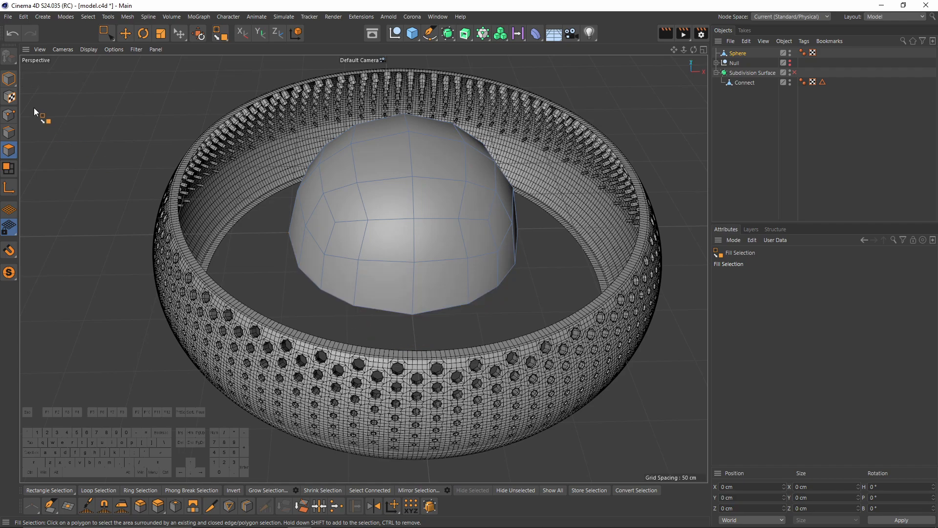
Select all points of the half sphere for scaling and frame it with the shell from above.
{"action": "left_click", "coordinate": [9, 115]}
{"action": "key", "text": "ctrl+a"}
{"action": "key", "text": "t"}
{"action": "left_click_drag", "start_coordinate": [385, 183], "coordinate": [403, 211], "text": "alt"}
{"action": "middle_click", "coordinate": [403, 212]}
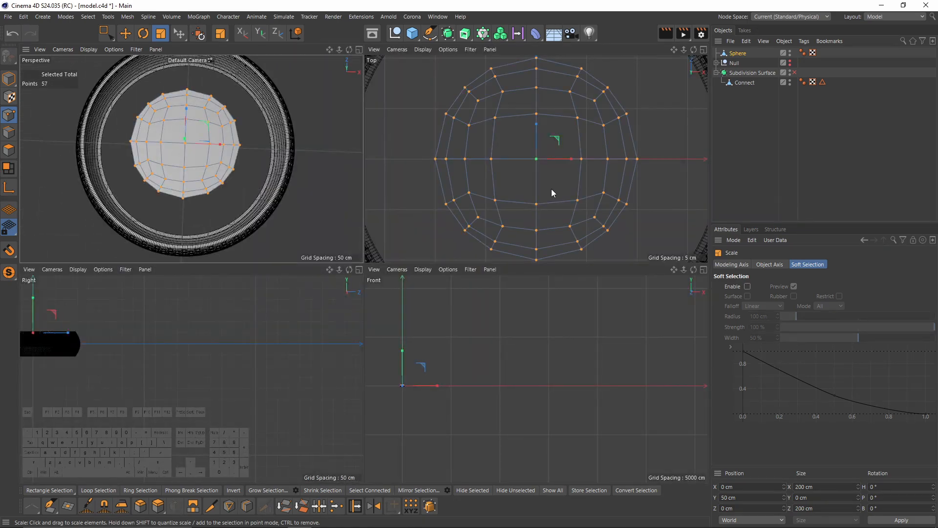
{"action": "middle_click", "coordinate": [432, 212]}
{"action": "scroll", "coordinate": [432, 215], "scroll_direction": "down", "scroll_amount": 3}
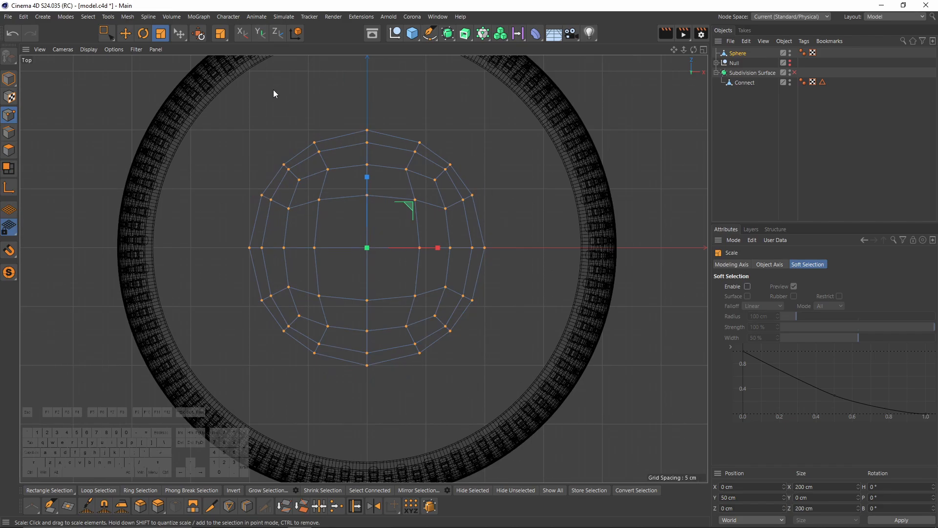
Add a disc at the centre and compare its outline with the half sphere's rim from above.
{"action": "left_click", "coordinate": [415, 33]}
{"action": "left_click", "coordinate": [545, 48]}
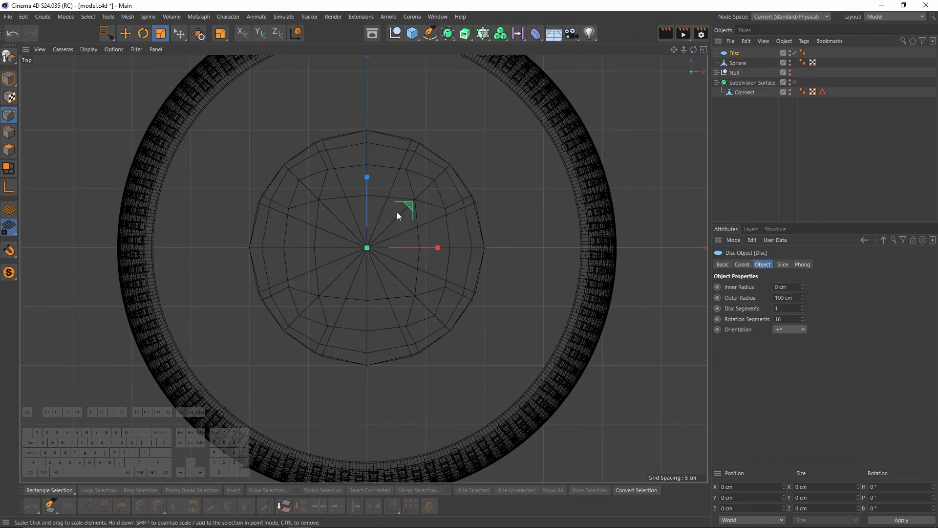
{"action": "scroll", "coordinate": [415, 143], "scroll_direction": "up", "scroll_amount": 3}
{"action": "scroll", "coordinate": [414, 143], "scroll_direction": "up", "scroll_amount": 4}
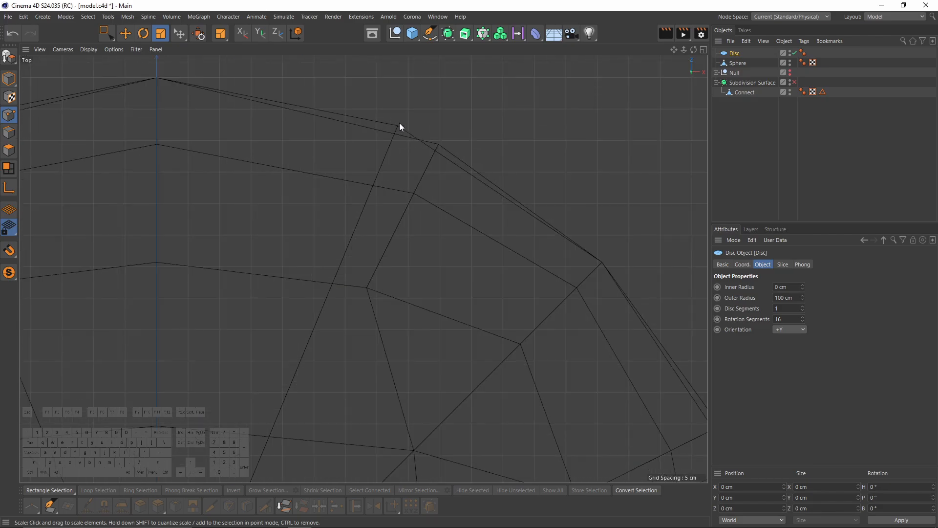
{"action": "scroll", "coordinate": [435, 160], "scroll_direction": "down", "scroll_amount": 7}
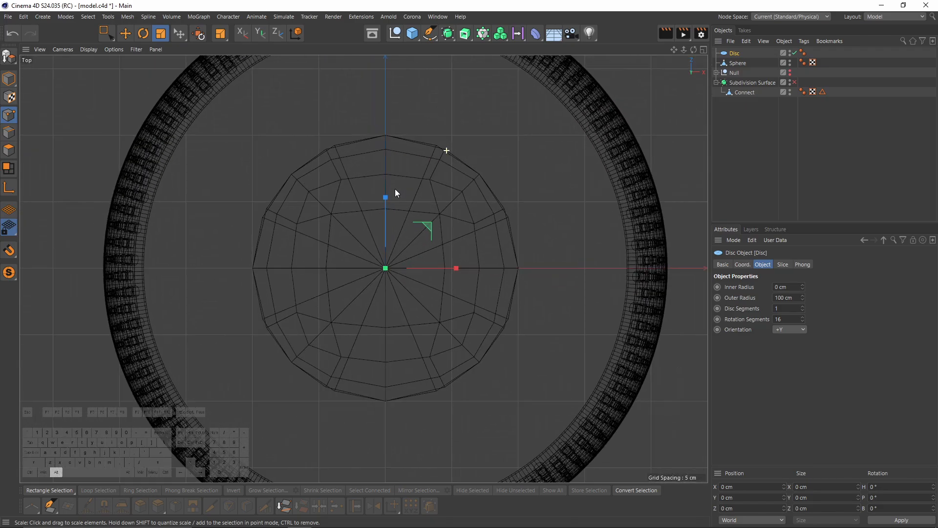
Turn on snapping and snap an upper rim point of the flattened half sphere onto the disc's outline.
{"action": "left_click", "coordinate": [736, 64]}
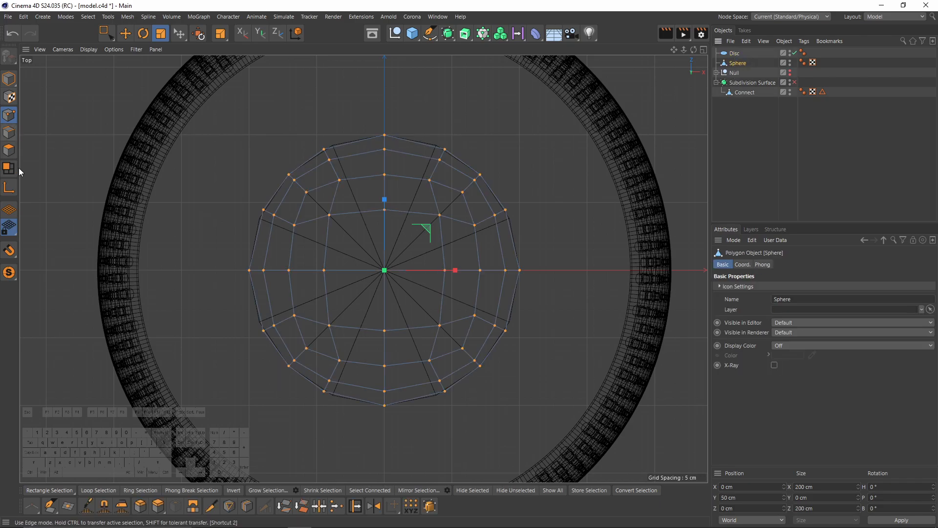
{"action": "left_click", "coordinate": [9, 252]}
{"action": "key", "text": "space"}
{"action": "scroll", "coordinate": [332, 149], "scroll_direction": "up", "scroll_amount": 5}
{"action": "key", "text": "0"}
{"action": "left_click_drag", "start_coordinate": [306, 134], "coordinate": [330, 165]}
{"action": "scroll", "coordinate": [335, 147], "scroll_direction": "up", "scroll_amount": 4}
{"action": "left_click_drag", "start_coordinate": [352, 111], "coordinate": [379, 99]}
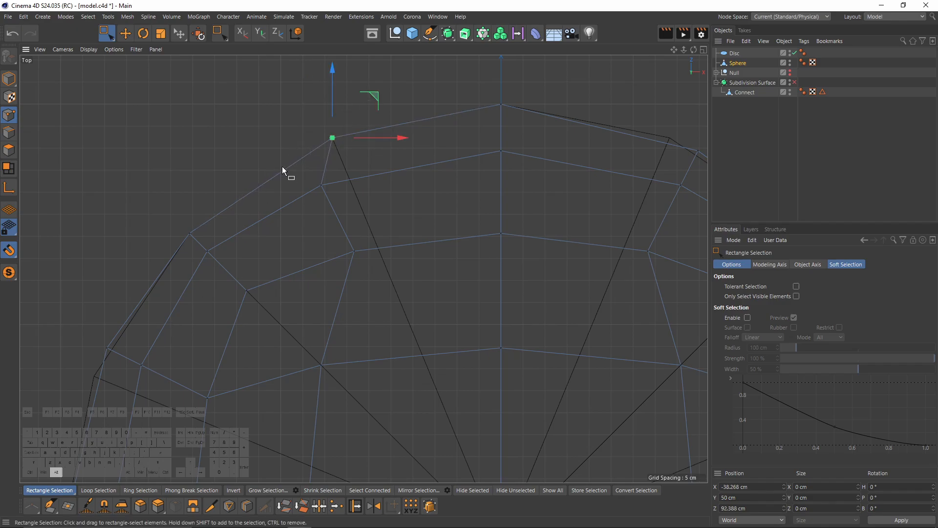
Snap the rim points along the half sphere's left side onto the corresponding corners of the disc.
{"action": "scroll", "coordinate": [220, 193], "scroll_direction": "down", "scroll_amount": 6}
{"action": "left_click_drag", "start_coordinate": [172, 222], "coordinate": [198, 248]}
{"action": "scroll", "coordinate": [230, 186], "scroll_direction": "up", "scroll_amount": 6}
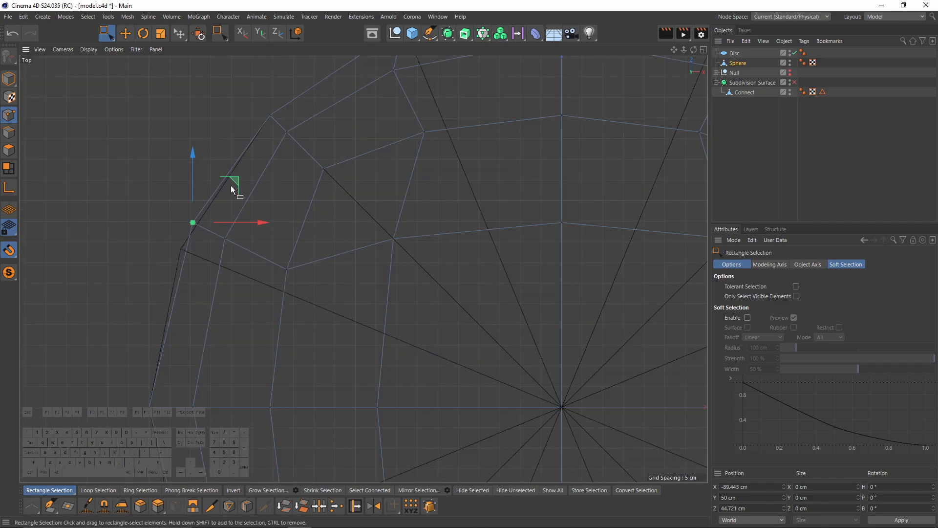
{"action": "left_click_drag", "start_coordinate": [230, 186], "coordinate": [222, 201]}
{"action": "middle_click_drag", "start_coordinate": [198, 354], "coordinate": [236, 144], "text": "alt"}
{"action": "left_click_drag", "start_coordinate": [220, 371], "coordinate": [239, 391]}
{"action": "left_click_drag", "start_coordinate": [271, 341], "coordinate": [264, 315]}
{"action": "scroll", "coordinate": [273, 293], "scroll_direction": "down", "scroll_amount": 5}
{"action": "scroll", "coordinate": [310, 342], "scroll_direction": "up", "scroll_amount": 4}
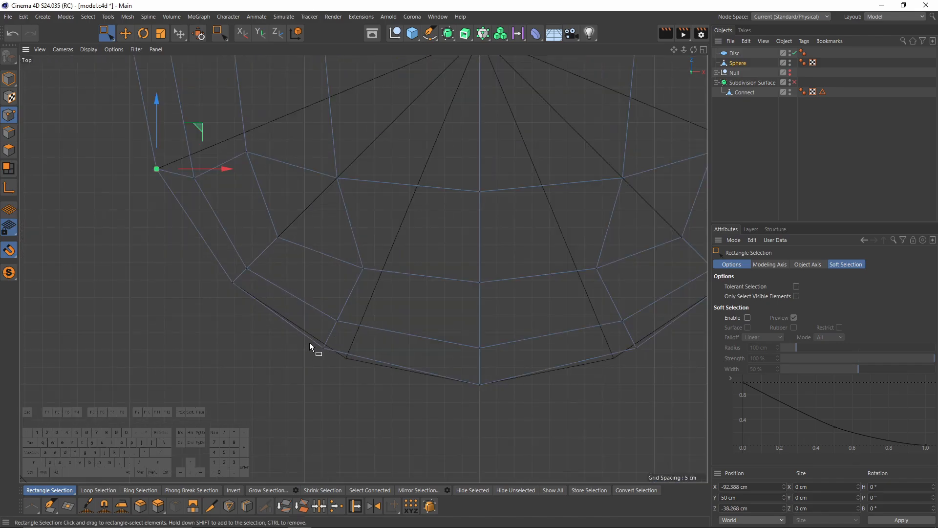
Snap the remaining misaligned rim points along the half sphere's lower and right sides onto the disc's corners.
{"action": "left_click_drag", "start_coordinate": [309, 342], "coordinate": [336, 361]}
{"action": "left_click_drag", "start_coordinate": [369, 302], "coordinate": [392, 312]}
{"action": "middle_click_drag", "start_coordinate": [592, 321], "coordinate": [440, 326], "text": "alt"}
{"action": "left_click_drag", "start_coordinate": [466, 339], "coordinate": [497, 367]}
{"action": "left_click_drag", "start_coordinate": [527, 308], "coordinate": [503, 319]}
{"action": "middle_click_drag", "start_coordinate": [607, 185], "coordinate": [441, 305], "text": "alt"}
{"action": "left_click_drag", "start_coordinate": [459, 299], "coordinate": [490, 332]}
{"action": "left_click_drag", "start_coordinate": [518, 267], "coordinate": [520, 262]}
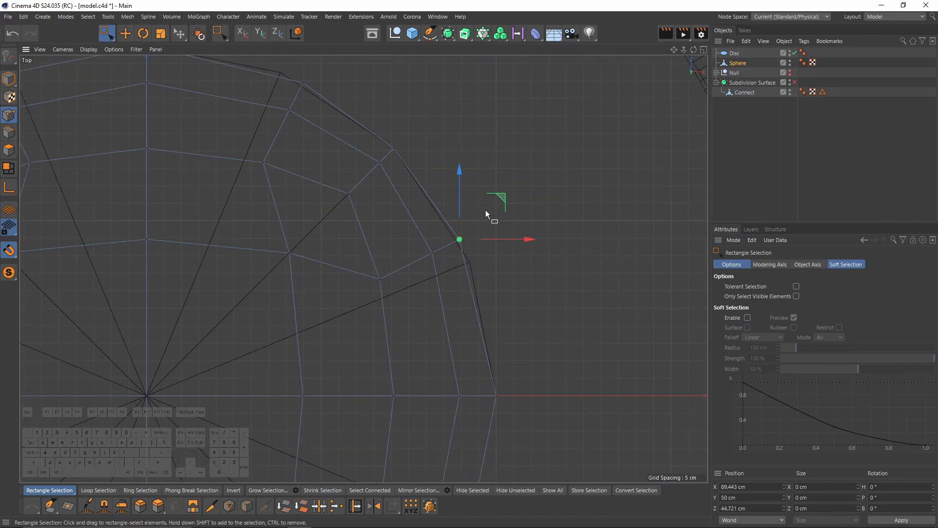
{"action": "left_click_drag", "start_coordinate": [496, 200], "coordinate": [507, 223]}
{"action": "middle_click_drag", "start_coordinate": [375, 172], "coordinate": [477, 297], "text": "alt"}
{"action": "left_click_drag", "start_coordinate": [391, 194], "coordinate": [420, 223]}
{"action": "left_click_drag", "start_coordinate": [447, 167], "coordinate": [427, 156]}
Return to the perspective view and delete the reference disc.
{"action": "key", "text": "F1"}
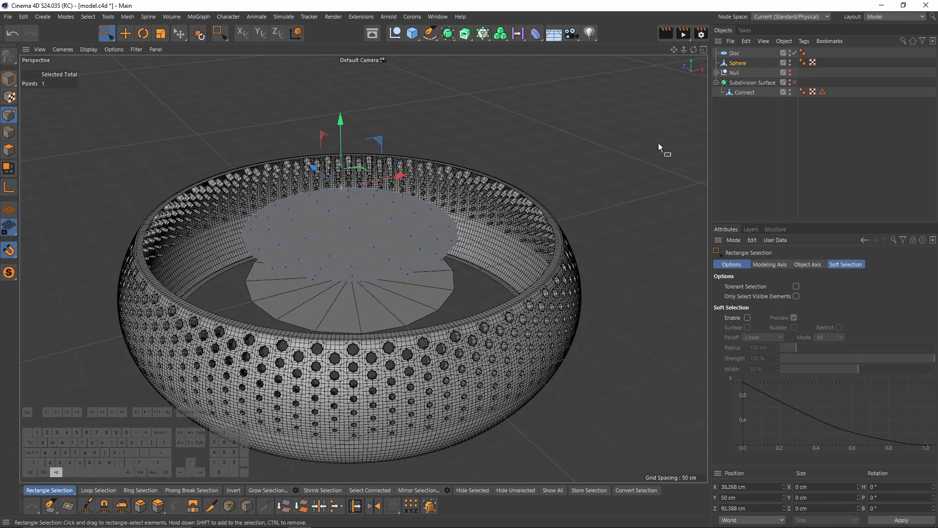
{"action": "left_click", "coordinate": [734, 54]}
{"action": "key", "text": "Delete"}
Even out the flattened sphere's mesh with a Smoothing deformer, keeping only the Current State to Object copy.
{"action": "left_click", "coordinate": [736, 54]}
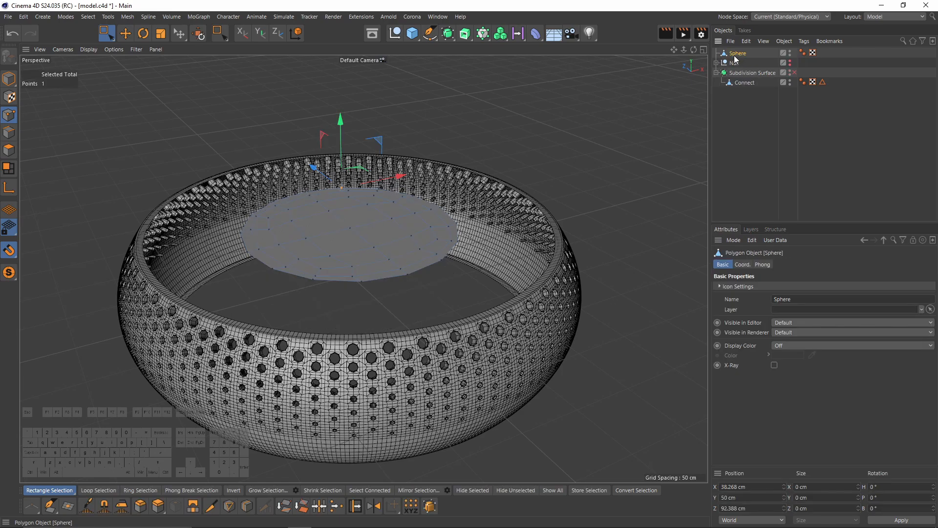
{"action": "left_click", "coordinate": [535, 33], "text": "shift"}
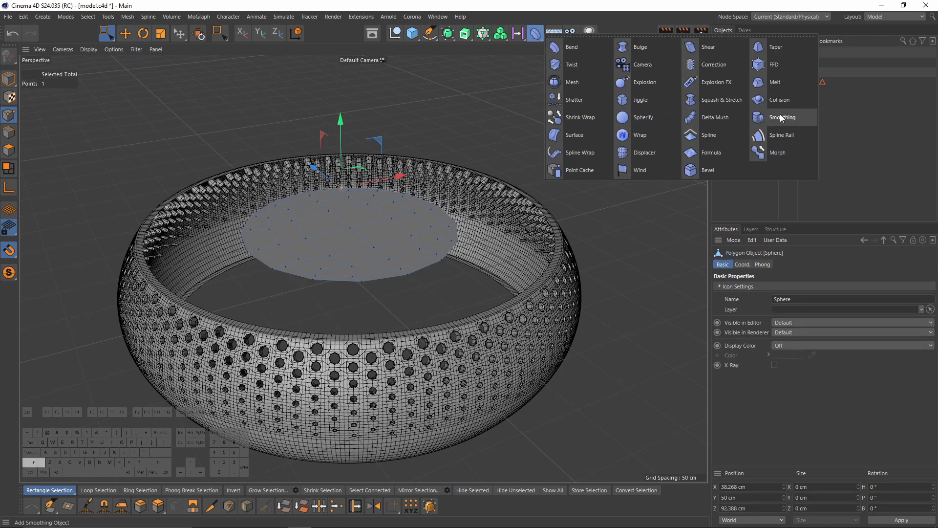
{"action": "left_click", "coordinate": [780, 115]}
{"action": "key", "text": "s"}
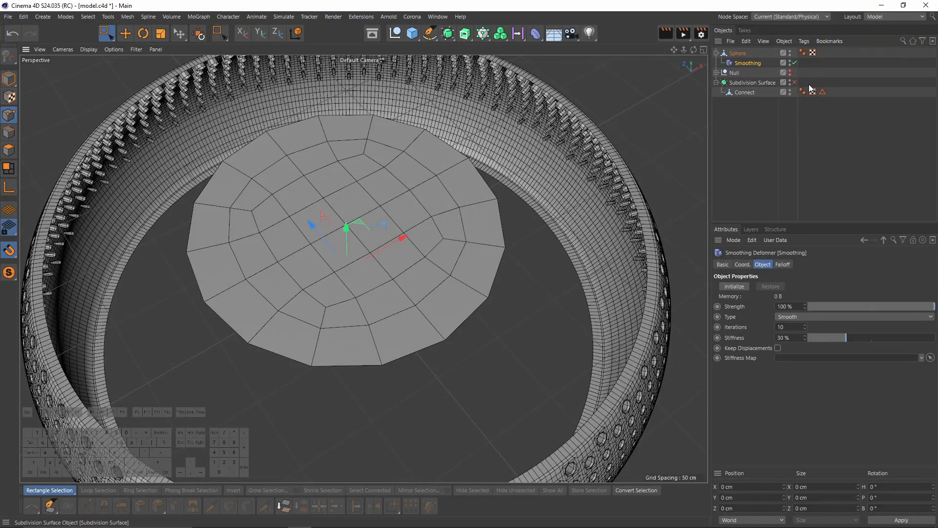
{"action": "left_click", "coordinate": [795, 63]}
{"action": "right_click", "coordinate": [747, 50]}
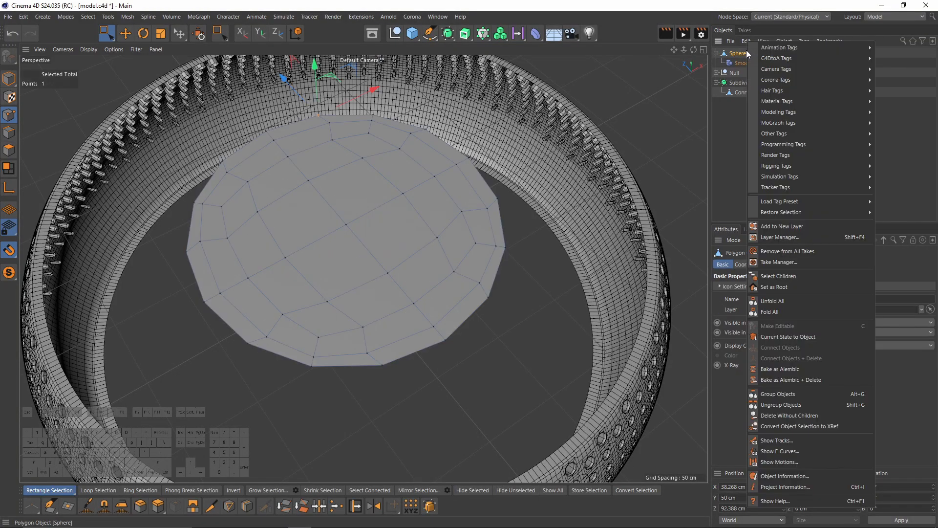
{"action": "left_click", "coordinate": [761, 335]}
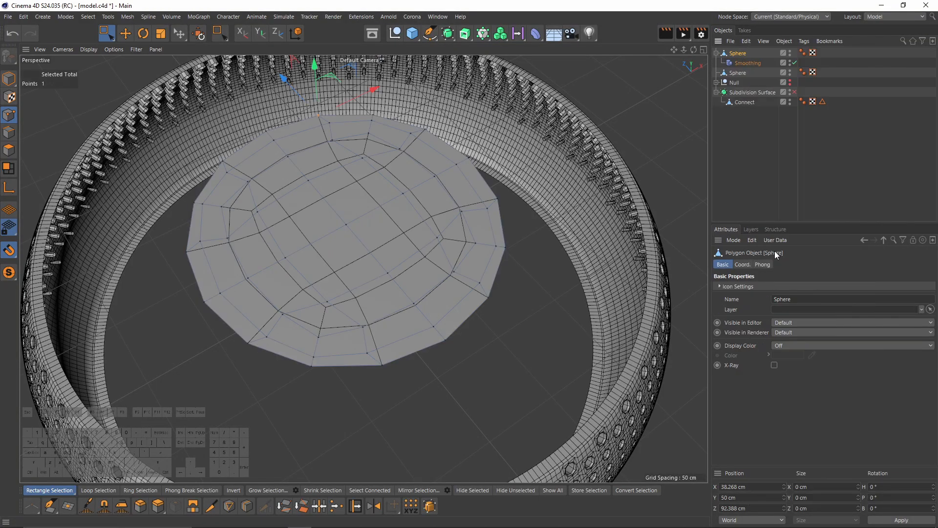
{"action": "key", "text": "Delete"}
Center the smoothed sphere's axis on all its points with Axis Center.
{"action": "left_click", "coordinate": [738, 53]}
{"action": "key", "text": "h"}
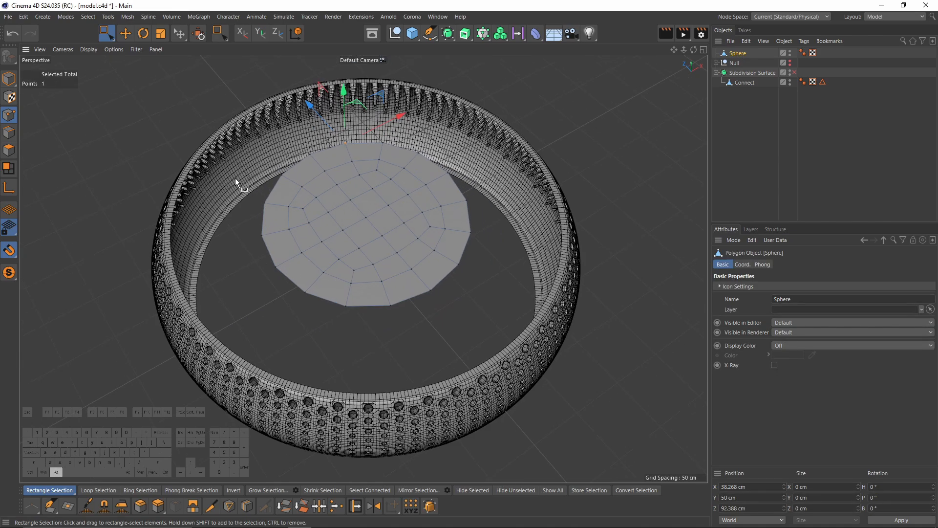
{"action": "left_click", "coordinate": [16, 81]}
{"action": "left_click_drag", "start_coordinate": [386, 215], "coordinate": [342, 210], "text": "alt"}
{"action": "left_click", "coordinate": [126, 17]}
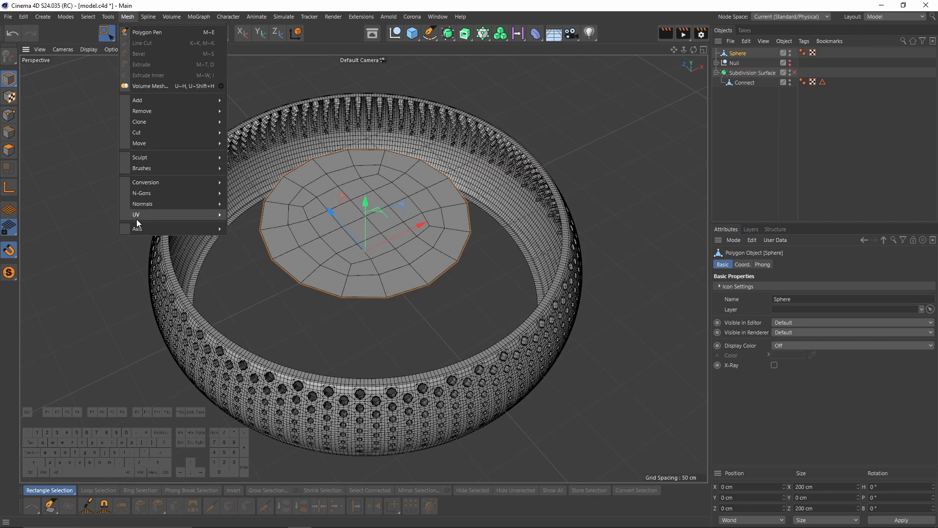
{"action": "mouse_move", "coordinate": [217, 229]}
{"action": "left_click", "coordinate": [260, 232]}
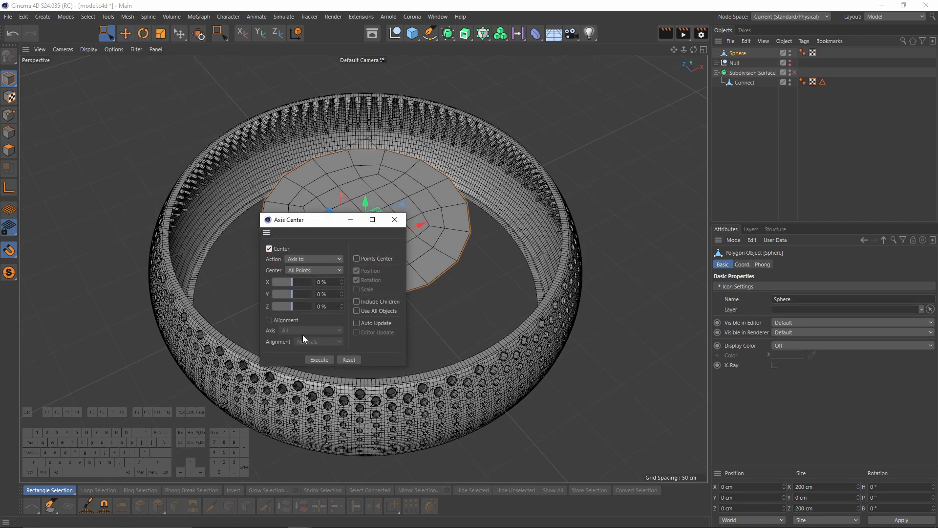
{"action": "left_click", "coordinate": [320, 358]}
{"action": "left_click", "coordinate": [398, 217]}
Scale the flat cap to about 374 cm across and raise it to about Y 59.6 cm over the shell.
{"action": "key", "text": "t"}
{"action": "mouse_move", "coordinate": [393, 301]}
{"action": "left_mouse_down"}
{"action": "mouse_move", "coordinate": [655, 268]}
{"action": "mouse_move", "coordinate": [699, 274]}
{"action": "mouse_move", "coordinate": [382, 293]}
{"action": "left_mouse_up"}
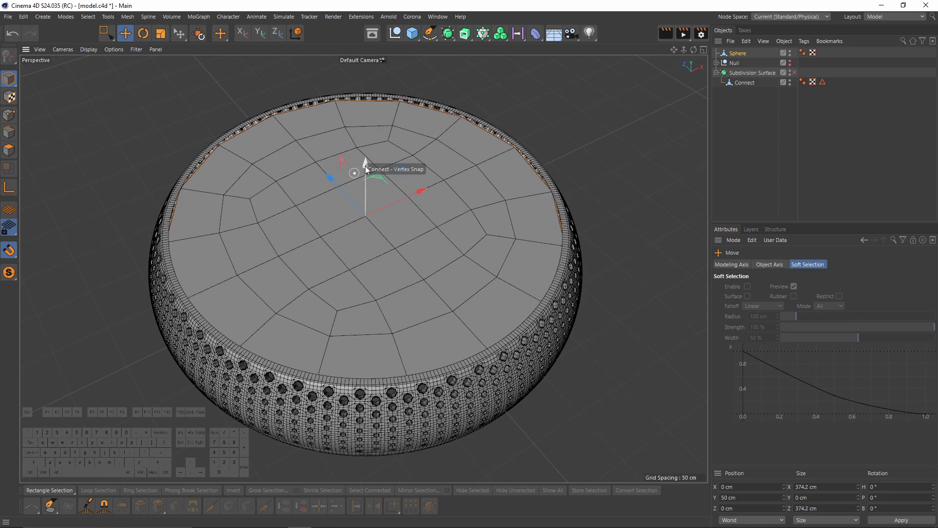
{"action": "key", "text": "e"}
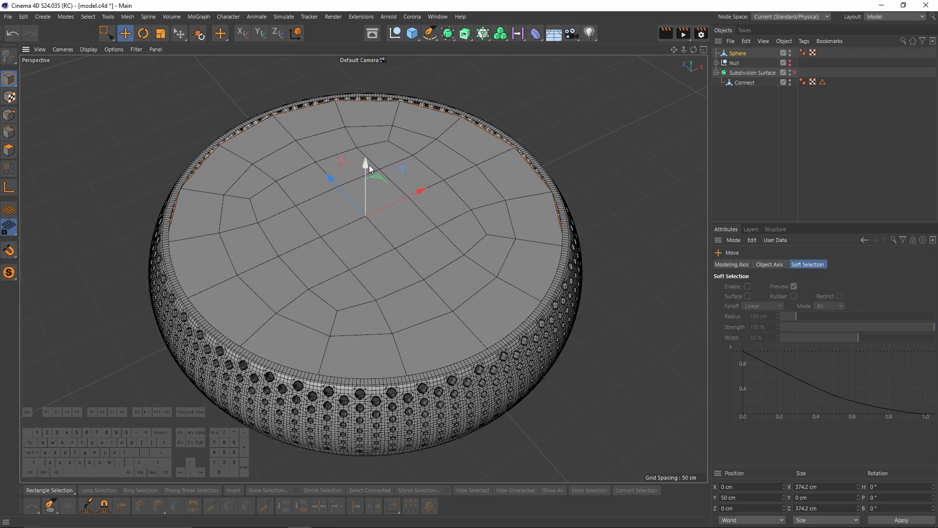
{"action": "left_click_drag", "start_coordinate": [369, 165], "coordinate": [368, 157]}
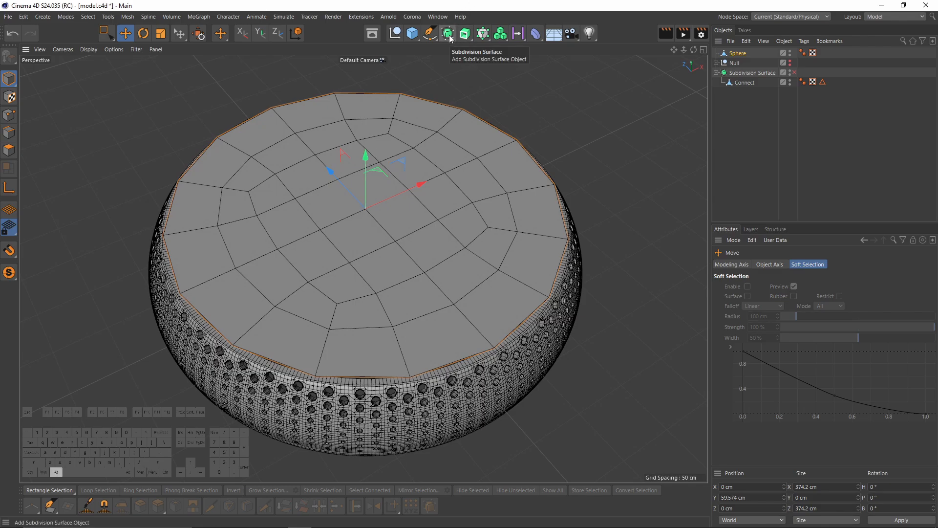
Add a Subdivision Surface as the parent of the flat cap.
{"action": "left_click", "coordinate": [450, 38], "text": "alt"}
{"action": "left_click", "coordinate": [732, 65]}
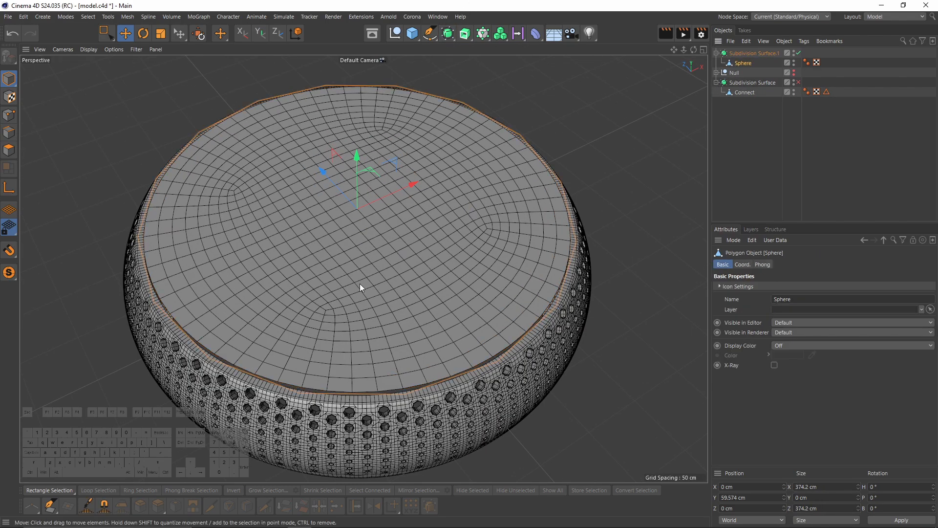
{"action": "scroll", "coordinate": [360, 284], "scroll_direction": "up", "scroll_amount": 5}
Scale the cap to about 386.5 cm across, lower it to about Y 57.1 cm and turn off its subdivision.
{"action": "key", "text": "t"}
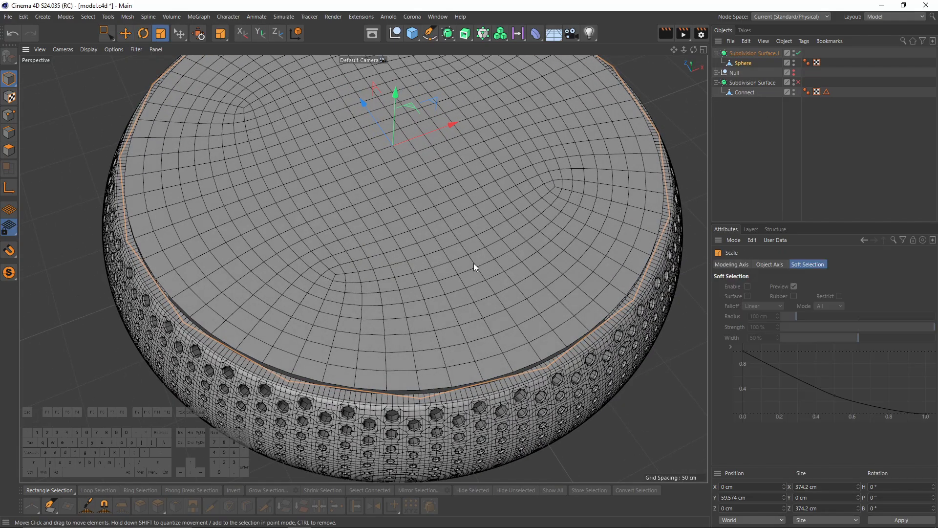
{"action": "left_click_drag", "start_coordinate": [474, 263], "coordinate": [698, 71]}
{"action": "key", "text": "e"}
{"action": "left_click_drag", "start_coordinate": [322, 128], "coordinate": [360, 200]}
{"action": "right_click_drag", "start_coordinate": [359, 201], "coordinate": [293, 215], "text": "alt"}
{"action": "key", "text": "q"}
{"action": "left_click_drag", "start_coordinate": [289, 218], "coordinate": [264, 288], "text": "alt"}
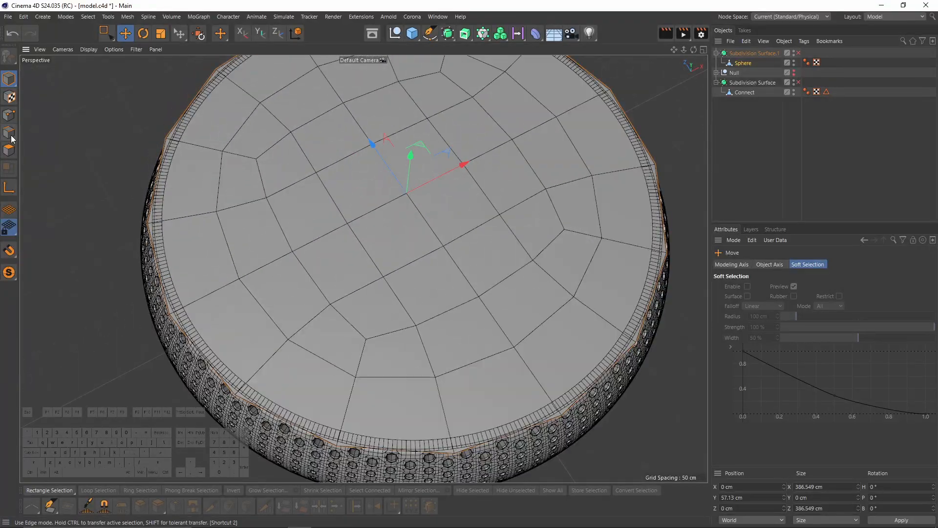
Select the cap's 16 boundary edges and slide a cloned loop about 24 cm inward.
{"action": "left_click", "coordinate": [8, 133]}
{"action": "left_click_drag", "start_coordinate": [415, 284], "coordinate": [466, 243], "text": "alt"}
{"action": "right_click", "coordinate": [481, 234]}
{"action": "left_click", "coordinate": [564, 149]}
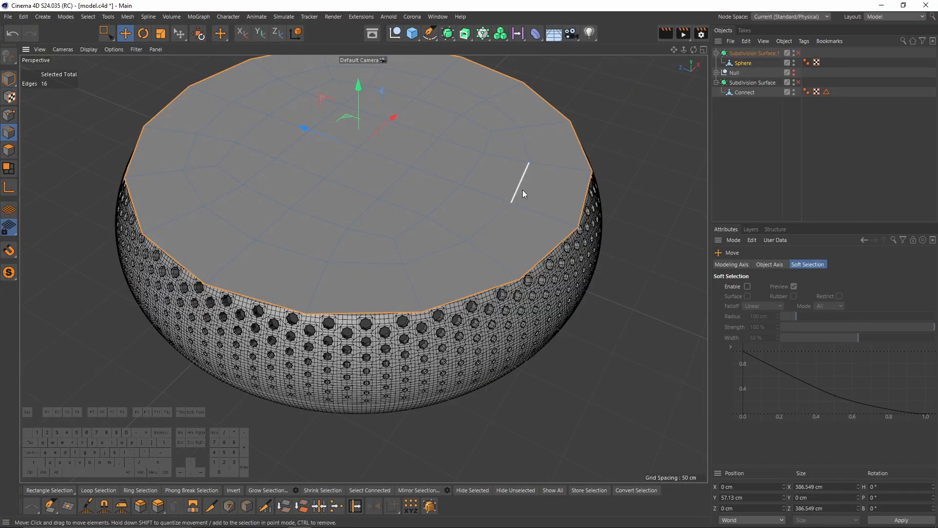
{"action": "right_click", "coordinate": [517, 175]}
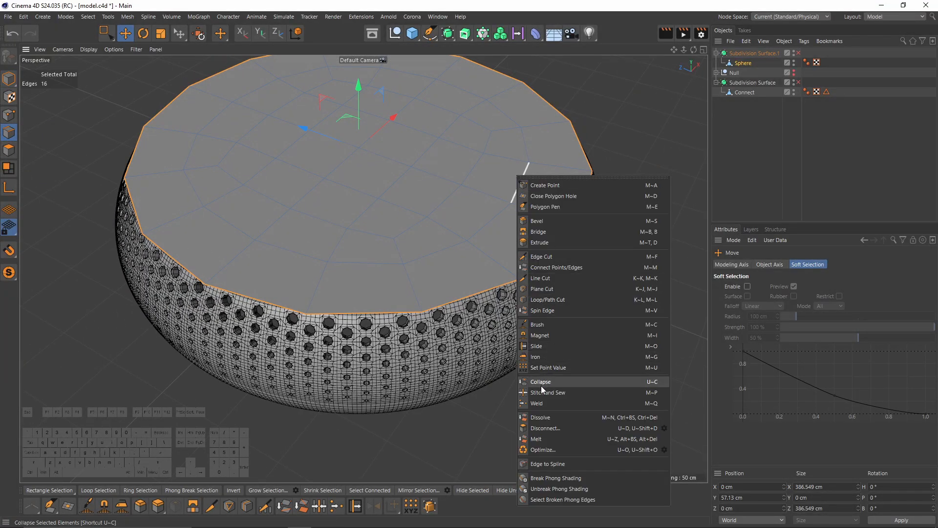
{"action": "left_click", "coordinate": [552, 347]}
{"action": "scroll", "coordinate": [215, 279], "scroll_direction": "up", "scroll_amount": 5}
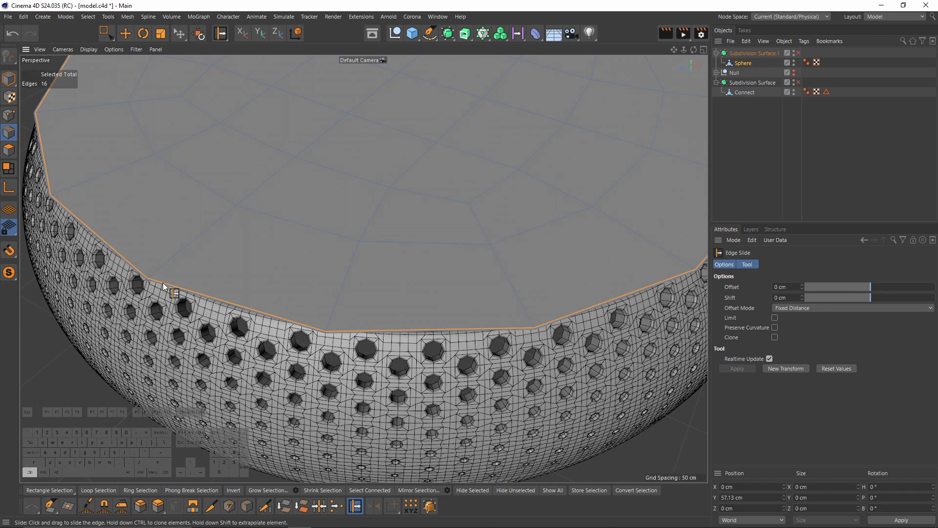
{"action": "left_click_drag", "start_coordinate": [164, 284], "coordinate": [214, 254]}
{"action": "scroll", "coordinate": [290, 164], "scroll_direction": "down", "scroll_amount": 3}
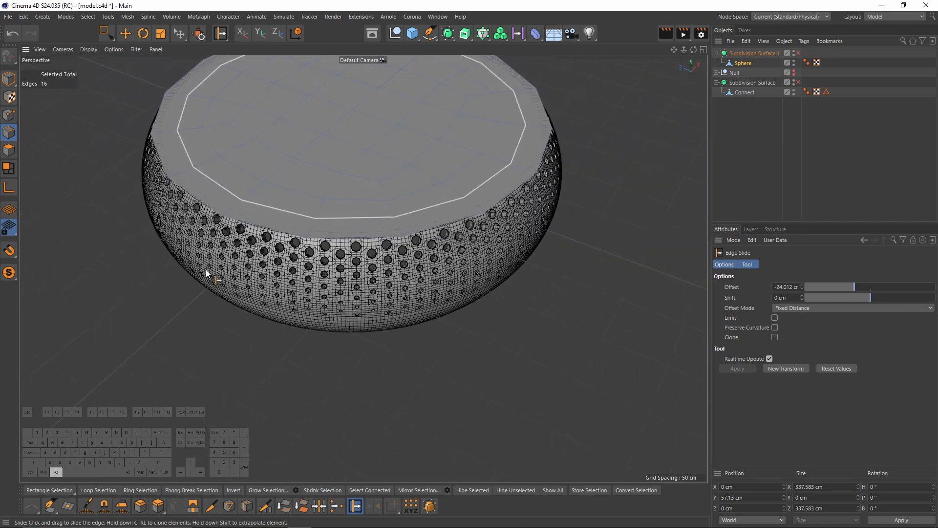
Select the polygons inside the new loop and raise them to about Y 73.3 cm, with smoothing enabled.
{"action": "key", "text": "u"}
{"action": "key", "text": "f"}
{"action": "left_click", "coordinate": [344, 180]}
{"action": "key", "text": "e"}
{"action": "left_click_drag", "start_coordinate": [338, 177], "coordinate": [348, 71], "text": "alt"}
{"action": "key", "text": "q"}
{"action": "middle_click", "coordinate": [313, 146]}
{"action": "middle_click", "coordinate": [224, 293]}
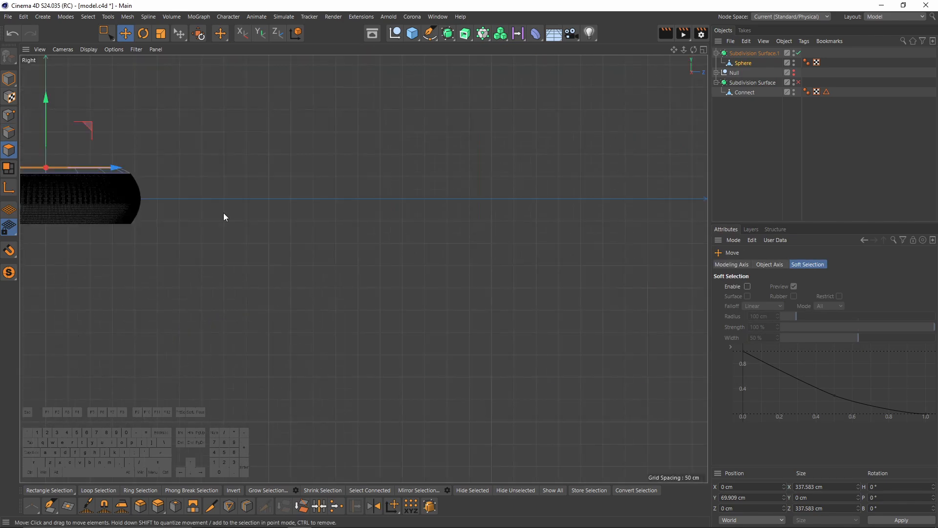
{"action": "scroll", "coordinate": [117, 170], "scroll_direction": "up", "scroll_amount": 4}
{"action": "middle_click_drag", "start_coordinate": [117, 170], "coordinate": [391, 203], "text": "alt"}
{"action": "scroll", "coordinate": [265, 178], "scroll_direction": "up", "scroll_amount": 4}
{"action": "left_click_drag", "start_coordinate": [203, 154], "coordinate": [203, 147]}
Turn off the cap's smoothing and inset the raised polygons to about 264.6 cm across.
{"action": "middle_click", "coordinate": [203, 147]}
{"action": "middle_click", "coordinate": [211, 163]}
{"action": "key", "text": "q"}
{"action": "left_click_drag", "start_coordinate": [227, 201], "coordinate": [369, 251], "text": "alt"}
{"action": "key", "text": "i"}
{"action": "key", "text": "t"}
{"action": "left_click_drag", "start_coordinate": [542, 364], "coordinate": [481, 369]}
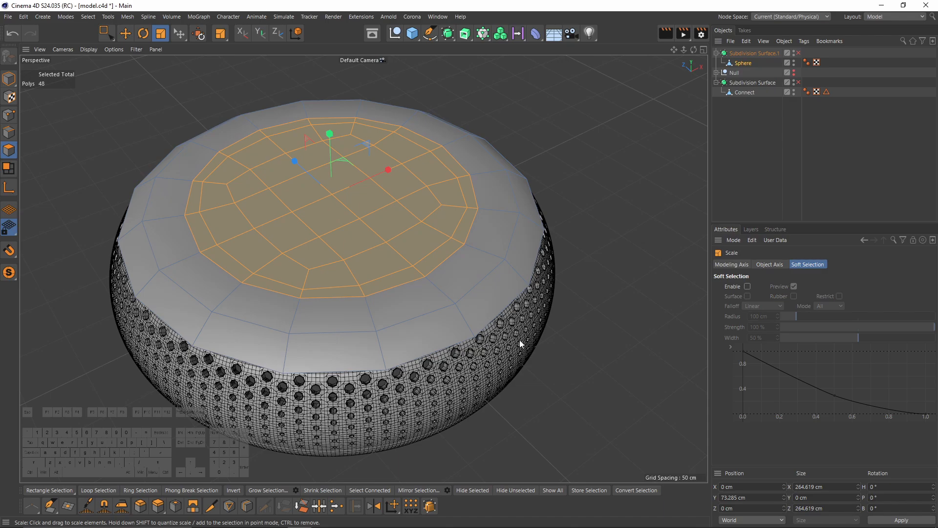
{"action": "left_click_drag", "start_coordinate": [520, 340], "coordinate": [512, 341]}
Inset the selected polygons again to about 195.8 cm across and lower them to about Y 59 cm as a central recess.
{"action": "key", "text": "i"}
{"action": "left_click_drag", "start_coordinate": [589, 369], "coordinate": [502, 382]}
{"action": "key", "text": "t"}
{"action": "key", "text": "e"}
{"action": "left_click_drag", "start_coordinate": [350, 204], "coordinate": [381, 224], "text": "alt"}
{"action": "middle_click_drag", "start_coordinate": [340, 231], "coordinate": [359, 210], "text": "alt"}
{"action": "left_click_drag", "start_coordinate": [254, 342], "coordinate": [237, 298], "text": "alt"}
{"action": "scroll", "coordinate": [236, 297], "scroll_direction": "up", "scroll_amount": 2}
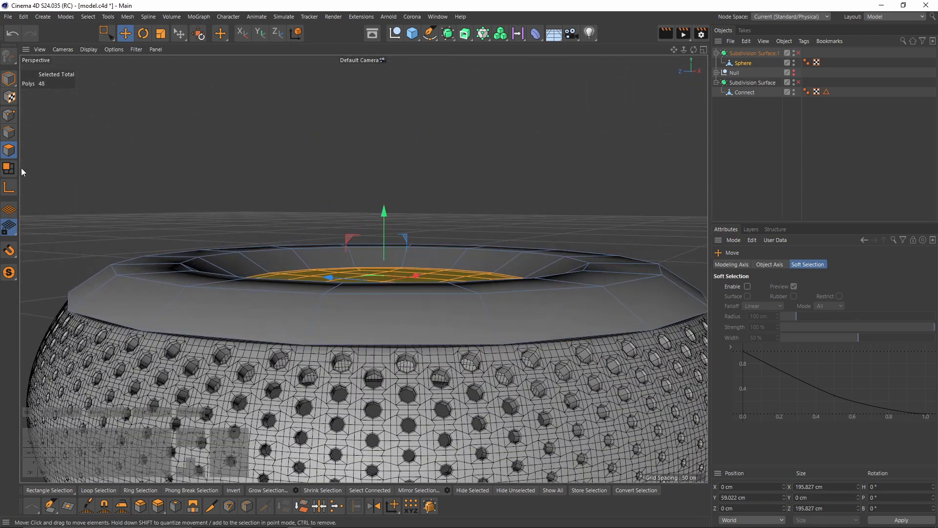
Select the cap's outer bottom edge loop and extrude it inward to about 354.9 cm across as a lip.
{"action": "left_click", "coordinate": [5, 131]}
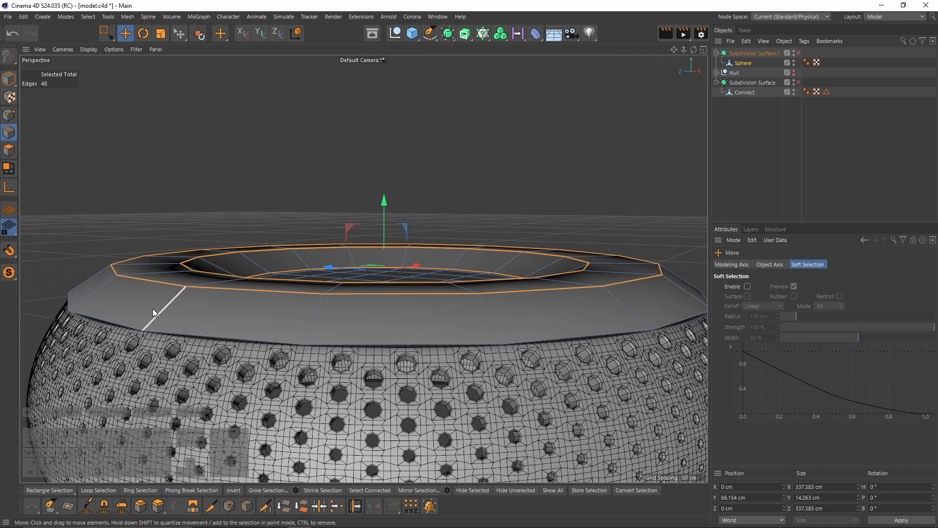
{"action": "double_click", "coordinate": [117, 321]}
{"action": "key", "text": "t"}
{"action": "left_click_drag", "start_coordinate": [241, 240], "coordinate": [238, 205], "text": "alt"}
{"action": "scroll", "coordinate": [240, 207], "scroll_direction": "up", "scroll_amount": 3}
{"action": "left_click_drag", "start_coordinate": [422, 338], "coordinate": [383, 333], "text": "ctrl"}
{"action": "left_click_drag", "start_coordinate": [341, 283], "coordinate": [346, 266], "text": "alt"}
{"action": "scroll", "coordinate": [219, 251], "scroll_direction": "up", "scroll_amount": 3}
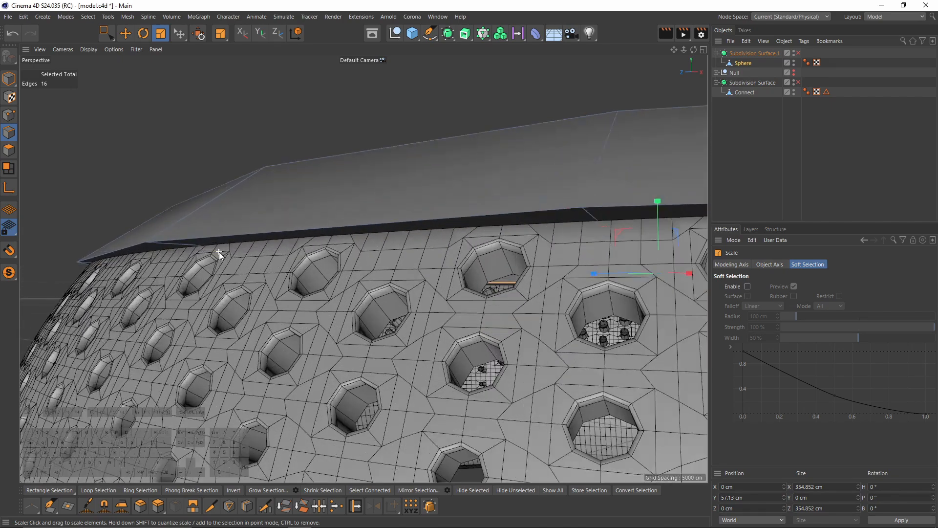
Add a supporting loop cut on the lip close to the cap's outer bottom edge, with subdivision turned on.
{"action": "key", "text": "k"}
{"action": "key", "text": "l"}
{"action": "middle_click_drag", "start_coordinate": [219, 251], "coordinate": [159, 229], "text": "alt"}
{"action": "left_click_drag", "start_coordinate": [153, 230], "coordinate": [180, 251], "text": "alt"}
{"action": "key", "text": "q"}
{"action": "left_click", "coordinate": [163, 254]}
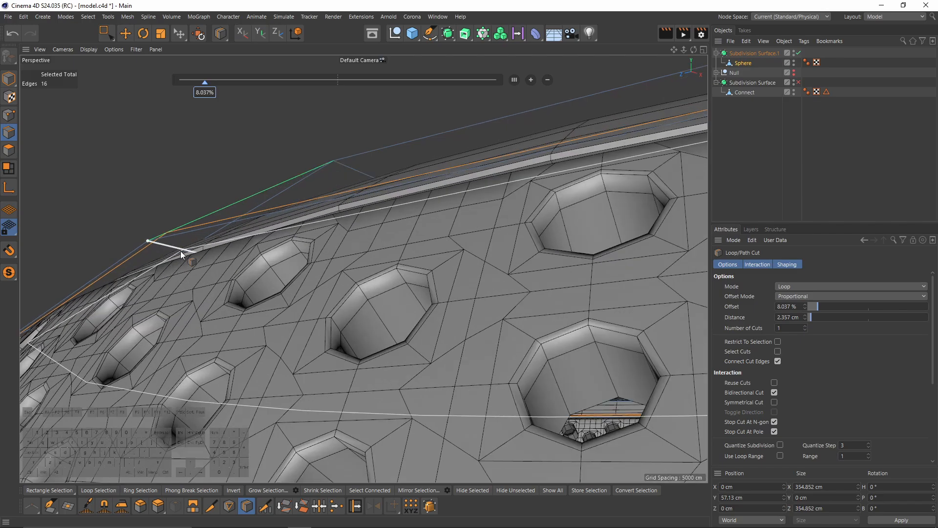
{"action": "scroll", "coordinate": [180, 251], "scroll_direction": "down", "scroll_amount": 10}
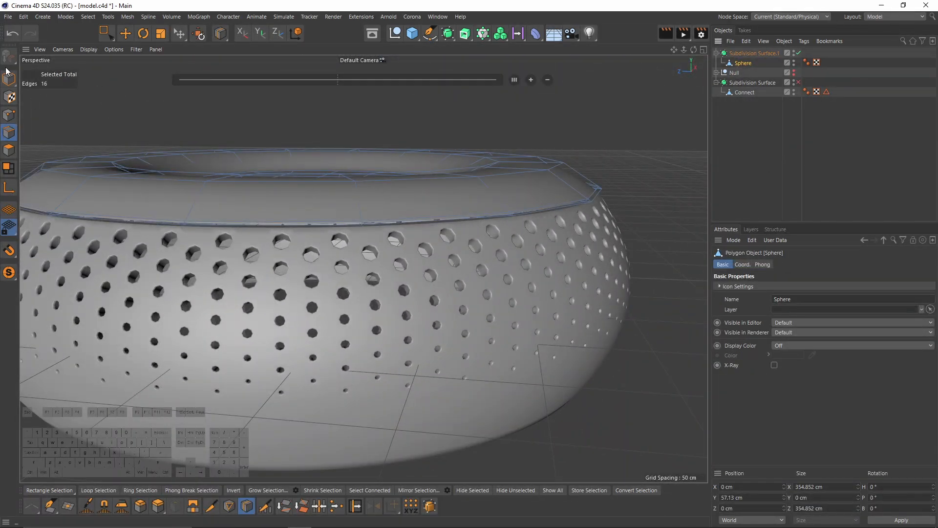
Lower the whole cap to about Y 56.1 cm and scale it to about 390.8 cm across to fit the shell.
{"action": "left_click", "coordinate": [9, 77]}
{"action": "scroll", "coordinate": [299, 149], "scroll_direction": "up", "scroll_amount": 3}
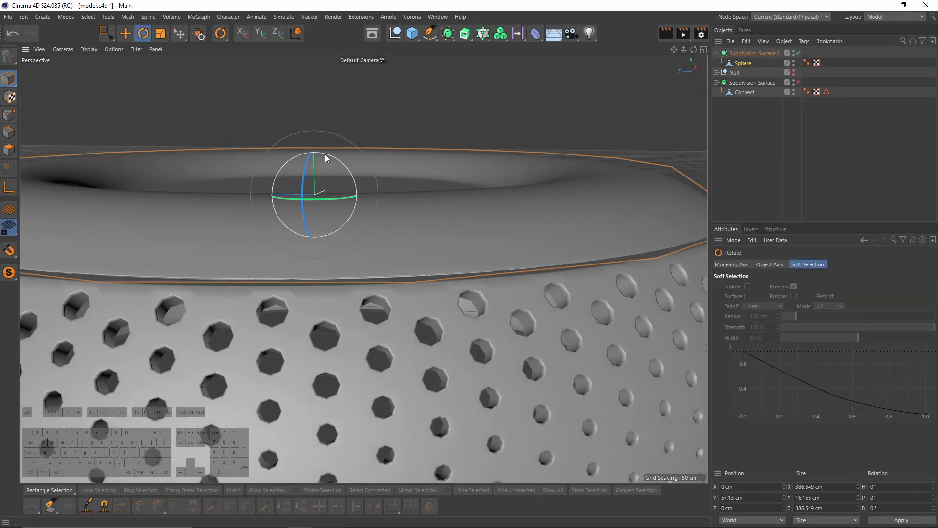
{"action": "key", "text": "e"}
{"action": "left_click_drag", "start_coordinate": [312, 128], "coordinate": [313, 131]}
{"action": "left_click_drag", "start_coordinate": [431, 224], "coordinate": [550, 332], "text": "alt"}
{"action": "key", "text": "t"}
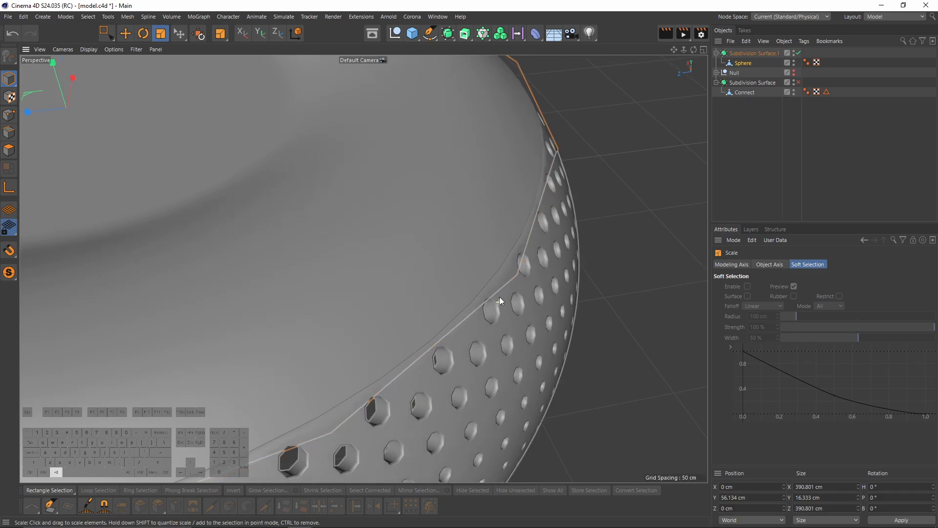
Turn on the shell's Subdivision Surface and inspect the fit between cap and shell.
{"action": "left_click_drag", "start_coordinate": [499, 298], "coordinate": [528, 250], "text": "alt"}
{"action": "left_click", "coordinate": [798, 82]}
{"action": "left_click_drag", "start_coordinate": [542, 352], "coordinate": [550, 312], "text": "alt"}
{"action": "left_click_drag", "start_coordinate": [469, 277], "coordinate": [439, 303], "text": "alt"}
{"action": "scroll", "coordinate": [439, 303], "scroll_direction": "down", "scroll_amount": 5}
{"action": "left_click", "coordinate": [461, 141]}
{"action": "left_click_drag", "start_coordinate": [449, 193], "coordinate": [460, 259], "text": "alt"}
{"action": "scroll", "coordinate": [440, 237], "scroll_direction": "down", "scroll_amount": 3}
{"action": "scroll", "coordinate": [496, 269], "scroll_direction": "up", "scroll_amount": 2}
With subdivision off, select the edge loop around the cap's central recess and slide a cloned loop inward by about 1.5 cm.
{"action": "left_click", "coordinate": [743, 62]}
{"action": "key", "text": "Return"}
{"action": "key", "text": "q"}
{"action": "scroll", "coordinate": [342, 151], "scroll_direction": "up", "scroll_amount": 7}
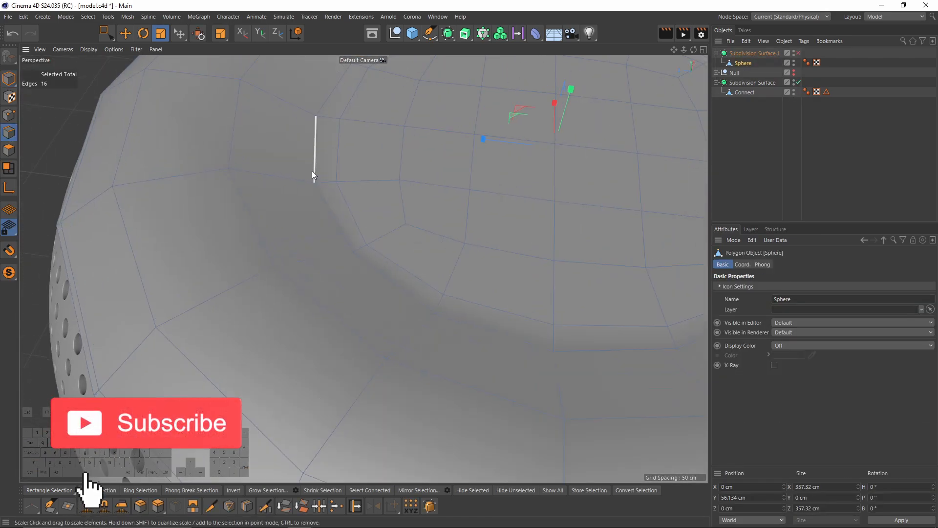
{"action": "double_click", "coordinate": [312, 169]}
{"action": "scroll", "coordinate": [341, 160], "scroll_direction": "up", "scroll_amount": 4}
{"action": "key", "text": "m"}
{"action": "key", "text": "o"}
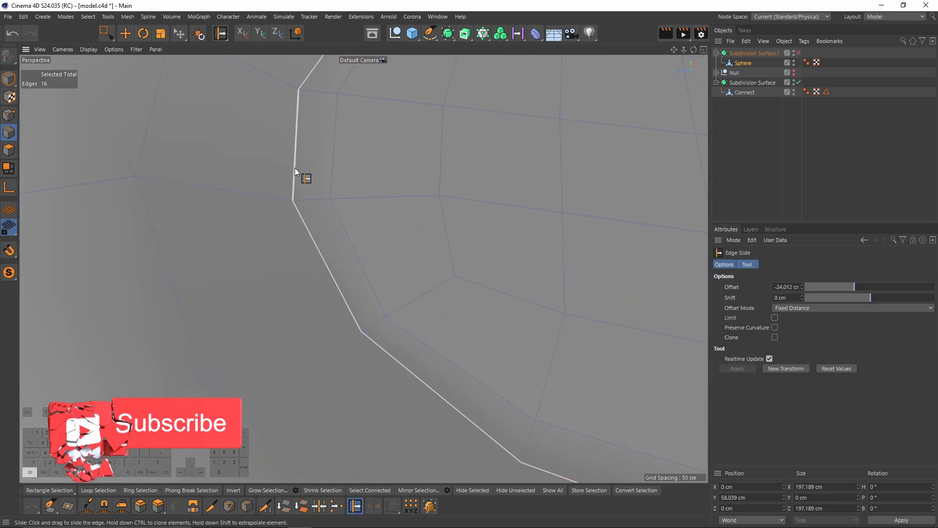
{"action": "left_click_drag", "start_coordinate": [295, 168], "coordinate": [265, 167]}
{"action": "key", "text": "Return"}
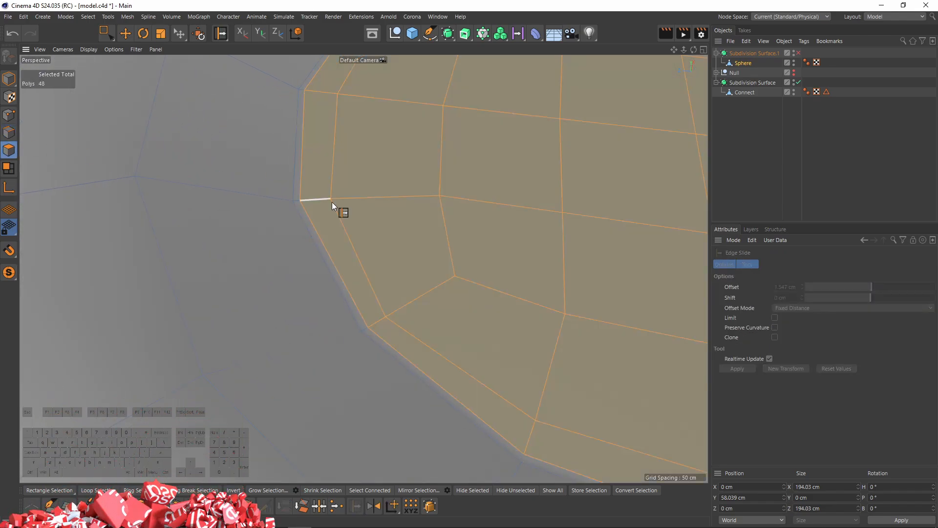
Extrude the narrow polygon ring around the recess down to about Y 55.8 cm as a groove, with subdivision turned on.
{"action": "key", "text": "u"}
{"action": "key", "text": "l"}
{"action": "left_click", "coordinate": [298, 203]}
{"action": "key", "text": "e"}
{"action": "left_click_drag", "start_coordinate": [345, 194], "coordinate": [524, 86], "text": "alt"}
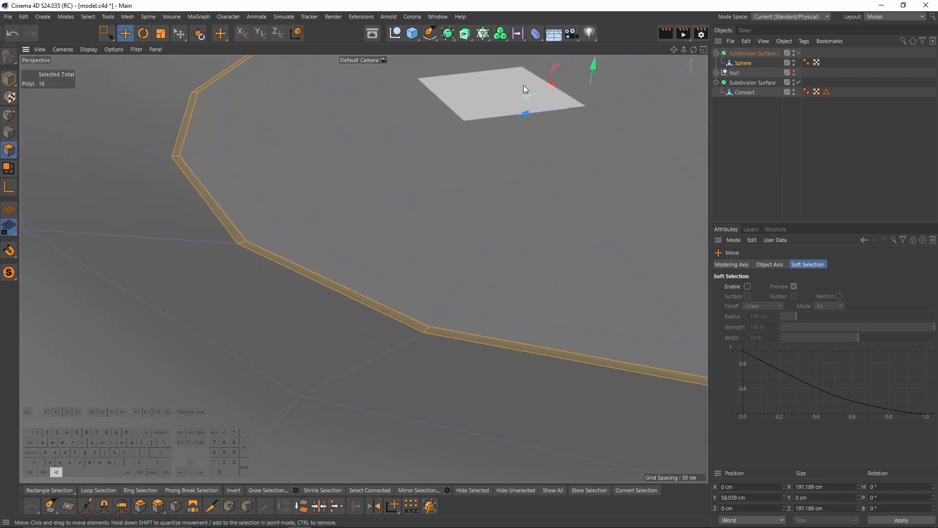
{"action": "left_click_drag", "start_coordinate": [594, 62], "coordinate": [593, 65], "text": "ctrl"}
{"action": "key", "text": "q"}
{"action": "left_click_drag", "start_coordinate": [366, 157], "coordinate": [364, 200], "text": "alt"}
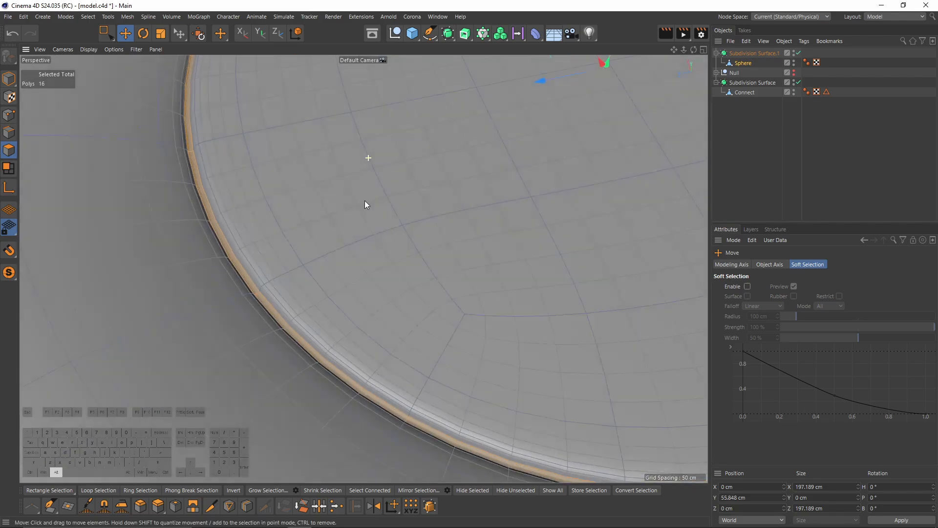
{"action": "right_click_drag", "start_coordinate": [365, 200], "coordinate": [244, 201], "text": "alt"}
{"action": "left_click", "coordinate": [832, 163]}
Duplicate the cap as a whole object and move the copy below the shell to about Y -83.5 cm.
{"action": "right_click_drag", "start_coordinate": [509, 177], "coordinate": [474, 188], "text": "alt"}
{"action": "key", "text": "t"}
{"action": "key", "text": "Return"}
{"action": "left_click_drag", "start_coordinate": [474, 188], "coordinate": [421, 176], "text": "alt"}
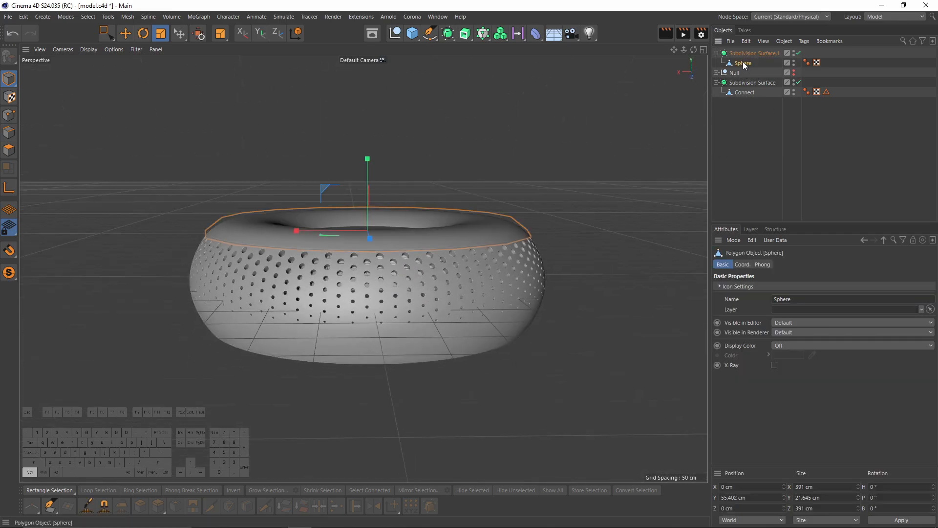
{"action": "left_click_drag", "start_coordinate": [743, 64], "coordinate": [746, 73], "text": "ctrl"}
{"action": "left_click_drag", "start_coordinate": [389, 302], "coordinate": [380, 260], "text": "alt"}
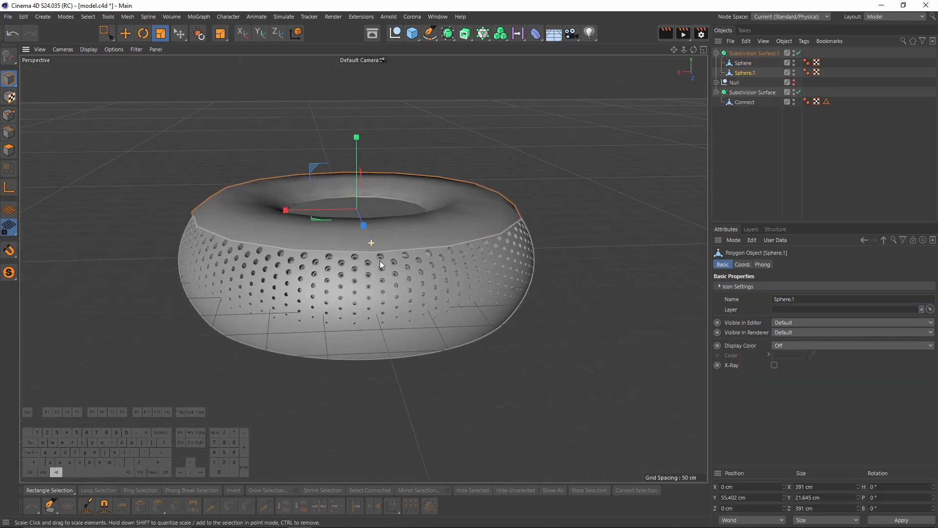
{"action": "key", "text": "e"}
{"action": "left_click_drag", "start_coordinate": [356, 144], "coordinate": [527, 206]}
Mirror the lower cap vertically with a Y scale of -1 and raise it to about Y -56 cm to fit the shell.
{"action": "left_click", "coordinate": [743, 72]}
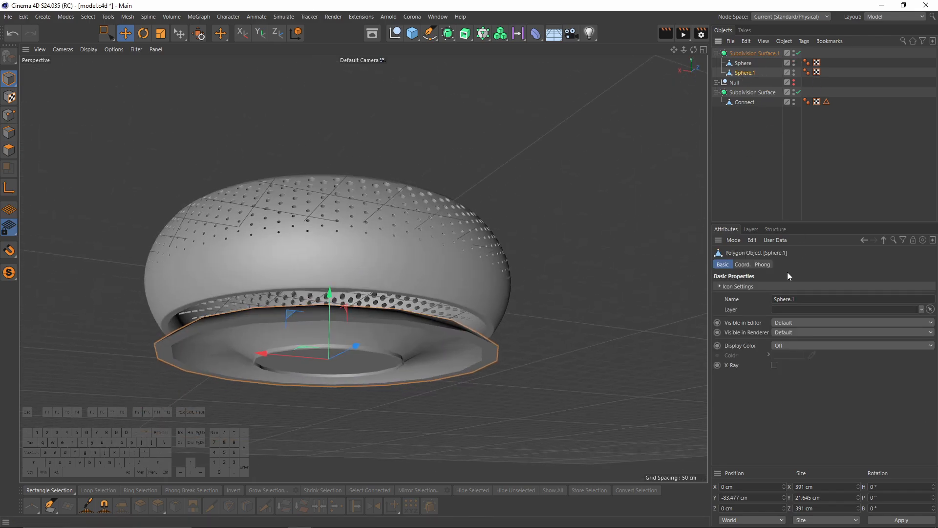
{"action": "left_click", "coordinate": [748, 264]}
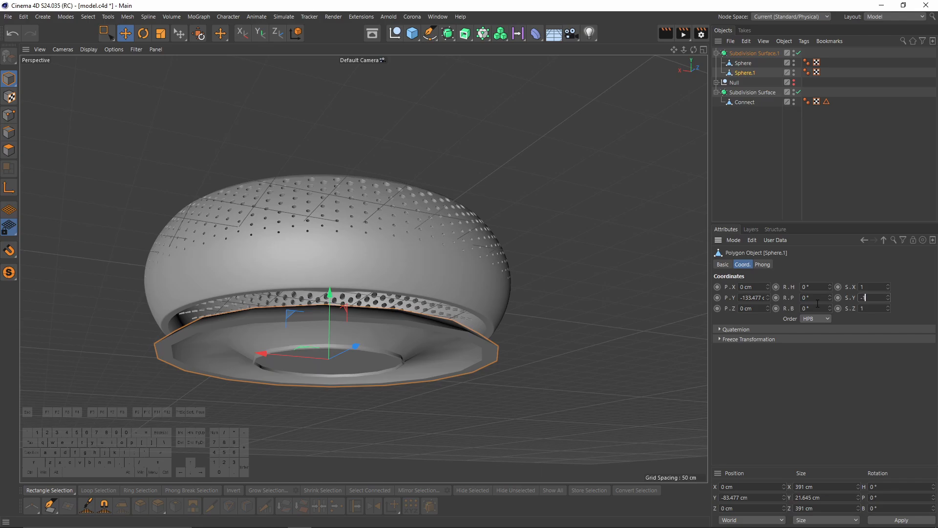
{"action": "type", "text": "-1"}
{"action": "key", "text": "Return"}
{"action": "scroll", "coordinate": [308, 397], "scroll_direction": "up", "scroll_amount": 3}
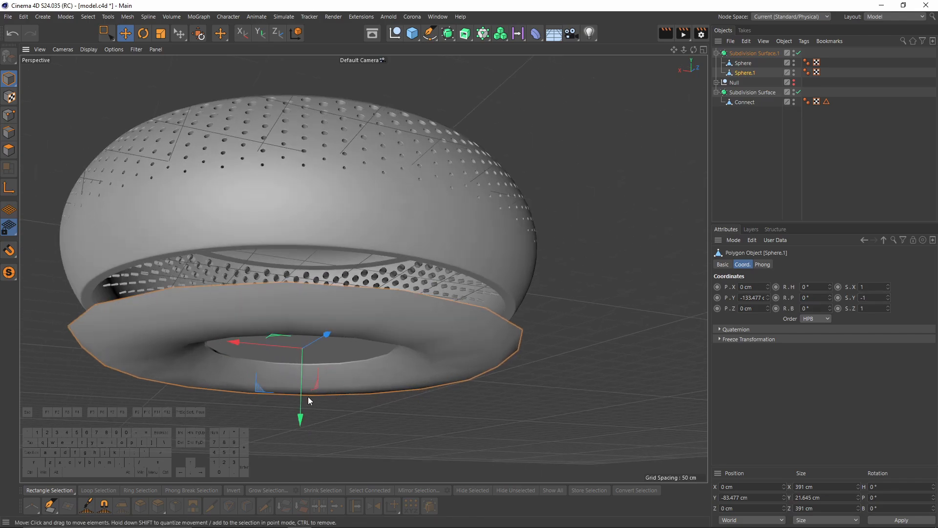
{"action": "left_click_drag", "start_coordinate": [308, 397], "coordinate": [306, 376]}
{"action": "key", "text": "q"}
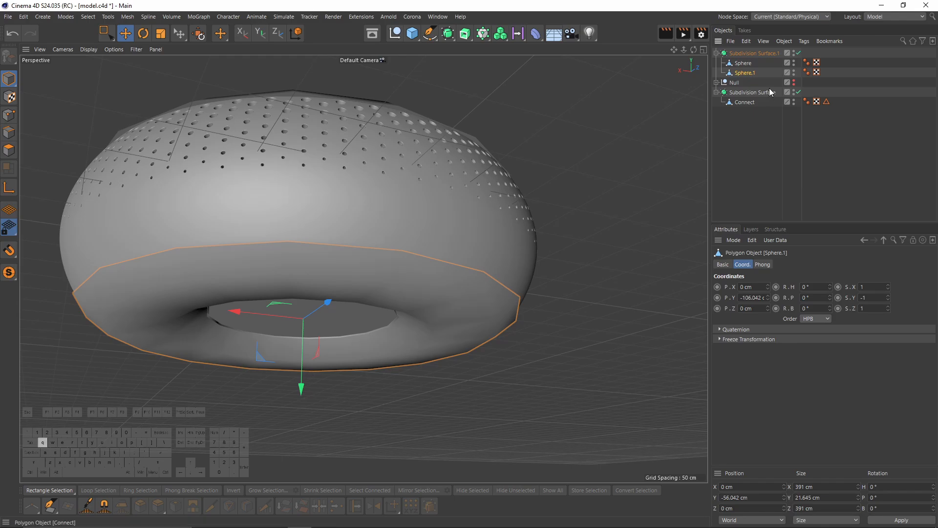
{"action": "key", "text": "q"}
Group the upper and lower caps into a null so that one Subdivision Surface smooths both.
{"action": "left_click", "coordinate": [743, 64], "text": "ctrl"}
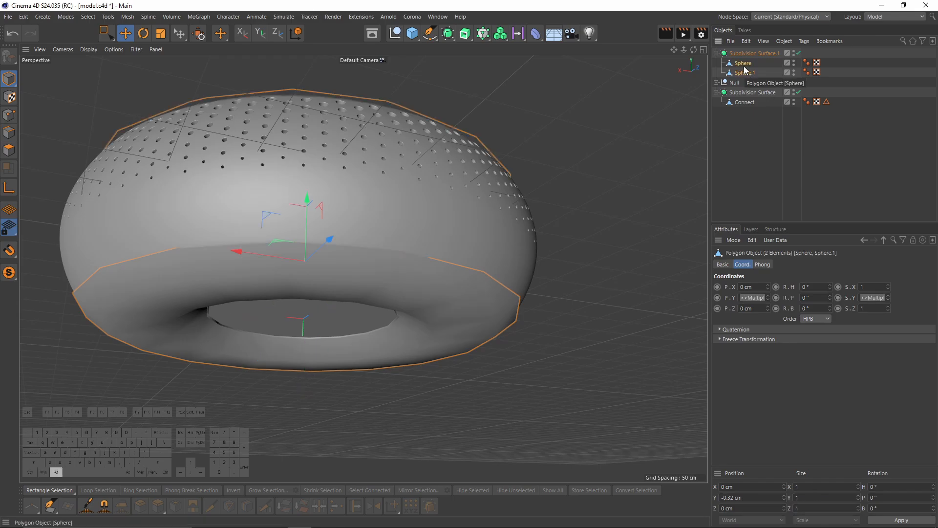
{"action": "key", "text": "alt+g"}
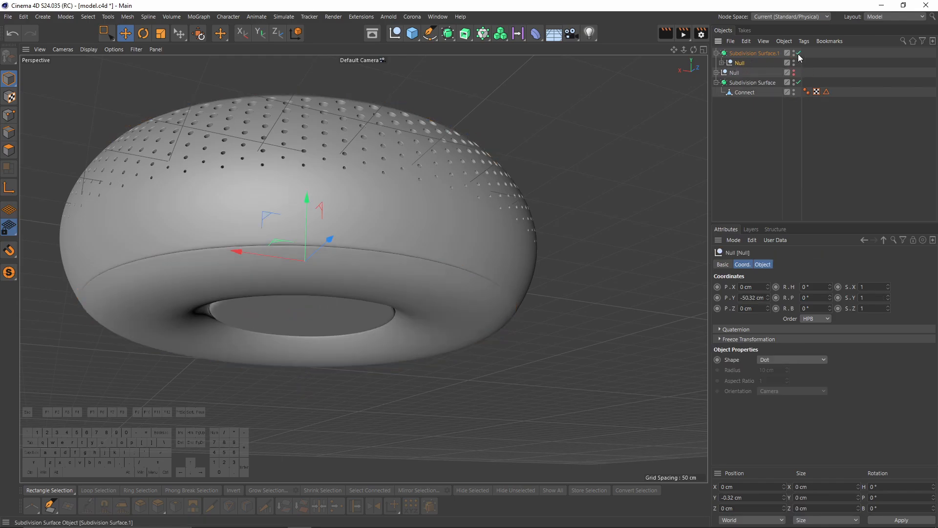
{"action": "left_click_drag", "start_coordinate": [400, 235], "coordinate": [459, 197], "text": "alt"}
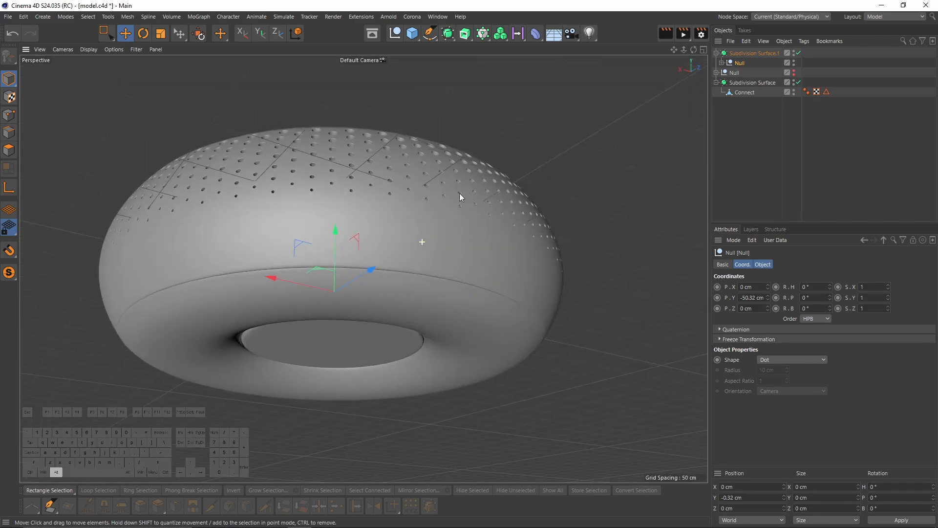
{"action": "right_click_drag", "start_coordinate": [408, 289], "coordinate": [440, 286], "text": "alt"}
Select the lower cap inside the group and prepare it for polygon editing with subdivision turned off.
{"action": "left_click", "coordinate": [722, 62]}
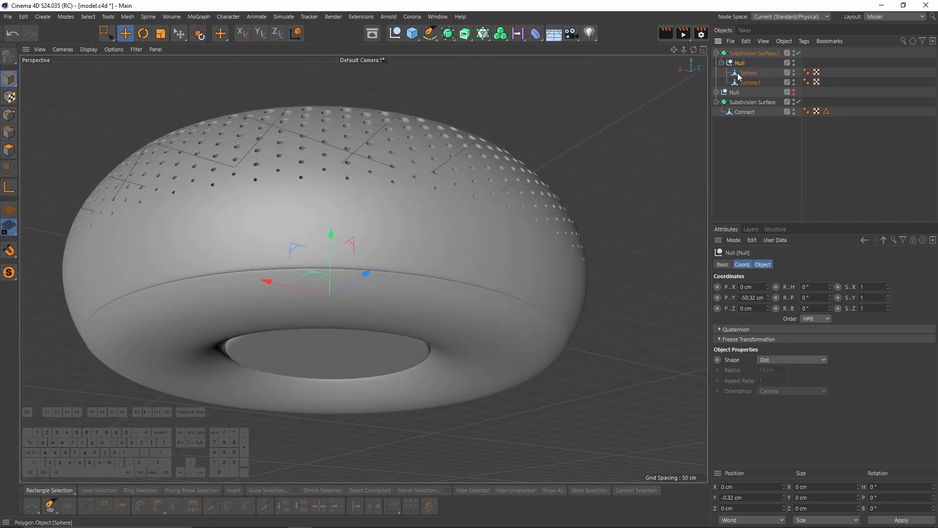
{"action": "left_click", "coordinate": [749, 73]}
{"action": "left_click", "coordinate": [750, 82]}
{"action": "key", "text": "q"}
{"action": "left_click_drag", "start_coordinate": [285, 324], "coordinate": [59, 155], "text": "alt"}
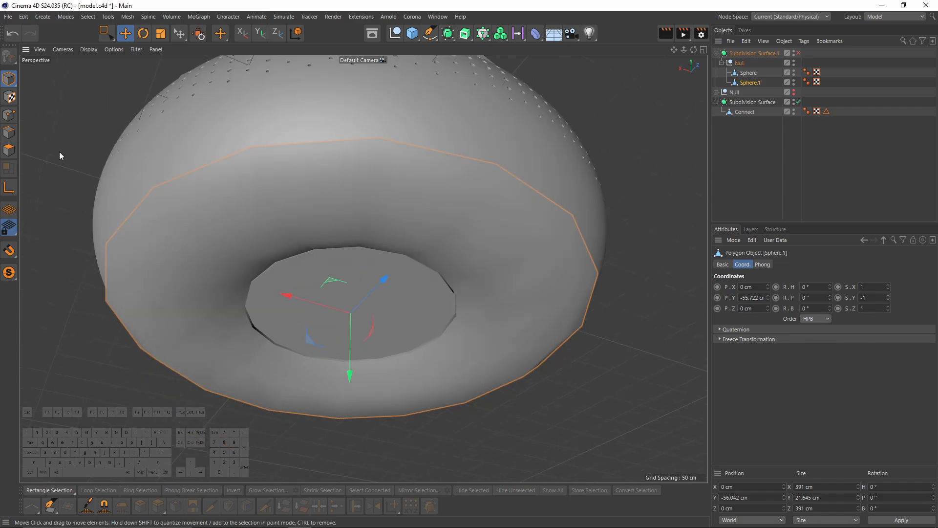
{"action": "left_click", "coordinate": [11, 150]}
{"action": "left_click_drag", "start_coordinate": [334, 241], "coordinate": [306, 224], "text": "alt"}
{"action": "scroll", "coordinate": [306, 224], "scroll_direction": "up", "scroll_amount": 1}
Delete the lower cap's sloped polygon rings and groove between the outer rim band and the flat central disc.
{"action": "key", "text": "u"}
{"action": "key", "text": "f"}
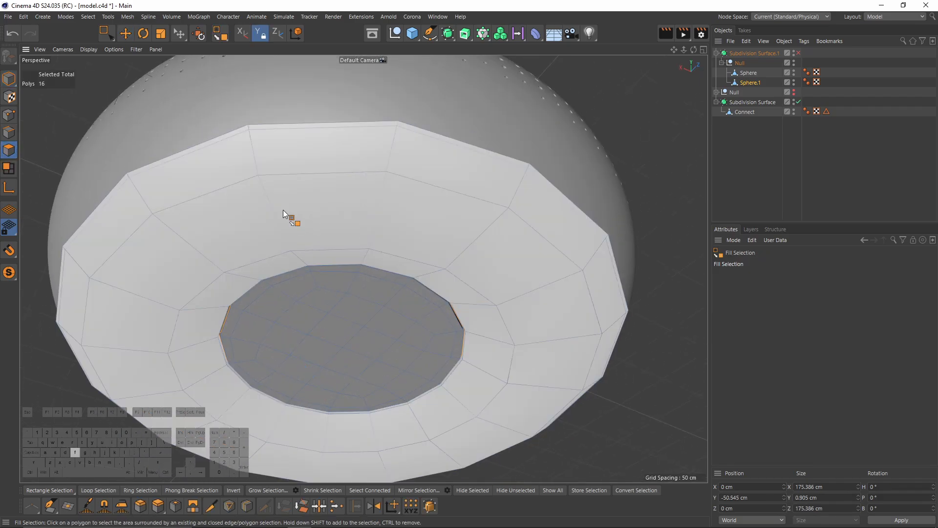
{"action": "key", "text": "u"}
{"action": "key", "text": "l"}
{"action": "left_click", "coordinate": [269, 212]}
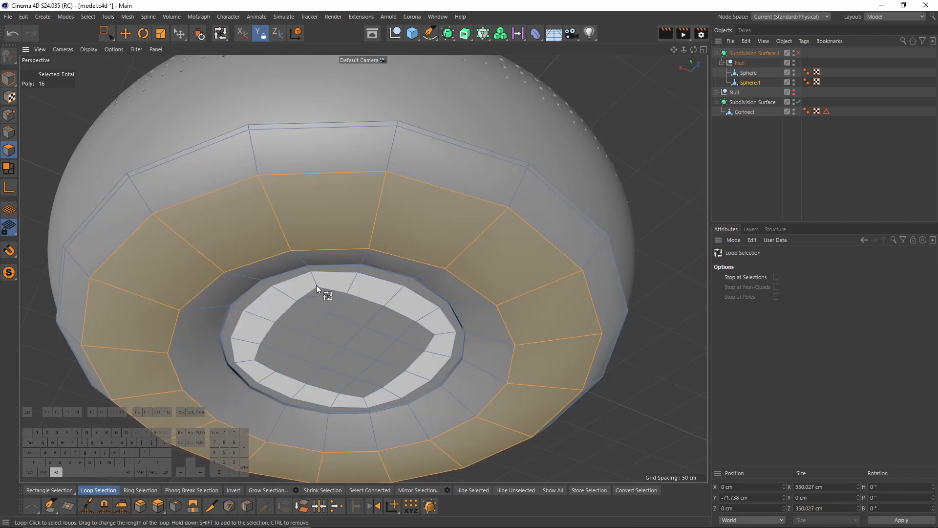
{"action": "left_click_drag", "start_coordinate": [316, 285], "coordinate": [305, 265], "text": "alt"}
{"action": "left_click", "coordinate": [309, 266]}
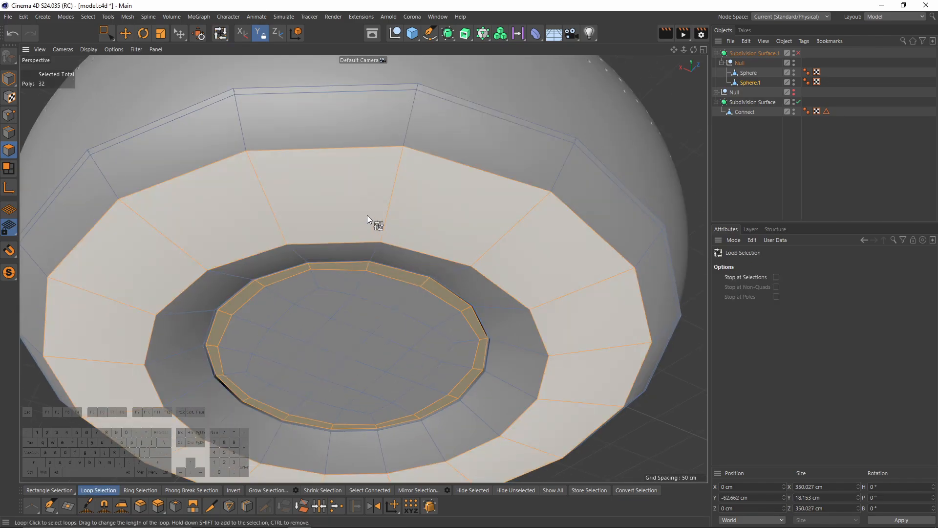
{"action": "key", "text": "u"}
{"action": "key", "text": "f"}
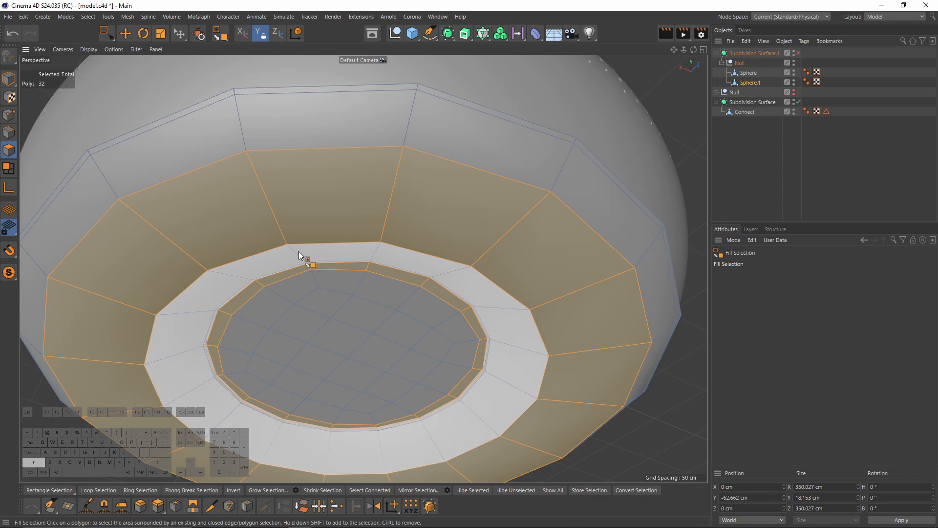
{"action": "left_click", "coordinate": [298, 251]}
{"action": "key", "text": "Delete"}
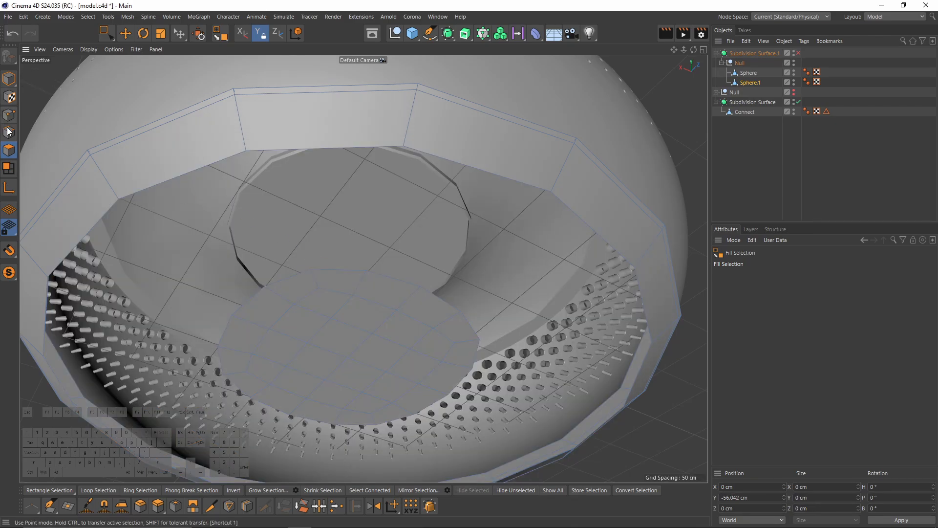
Join the lower cap's open outer edge loop to the central disc's edge loop with new polygons using Stitch and Sew.
{"action": "left_click", "coordinate": [9, 132]}
{"action": "key", "text": "e"}
{"action": "double_click", "coordinate": [177, 180]}
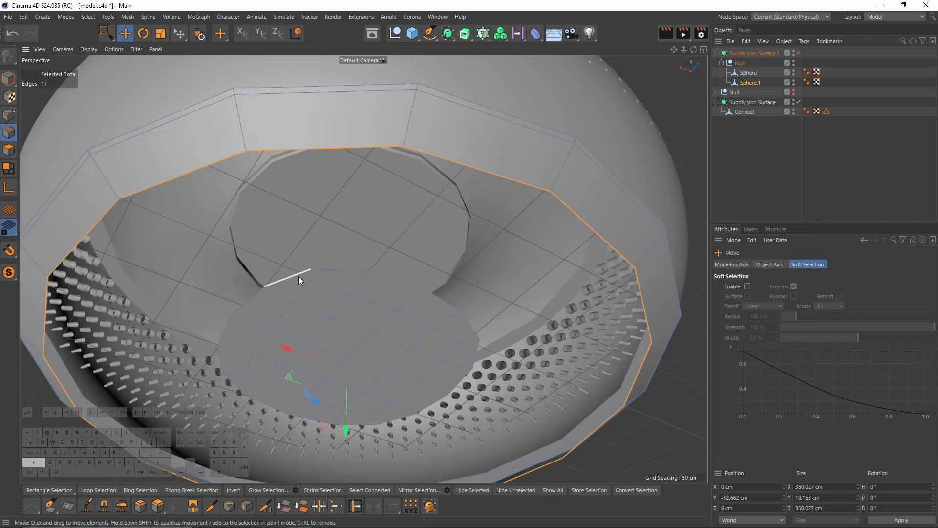
{"action": "double_click", "coordinate": [299, 279], "text": "shift"}
{"action": "key", "text": "m"}
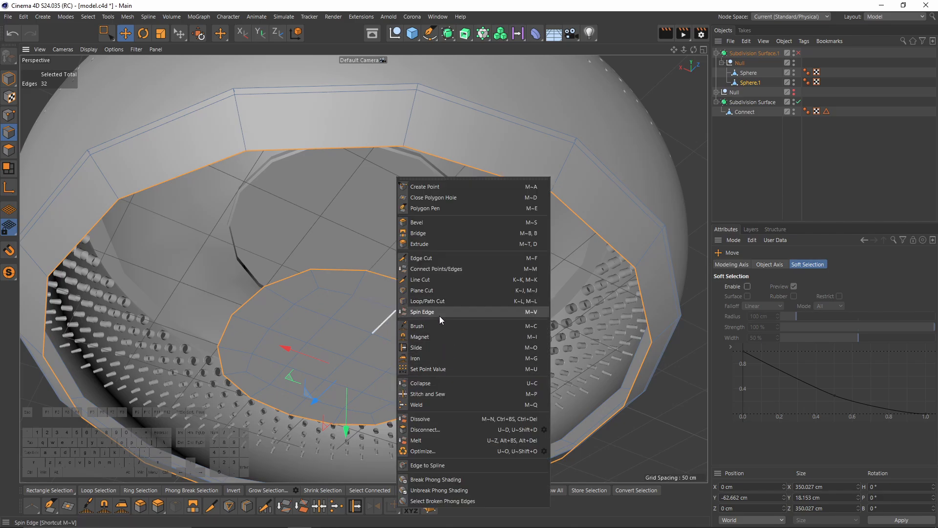
{"action": "left_click", "coordinate": [428, 394]}
{"action": "left_click_drag", "start_coordinate": [418, 286], "coordinate": [543, 231], "text": "shift"}
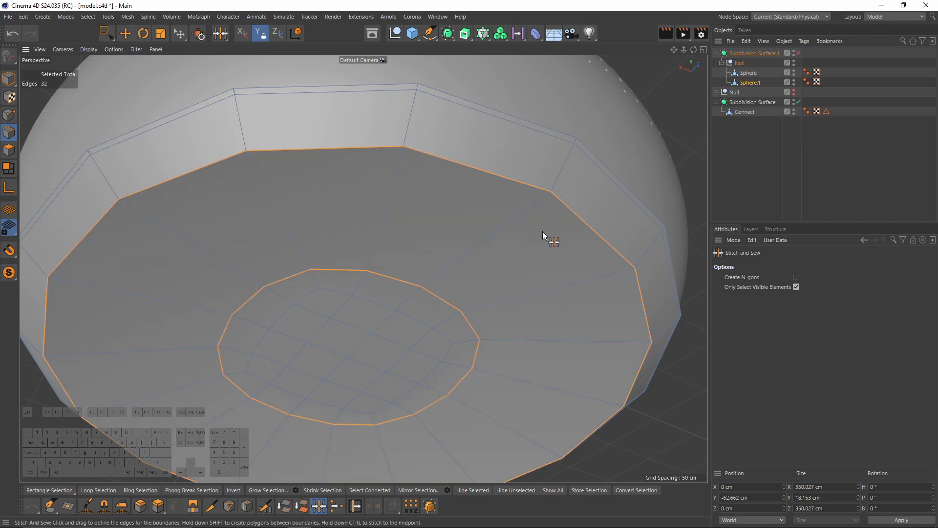
Select the lower cap's central disc, connecting polygons and sloped outer band, and flatten them to 0 cm in Y.
{"action": "scroll", "coordinate": [542, 231], "scroll_direction": "down", "scroll_amount": 4}
{"action": "left_click", "coordinate": [8, 150]}
{"action": "left_click_drag", "start_coordinate": [106, 34], "coordinate": [140, 46]}
{"action": "key", "text": "u"}
{"action": "key", "text": "f"}
{"action": "left_click", "coordinate": [405, 321]}
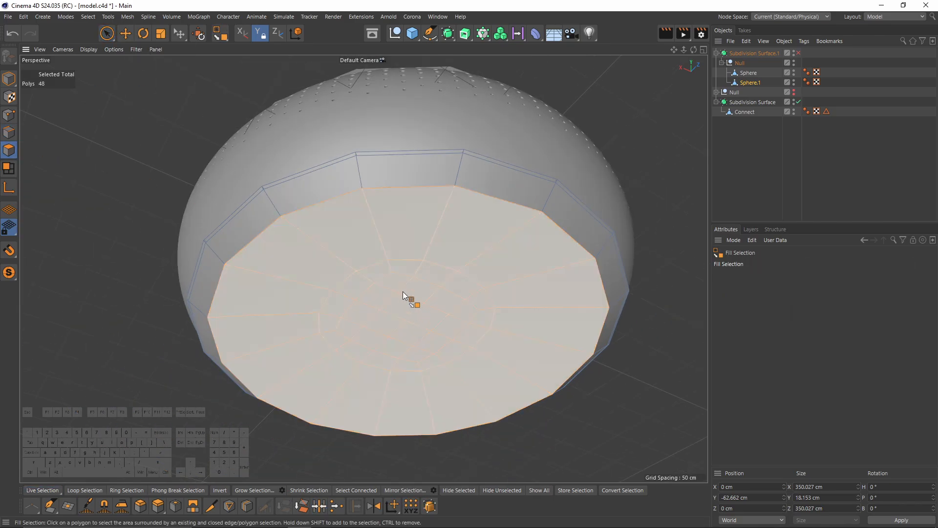
{"action": "left_click", "coordinate": [406, 297], "text": "shift"}
{"action": "key", "text": "t"}
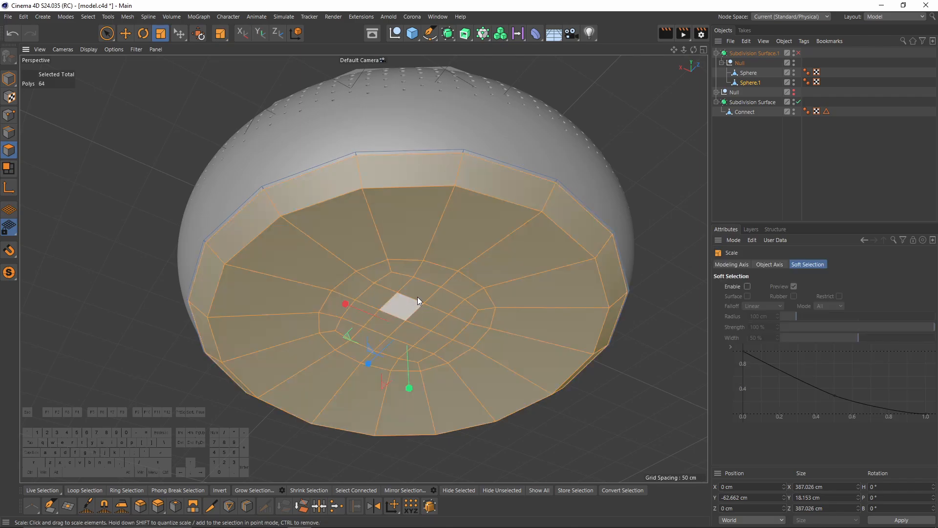
{"action": "left_click_drag", "start_coordinate": [418, 344], "coordinate": [392, 363], "text": "alt"}
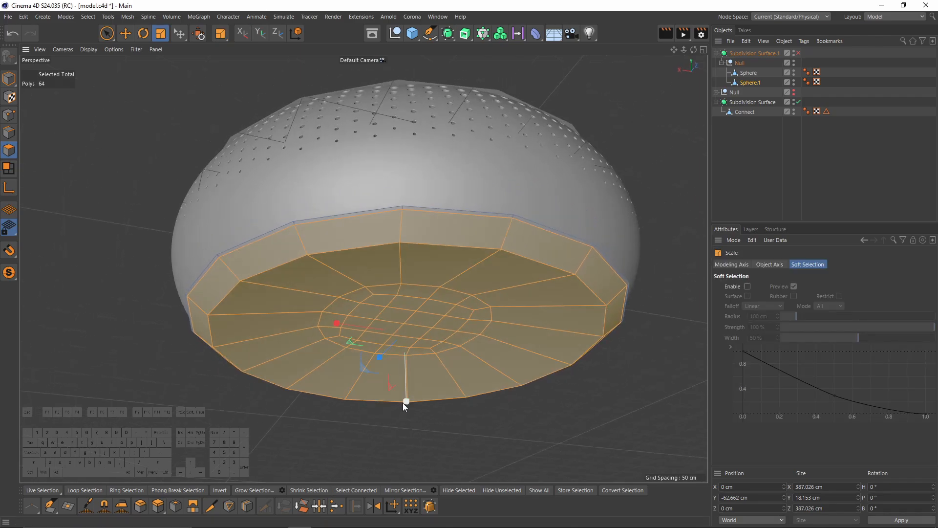
{"action": "left_click_drag", "start_coordinate": [404, 405], "coordinate": [411, 335]}
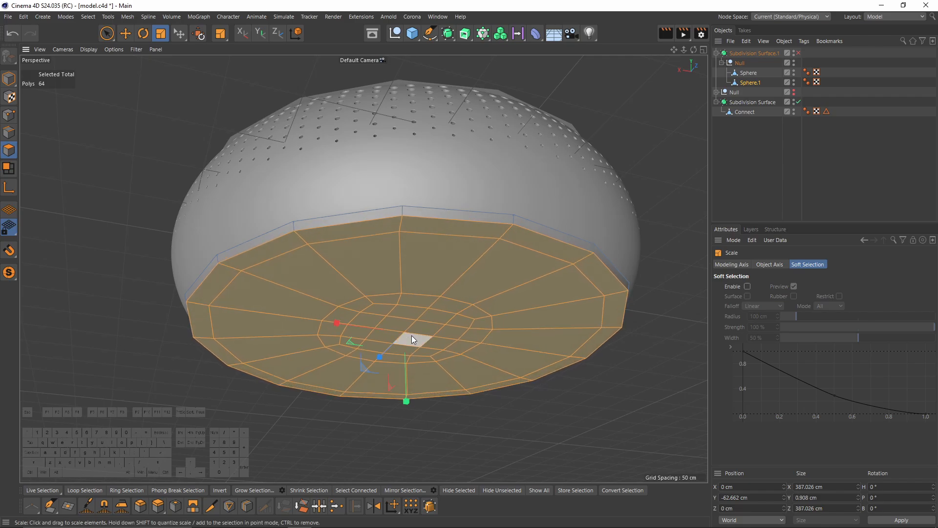
{"action": "mouse_move", "coordinate": [408, 402]}
{"action": "left_mouse_down", "text": "shift"}
{"action": "mouse_move", "coordinate": [412, 333]}
{"action": "mouse_move", "coordinate": [408, 389]}
{"action": "left_mouse_up", "text": "shift"}
Move the flattened base to about Y -59.7 cm and turn subdivision on.
{"action": "key", "text": "e"}
{"action": "key", "text": "q"}
{"action": "left_click_drag", "start_coordinate": [424, 257], "coordinate": [427, 271], "text": "alt"}
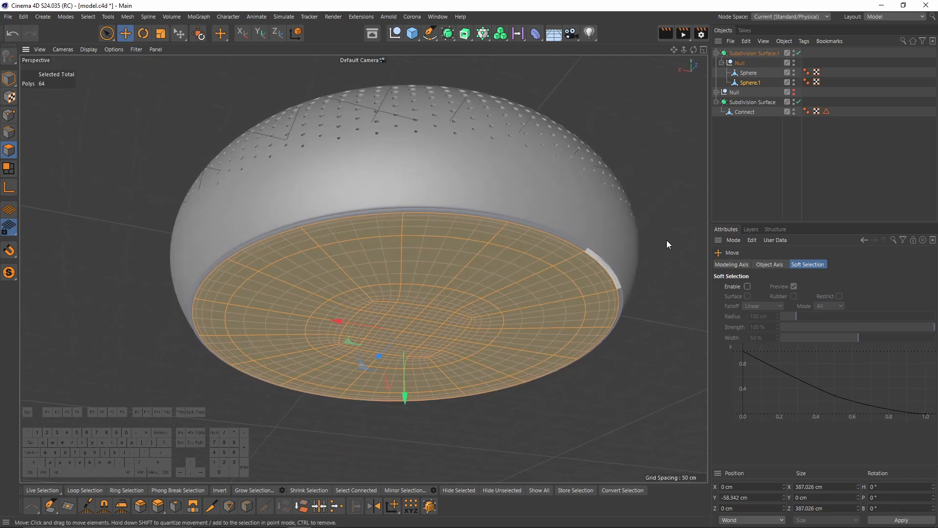
{"action": "left_click", "coordinate": [666, 240]}
{"action": "right_click_drag", "start_coordinate": [499, 300], "coordinate": [469, 313], "text": "alt"}
{"action": "mouse_move", "coordinate": [463, 306]}
{"action": "left_mouse_down", "text": "alt"}
{"action": "mouse_move", "coordinate": [491, 239]}
{"action": "mouse_move", "coordinate": [557, 316]}
{"action": "mouse_move", "coordinate": [556, 263]}
{"action": "mouse_move", "coordinate": [454, 301]}
{"action": "left_mouse_up", "text": "alt"}
{"action": "scroll", "coordinate": [438, 309], "scroll_direction": "up", "scroll_amount": 5}
{"action": "key", "text": "ctrl+z"}
{"action": "key", "text": "q"}
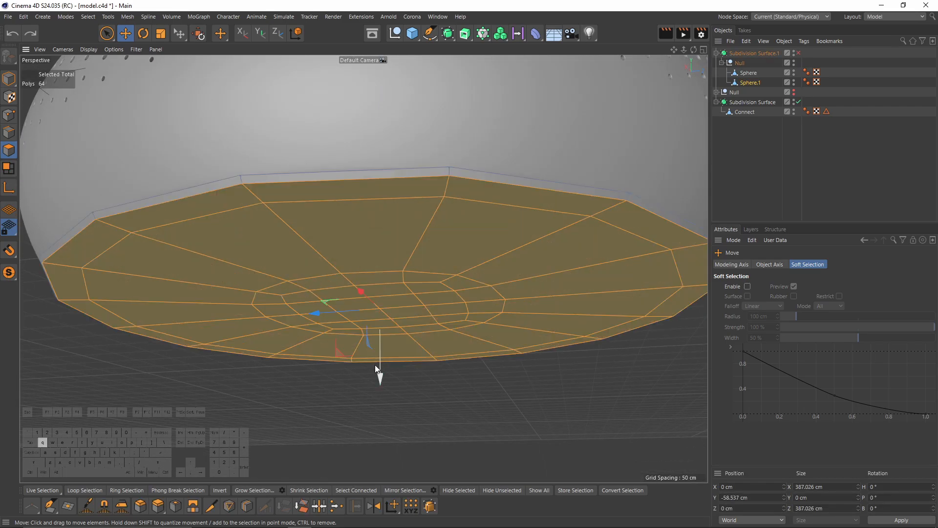
{"action": "left_click_drag", "start_coordinate": [382, 371], "coordinate": [382, 374]}
{"action": "key", "text": "q"}
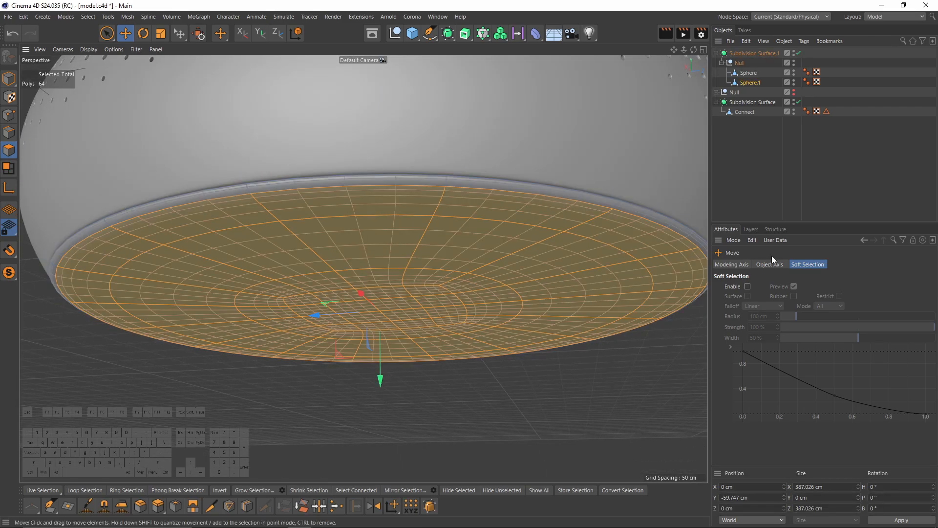
Deselect everything, inspect the whole speaker and save the project.
{"action": "left_click", "coordinate": [763, 186]}
{"action": "scroll", "coordinate": [437, 243], "scroll_direction": "down", "scroll_amount": 4}
{"action": "left_click_drag", "start_coordinate": [437, 244], "coordinate": [457, 201], "text": "alt"}
{"action": "scroll", "coordinate": [499, 215], "scroll_direction": "down", "scroll_amount": 3}
{"action": "left_click_drag", "start_coordinate": [545, 227], "coordinate": [410, 252], "text": "alt"}
{"action": "key", "text": "ctrl+s"}
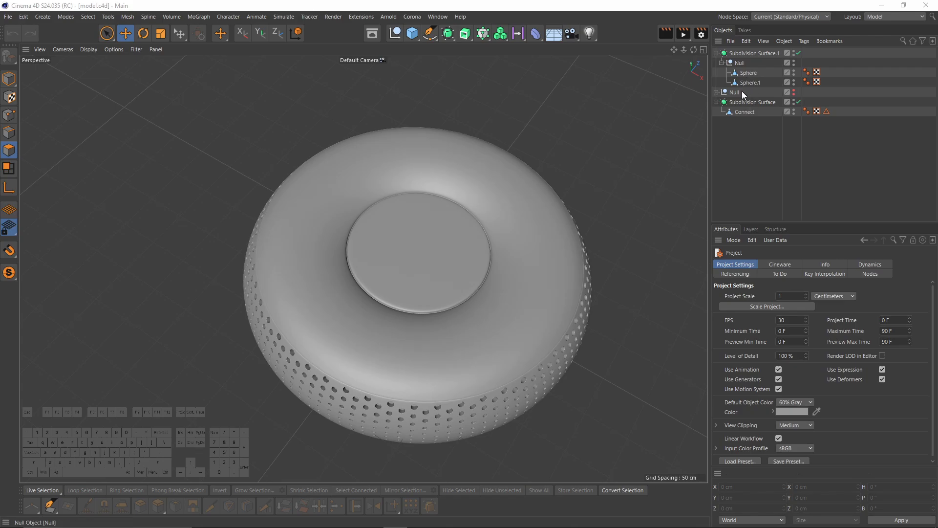
Move the perforated shell into the group with the two caps and delete its emptied Subdivision Surface.
{"action": "left_click_drag", "start_coordinate": [745, 111], "coordinate": [748, 73]}
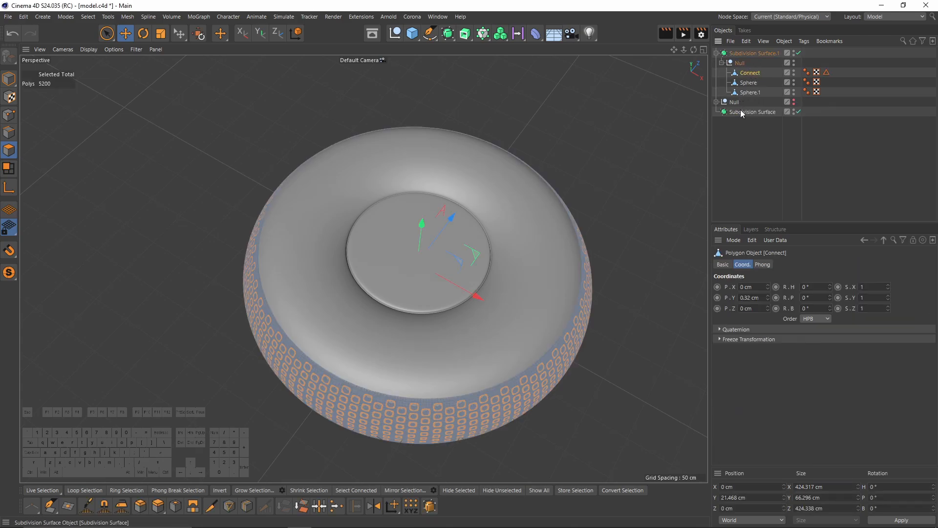
{"action": "left_click", "coordinate": [741, 112]}
{"action": "key", "text": "Delete"}
Switch the interface layout to BP - UV Edit.
{"action": "left_click", "coordinate": [895, 17]}
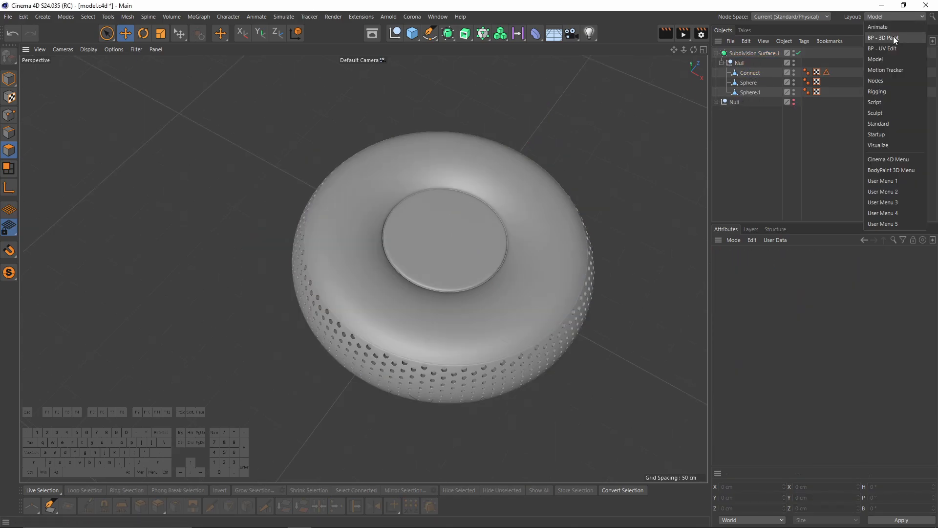
{"action": "left_click", "coordinate": [891, 49]}
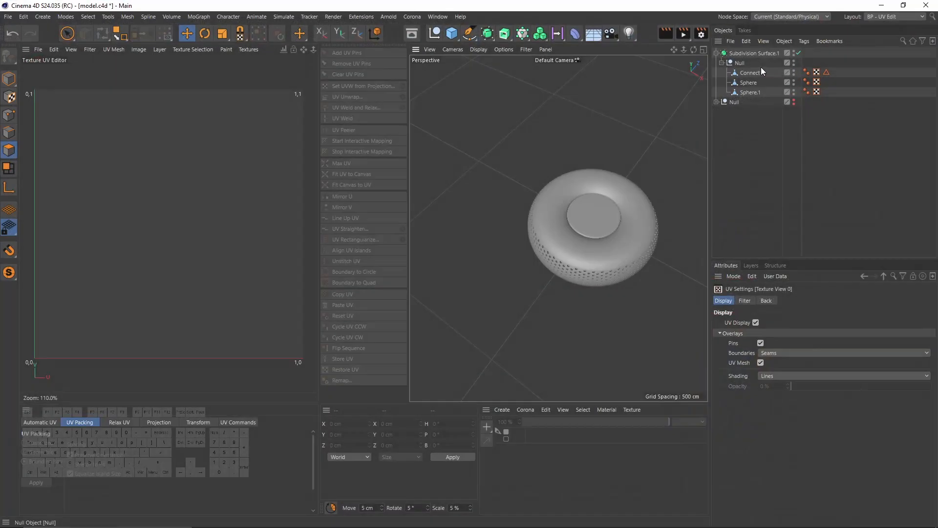
Rename the three speaker parts middle, top and bottom, and place top above middle in the group.
{"action": "left_click", "coordinate": [755, 74]}
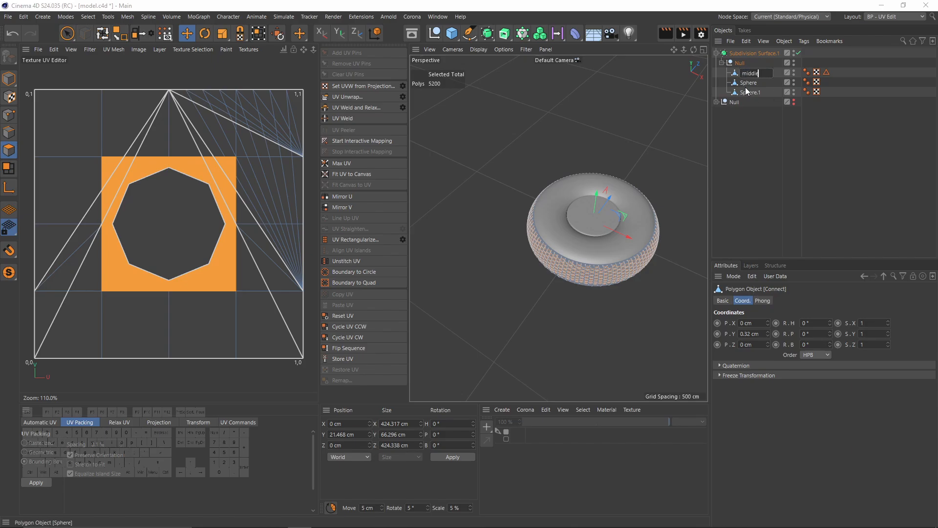
{"action": "left_click", "coordinate": [752, 84]}
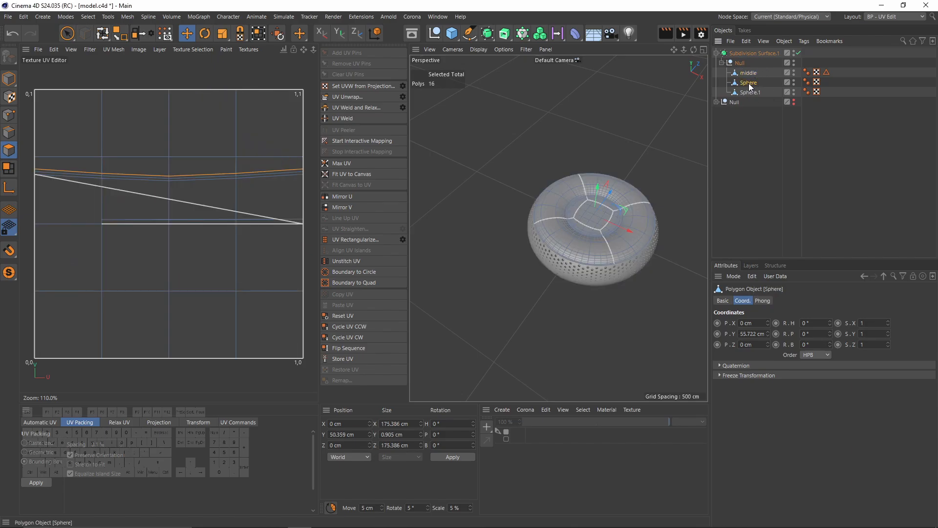
{"action": "double_click", "coordinate": [756, 95]}
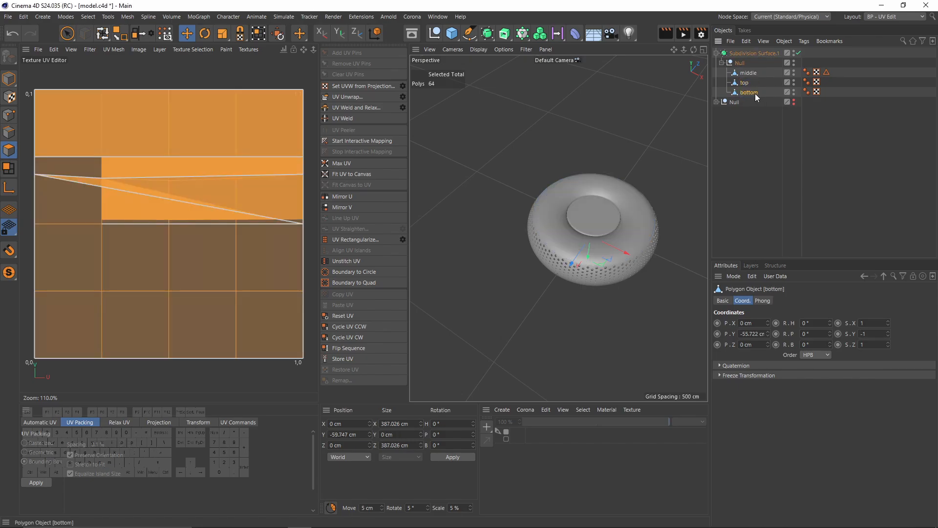
{"action": "left_click_drag", "start_coordinate": [748, 73], "coordinate": [746, 70]}
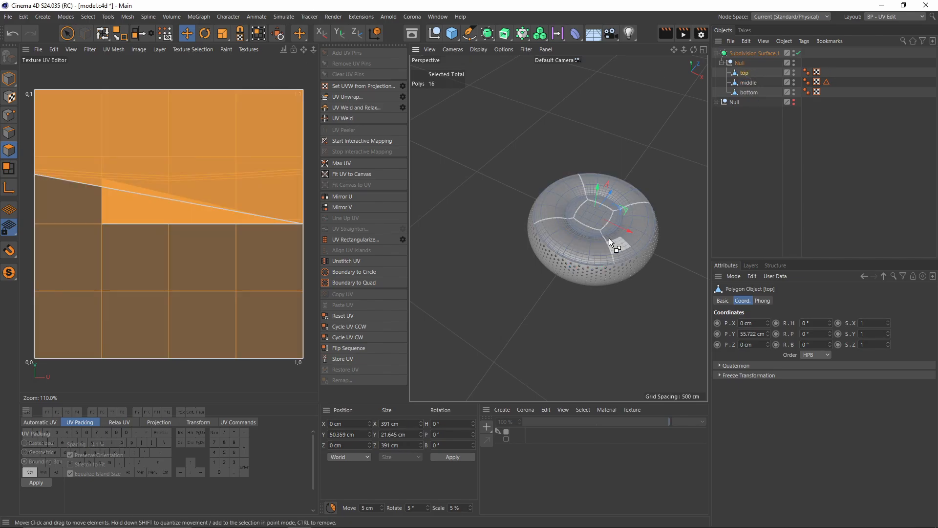
Turn subdivision off and apply a Frontal UV projection to all polygons of the top part from the top view.
{"action": "key", "text": "ctrl+a"}
{"action": "middle_click", "coordinate": [608, 135]}
{"action": "middle_click", "coordinate": [608, 142]}
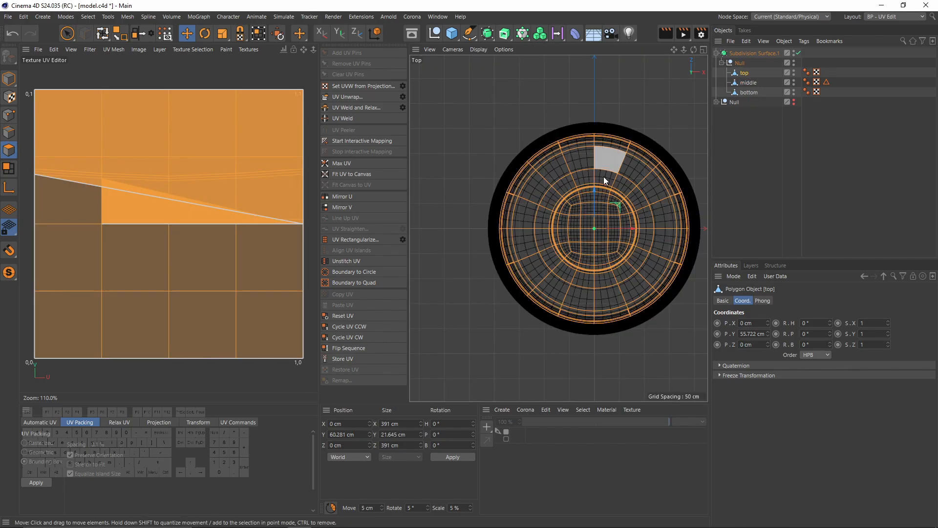
{"action": "left_click", "coordinate": [798, 53]}
{"action": "scroll", "coordinate": [607, 236], "scroll_direction": "up", "scroll_amount": 1}
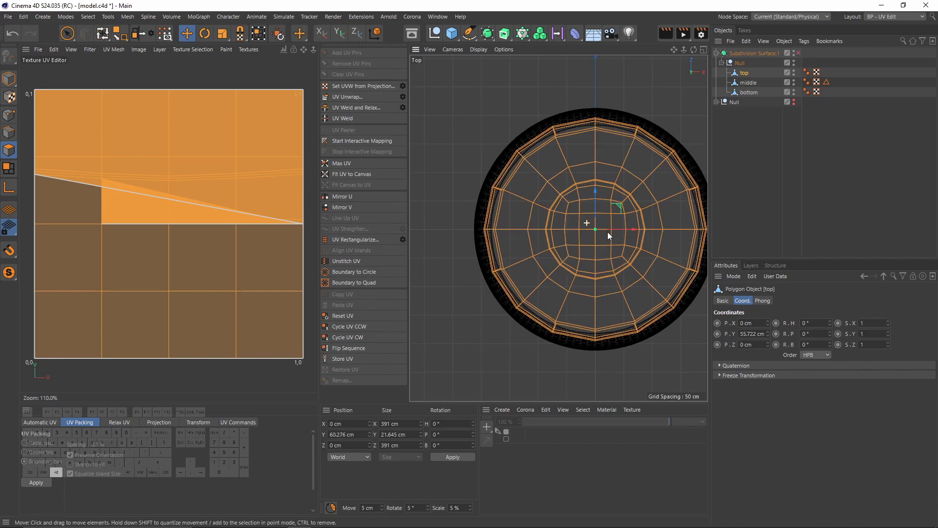
{"action": "left_click", "coordinate": [172, 423]}
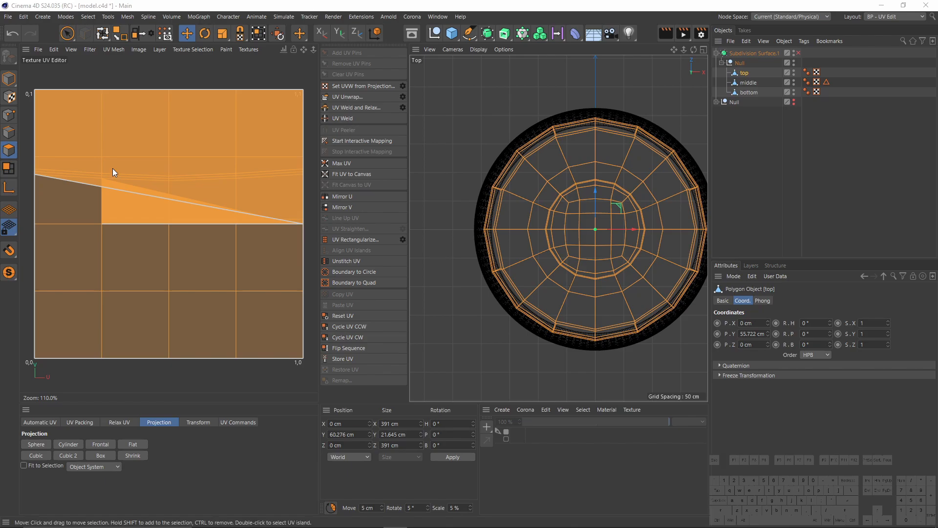
{"action": "left_click", "coordinate": [98, 443]}
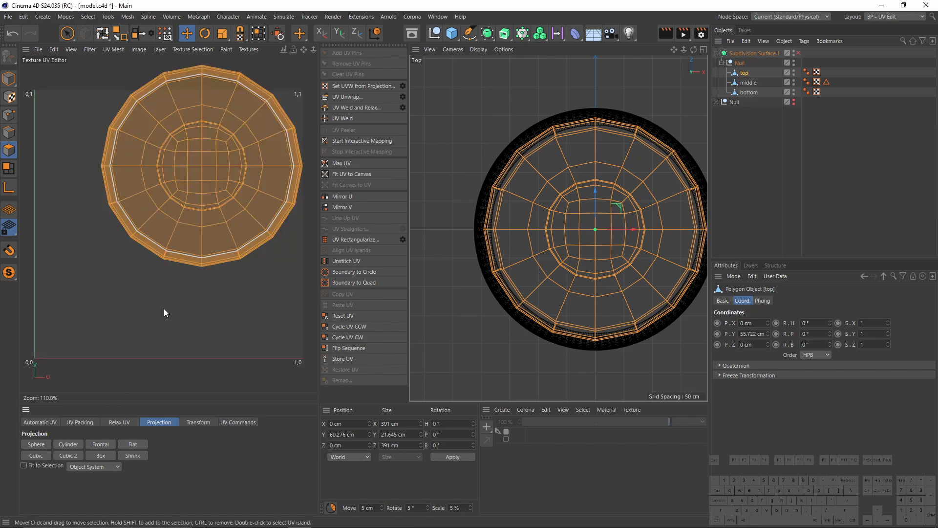
Relax the top part's UVs using LSCM with Cut Selected Edges off, and pack them with the Bounding Box method.
{"action": "left_click", "coordinate": [125, 422]}
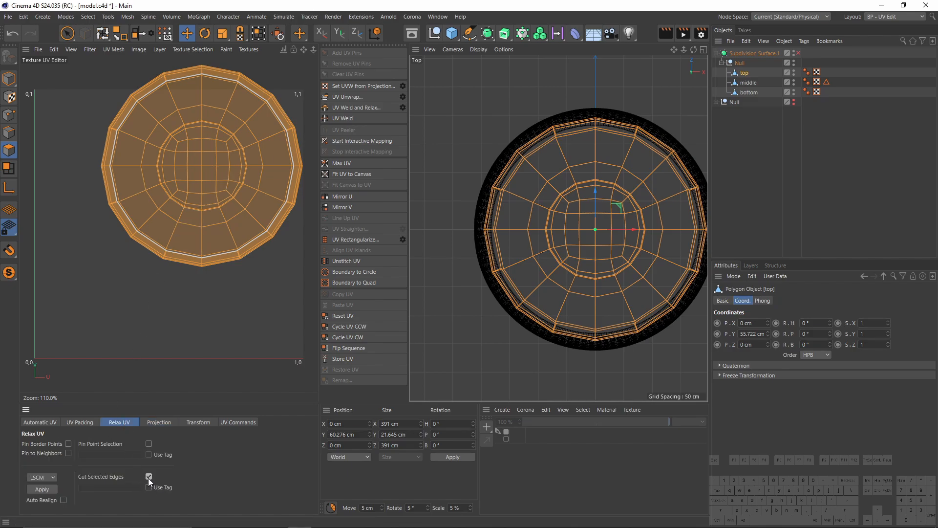
{"action": "left_click", "coordinate": [45, 488]}
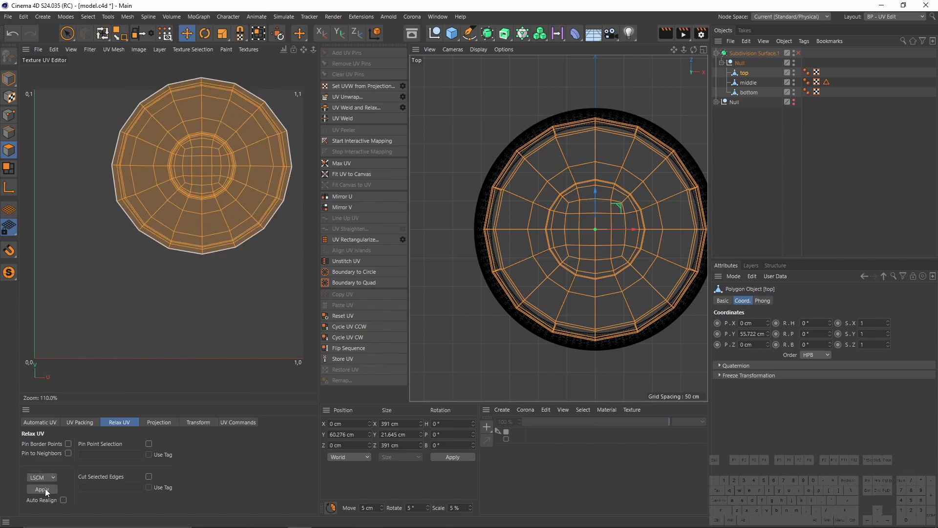
{"action": "left_click", "coordinate": [76, 424]}
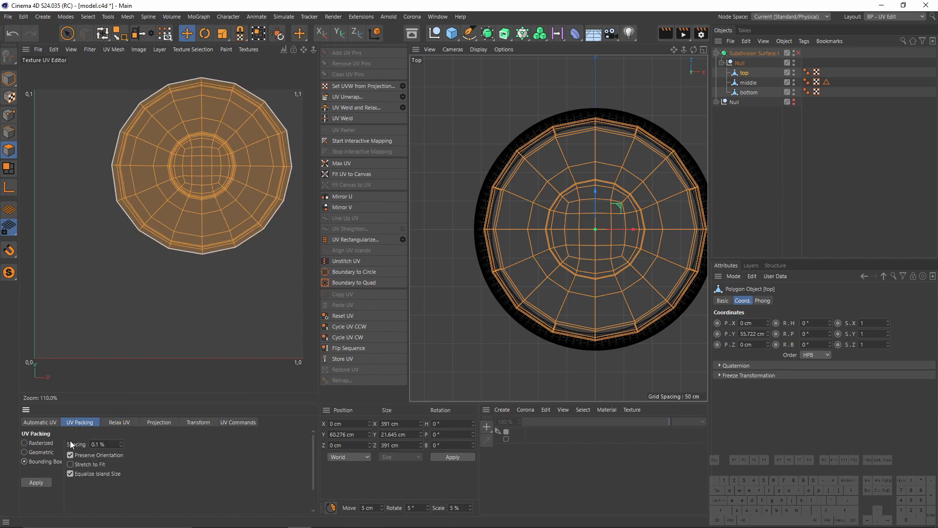
{"action": "left_click", "coordinate": [36, 483]}
Show the UV Map test texture on the top part and check it in the perspective view.
{"action": "left_click", "coordinate": [256, 50]}
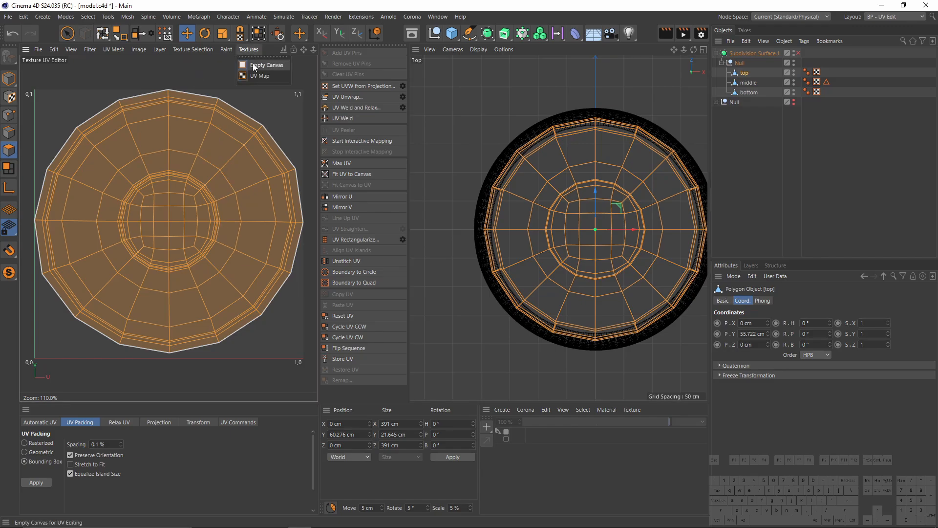
{"action": "left_click", "coordinate": [251, 77]}
{"action": "middle_click", "coordinate": [501, 201]}
{"action": "middle_click", "coordinate": [500, 155]}
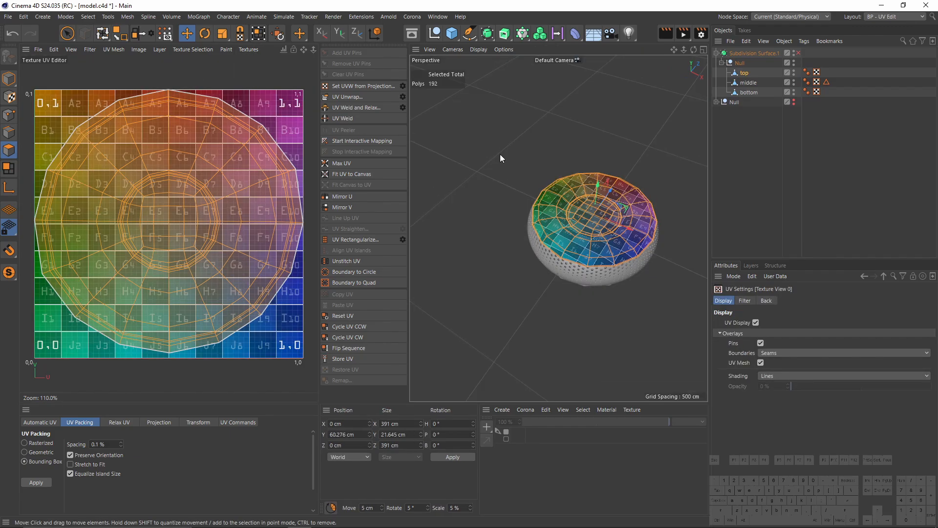
{"action": "scroll", "coordinate": [596, 224], "scroll_direction": "up", "scroll_amount": 4}
{"action": "left_click_drag", "start_coordinate": [597, 225], "coordinate": [579, 343], "text": "alt"}
{"action": "scroll", "coordinate": [583, 238], "scroll_direction": "down", "scroll_amount": 5}
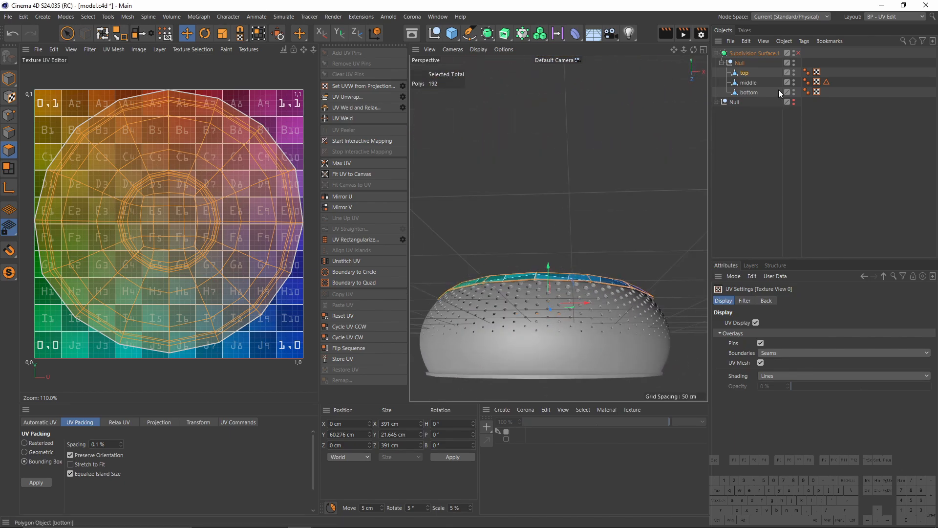
Apply a Frontal UV projection to the bottom part while facing the speaker's underside squarely.
{"action": "left_click", "coordinate": [750, 93]}
{"action": "left_click_drag", "start_coordinate": [548, 242], "coordinate": [556, 342], "text": "alt"}
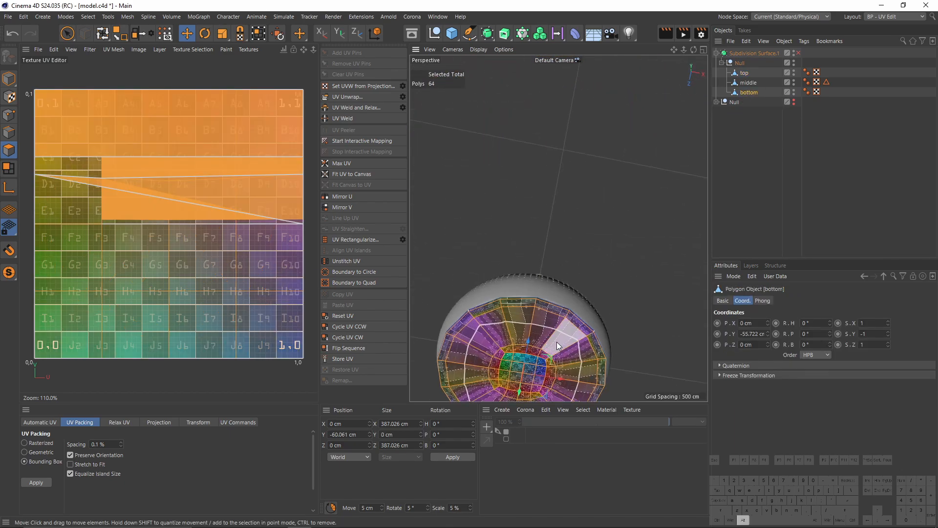
{"action": "middle_click_drag", "start_coordinate": [557, 218], "coordinate": [550, 100], "text": "alt"}
{"action": "left_click_drag", "start_coordinate": [521, 182], "coordinate": [515, 212], "text": "alt"}
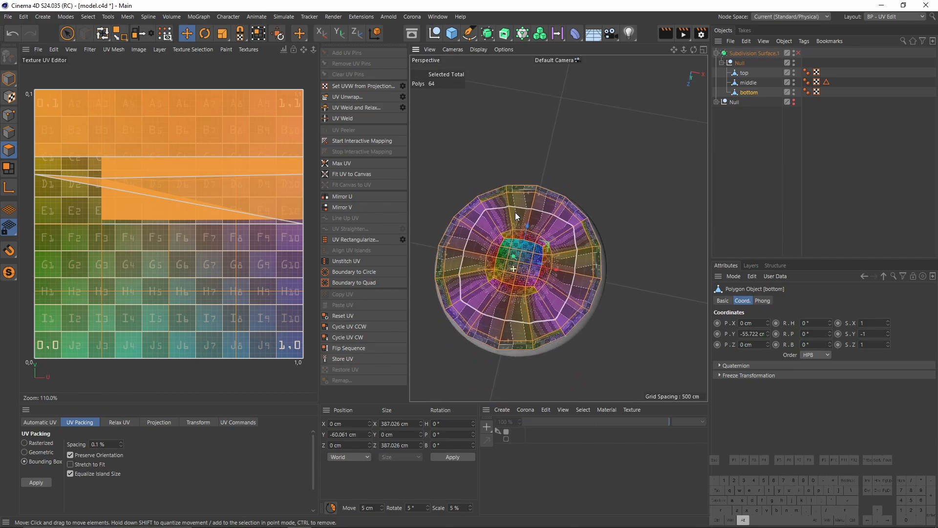
{"action": "middle_click_drag", "start_coordinate": [518, 300], "coordinate": [544, 265], "text": "alt"}
{"action": "left_click_drag", "start_coordinate": [543, 265], "coordinate": [543, 284], "text": "alt"}
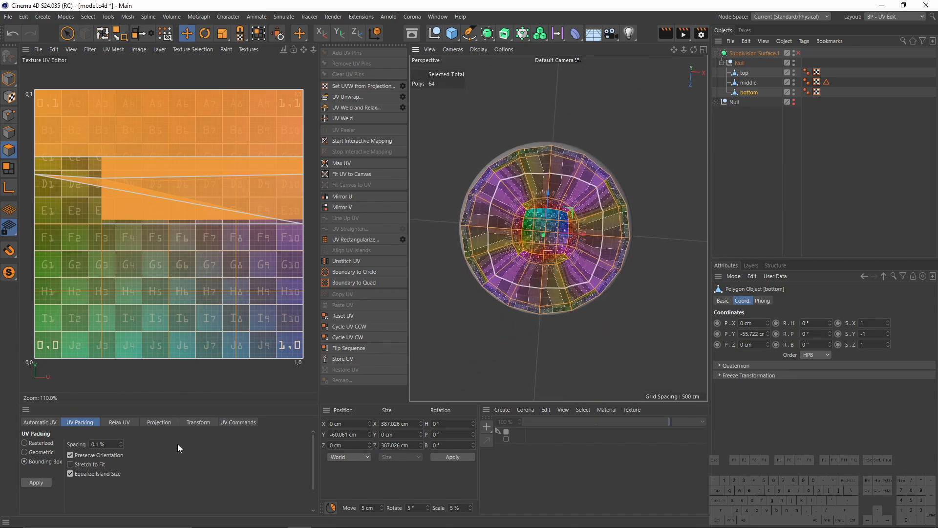
{"action": "left_click", "coordinate": [159, 422]}
{"action": "left_click", "coordinate": [99, 445]}
Relax the bottom part's UVs using LSCM and pack them with the Bounding Box method.
{"action": "left_click", "coordinate": [109, 422]}
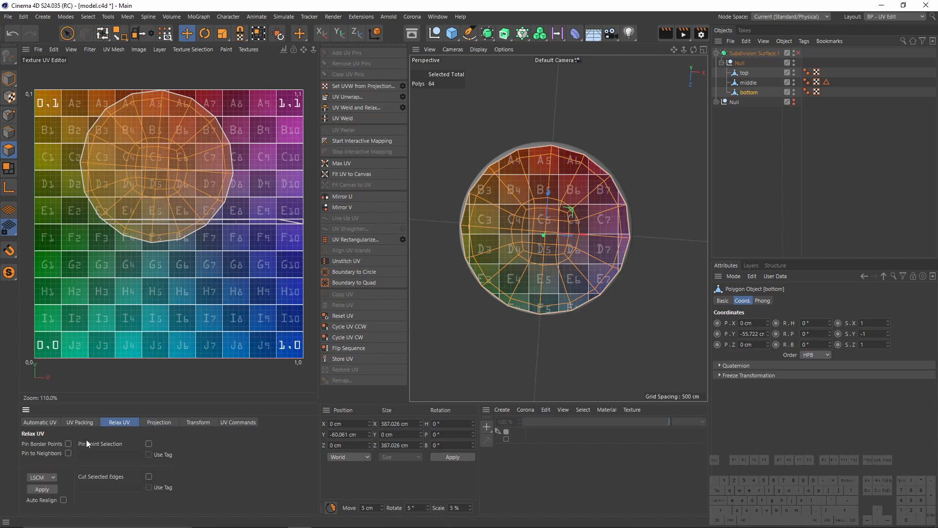
{"action": "left_click", "coordinate": [41, 489]}
{"action": "left_click", "coordinate": [78, 422]}
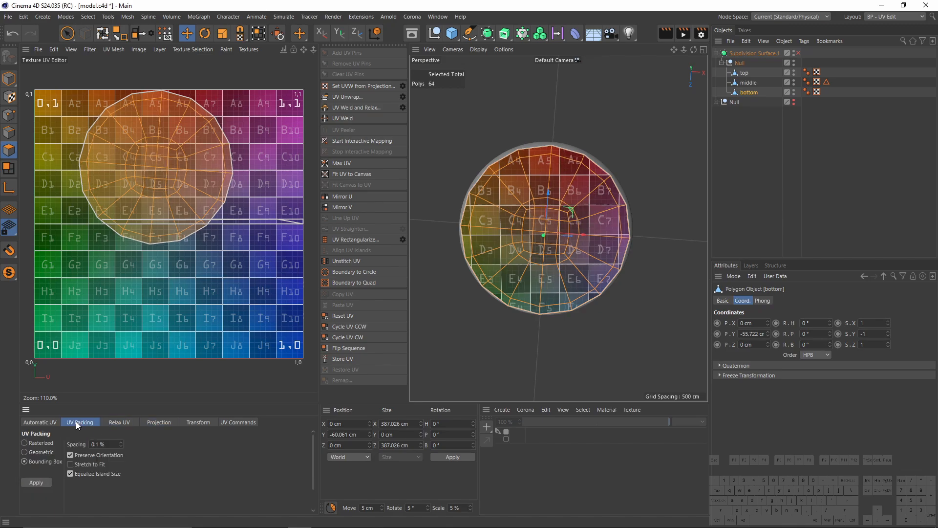
{"action": "left_click", "coordinate": [37, 482]}
{"action": "key", "text": "r"}
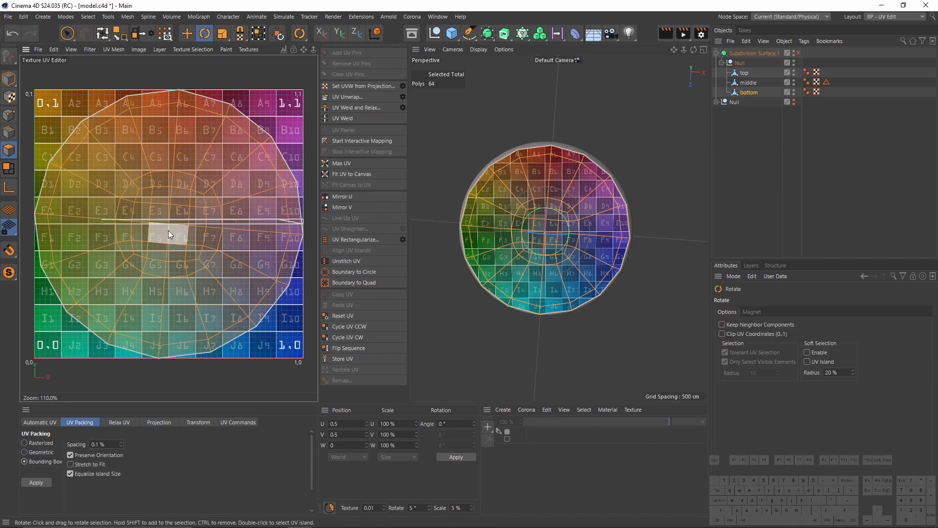
Select all edges of the perforated middle part and reset its UVs.
{"action": "left_click_drag", "start_coordinate": [549, 228], "coordinate": [514, 274], "text": "alt"}
{"action": "left_click", "coordinate": [749, 83]}
{"action": "right_click_drag", "start_coordinate": [543, 186], "coordinate": [613, 180], "text": "alt"}
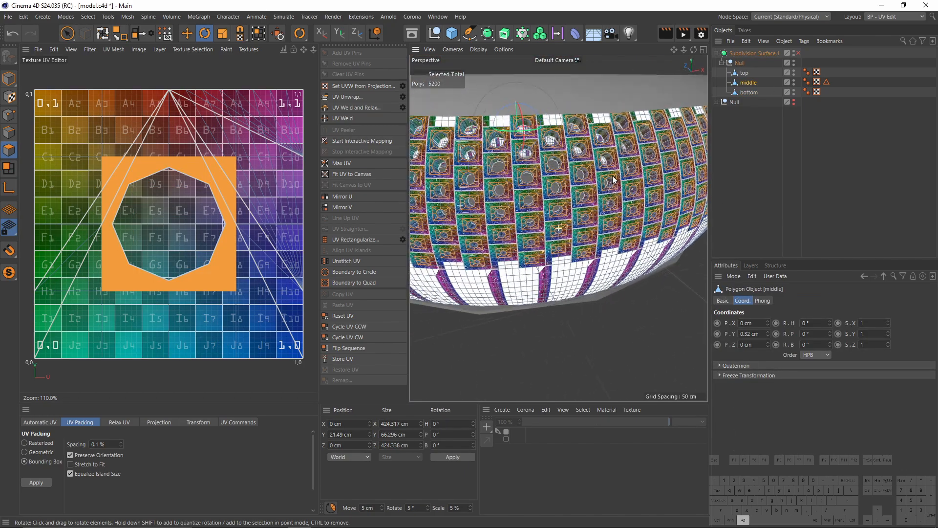
{"action": "middle_click_drag", "start_coordinate": [613, 176], "coordinate": [649, 173], "text": "alt"}
{"action": "key", "text": "ctrl+a"}
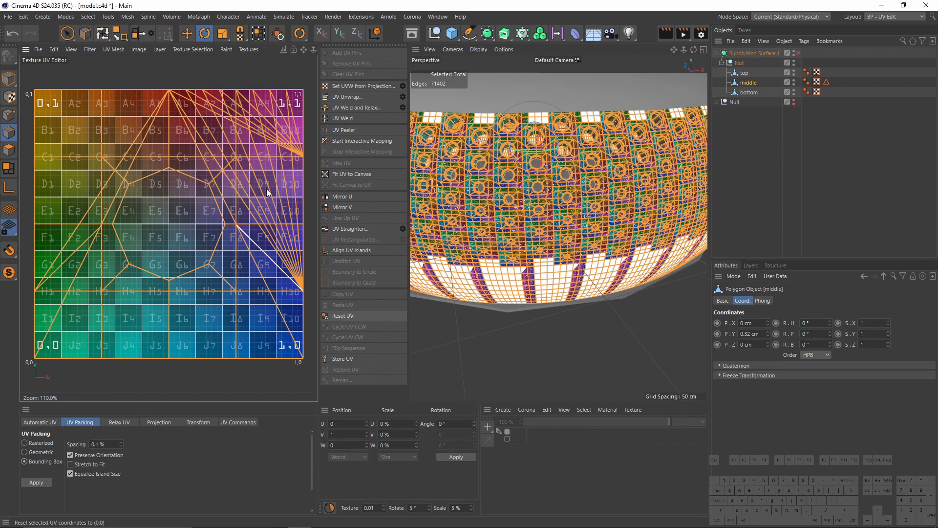
{"action": "left_click", "coordinate": [345, 316]}
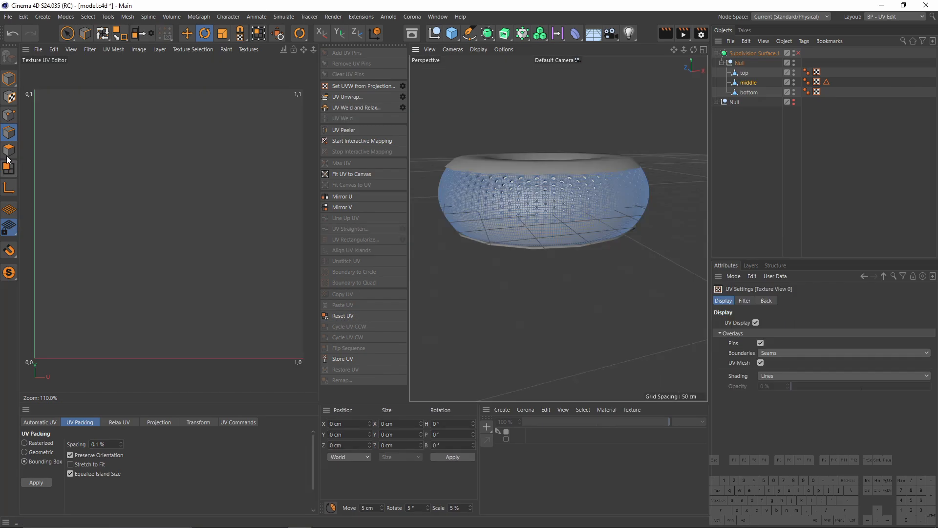
Select all polygons of the middle part and apply a Cylinder UV projection.
{"action": "left_click", "coordinate": [9, 150]}
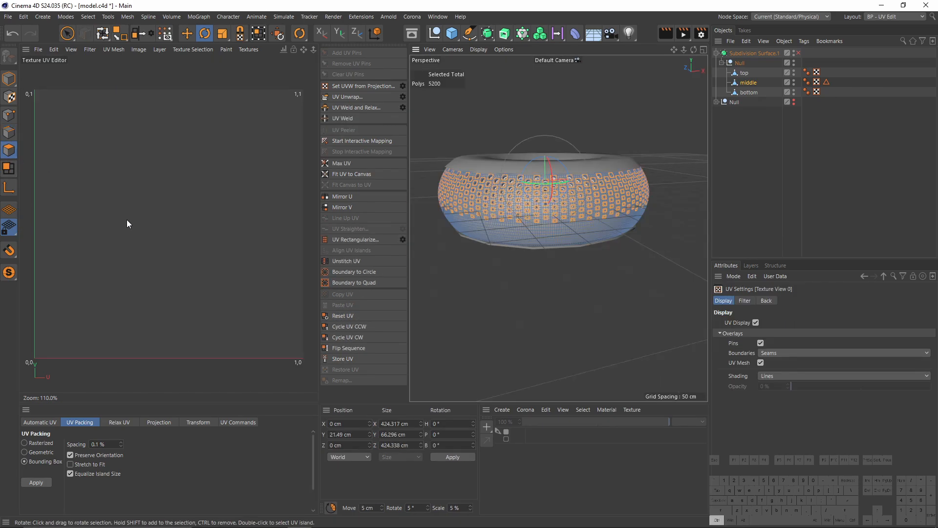
{"action": "key", "text": "ctrl+a"}
{"action": "left_click", "coordinate": [159, 421]}
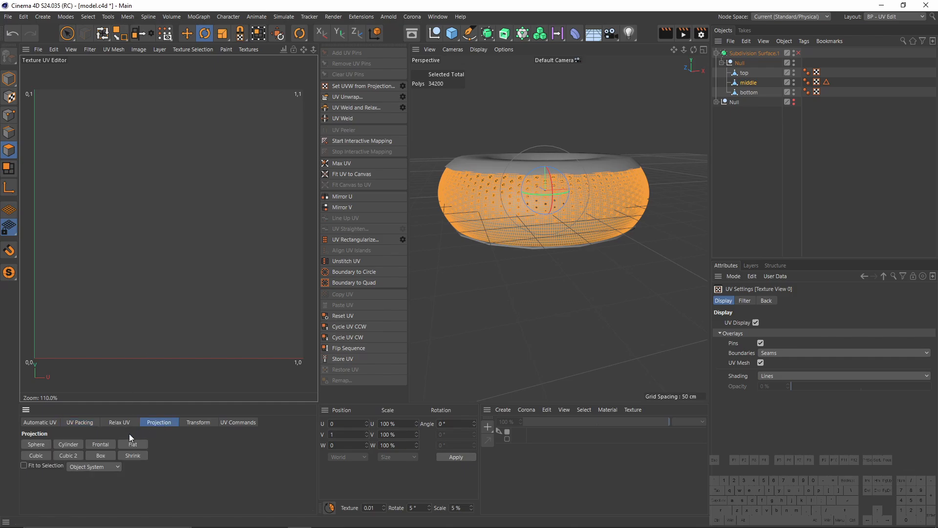
{"action": "left_click", "coordinate": [71, 443]}
Scale the middle part's UV layout non-uniformly, wider and much flatter, until its holes look roughly round.
{"action": "scroll", "coordinate": [129, 81], "scroll_direction": "up", "scroll_amount": 2}
{"action": "right_click_drag", "start_coordinate": [126, 79], "coordinate": [131, 80], "text": "alt"}
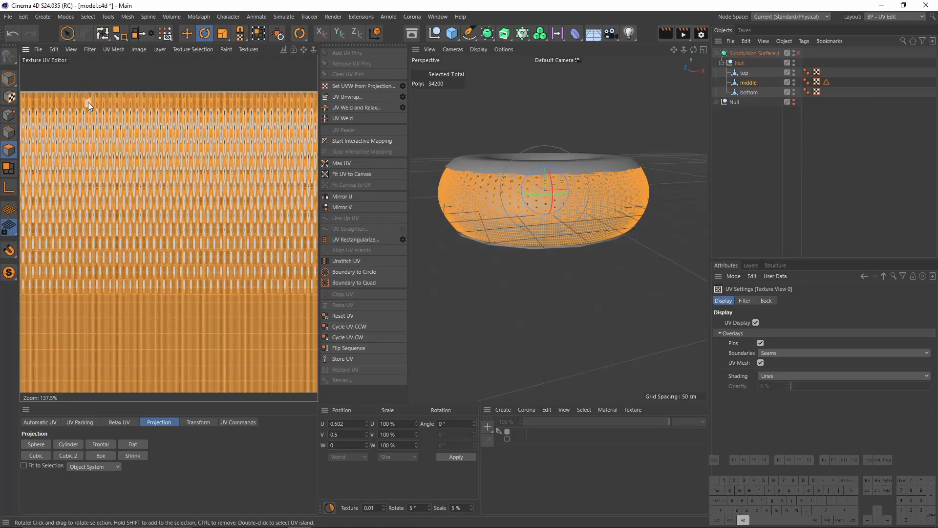
{"action": "middle_click_drag", "start_coordinate": [104, 106], "coordinate": [169, 118], "text": "alt"}
{"action": "left_click_drag", "start_coordinate": [220, 35], "coordinate": [273, 68]}
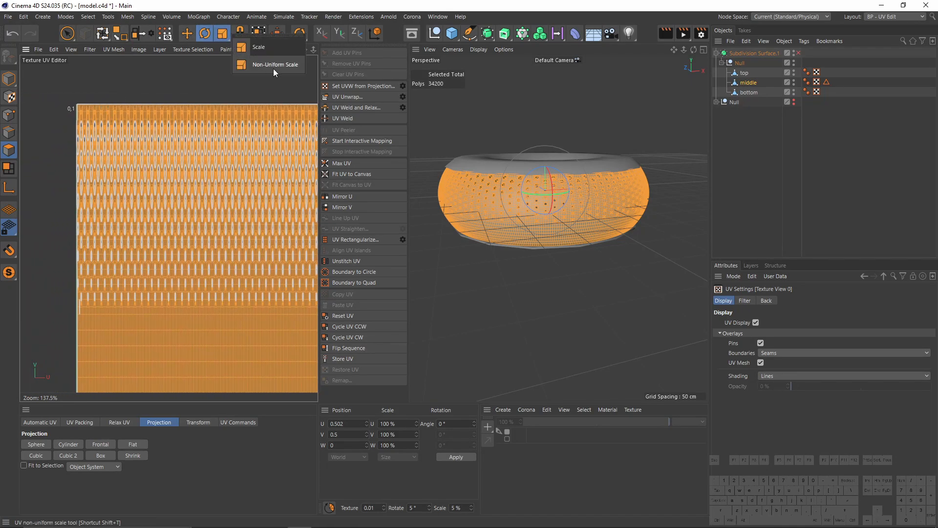
{"action": "left_click", "coordinate": [272, 65]}
{"action": "scroll", "coordinate": [94, 104], "scroll_direction": "up", "scroll_amount": 2}
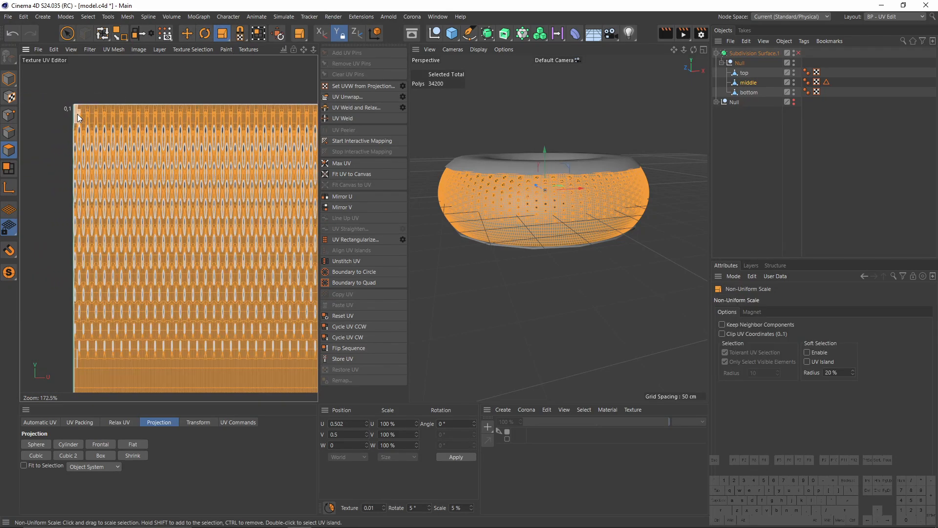
{"action": "left_click_drag", "start_coordinate": [77, 113], "coordinate": [138, 5]}
{"action": "scroll", "coordinate": [94, 80], "scroll_direction": "up", "scroll_amount": 10}
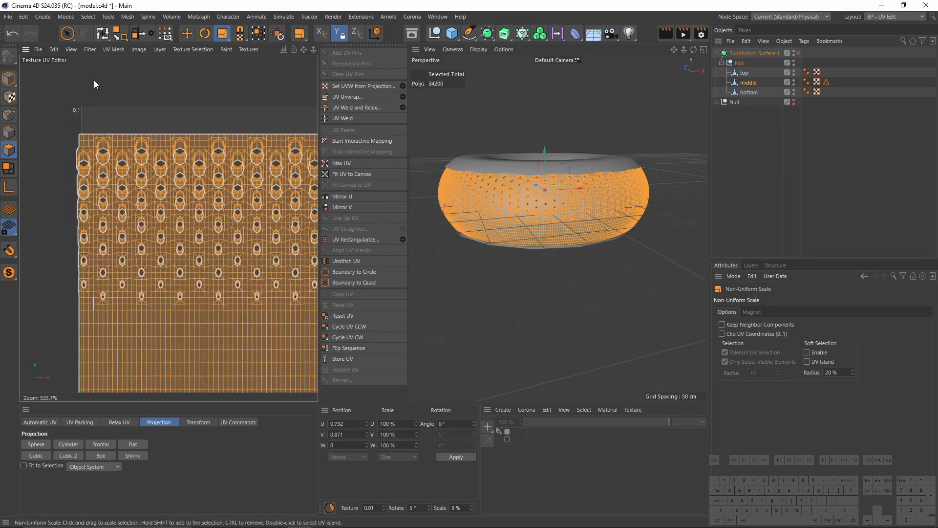
{"action": "scroll", "coordinate": [192, 212], "scroll_direction": "down", "scroll_amount": 10}
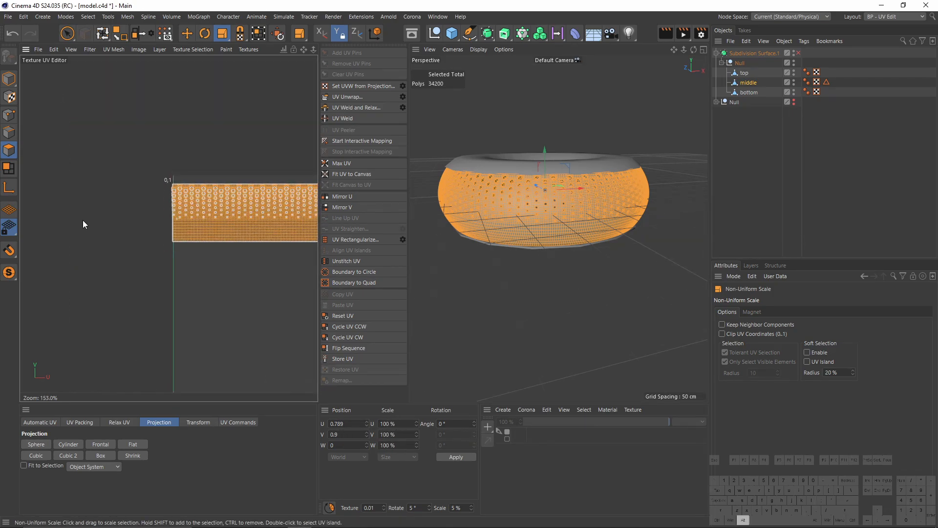
Pack the middle part's UVs into the UV space with the Bounding Box method.
{"action": "left_click", "coordinate": [104, 423]}
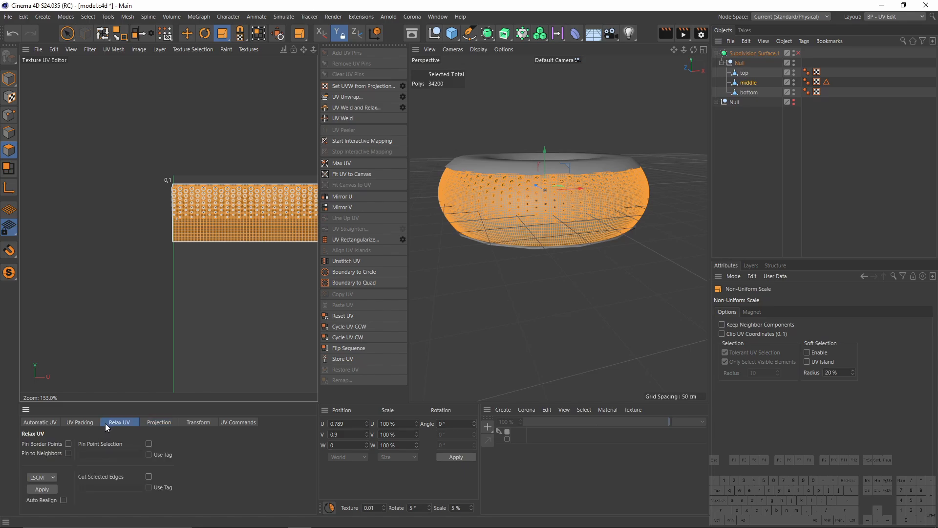
{"action": "left_click", "coordinate": [90, 424]}
{"action": "left_click", "coordinate": [37, 482]}
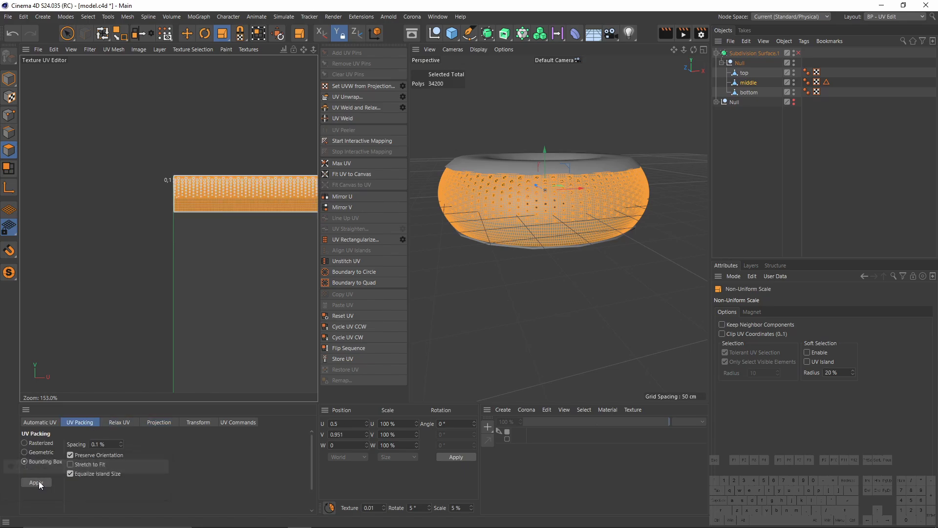
Show the UV Map test texture on the middle part and inspect it up close on the perforated shell.
{"action": "scroll", "coordinate": [233, 234], "scroll_direction": "up", "scroll_amount": 3}
{"action": "left_click", "coordinate": [248, 50]}
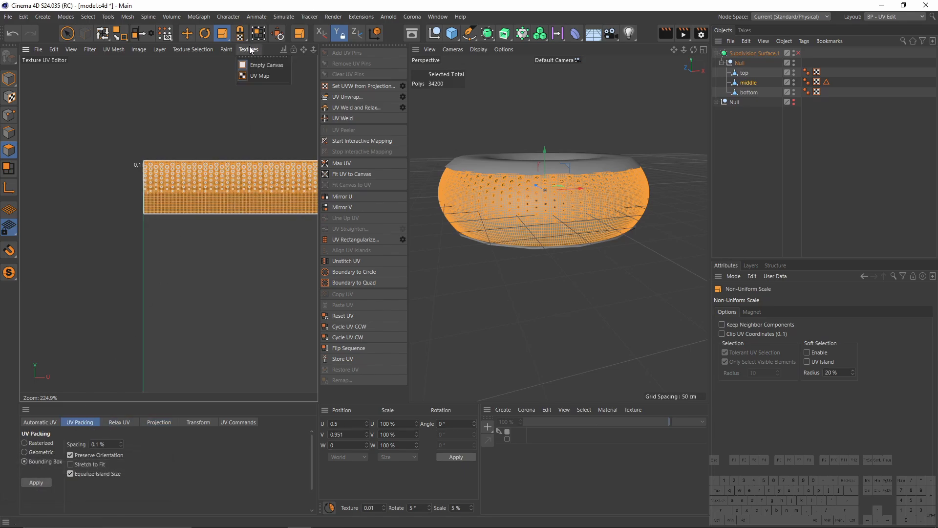
{"action": "left_click", "coordinate": [248, 75]}
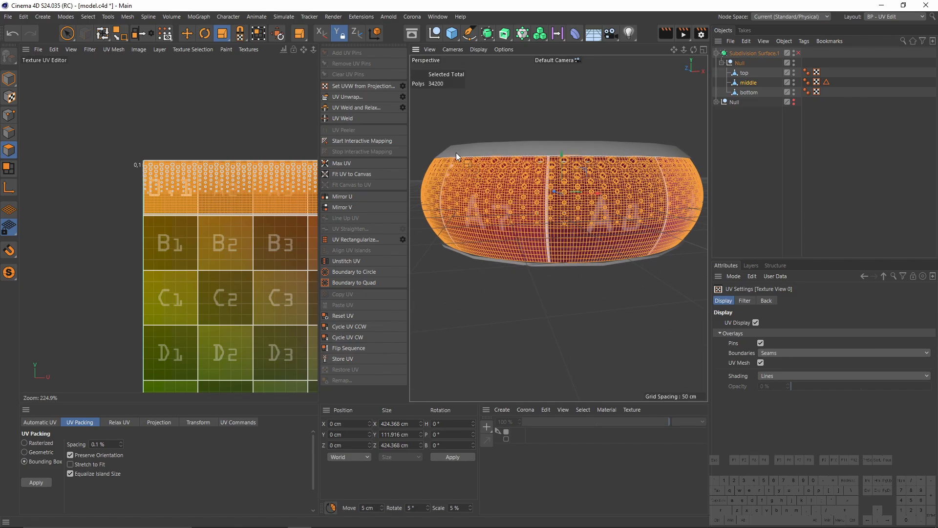
{"action": "scroll", "coordinate": [613, 241], "scroll_direction": "up", "scroll_amount": 5}
{"action": "key", "text": "e"}
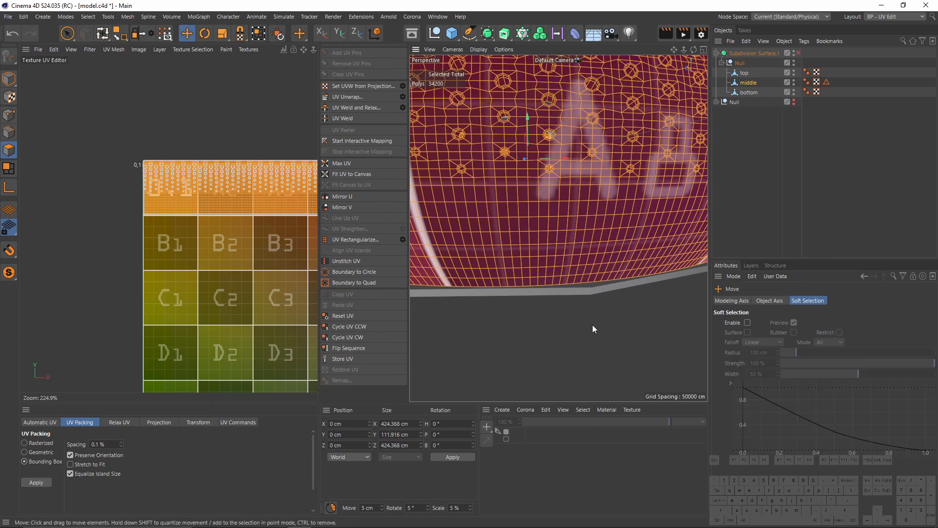
Deselect the polygons and examine the test texture's distortion and seam all around the perforated middle part.
{"action": "left_click", "coordinate": [592, 325]}
{"action": "scroll", "coordinate": [581, 253], "scroll_direction": "down", "scroll_amount": 5}
{"action": "left_click_drag", "start_coordinate": [550, 276], "coordinate": [576, 271], "text": "alt"}
{"action": "scroll", "coordinate": [559, 206], "scroll_direction": "up", "scroll_amount": 6}
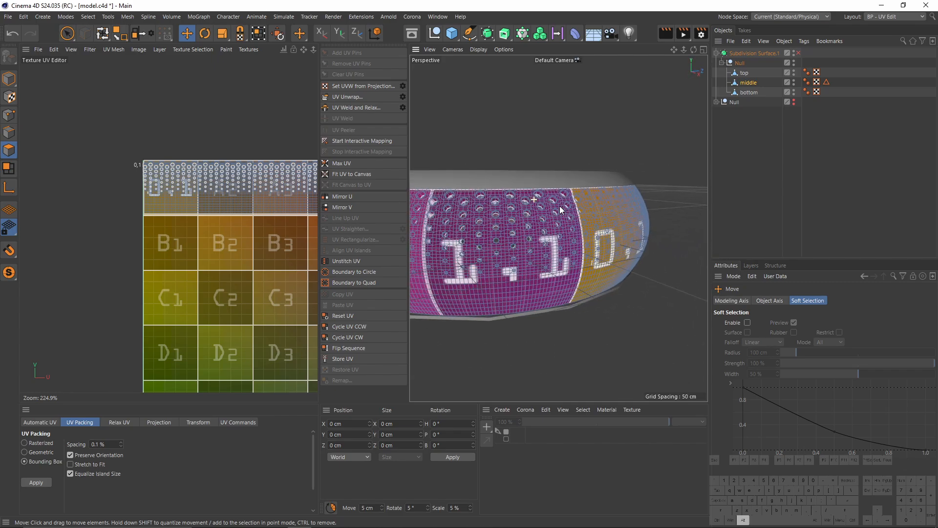
{"action": "left_click_drag", "start_coordinate": [562, 195], "coordinate": [587, 210], "text": "alt"}
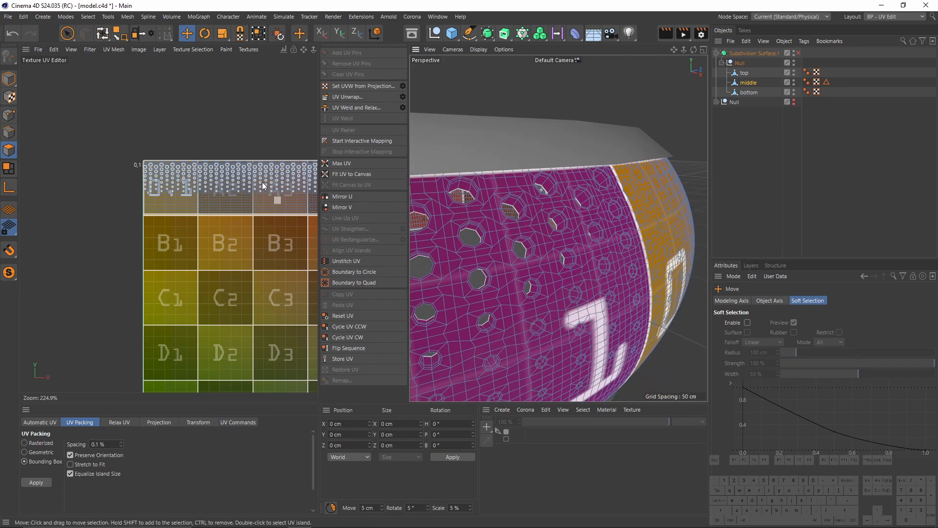
{"action": "scroll", "coordinate": [189, 172], "scroll_direction": "up", "scroll_amount": 2}
{"action": "scroll", "coordinate": [542, 199], "scroll_direction": "up", "scroll_amount": 3}
{"action": "scroll", "coordinate": [530, 198], "scroll_direction": "up", "scroll_amount": 2}
{"action": "right_click_drag", "start_coordinate": [559, 186], "coordinate": [523, 230], "text": "alt"}
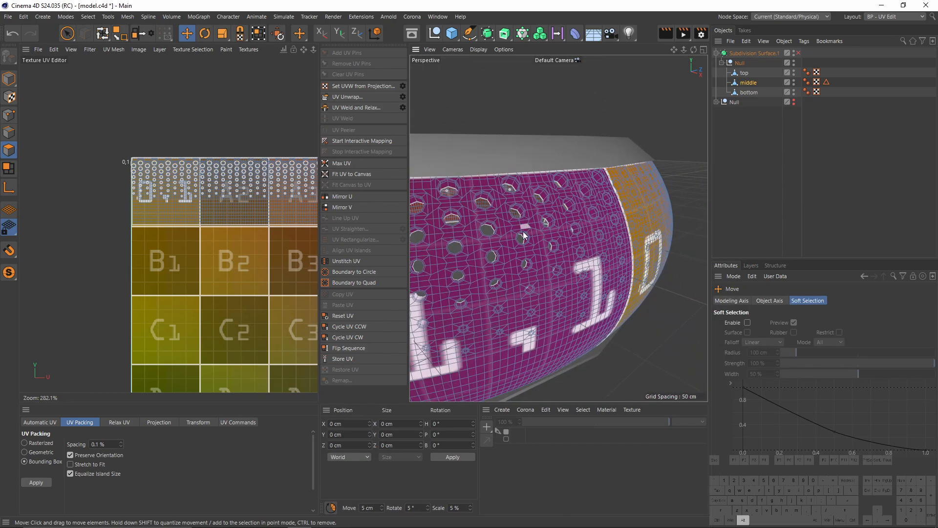
{"action": "middle_click_drag", "start_coordinate": [601, 225], "coordinate": [649, 225], "text": "alt"}
{"action": "right_click_drag", "start_coordinate": [638, 223], "coordinate": [609, 224], "text": "alt"}
{"action": "left_click_drag", "start_coordinate": [608, 224], "coordinate": [544, 274], "text": "alt"}
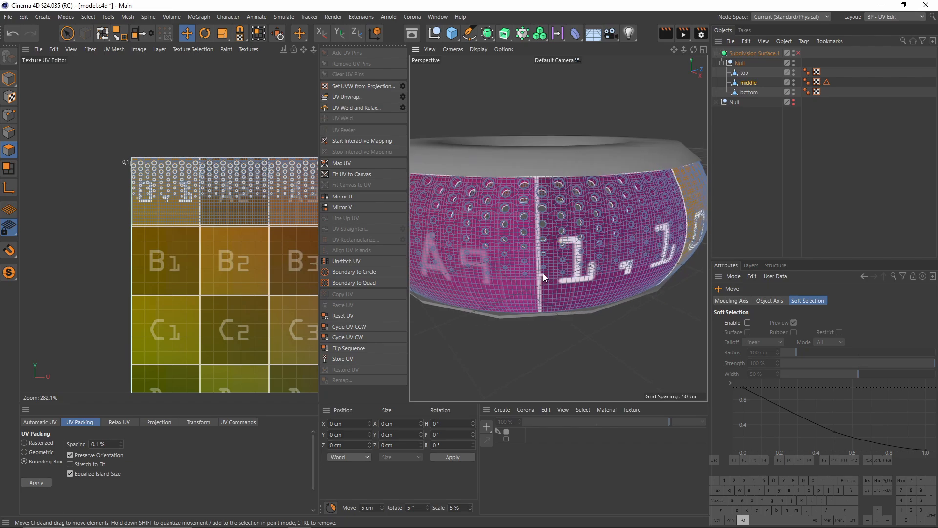
{"action": "left_click_drag", "start_coordinate": [606, 230], "coordinate": [517, 215], "text": "alt"}
{"action": "right_click_drag", "start_coordinate": [571, 215], "coordinate": [614, 210], "text": "alt"}
{"action": "left_click_drag", "start_coordinate": [611, 218], "coordinate": [585, 233], "text": "alt"}
{"action": "right_click_drag", "start_coordinate": [587, 235], "coordinate": [610, 299], "text": "alt"}
{"action": "left_click_drag", "start_coordinate": [610, 299], "coordinate": [514, 275], "text": "alt"}
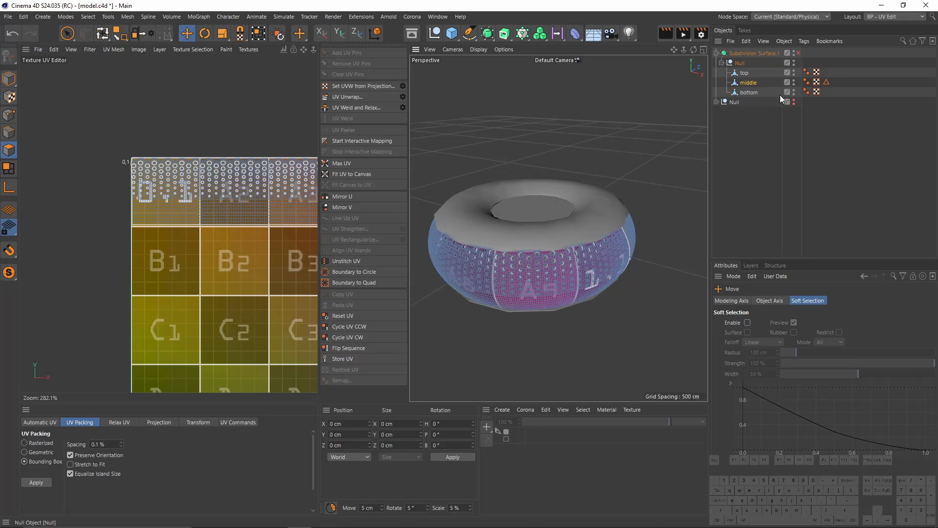
Switch to the BP - 3D Paint layout and select the top object, framing it from above.
{"action": "left_click", "coordinate": [894, 17]}
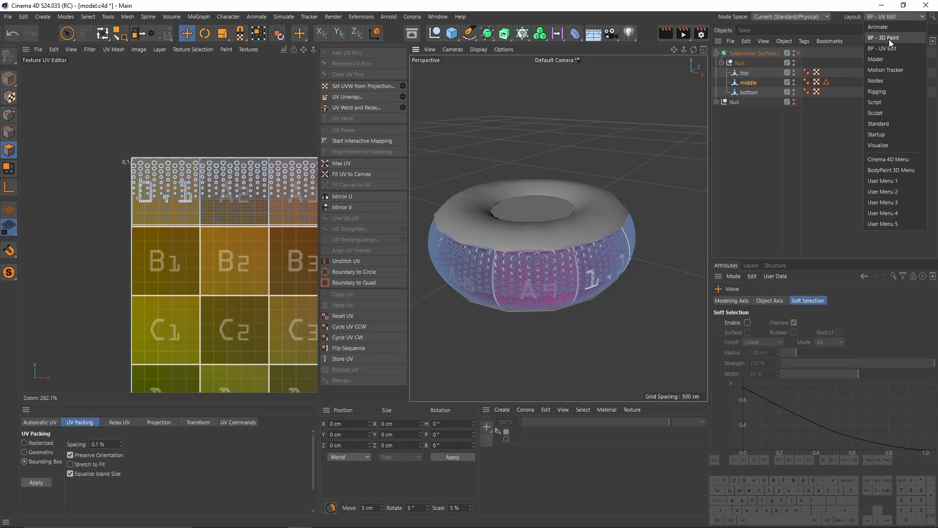
{"action": "left_click", "coordinate": [889, 39]}
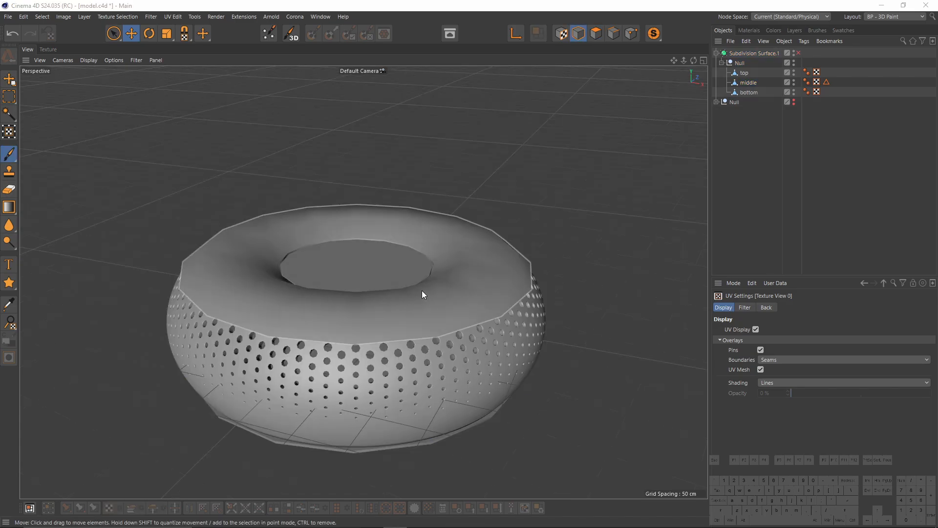
{"action": "left_click_drag", "start_coordinate": [421, 243], "coordinate": [430, 291], "text": "alt"}
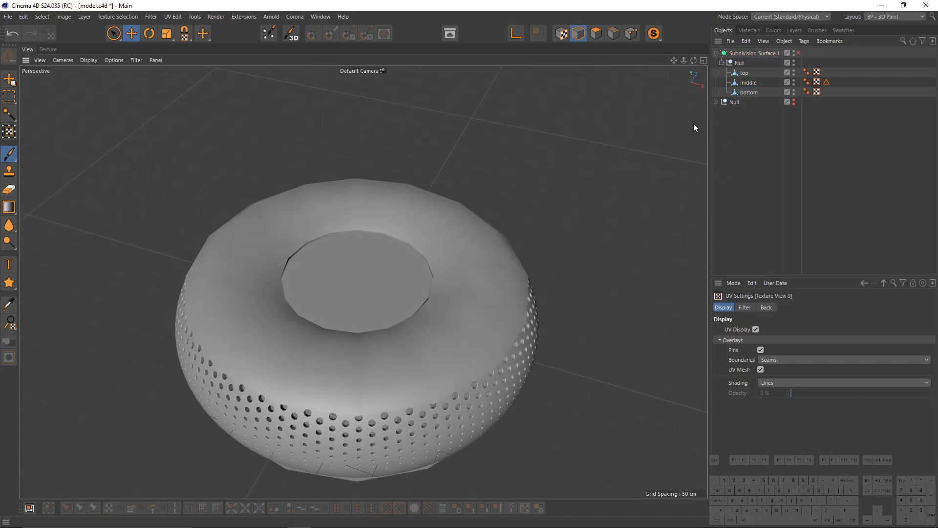
{"action": "left_click", "coordinate": [745, 74]}
{"action": "right_click_drag", "start_coordinate": [432, 261], "coordinate": [439, 263], "text": "alt"}
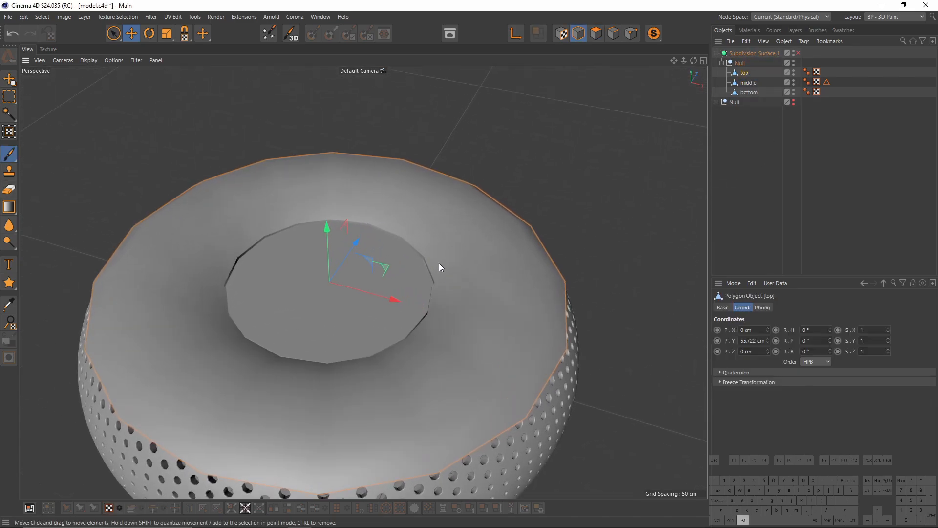
{"action": "middle_click_drag", "start_coordinate": [399, 287], "coordinate": [424, 215], "text": "alt"}
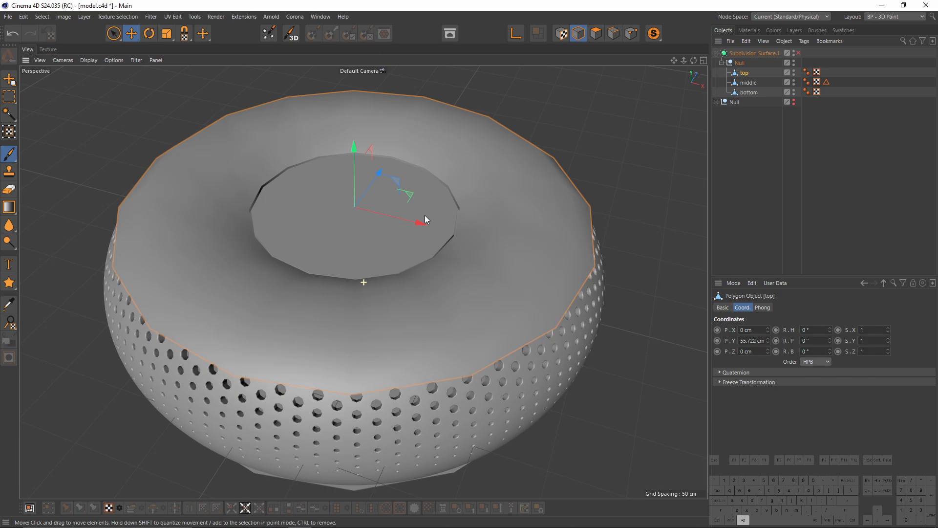
Start the BodyPaint 3D Setup Wizard and include only the top object under Subdivision Surface.1.
{"action": "left_click", "coordinate": [291, 34]}
{"action": "left_click_drag", "start_coordinate": [375, 86], "coordinate": [523, 109]}
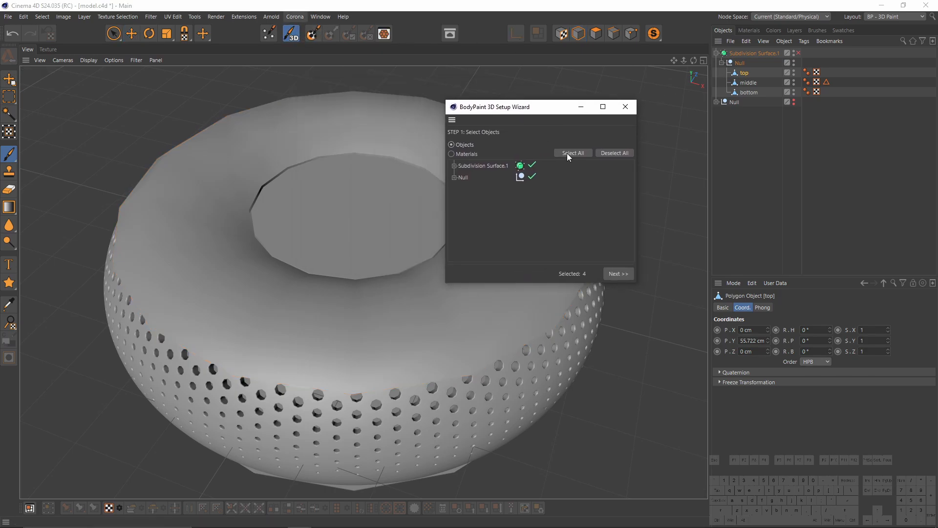
{"action": "left_click", "coordinate": [455, 177]}
{"action": "left_click", "coordinate": [607, 153]}
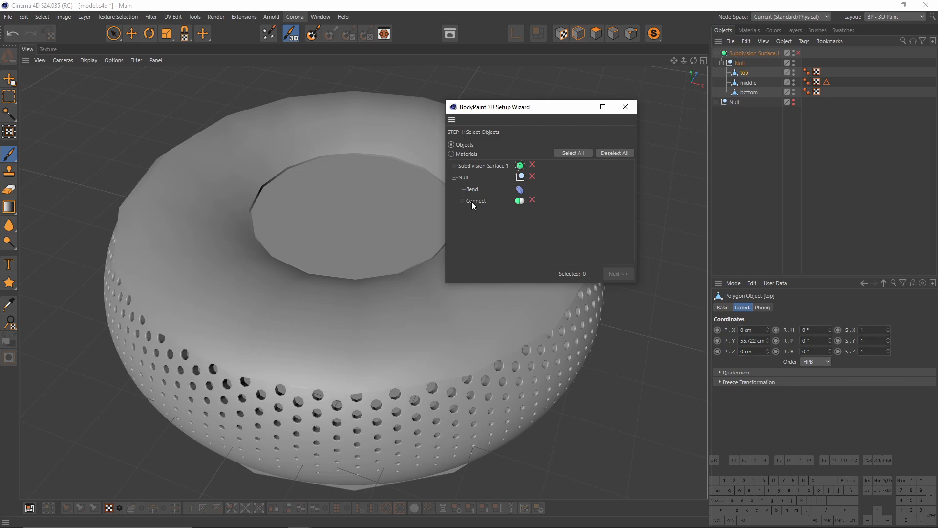
{"action": "left_click", "coordinate": [454, 177]}
{"action": "left_click", "coordinate": [454, 166]}
{"action": "left_click", "coordinate": [462, 177]}
{"action": "left_click", "coordinate": [532, 190]}
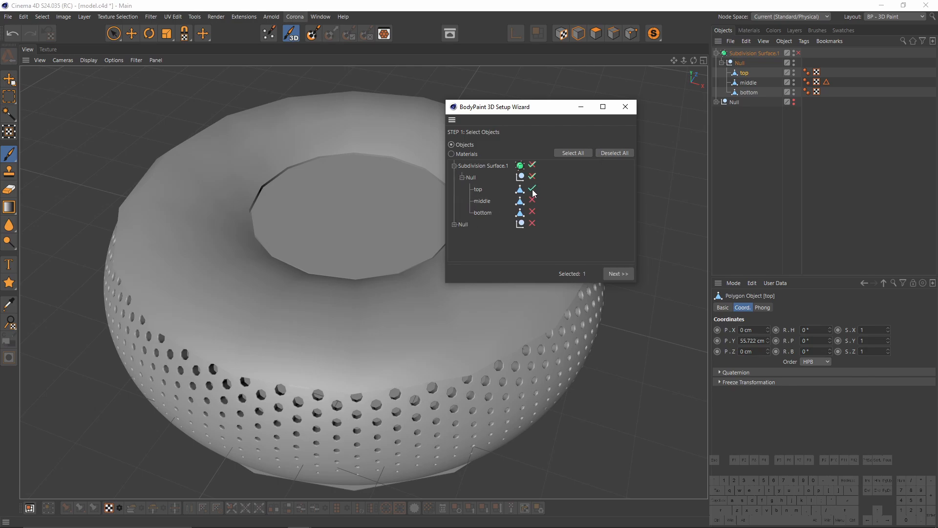
{"action": "left_click", "coordinate": [615, 274]}
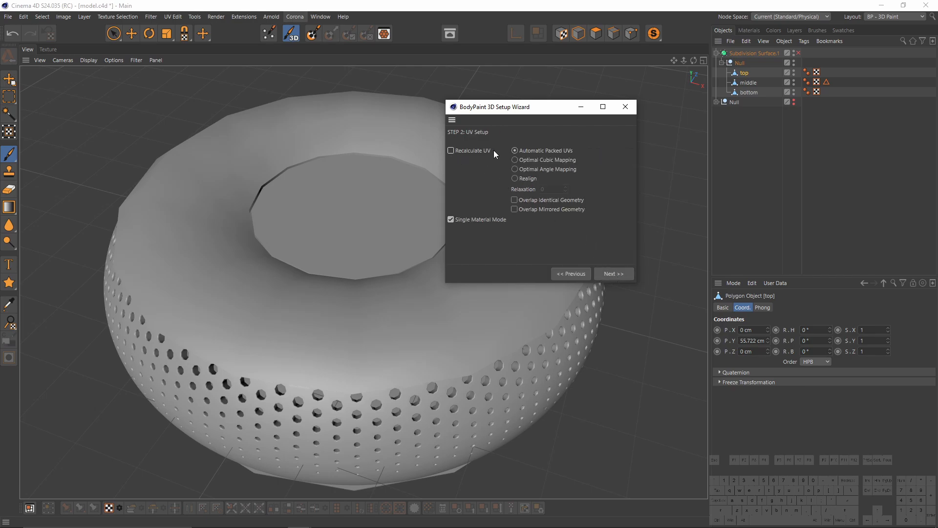
Keep the existing UVs, create only a Bump channel with minimum and maximum texture size 2048, and finish the wizard.
{"action": "left_click", "coordinate": [598, 274]}
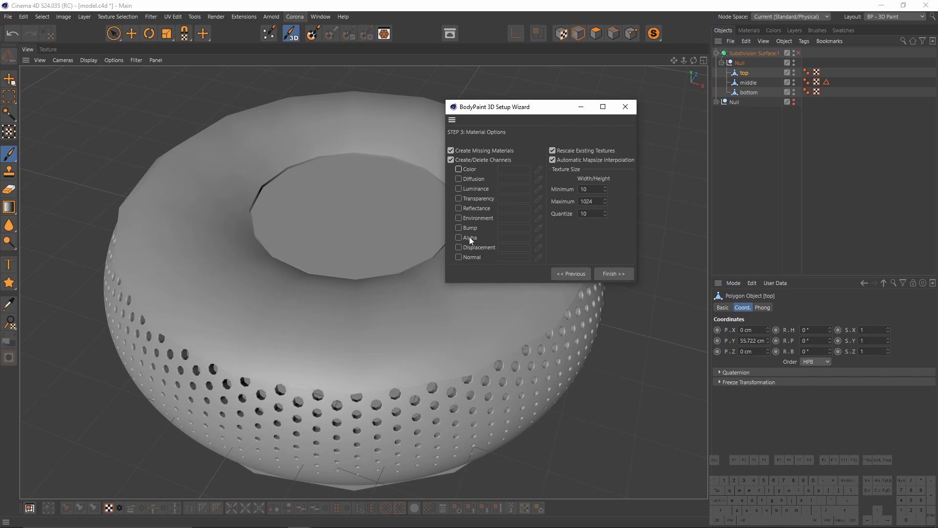
{"action": "left_click", "coordinate": [458, 228]}
{"action": "left_click", "coordinate": [589, 189]}
{"action": "type", "text": "2048"}
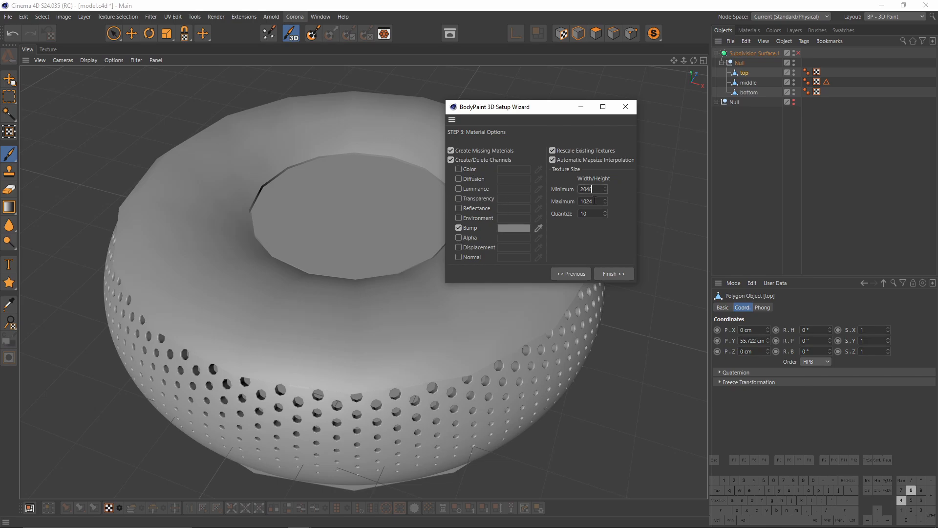
{"action": "type", "text": "2048"}
{"action": "left_click", "coordinate": [614, 272]}
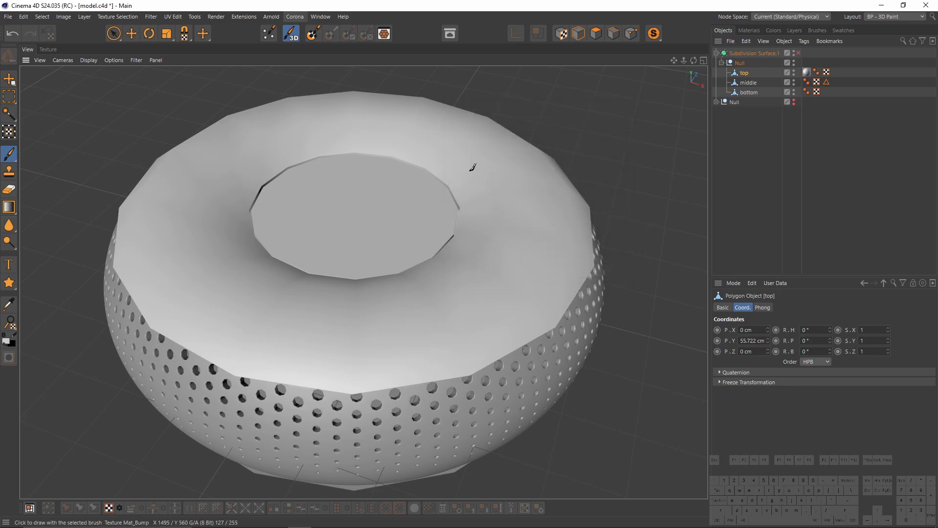
Undo the test brush stroke on the top part and open the bump.psd texture in the Texture UV Editor.
{"action": "left_click_drag", "start_coordinate": [535, 214], "coordinate": [520, 197], "text": "alt"}
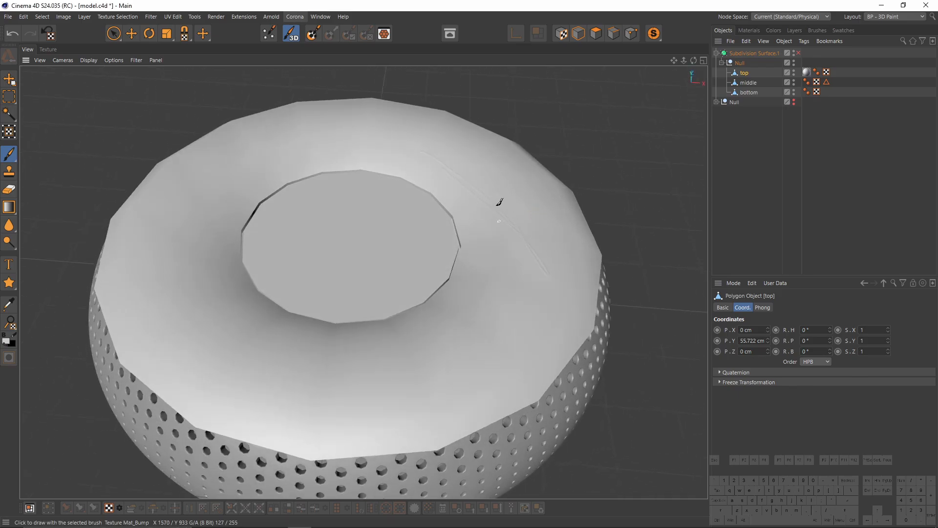
{"action": "key", "text": "ctrl+z"}
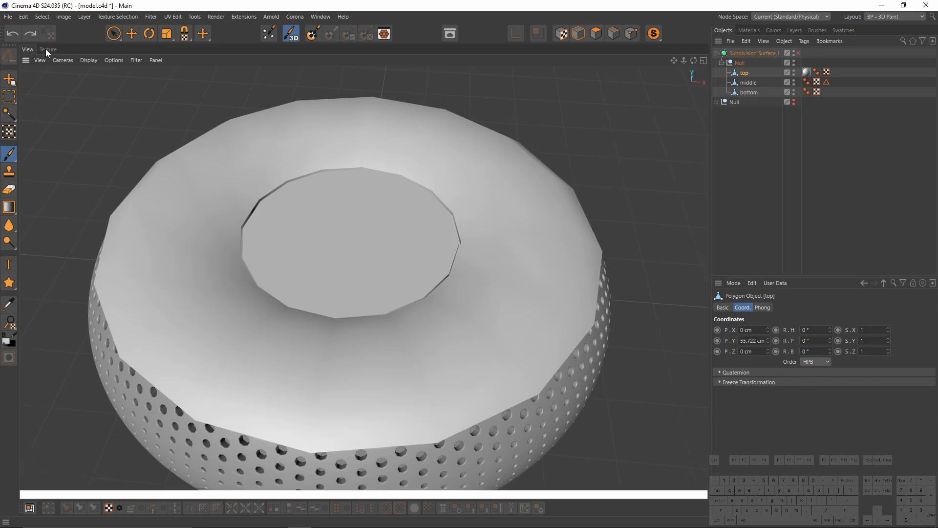
{"action": "left_click", "coordinate": [48, 49]}
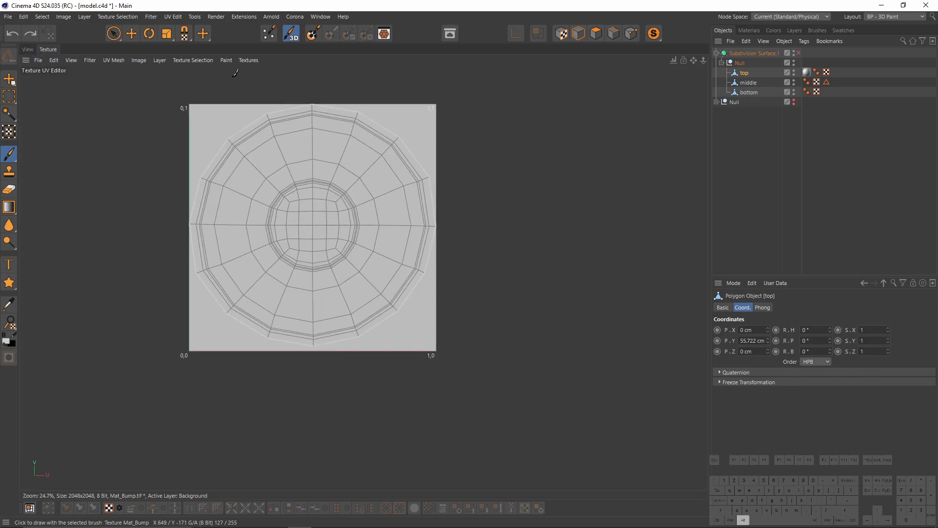
{"action": "left_click", "coordinate": [38, 61]}
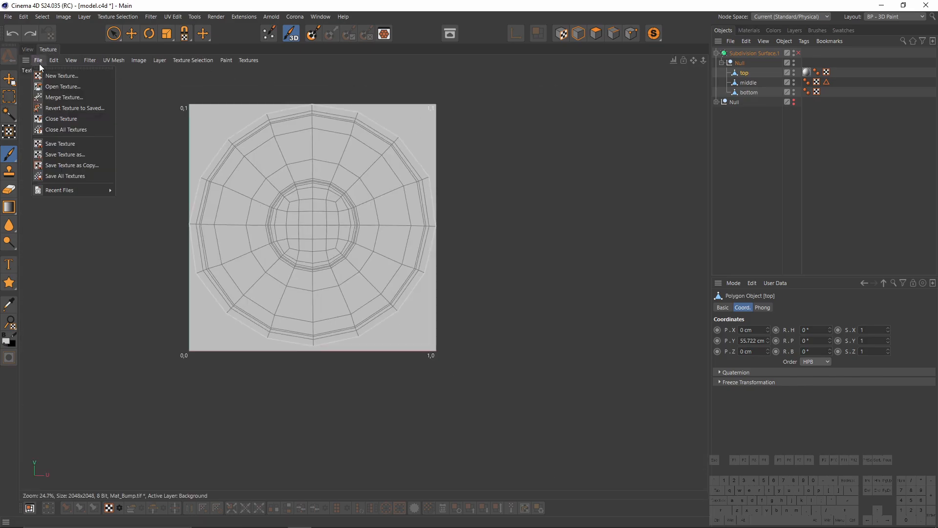
{"action": "left_click", "coordinate": [64, 87]}
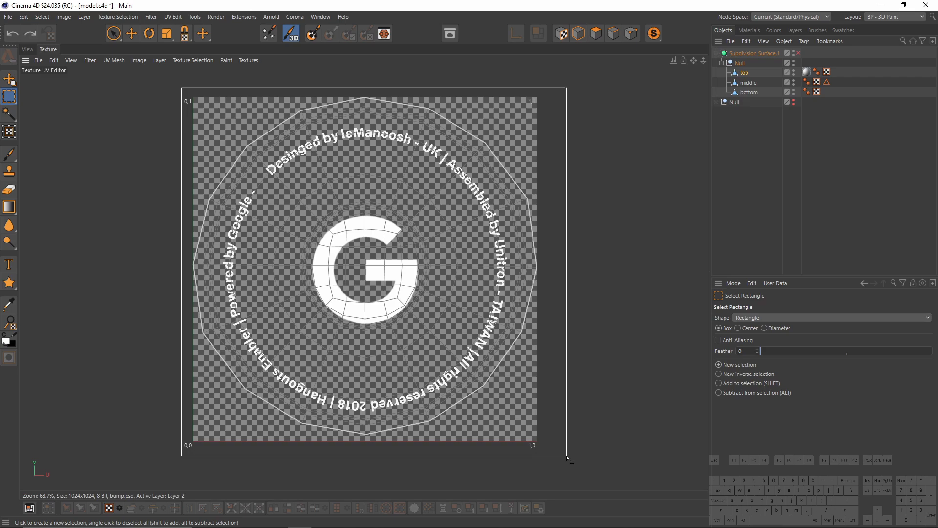
Paste the copied G logo from bump.psd as a new layer into the Mat_Bump.tif texture.
{"action": "left_click", "coordinate": [250, 61]}
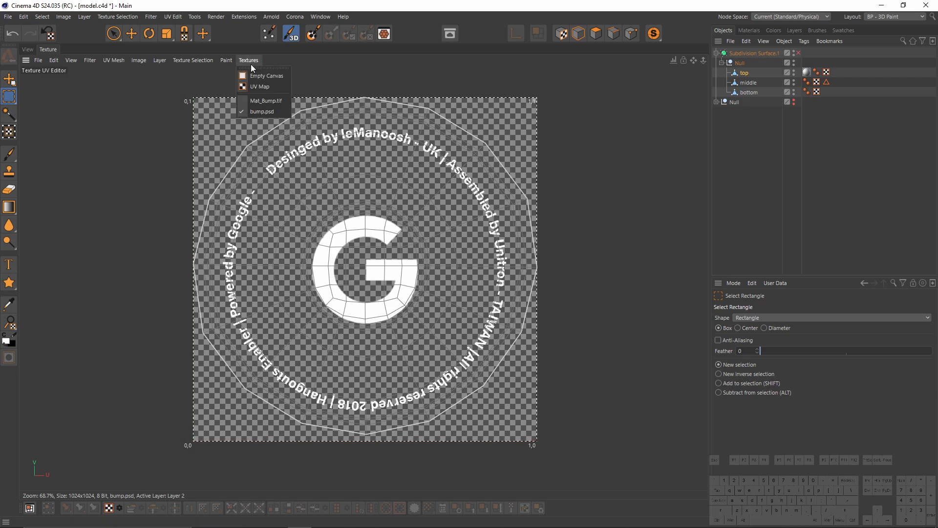
{"action": "left_click", "coordinate": [266, 100]}
{"action": "left_click", "coordinate": [794, 30]}
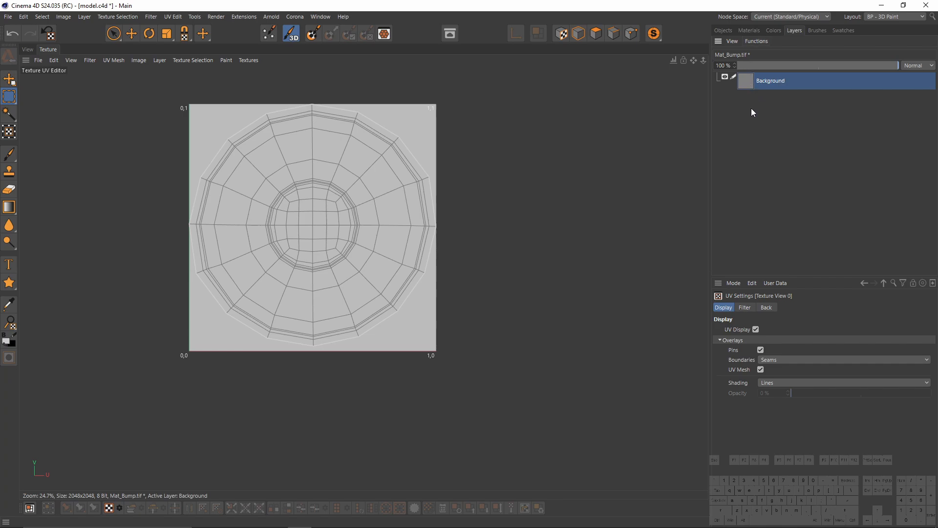
{"action": "key", "text": "ctrl+v"}
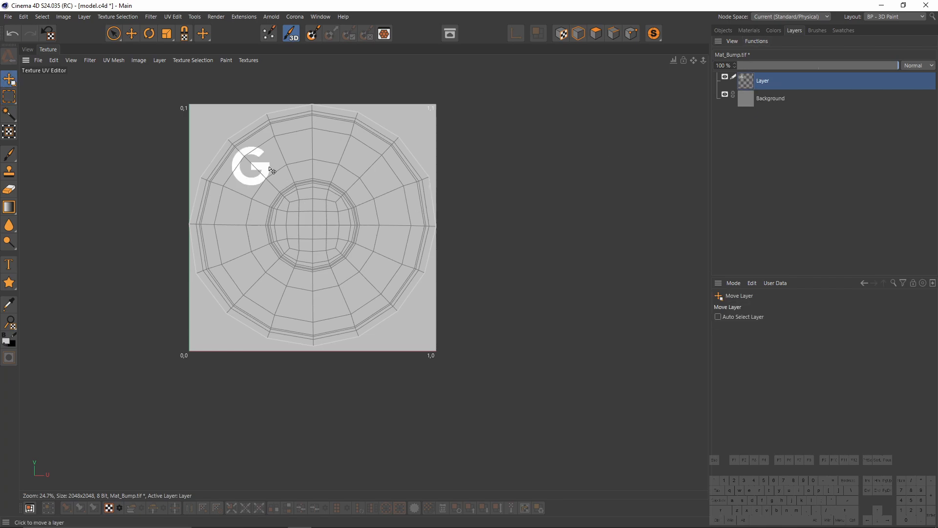
Move the G logo to the centre of the top's circular UV island with Transform Bitmap and apply it.
{"action": "left_click", "coordinate": [9, 131]}
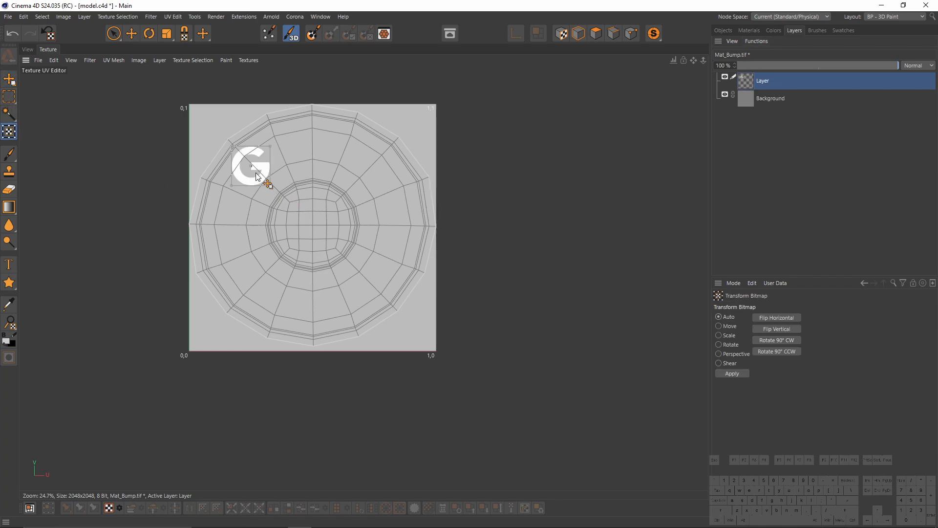
{"action": "left_click_drag", "start_coordinate": [256, 176], "coordinate": [319, 235]}
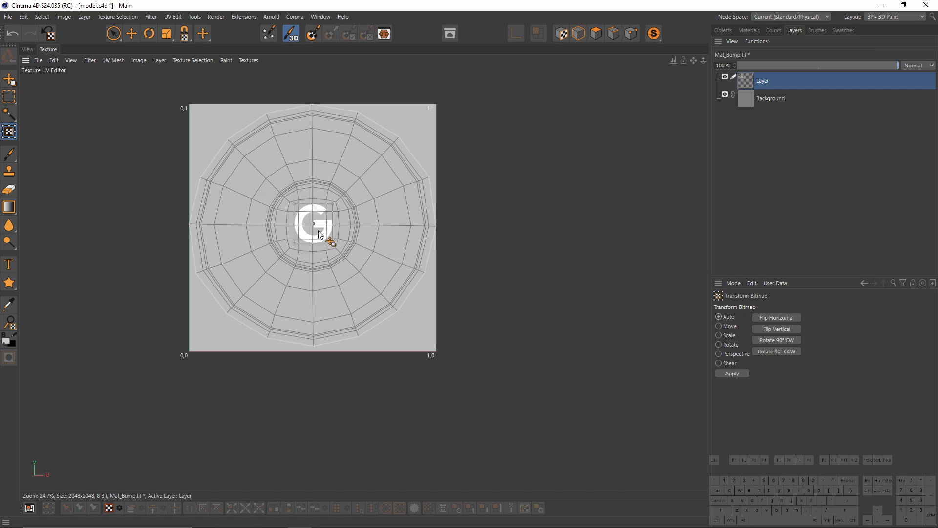
{"action": "scroll", "coordinate": [319, 235], "scroll_direction": "up", "scroll_amount": 5}
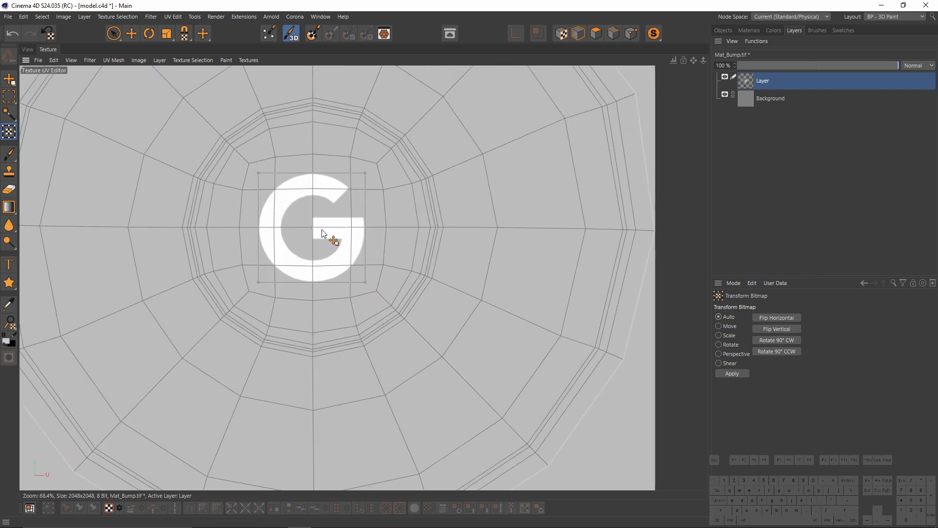
{"action": "scroll", "coordinate": [324, 239], "scroll_direction": "down", "scroll_amount": 1}
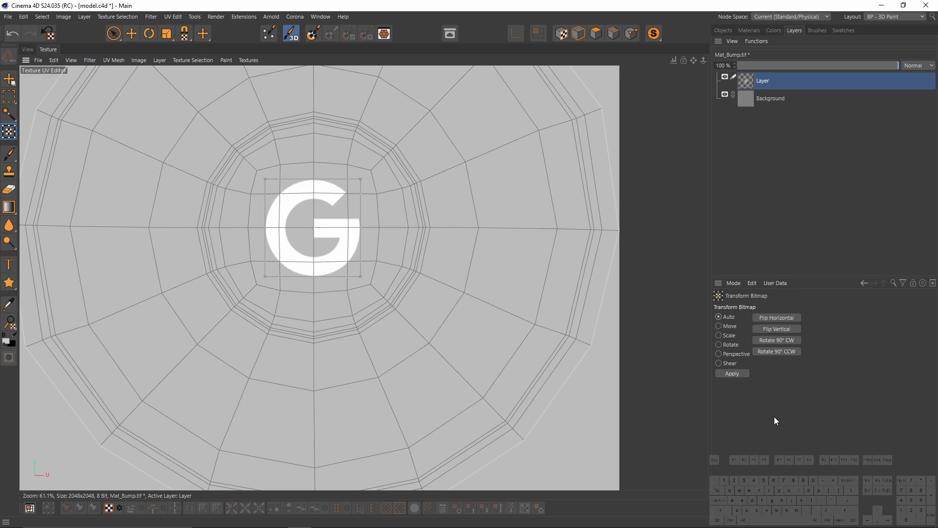
{"action": "left_click", "coordinate": [733, 374]}
{"action": "scroll", "coordinate": [356, 226], "scroll_direction": "down", "scroll_amount": 3}
Copy the circular text layer from bump.psd into Mat_Bump.tif and centre it around the G logo.
{"action": "left_click", "coordinate": [249, 60]}
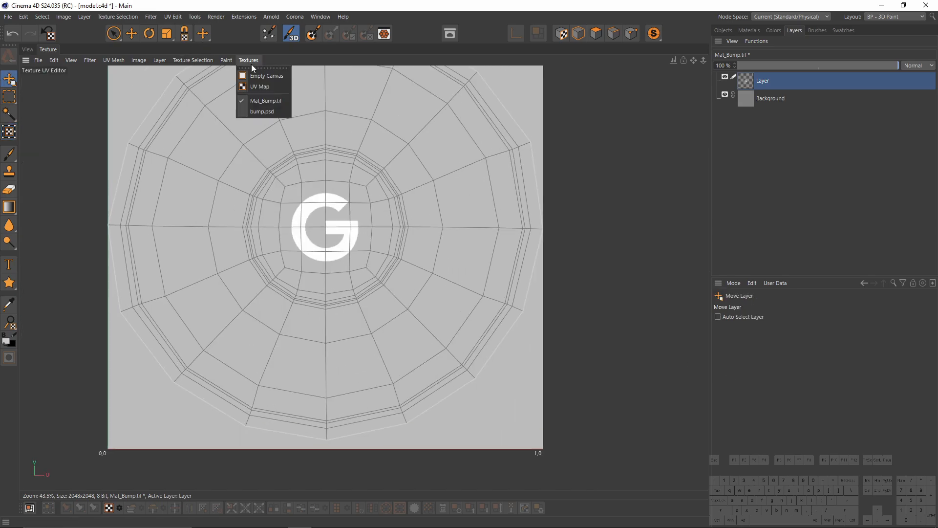
{"action": "left_click", "coordinate": [264, 110]}
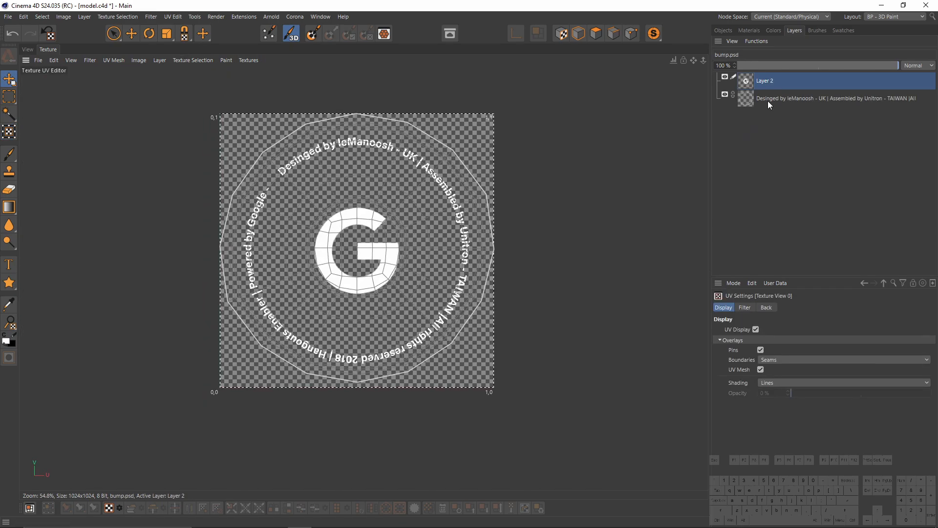
{"action": "left_click", "coordinate": [772, 98]}
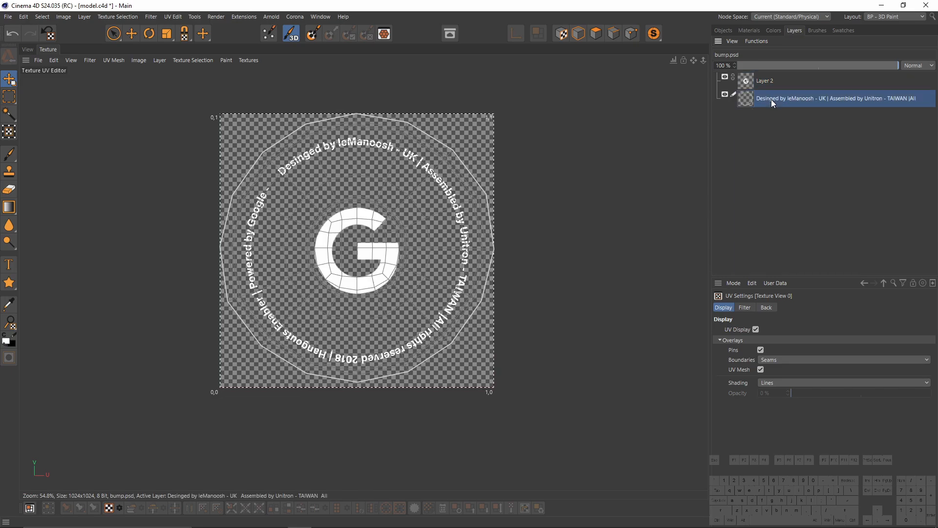
{"action": "left_click", "coordinate": [257, 62]}
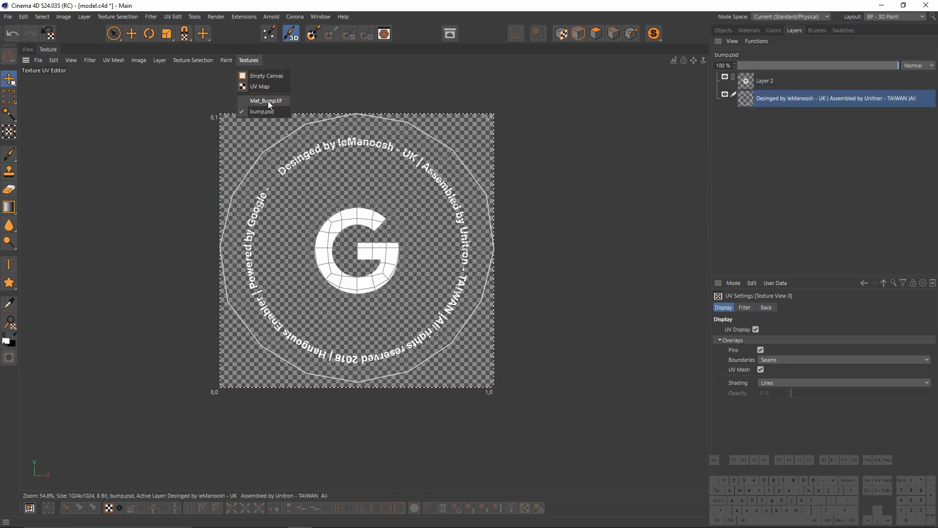
{"action": "left_click", "coordinate": [271, 99]}
{"action": "key", "text": "ctrl+v"}
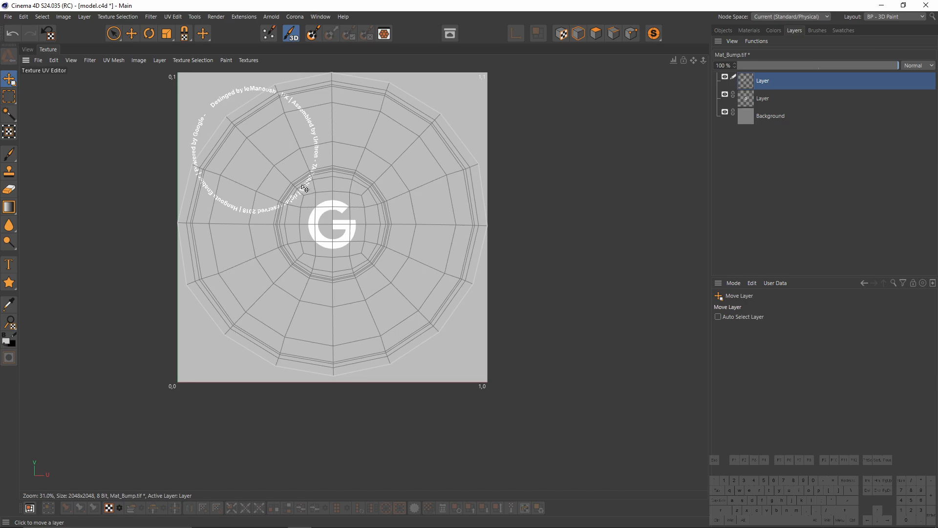
{"action": "left_click_drag", "start_coordinate": [305, 188], "coordinate": [382, 263]}
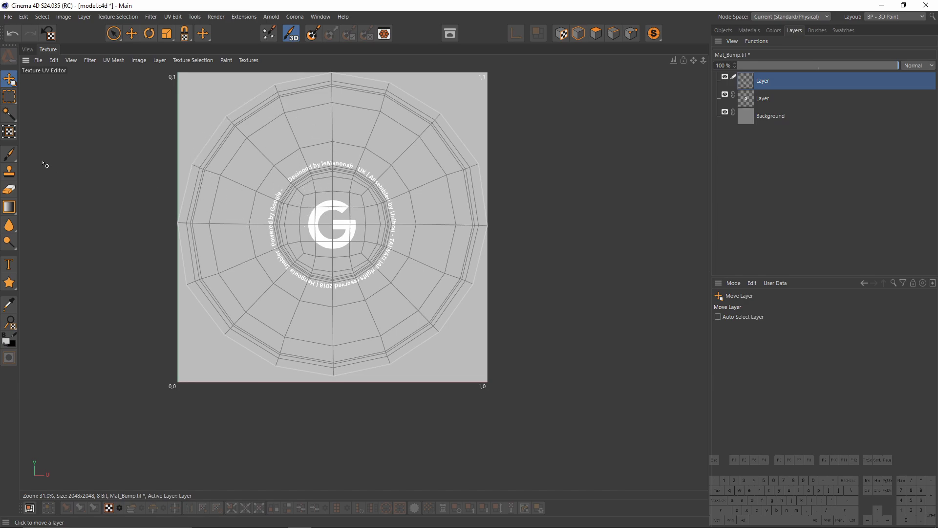
Fine-tune the placement of the circular text layer around the G logo with Transform Bitmap and apply the transformation.
{"action": "left_click", "coordinate": [10, 132]}
{"action": "scroll", "coordinate": [376, 181], "scroll_direction": "up", "scroll_amount": 2}
{"action": "left_click_drag", "start_coordinate": [406, 154], "coordinate": [424, 148]}
{"action": "left_click_drag", "start_coordinate": [364, 211], "coordinate": [492, 178]}
{"action": "left_click", "coordinate": [726, 373]}
Apply the Invert filter to the G logo layer of Mat_Bump.tif and inspect the logo on the 3D model.
{"action": "left_click", "coordinate": [28, 49]}
{"action": "left_click", "coordinate": [151, 16]}
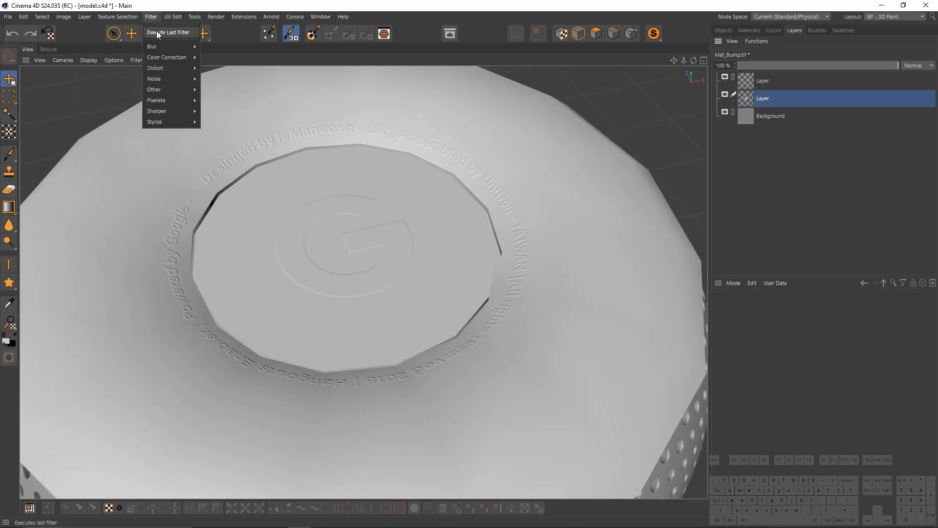
{"action": "mouse_move", "coordinate": [166, 89]}
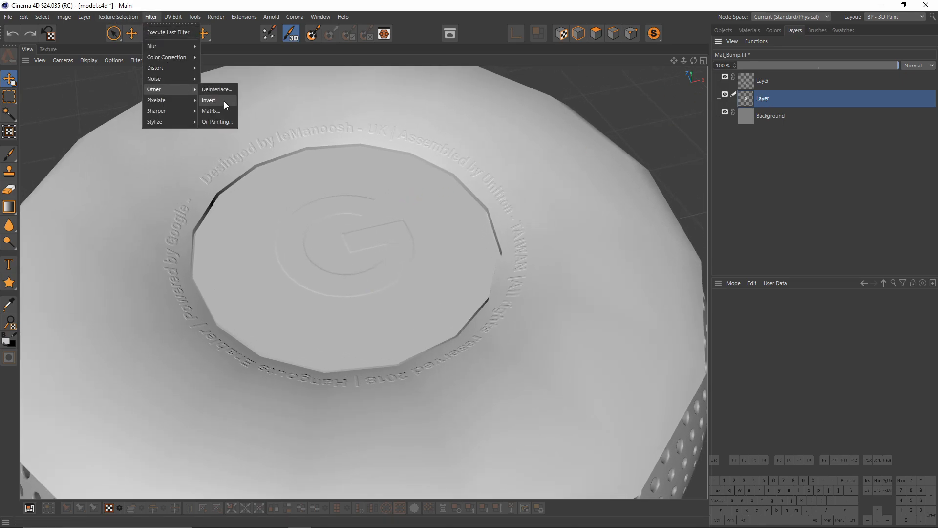
{"action": "left_click", "coordinate": [224, 100]}
{"action": "right_click_drag", "start_coordinate": [361, 247], "coordinate": [632, 133], "text": "alt"}
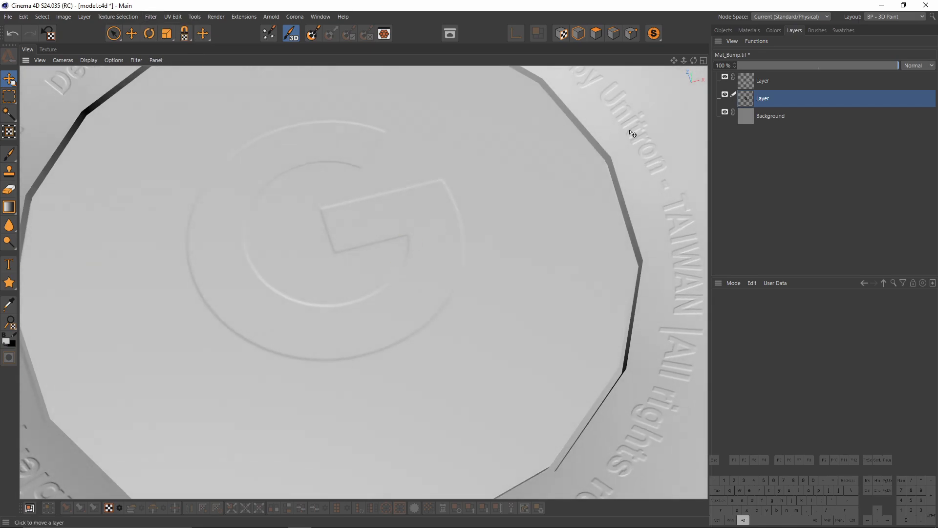
Set the bump strength of the top part's material Mat to 100 %.
{"action": "left_click", "coordinate": [749, 30]}
{"action": "left_click", "coordinate": [734, 81]}
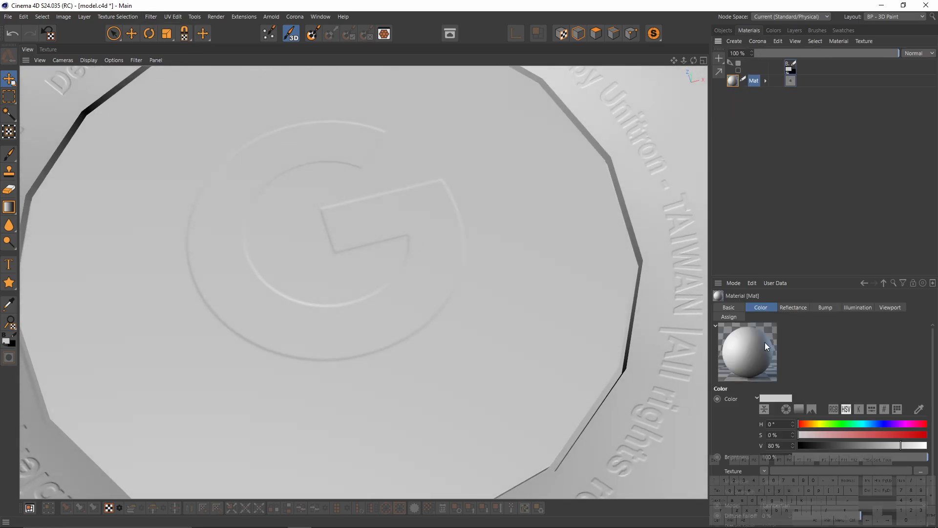
{"action": "left_click", "coordinate": [826, 307]}
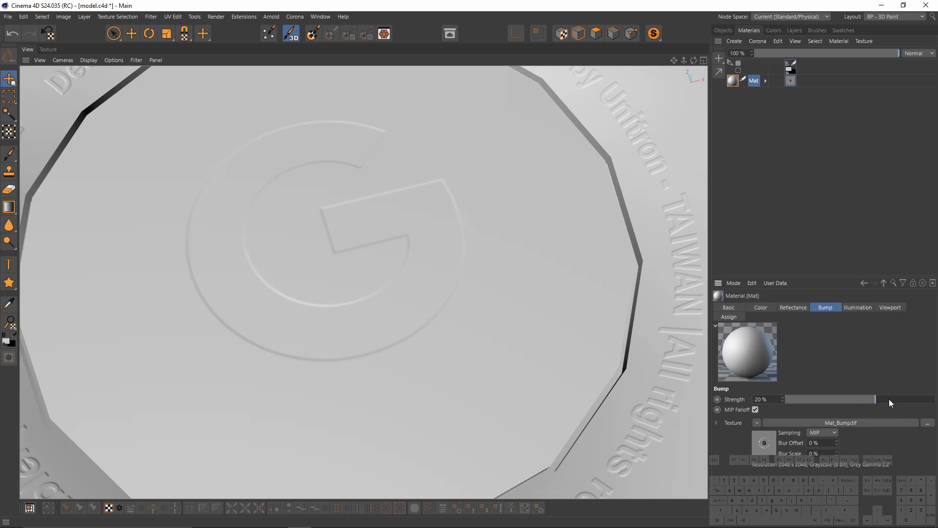
{"action": "left_click_drag", "start_coordinate": [890, 403], "coordinate": [936, 400]}
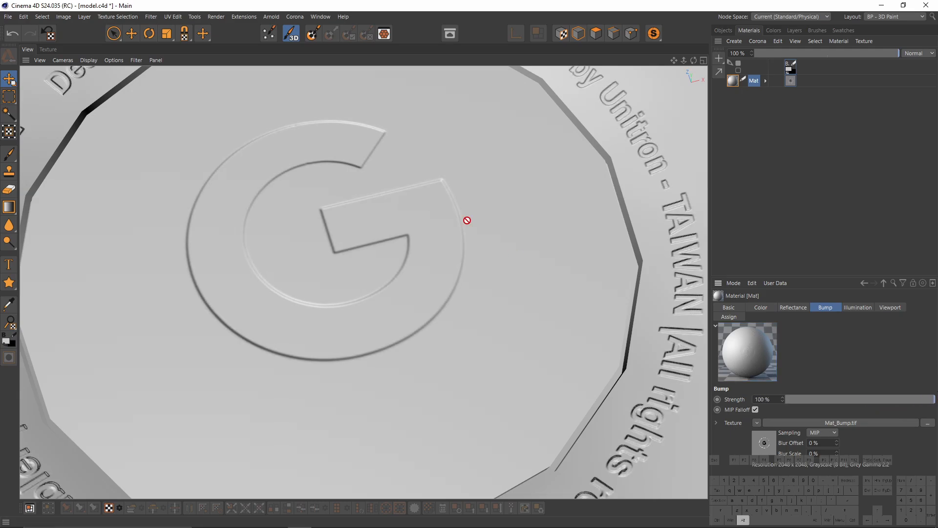
{"action": "right_click_drag", "start_coordinate": [467, 220], "coordinate": [417, 225], "text": "alt"}
{"action": "mouse_move", "coordinate": [417, 225]}
{"action": "left_mouse_down", "text": "alt"}
{"action": "mouse_move", "coordinate": [417, 193]}
{"action": "mouse_move", "coordinate": [421, 236]}
{"action": "left_mouse_up", "text": "alt"}
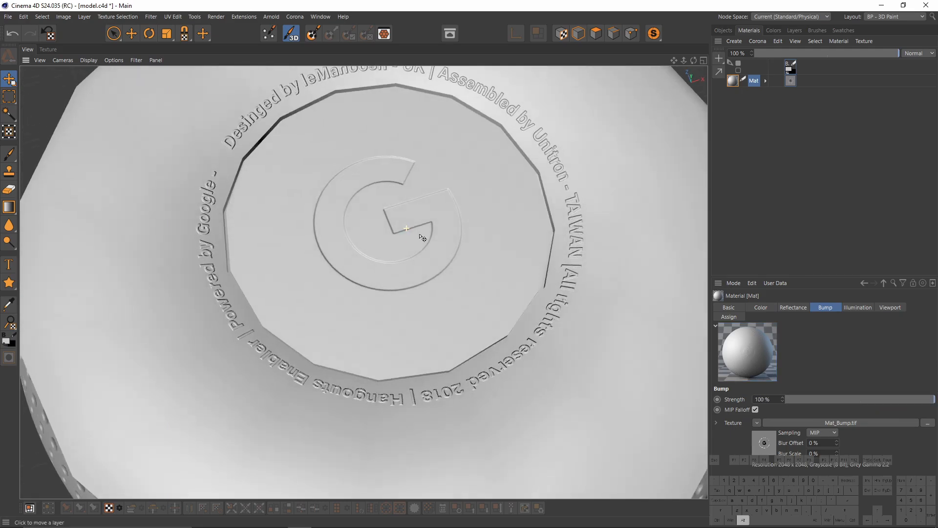
Apply the Invert filter to the circular text layer and inspect the lettering up close on the model.
{"action": "left_click", "coordinate": [794, 30]}
{"action": "left_click", "coordinate": [757, 80]}
{"action": "middle_click_drag", "start_coordinate": [378, 173], "coordinate": [367, 200], "text": "alt"}
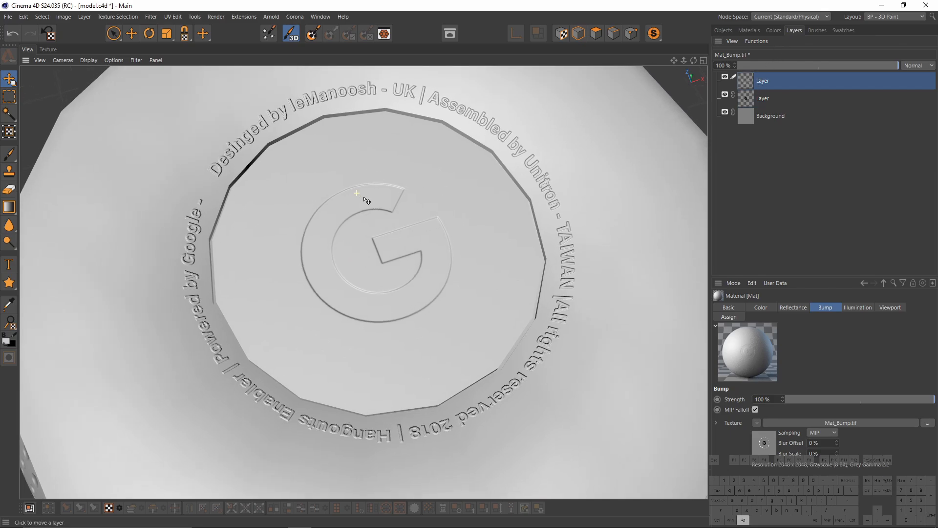
{"action": "left_click", "coordinate": [151, 17]}
{"action": "mouse_move", "coordinate": [167, 73]}
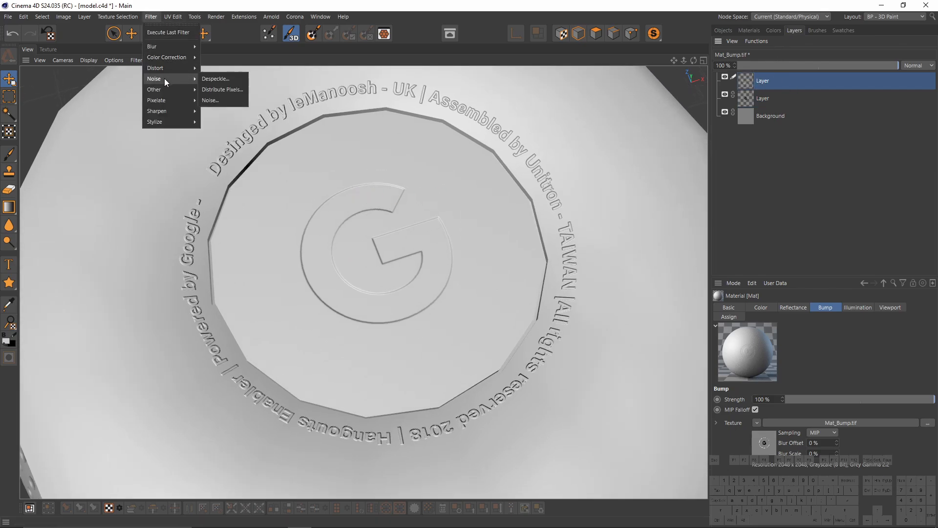
{"action": "left_click", "coordinate": [211, 99]}
{"action": "right_click_drag", "start_coordinate": [467, 161], "coordinate": [521, 219], "text": "alt"}
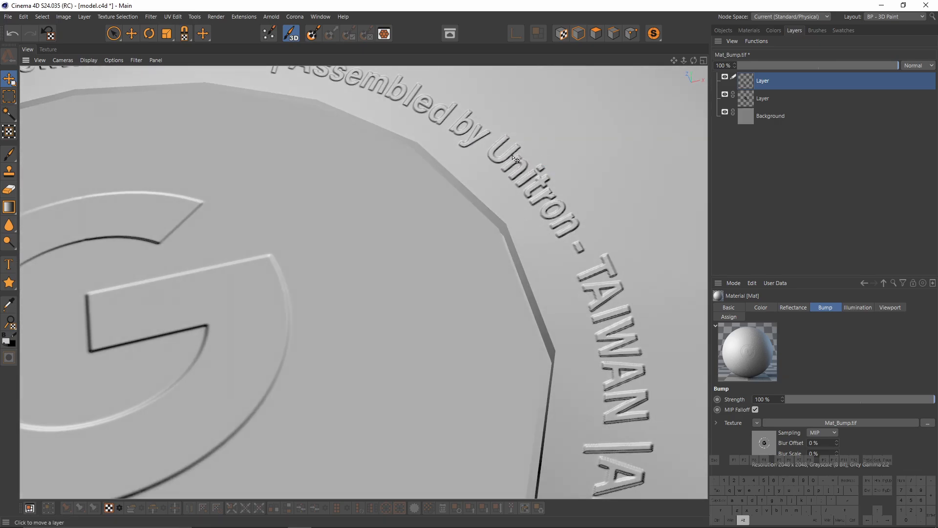
{"action": "right_click_drag", "start_coordinate": [468, 134], "coordinate": [372, 274], "text": "alt"}
Reduce the circular text layer's opacity to 54 % to soften its relief.
{"action": "left_click", "coordinate": [849, 67]}
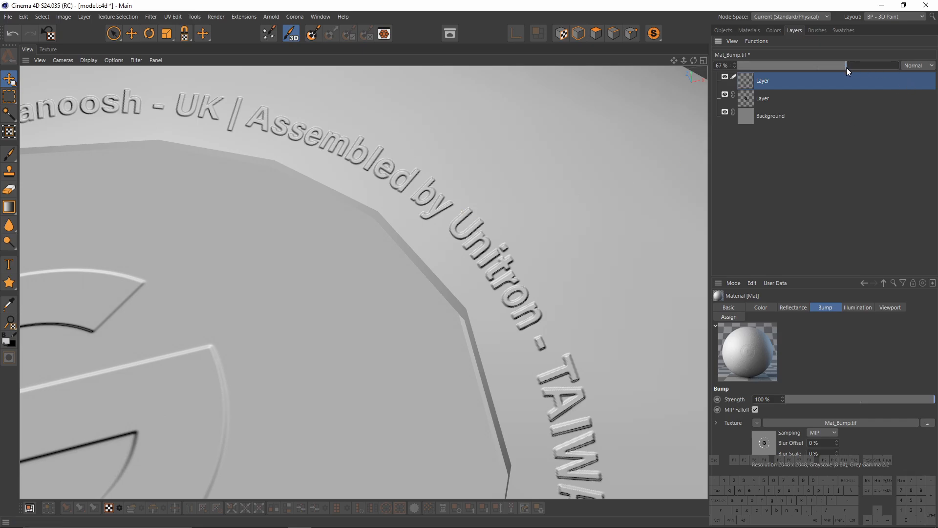
{"action": "left_click_drag", "start_coordinate": [840, 66], "coordinate": [826, 63]}
{"action": "mouse_move", "coordinate": [342, 303]}
{"action": "right_mouse_down", "text": "alt"}
{"action": "mouse_move", "coordinate": [331, 310]}
{"action": "mouse_move", "coordinate": [297, 300]}
{"action": "mouse_move", "coordinate": [336, 297]}
{"action": "right_mouse_up", "text": "alt"}
{"action": "left_click_drag", "start_coordinate": [337, 296], "coordinate": [446, 214], "text": "alt"}
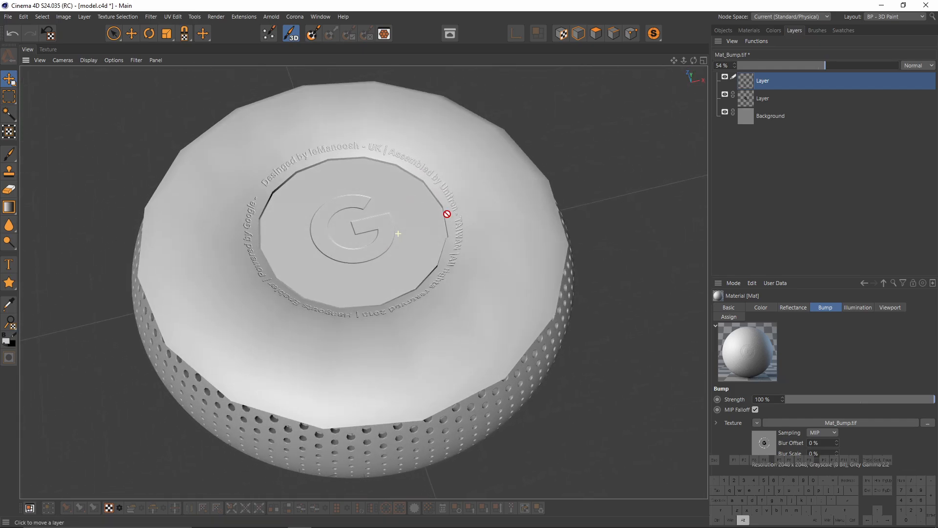
Darken the material Mat's color to a neutral grey with a V value of 59 %.
{"action": "left_click", "coordinate": [767, 308]}
{"action": "scroll", "coordinate": [837, 340], "scroll_direction": "down", "scroll_amount": 1}
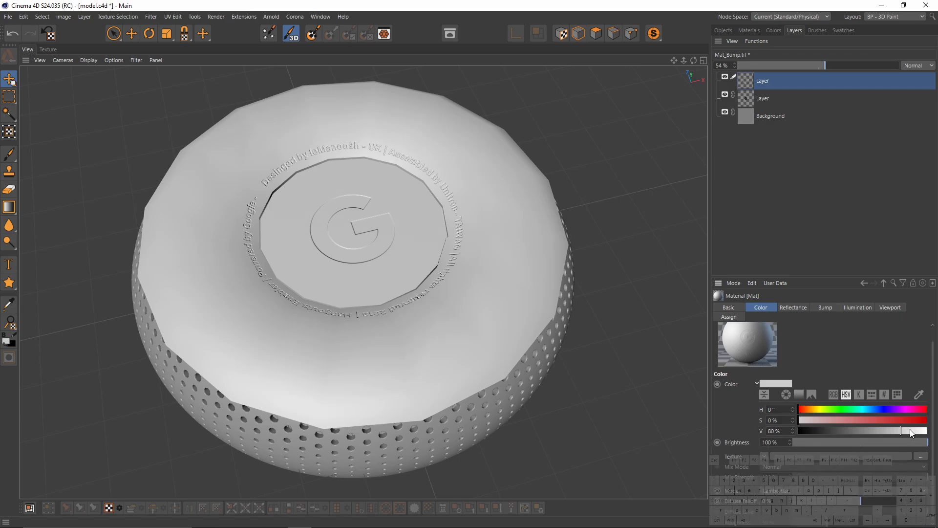
{"action": "left_click_drag", "start_coordinate": [899, 432], "coordinate": [890, 430]}
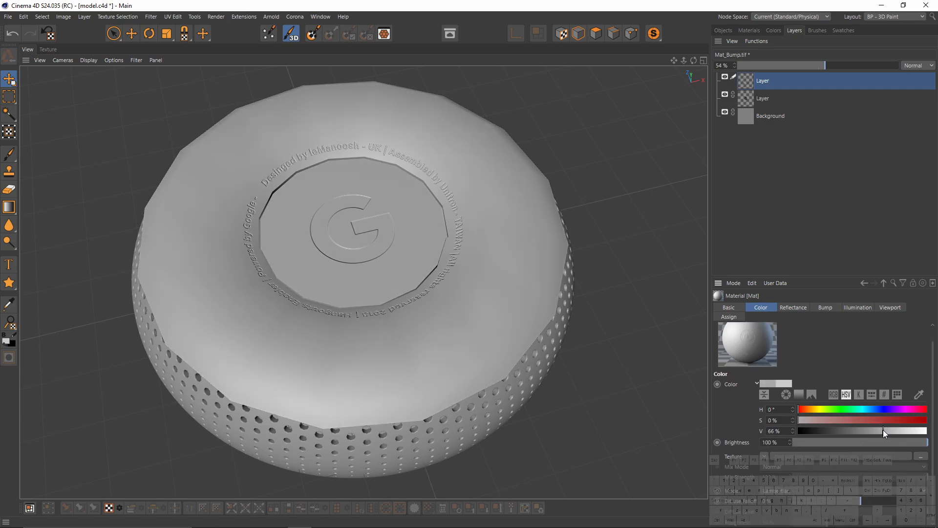
{"action": "left_click_drag", "start_coordinate": [876, 430], "coordinate": [875, 432]}
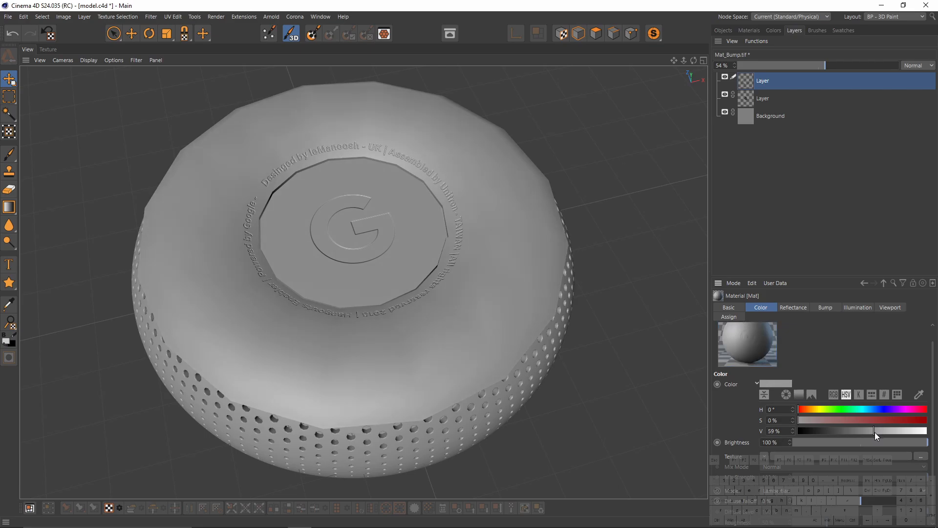
{"action": "left_click_drag", "start_coordinate": [474, 414], "coordinate": [481, 299], "text": "alt"}
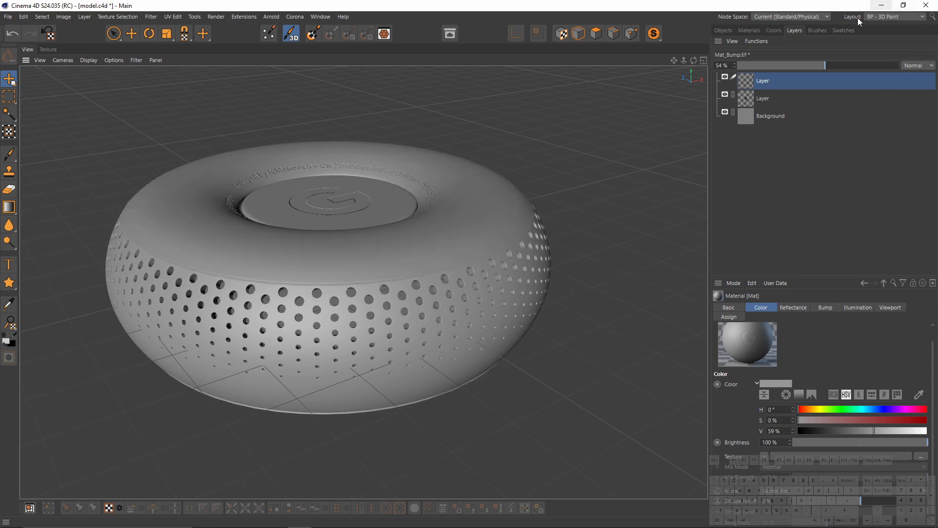
Bring up the scene's object hierarchy and switch the workspace to the Model layout.
{"action": "left_click", "coordinate": [749, 30]}
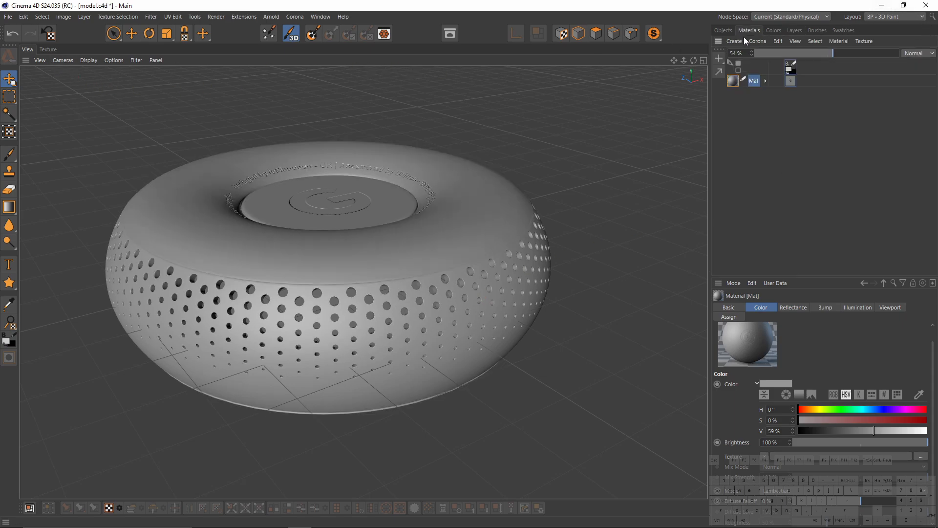
{"action": "left_click", "coordinate": [724, 31]}
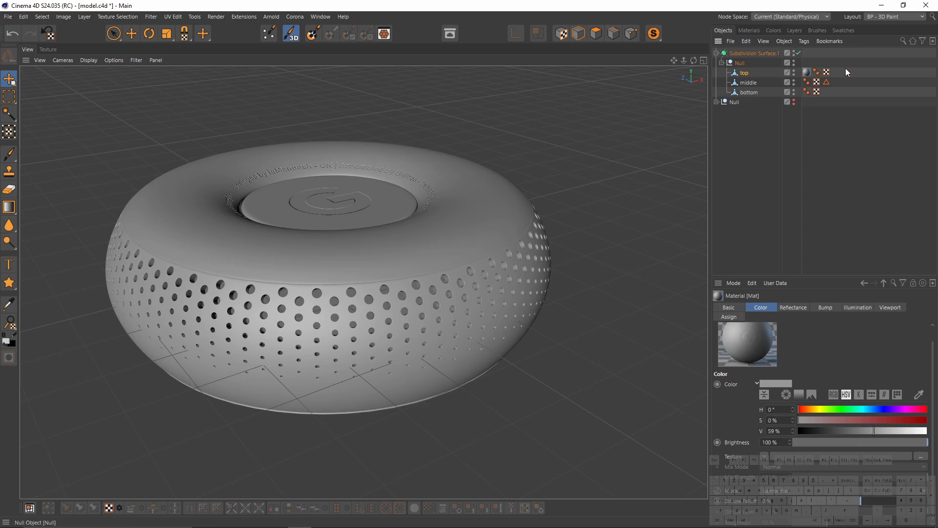
{"action": "left_click_drag", "start_coordinate": [455, 232], "coordinate": [406, 316], "text": "alt"}
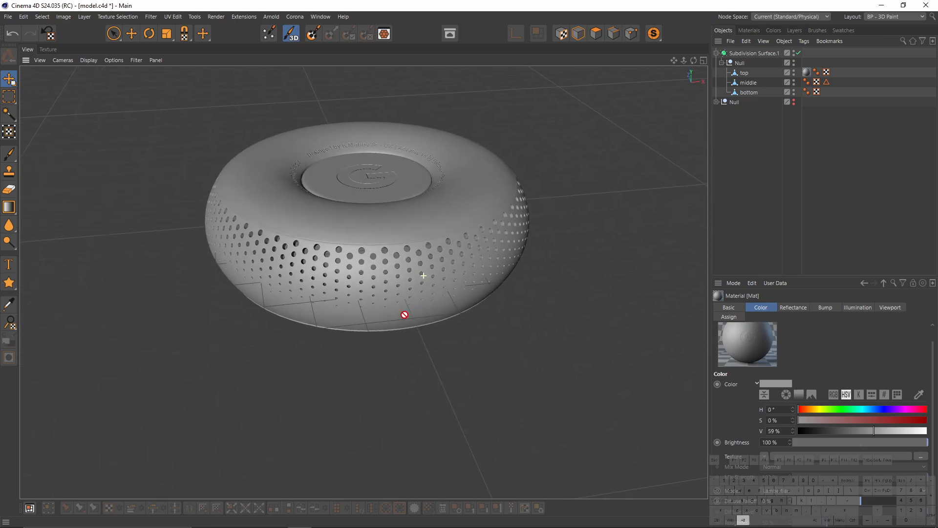
{"action": "scroll", "coordinate": [440, 205], "scroll_direction": "up", "scroll_amount": 2}
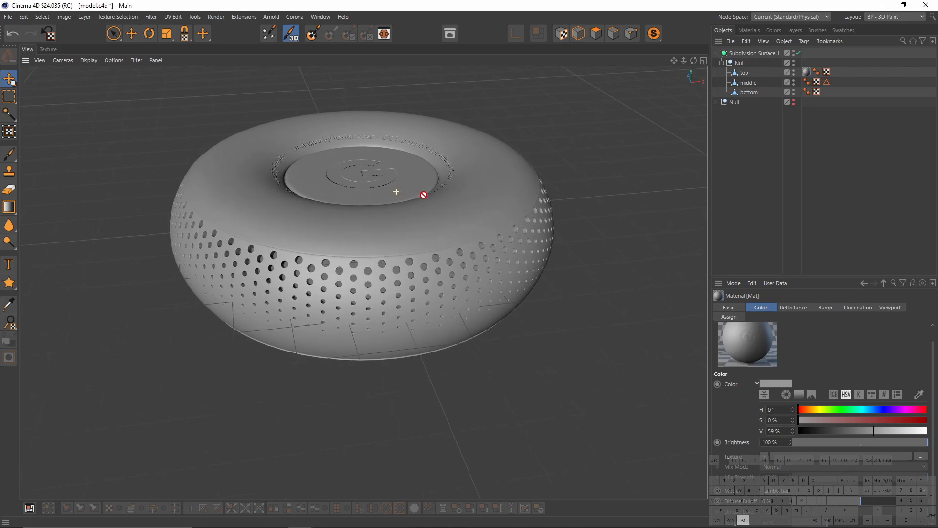
{"action": "left_click", "coordinate": [881, 19]}
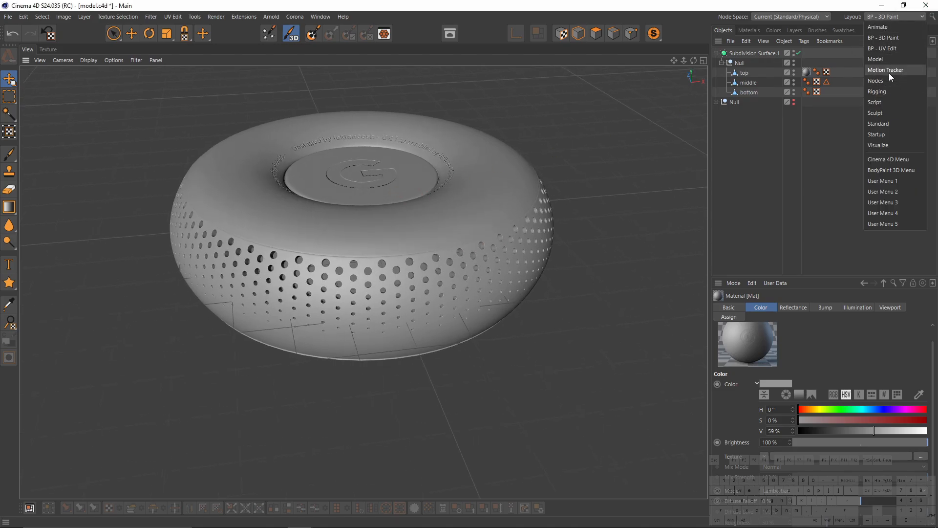
{"action": "left_click", "coordinate": [889, 60]}
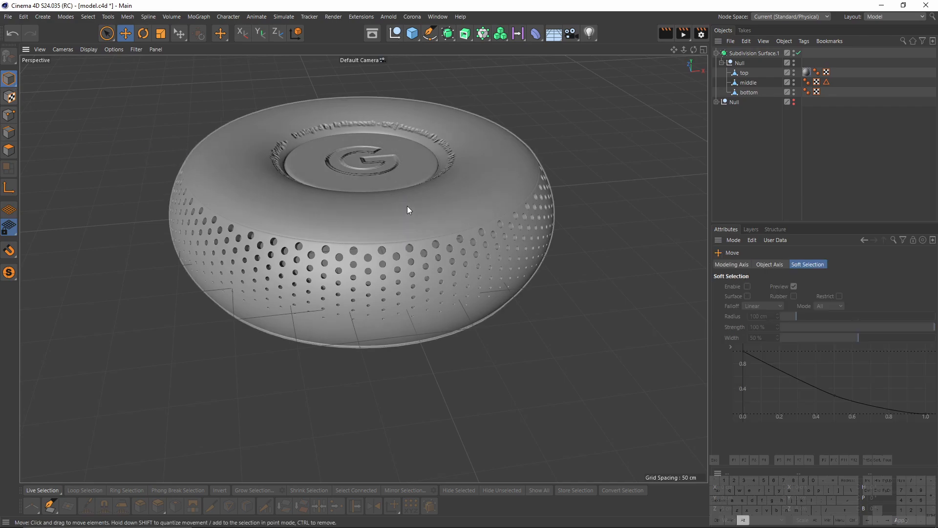
Set the texture preview size of the top part's material Mat to 2048x2048 (16 MB) and inspect the bump detail.
{"action": "left_click_drag", "start_coordinate": [409, 211], "coordinate": [431, 218], "text": "alt"}
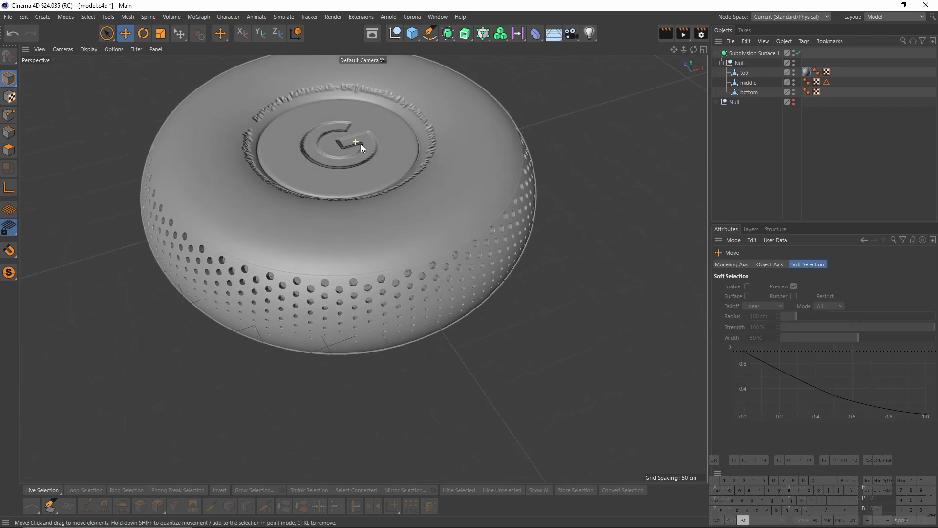
{"action": "left_click_drag", "start_coordinate": [361, 144], "coordinate": [398, 239], "text": "alt"}
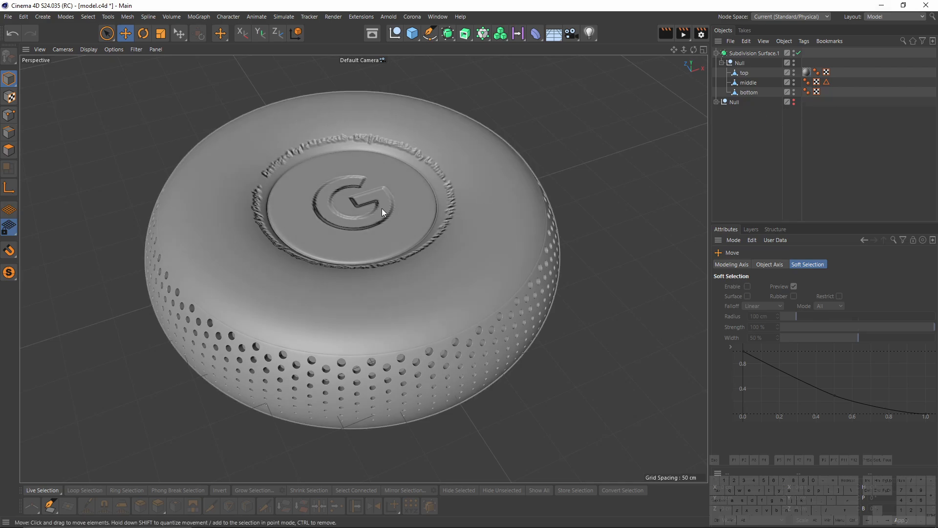
{"action": "left_click", "coordinate": [808, 72]}
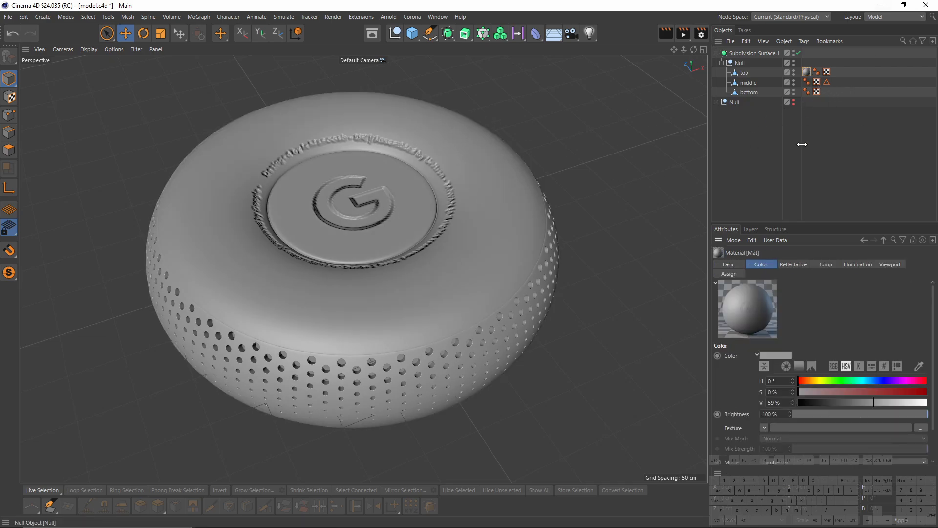
{"action": "left_click", "coordinate": [888, 265]}
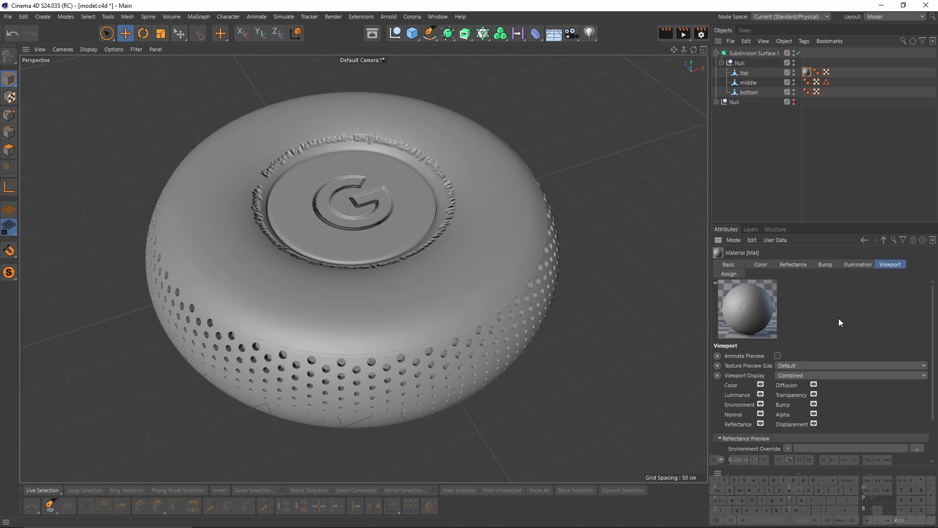
{"action": "left_click", "coordinate": [808, 367]}
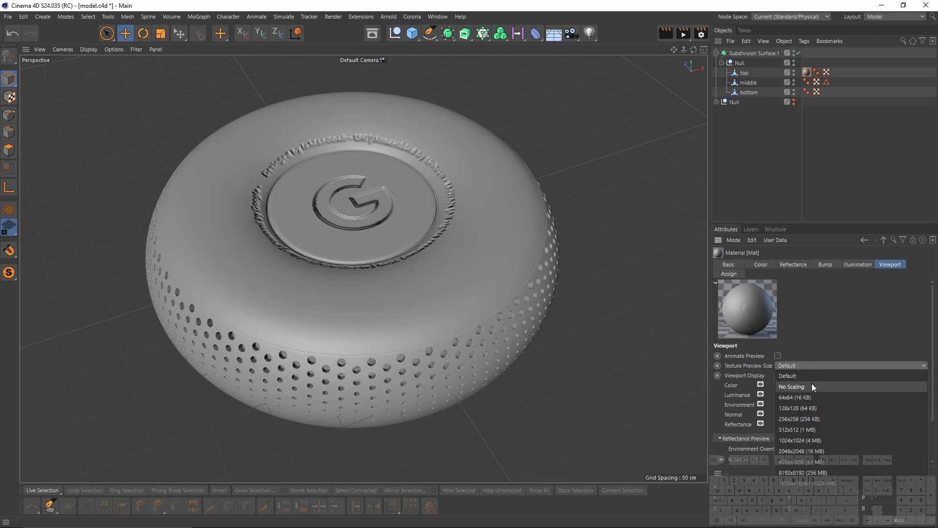
{"action": "left_click", "coordinate": [802, 450]}
{"action": "left_click_drag", "start_coordinate": [430, 206], "coordinate": [357, 193], "text": "alt"}
{"action": "scroll", "coordinate": [394, 172], "scroll_direction": "down", "scroll_amount": 5}
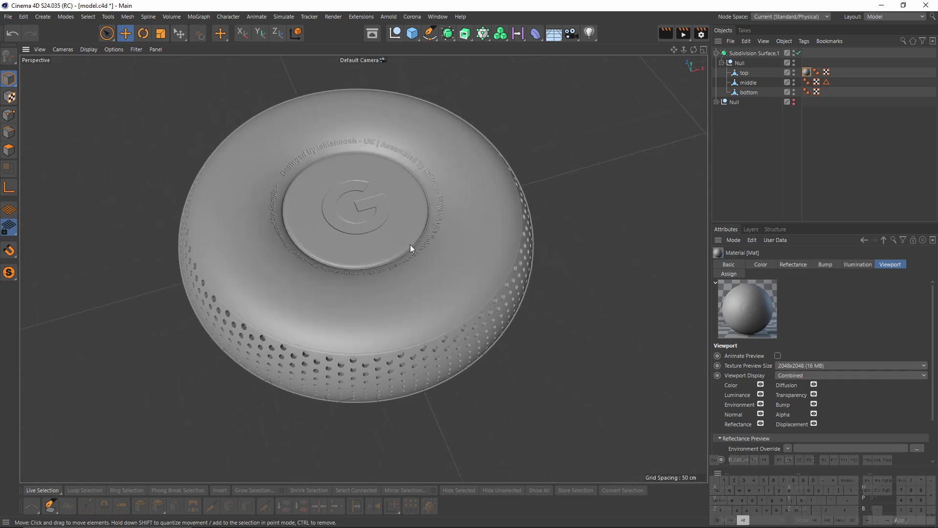